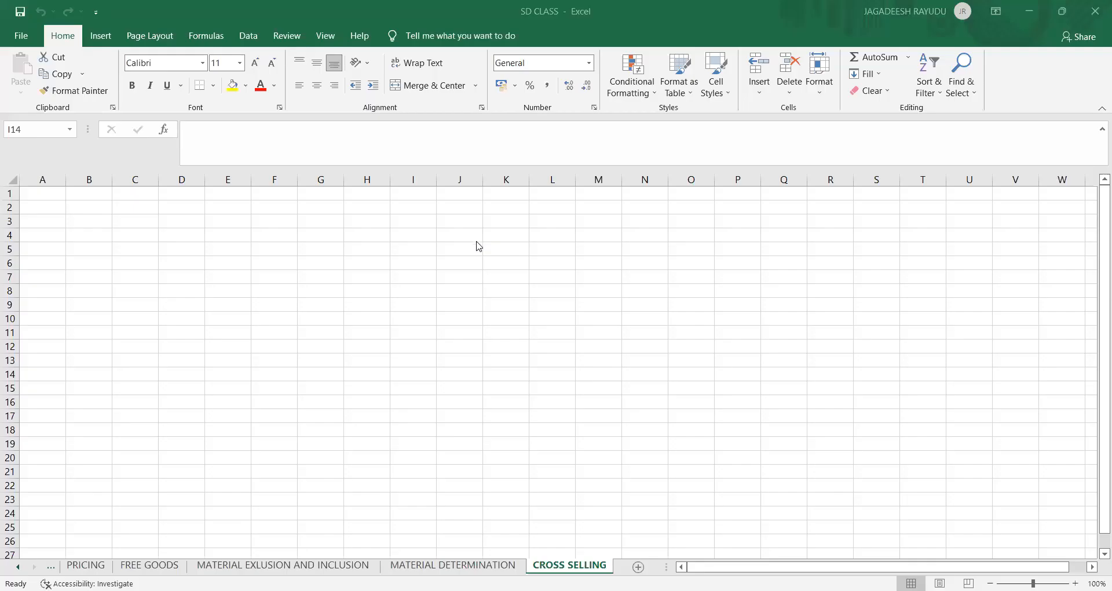
# Step: Enter the heading CROSS SELLING in cell K4 and widen column K to fit it
pyautogui.click(454, 261)
pyautogui.click(484, 246)
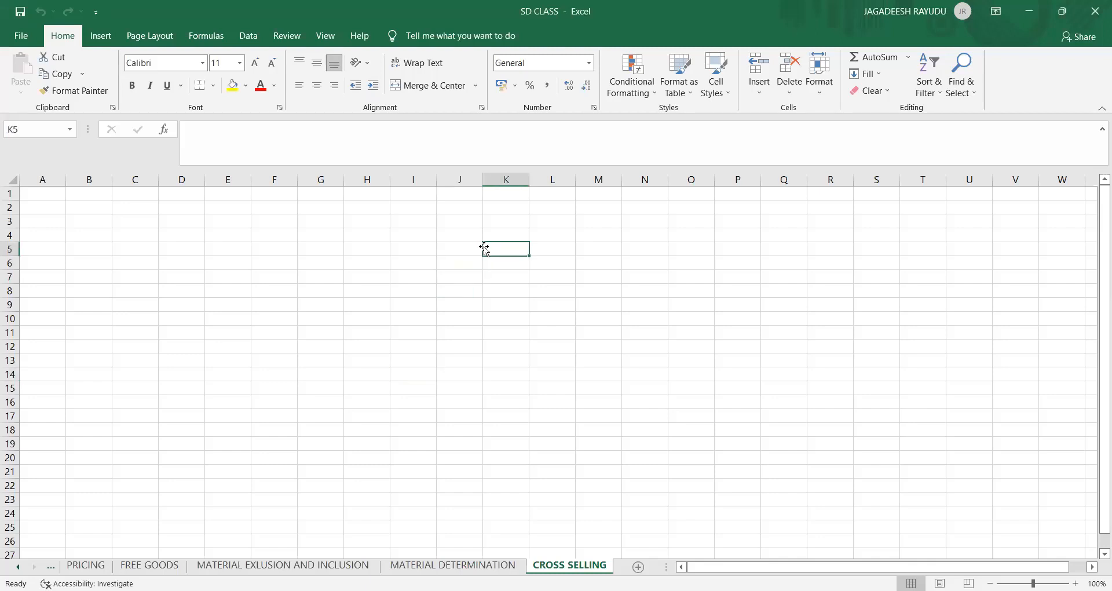
pyautogui.click(520, 238)
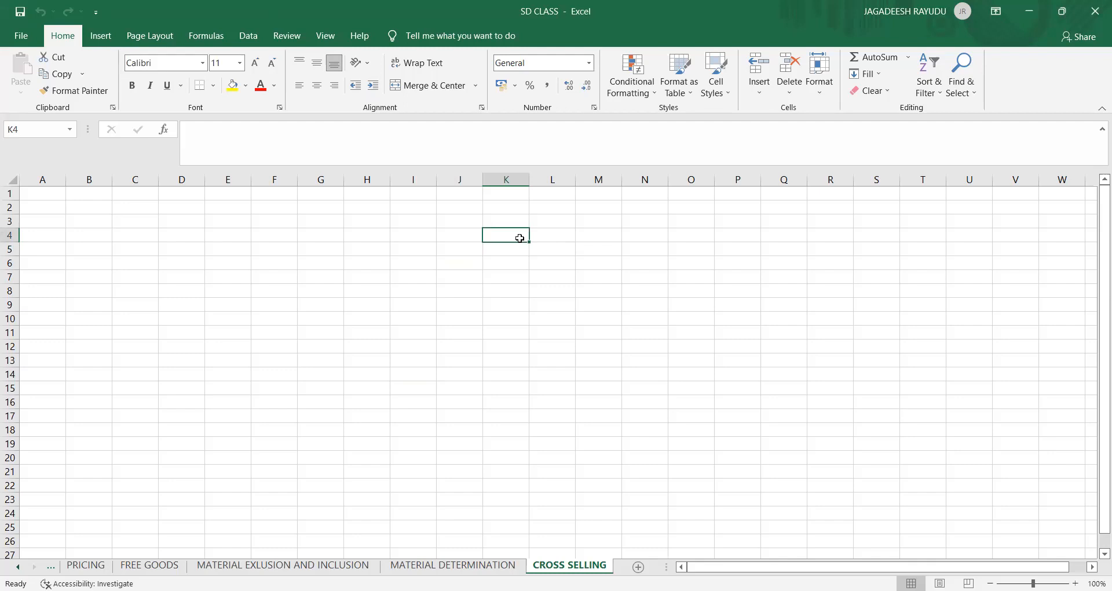
pyautogui.write('CRO')
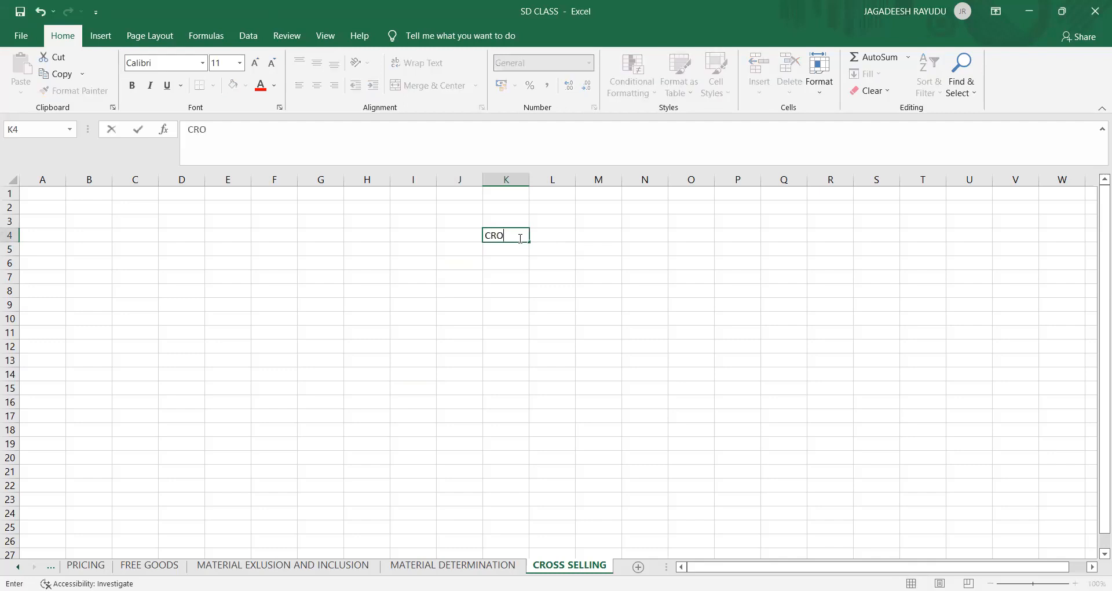
pyautogui.write('SS SELLING')
pyautogui.press('Return')
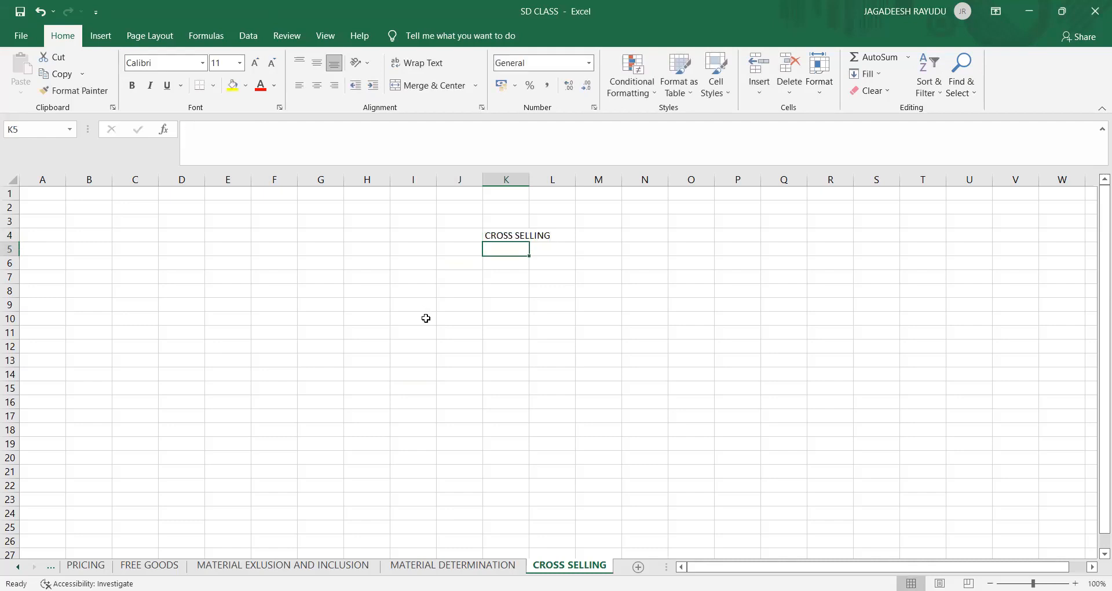
pyautogui.click(455, 301)
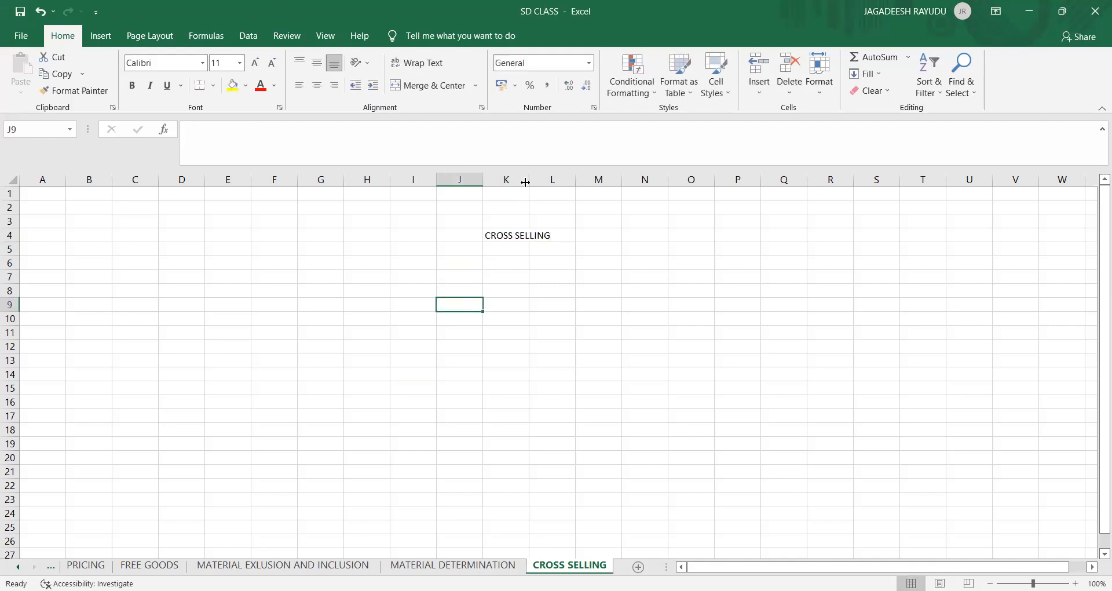
pyautogui.moveTo(528, 182); pyautogui.dragTo(554, 183)
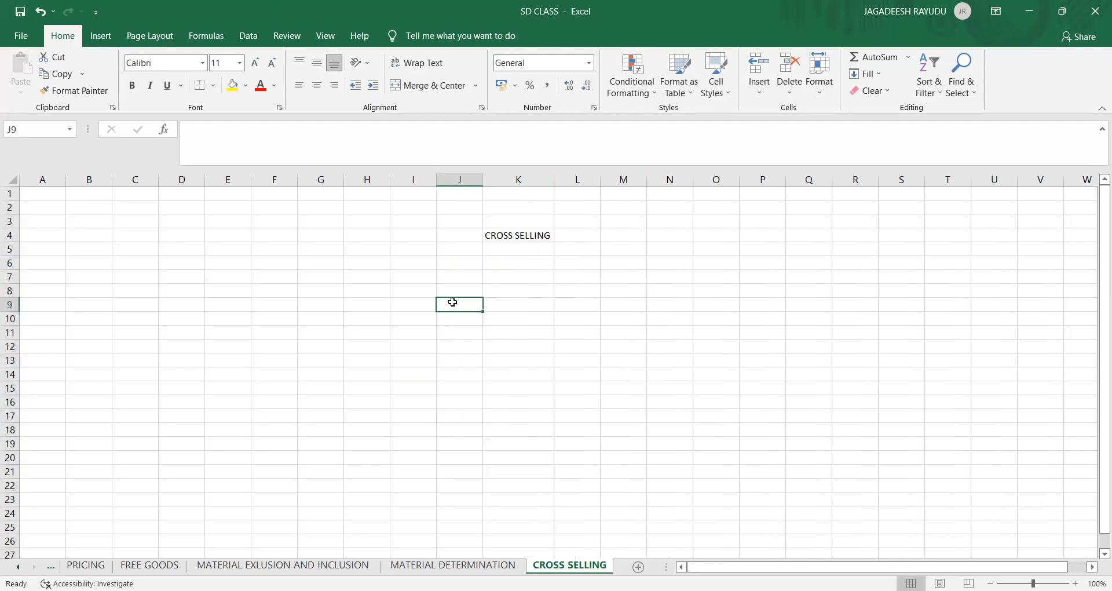
# Step: Enter IPHONE in cell J7 and the model number 13 in each of cells K7, L7 and M7
pyautogui.click(450, 280)
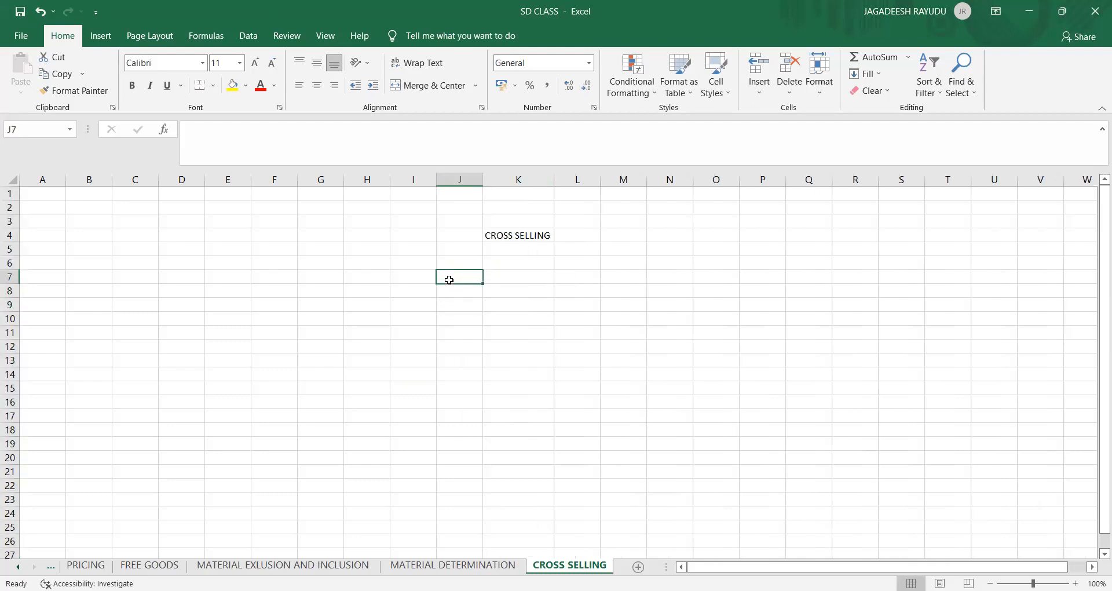
pyautogui.write('IPHONE')
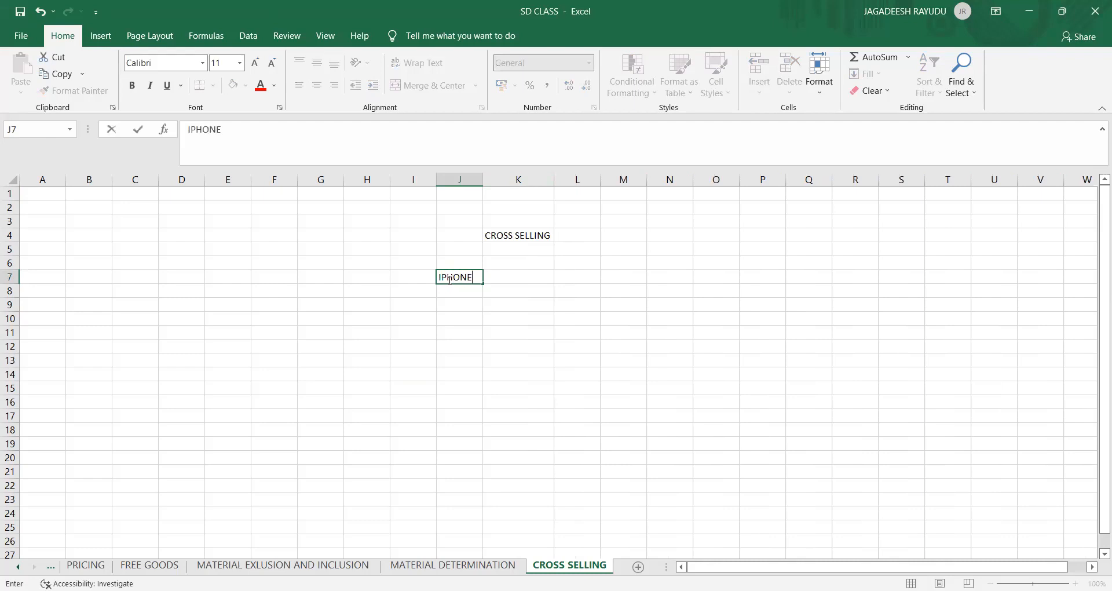
pyautogui.press('Tab')
pyautogui.write('13')
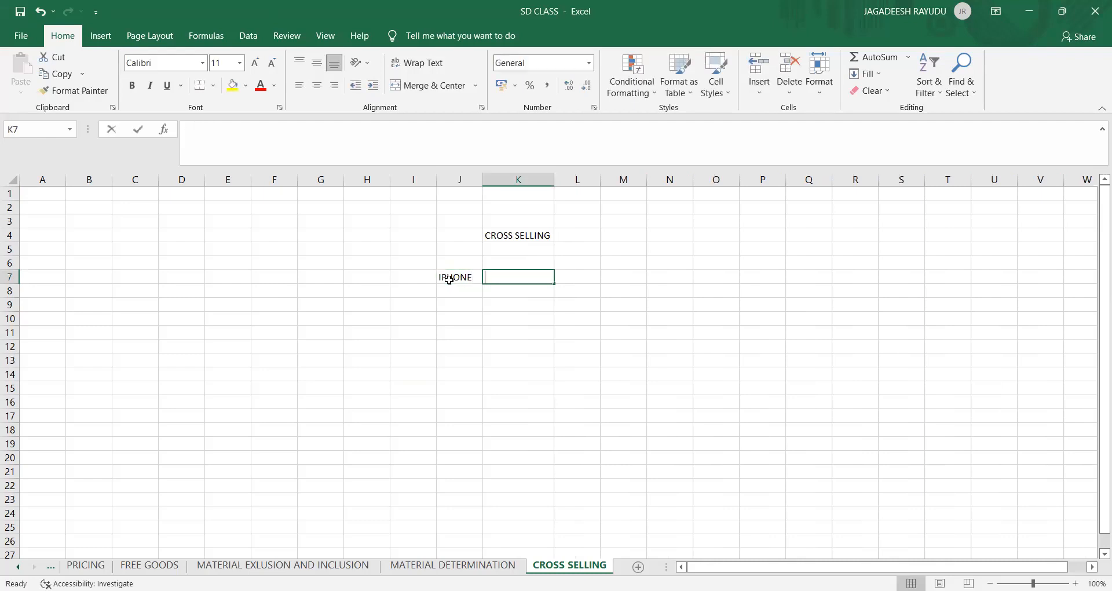
pyautogui.press('Tab')
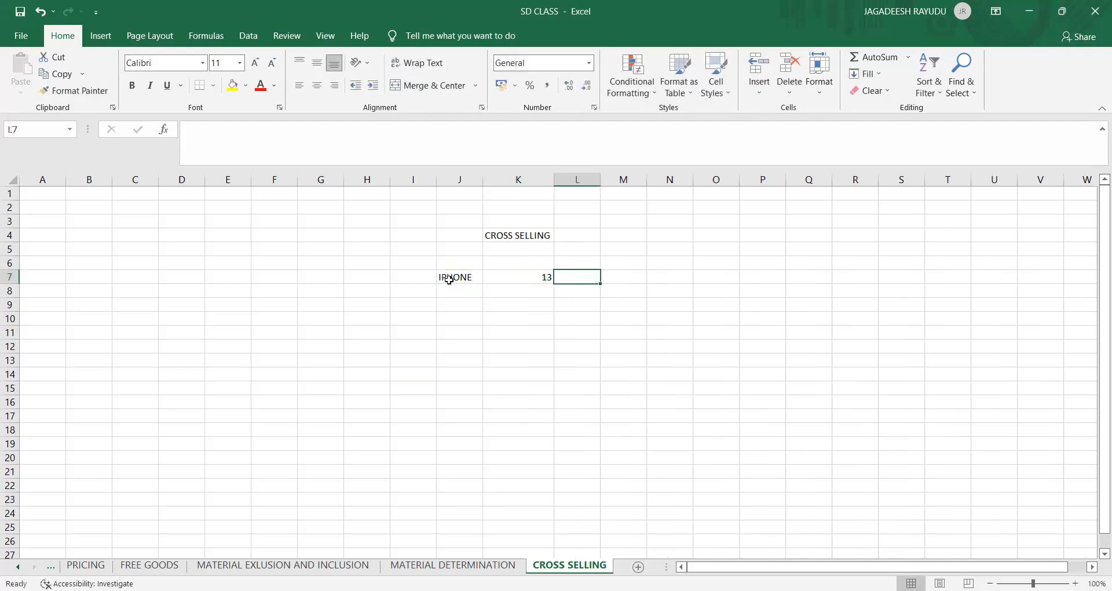
pyautogui.write('13')
pyautogui.press('Tab')
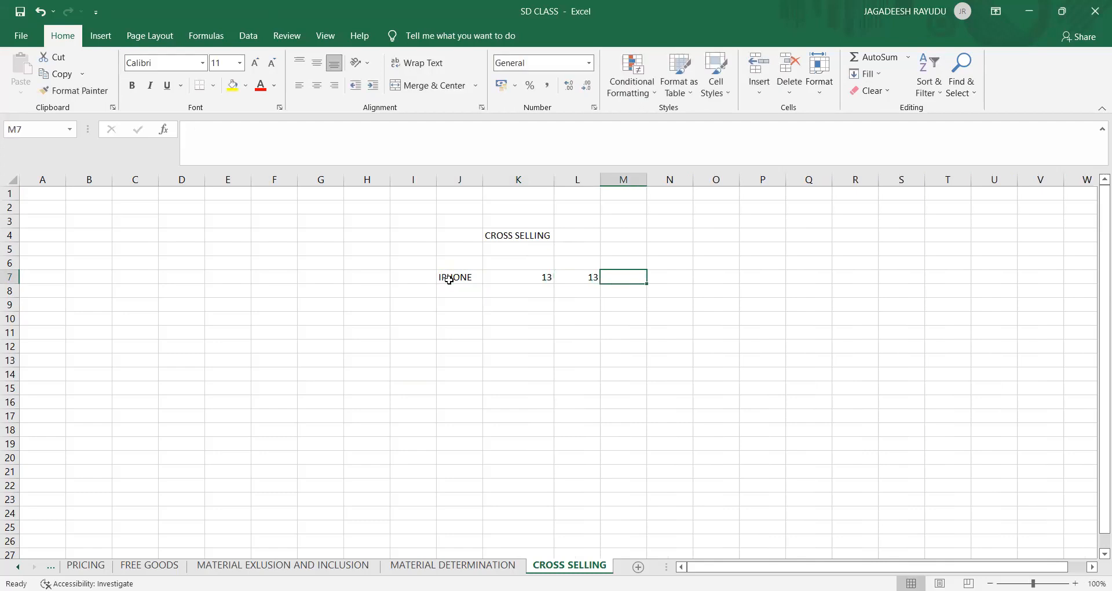
pyautogui.write('13')
pyautogui.press('Tab')
# Step: Add the variant labels below the model numbers: MINI in cell M8 and PRO in cell K8
pyautogui.press('Left')
pyautogui.press('Down')
pyautogui.write('MIN')
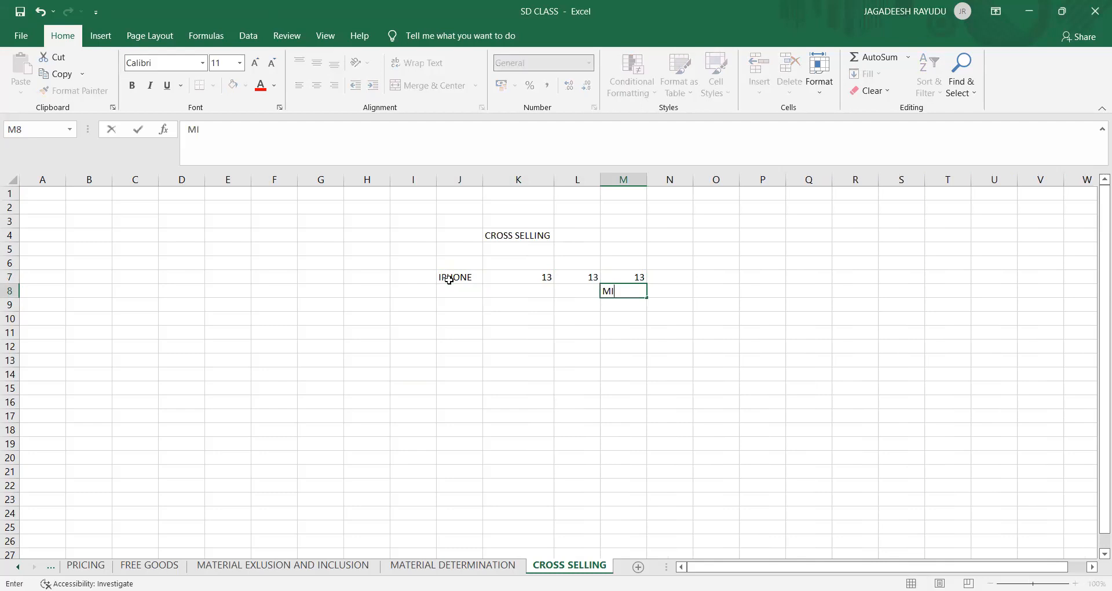
pyautogui.press('Left')
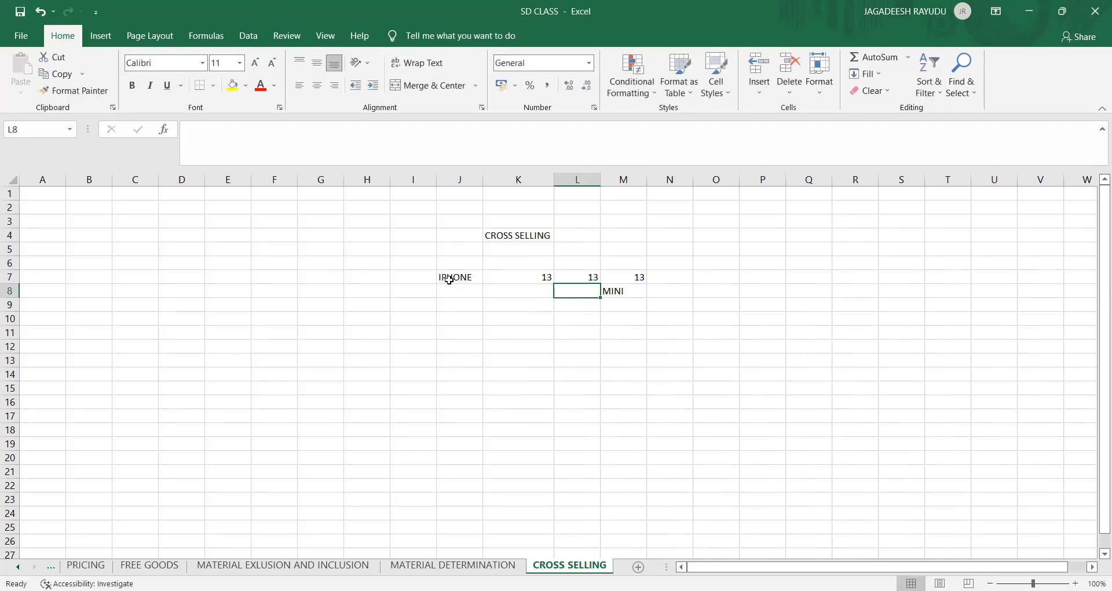
pyautogui.press('Left')
pyautogui.write('PRO')
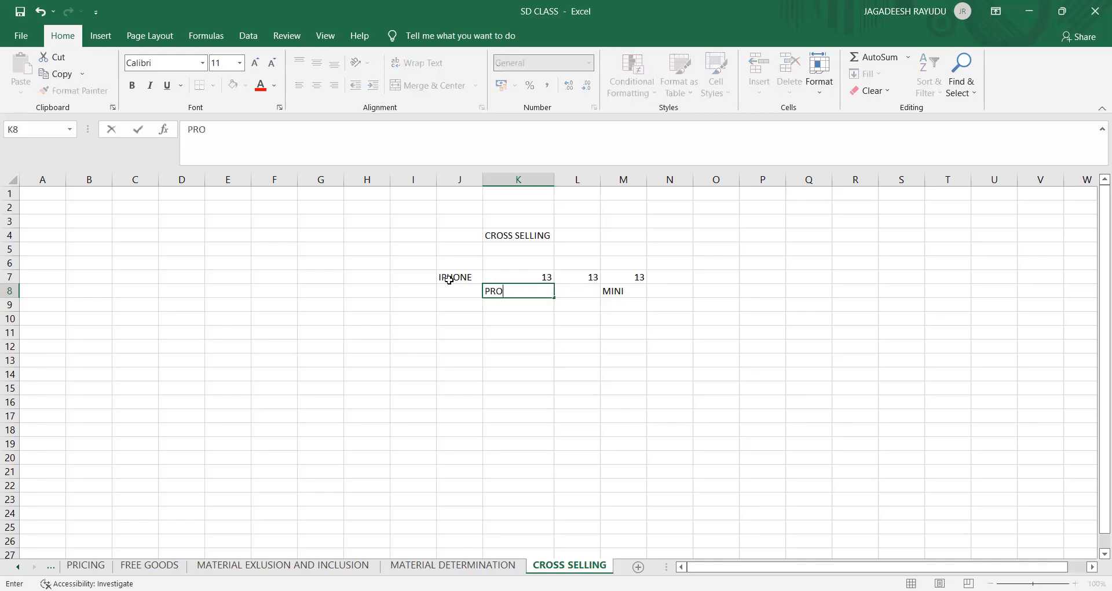
pyautogui.press('Return')
pyautogui.press('Up')
pyautogui.press('Up')
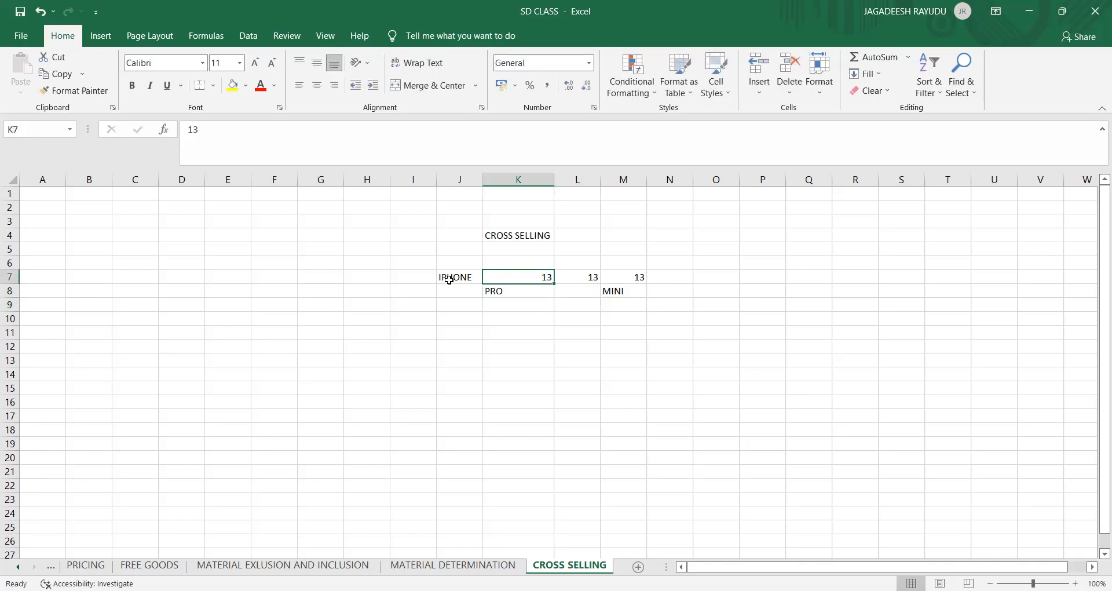
pyautogui.press('Down')
pyautogui.press('Down')
pyautogui.press('Up')
pyautogui.press('Up')
pyautogui.press('Down')
pyautogui.press('Down')
pyautogui.press('Down')
pyautogui.press('Up')
pyautogui.press('Up')
pyautogui.press('Up')
pyautogui.press('Down')
pyautogui.press('Down')
pyautogui.press('Down')
pyautogui.press('Down')
# Step: Enter the model number 11 in cell O6, apart from the other iPhone models
pyautogui.press('Left')
pyautogui.press('Right')
pyautogui.press('Right')
pyautogui.press('Right')
pyautogui.press('Up')
pyautogui.press('Up')
pyautogui.press('Up')
pyautogui.press('Right')
pyautogui.press('Right')
pyautogui.press('Up')
pyautogui.press('Up')
pyautogui.press('Up')
pyautogui.press('Down')
pyautogui.write('11')
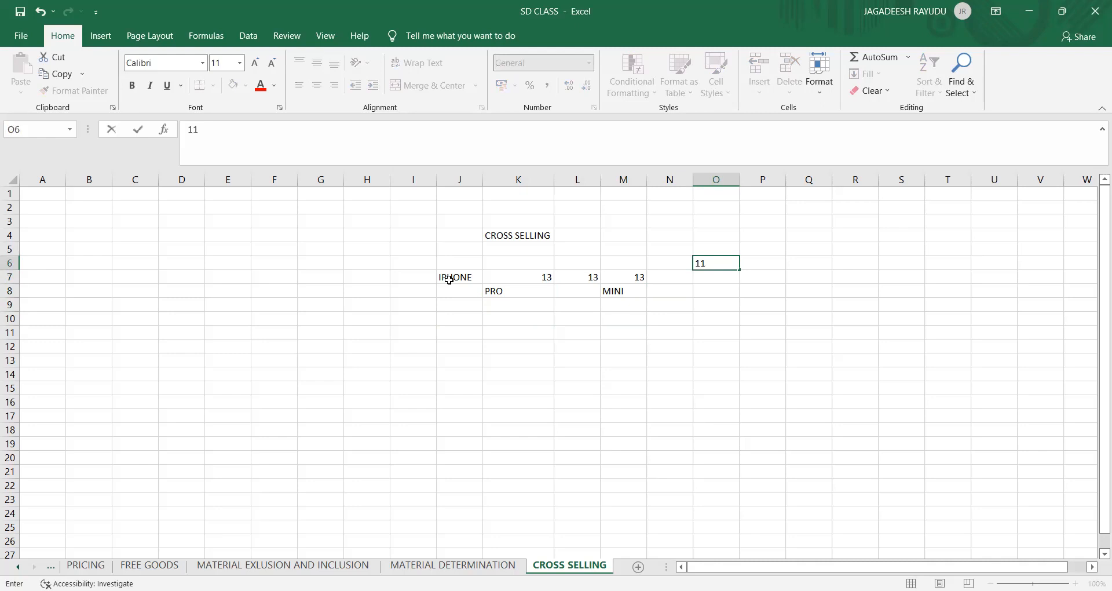
pyautogui.press('Up')
pyautogui.press('Down')
pyautogui.press('Right')
pyautogui.press('Left')
pyautogui.press('Right')
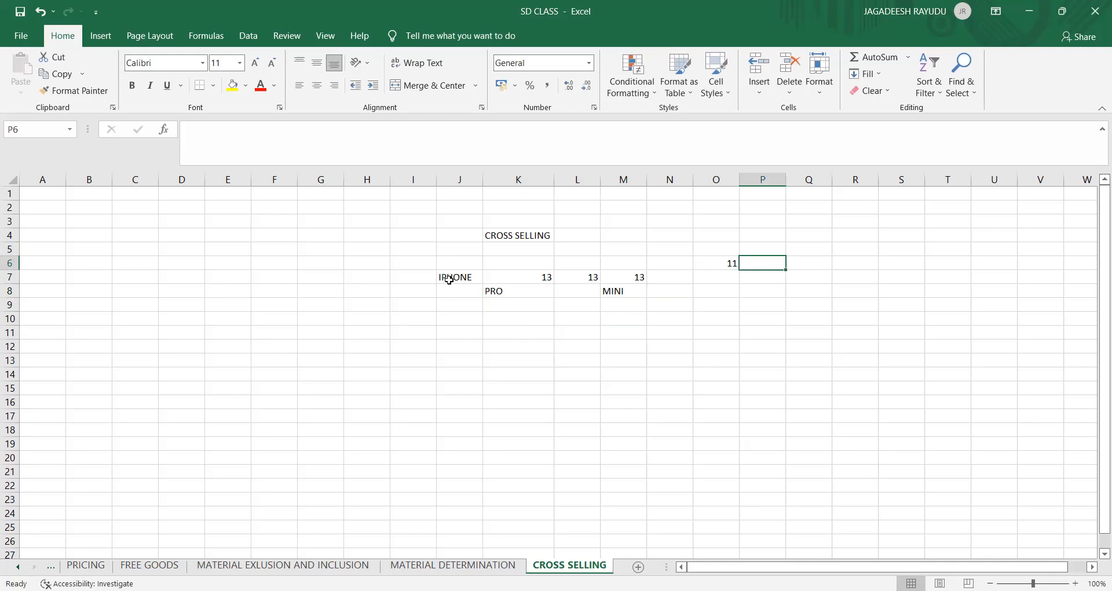
# Step: Enter the accessories CHARGER in cell Q5 and EAR PHONES in cell R5
pyautogui.press('Up')
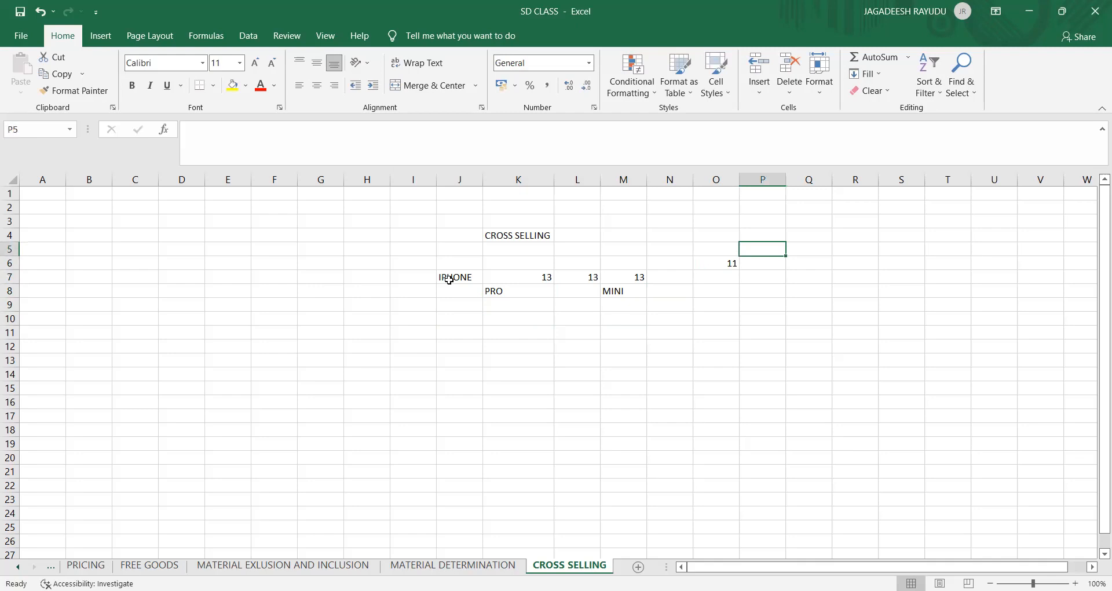
pyautogui.press('Down')
pyautogui.press('Up')
pyautogui.press('Right')
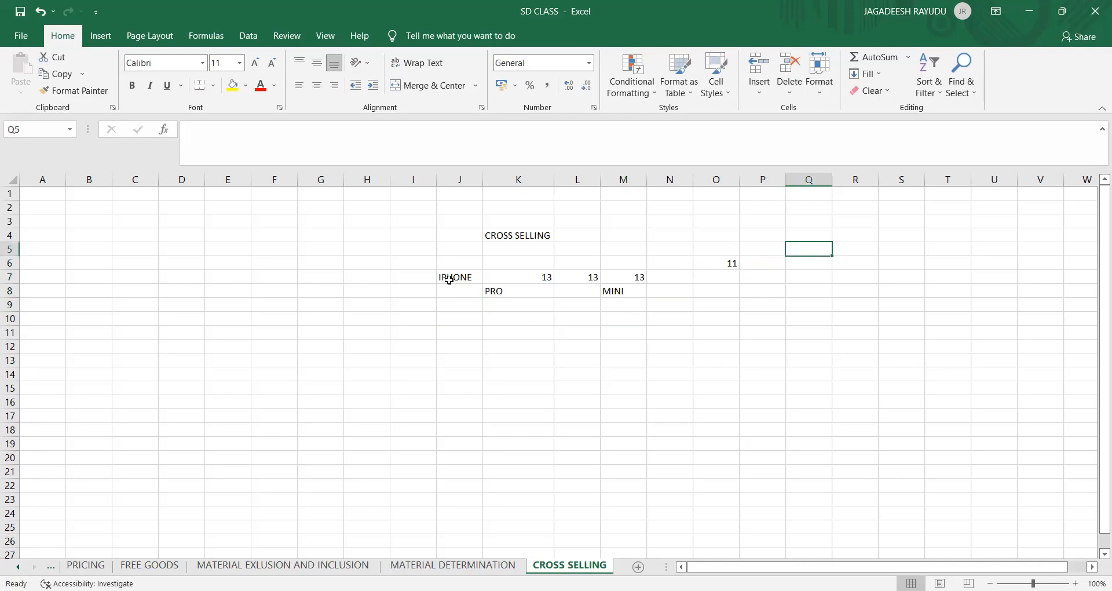
pyautogui.write('CHARGER')
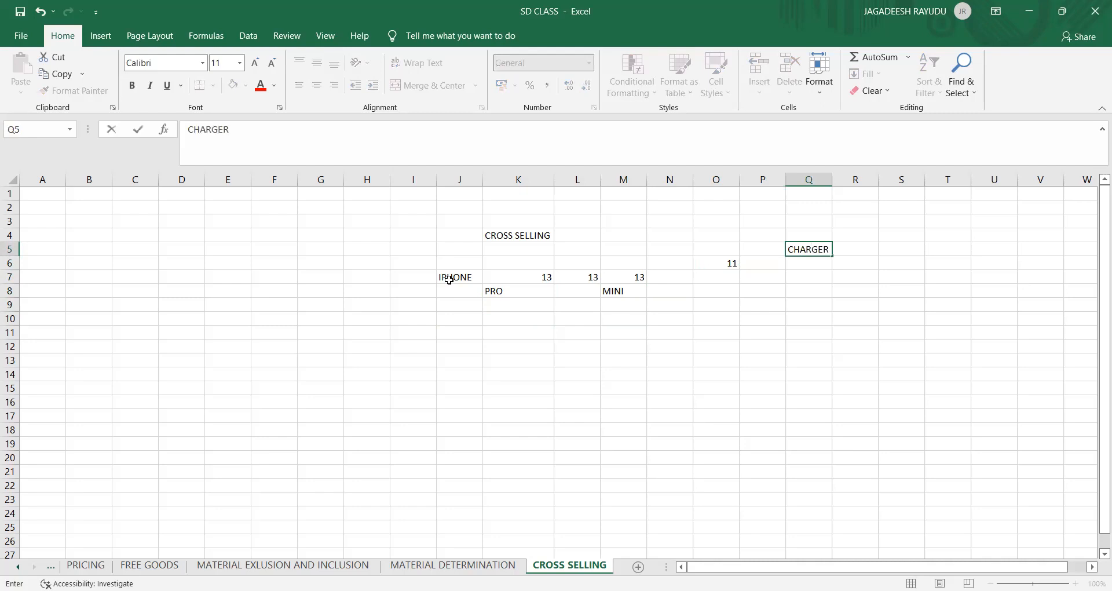
pyautogui.press('Right')
pyautogui.write('E')
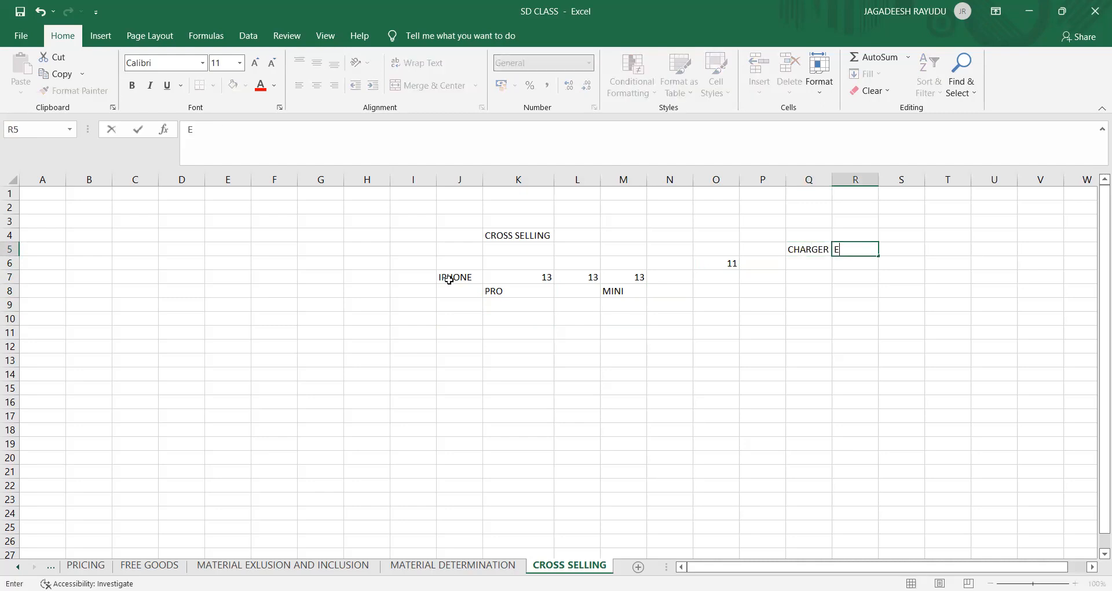
pyautogui.write('AR PHONES')
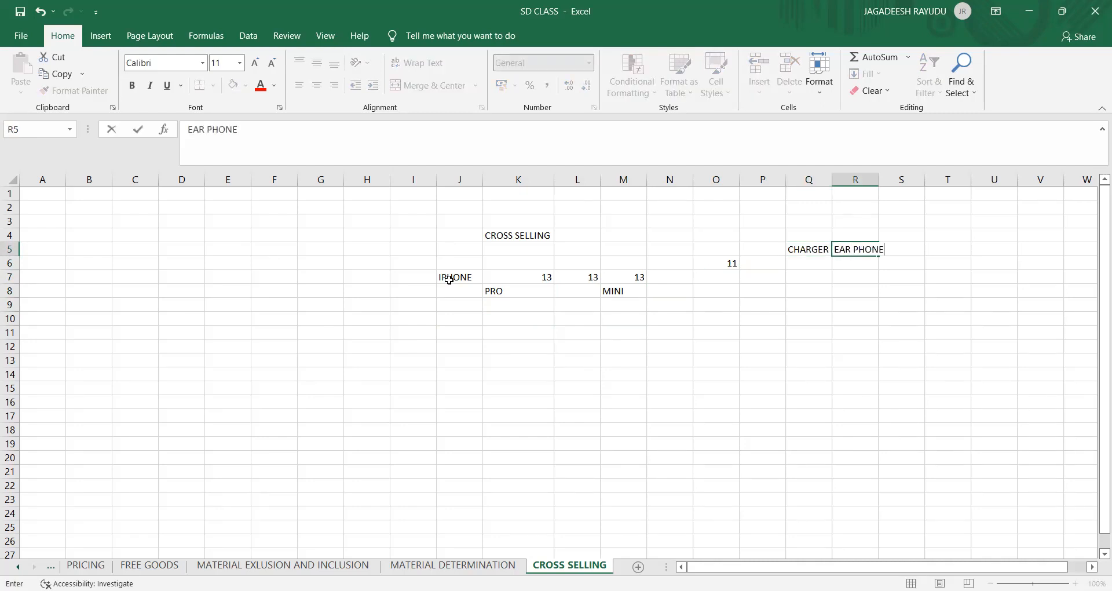
pyautogui.click(593, 348)
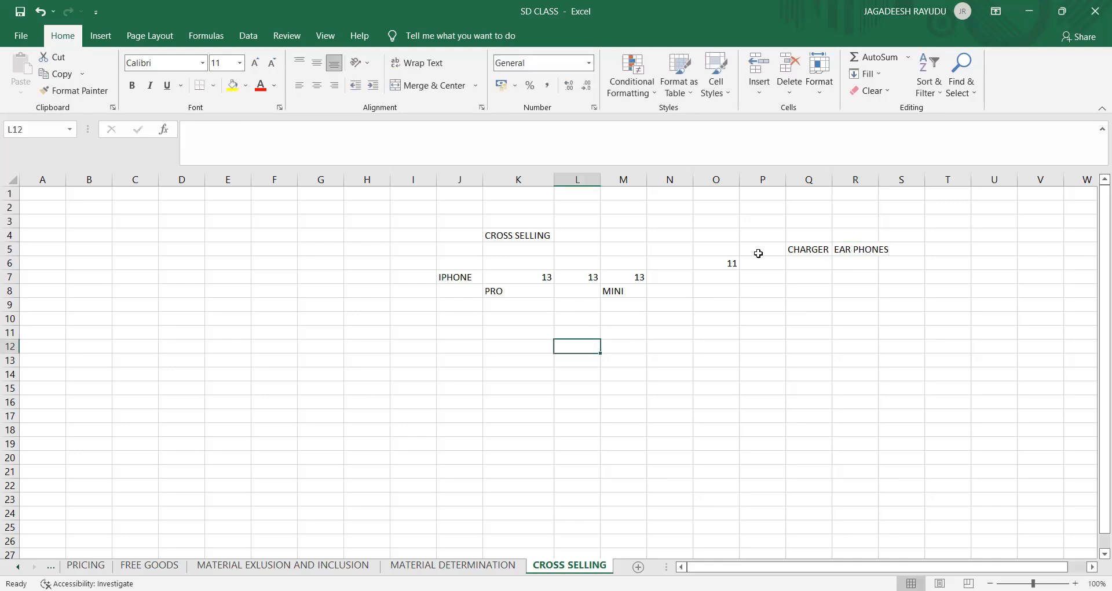
pyautogui.click(814, 253)
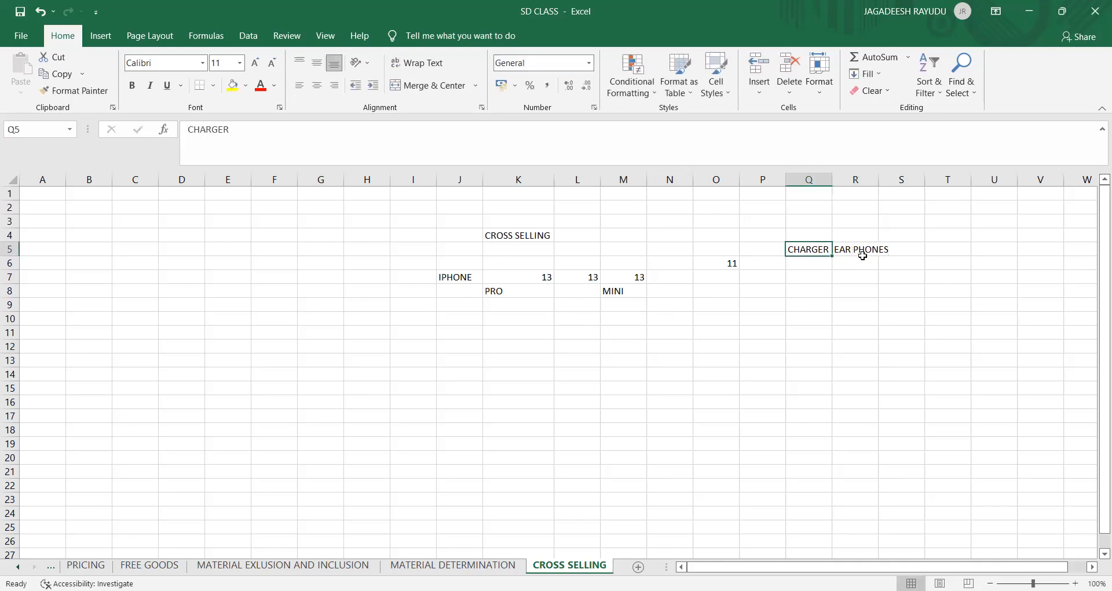
pyautogui.click(860, 254)
pyautogui.click(525, 277)
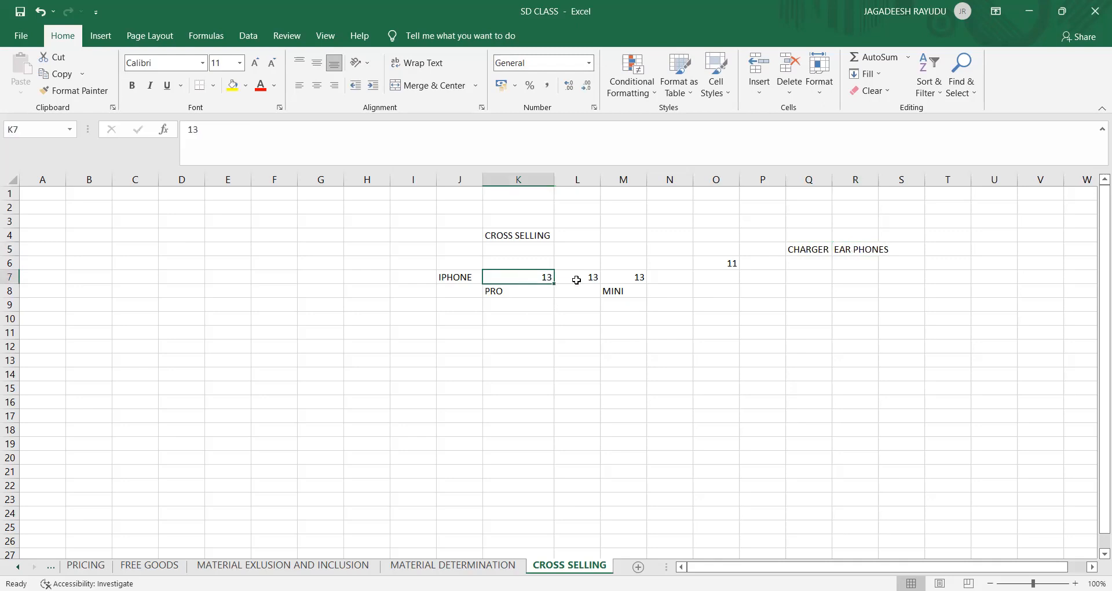
pyautogui.click(625, 282)
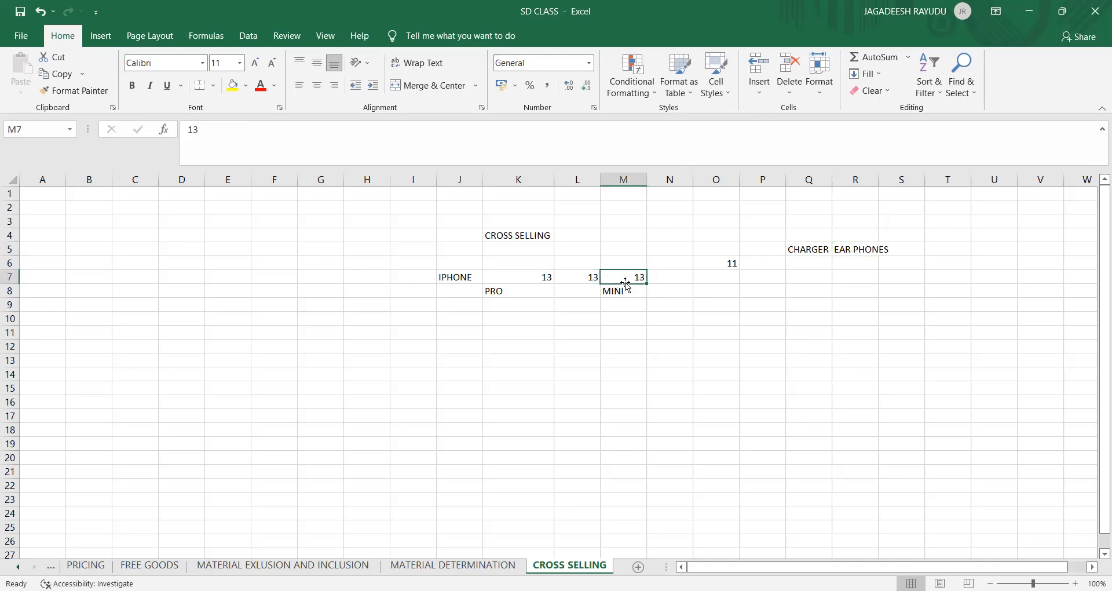
pyautogui.click(538, 278)
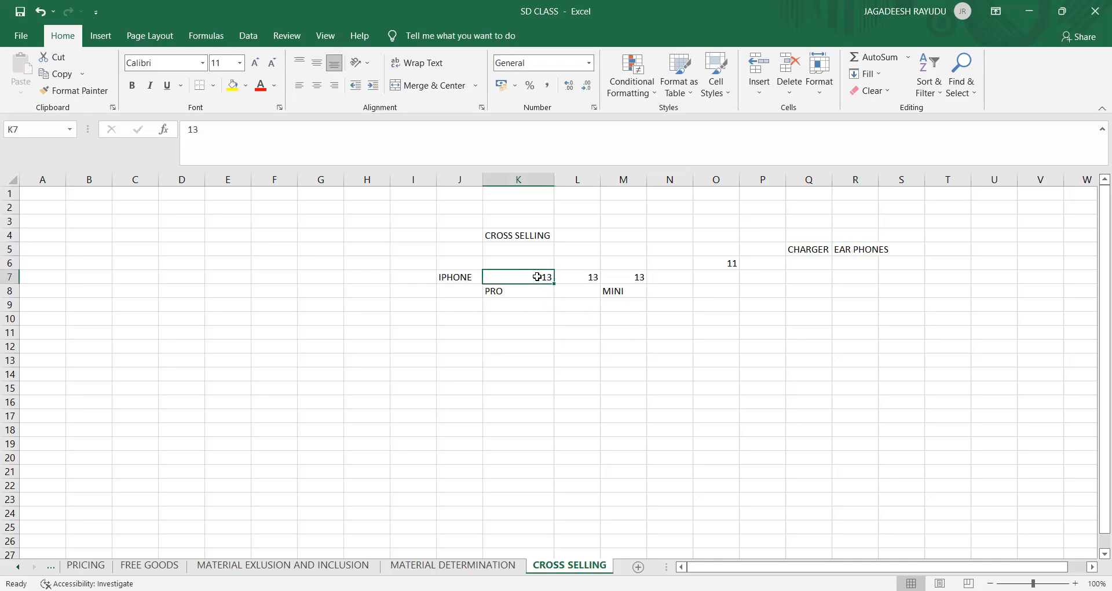
pyautogui.click(649, 288)
pyautogui.click(562, 281)
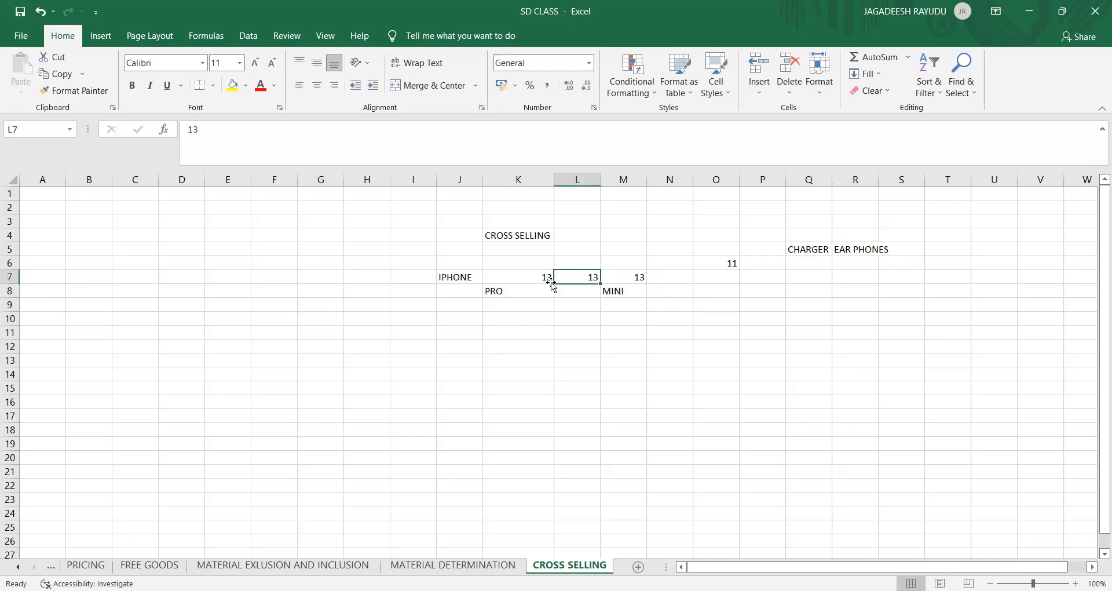
pyautogui.click(519, 287)
pyautogui.click(620, 282)
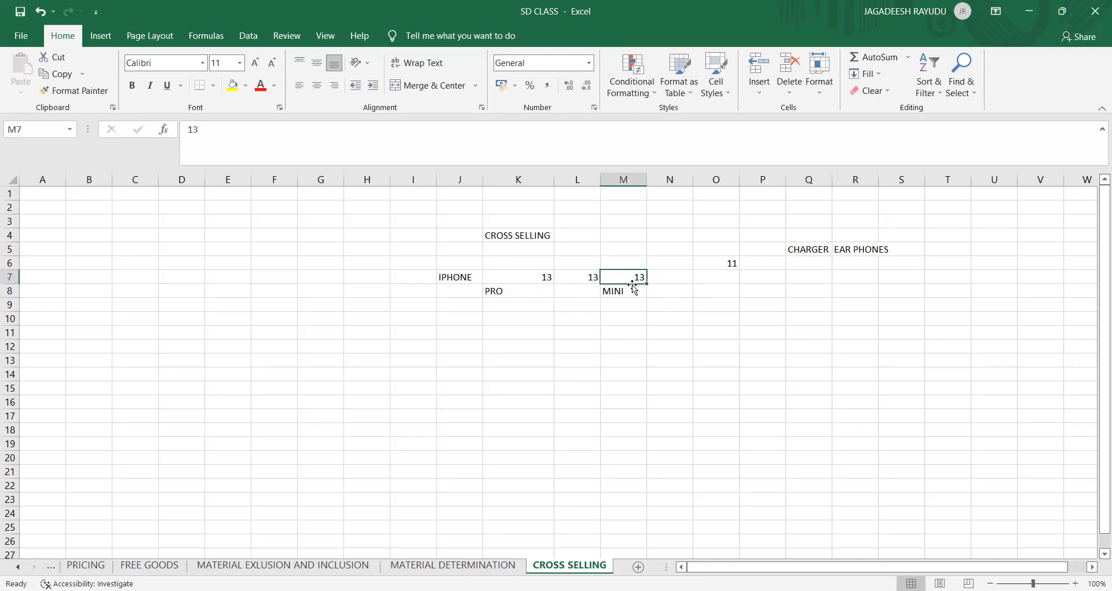
pyautogui.click(499, 343)
pyautogui.click(515, 317)
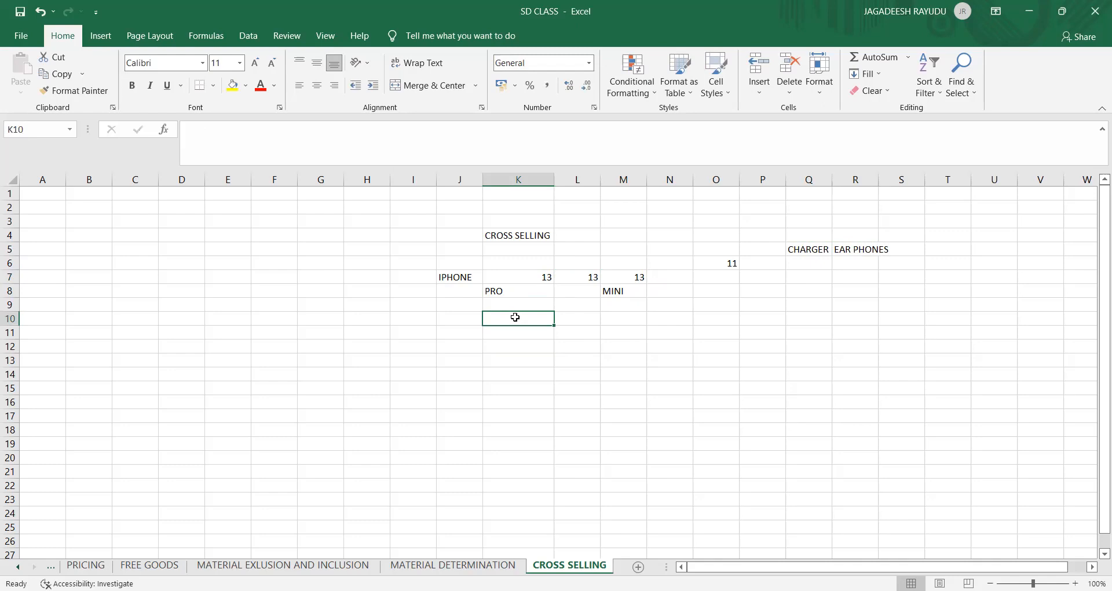
pyautogui.click(582, 319)
pyautogui.click(523, 321)
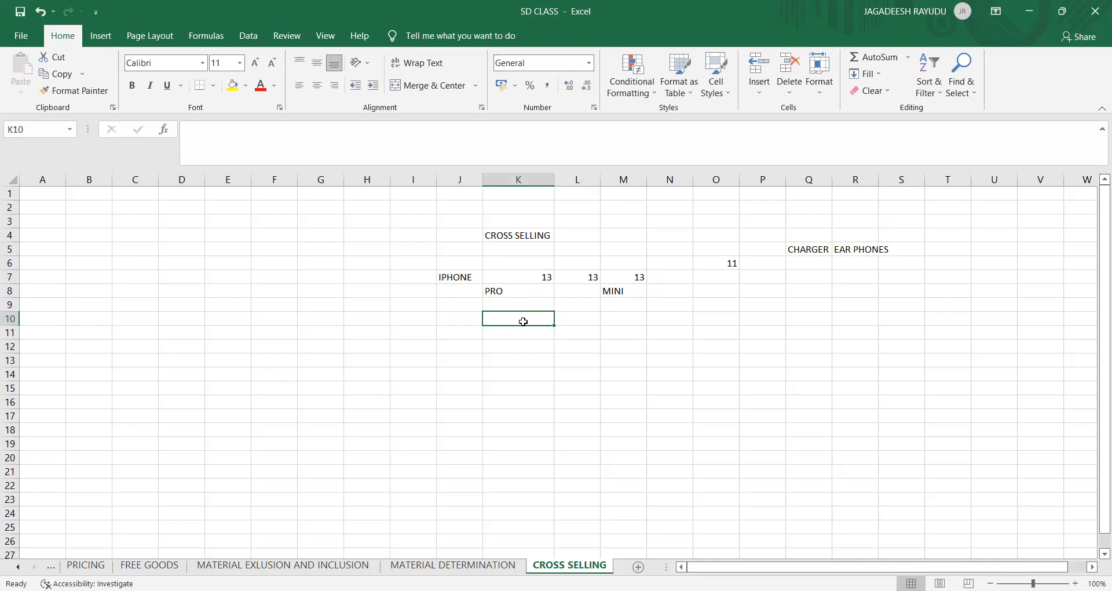
pyautogui.click(566, 324)
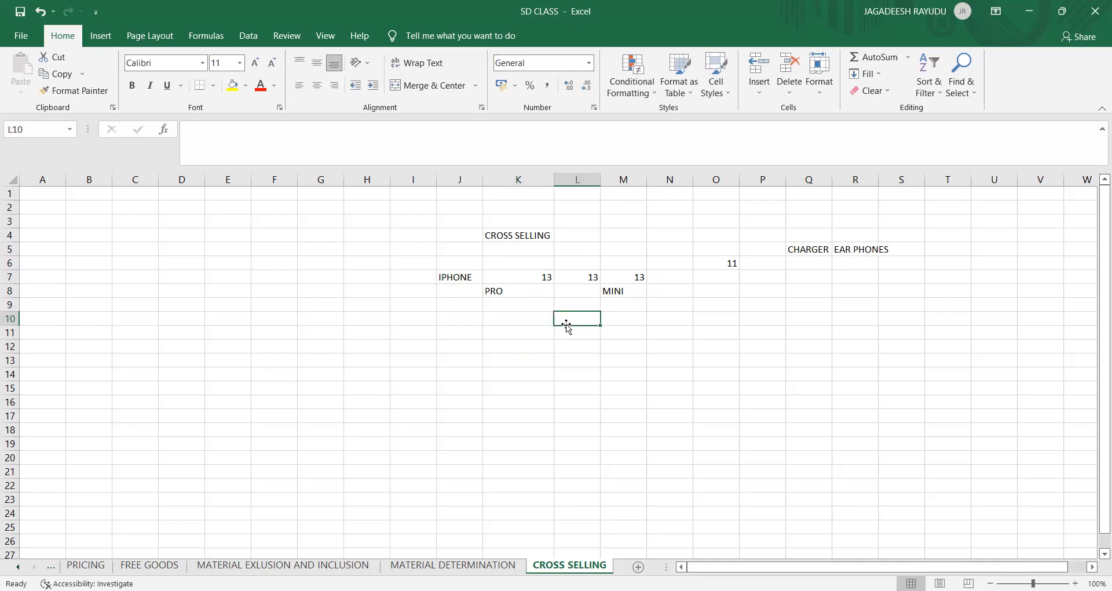
# Step: Fill row 10 with a sample order line: 1 in K10, PC in L10 and 13 PRO in M10
pyautogui.click(514, 317)
pyautogui.write('1')
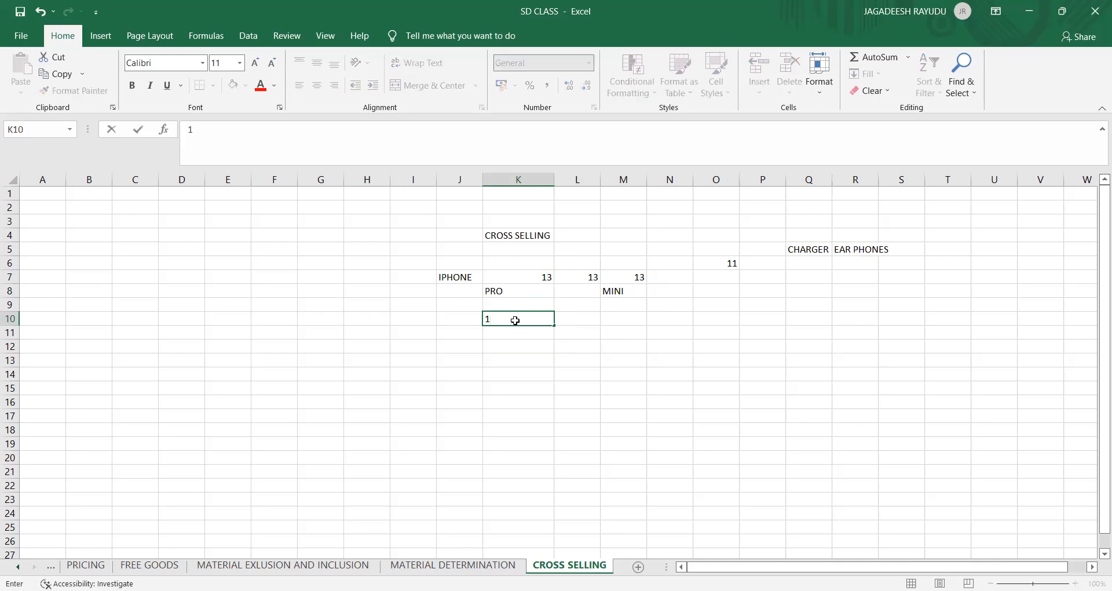
pyautogui.press('Tab')
pyautogui.write('P')
pyautogui.press('Tab')
pyautogui.write('13 ')
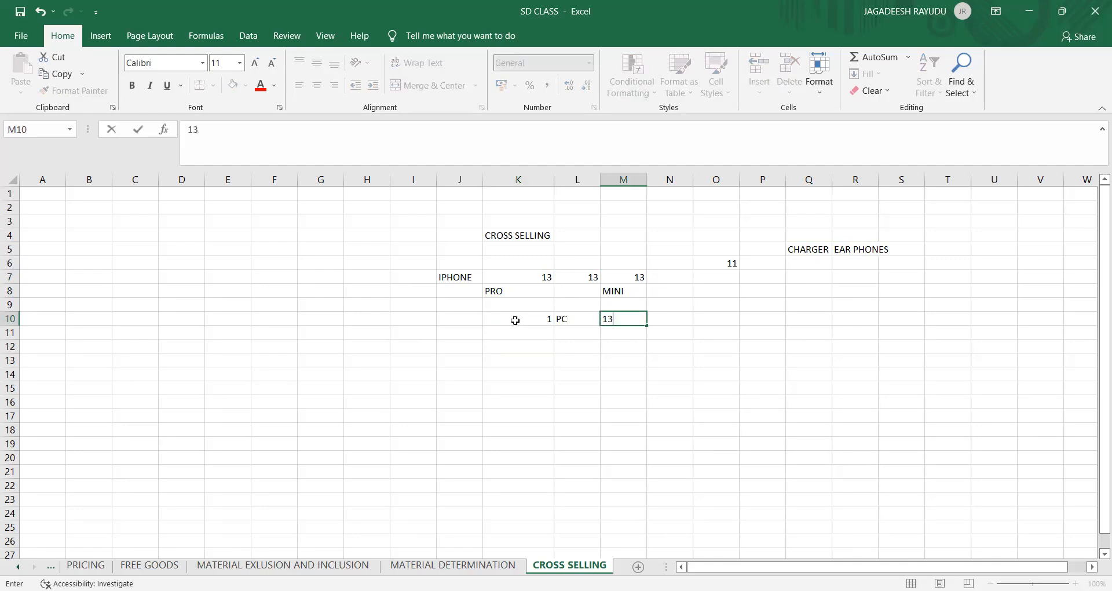
pyautogui.write('PRO')
pyautogui.click(502, 333)
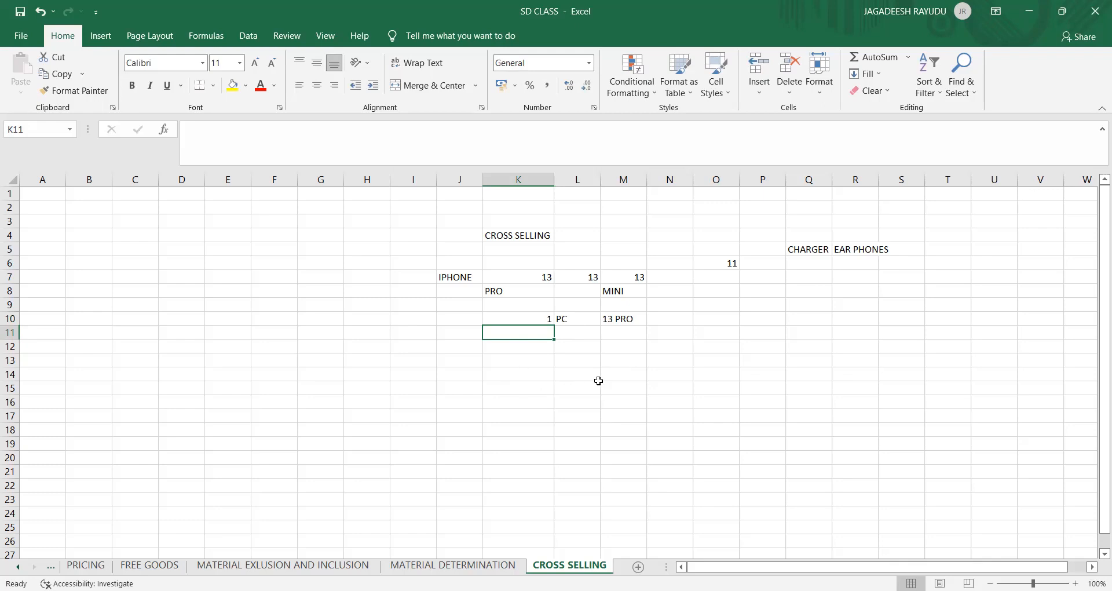
# Step: Extend the order line in row 10 with + in N10, CAHRGER in O10, + in P10 and Ear phones in Q10
pyautogui.click(676, 319)
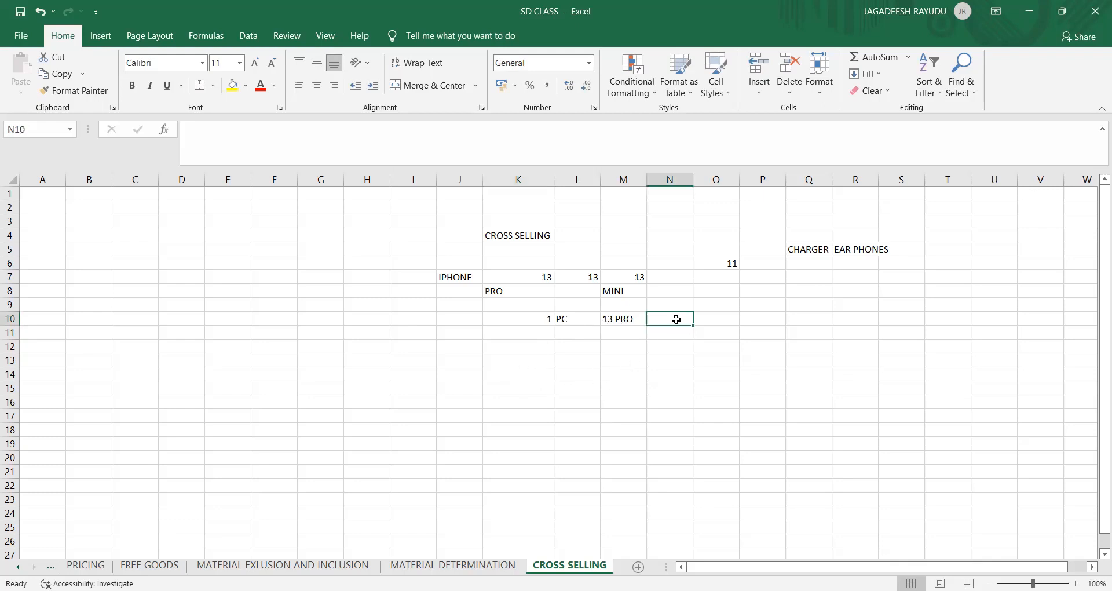
pyautogui.write('+')
pyautogui.press('Tab')
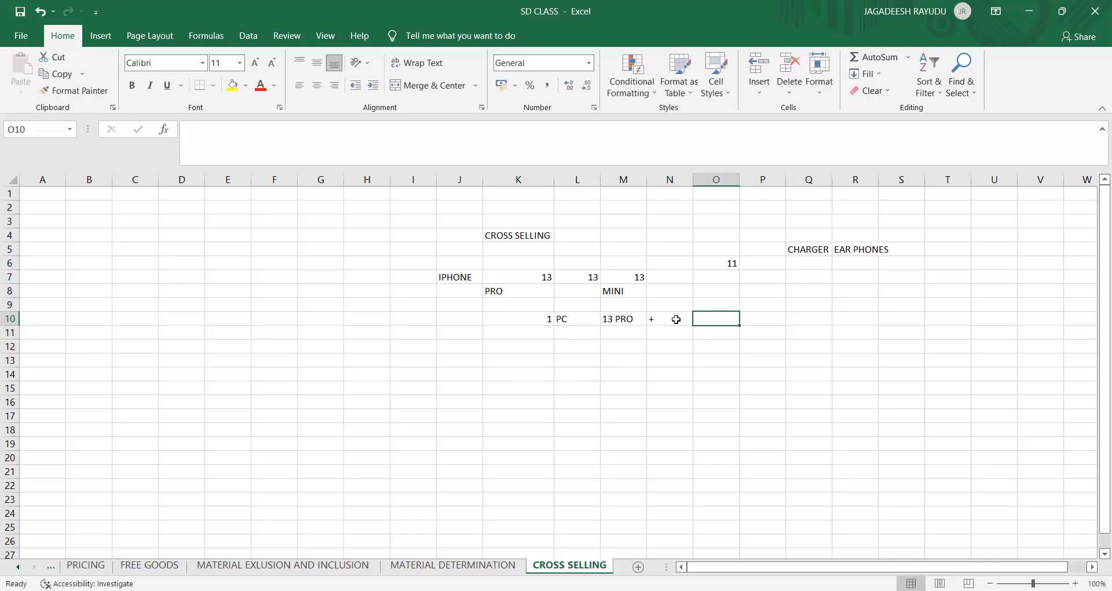
pyautogui.write('CAHRGER')
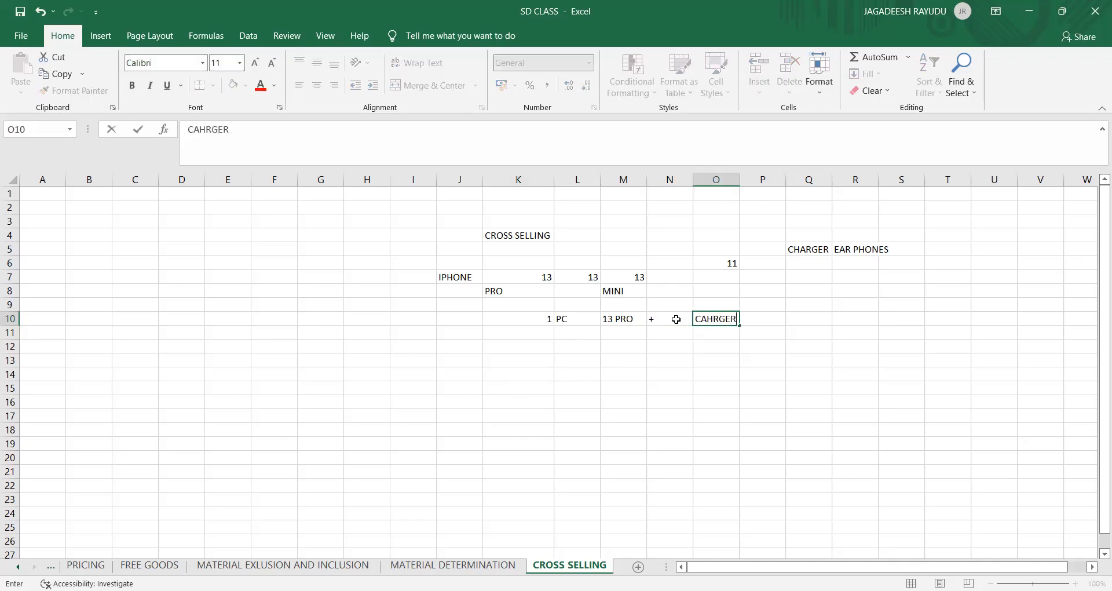
pyautogui.press('Tab')
pyautogui.write('+')
pyautogui.press('Tab')
pyautogui.write('Ear')
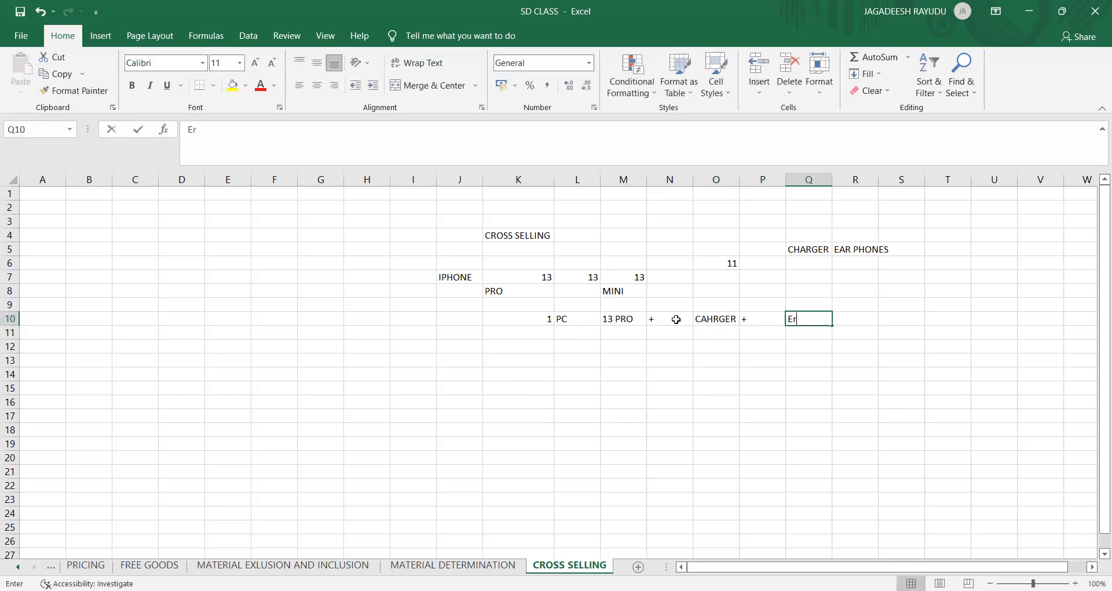
pyautogui.write(' phones')
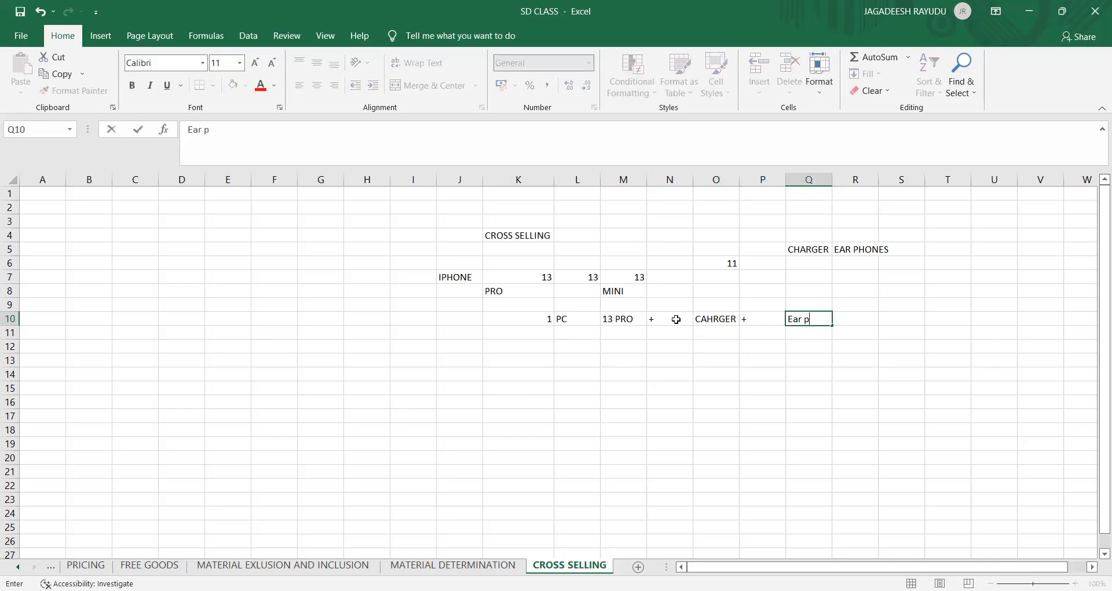
pyautogui.press('Return')
# Step: Enter the phone's price 1,20,000 in cell M12, under 13 PRO, and )+ in cell N12
pyautogui.press('Left')
pyautogui.press('Left')
pyautogui.press('Up')
pyautogui.press('Up')
pyautogui.press('Left')
pyautogui.press('Down')
pyautogui.press('Left')
pyautogui.press('Down')
pyautogui.press('Down')
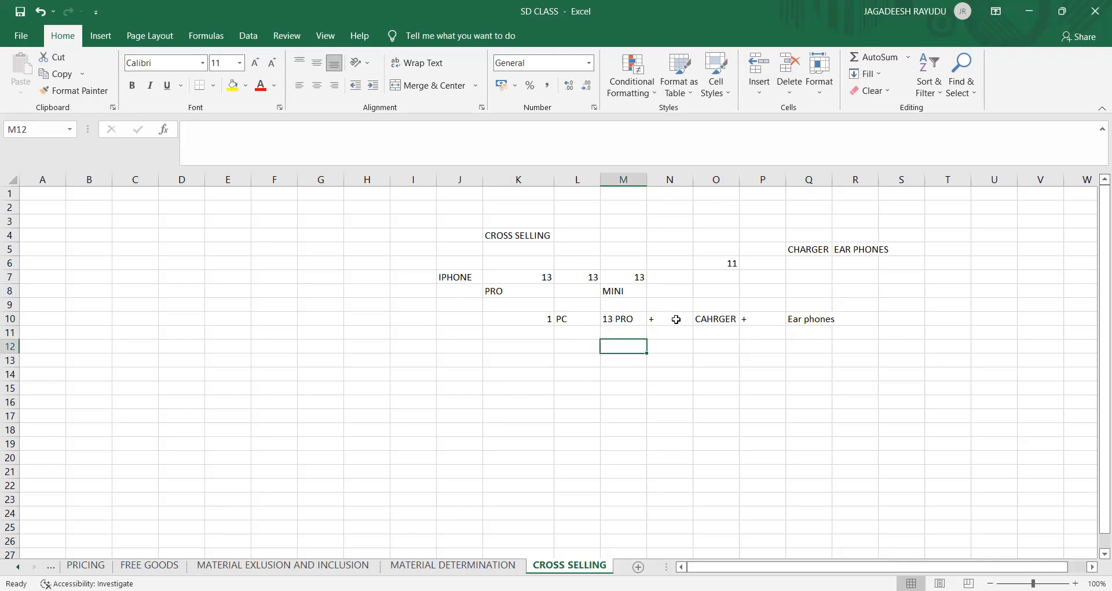
pyautogui.press('Up')
pyautogui.press('Up')
pyautogui.press('Down')
pyautogui.press('Down')
pyautogui.write('1')
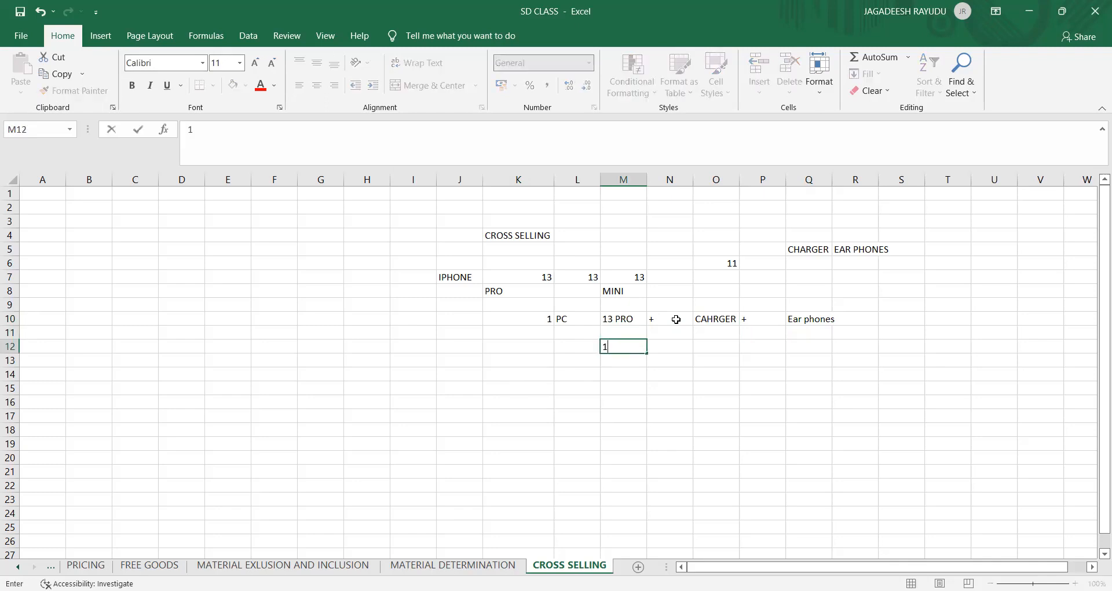
pyautogui.write(',20,000')
pyautogui.press('Right')
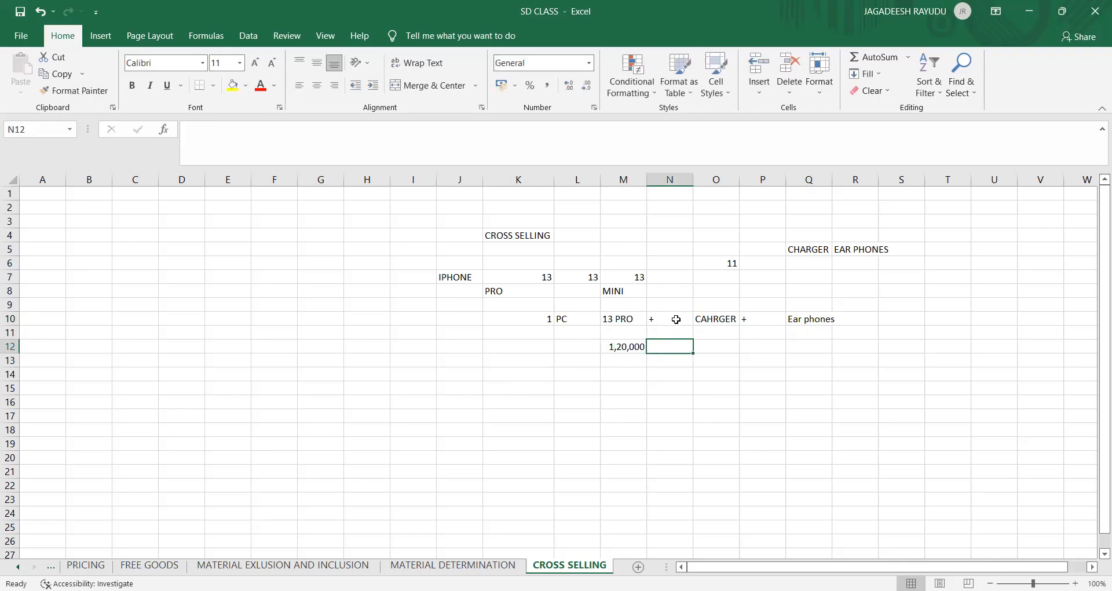
pyautogui.write(')+')
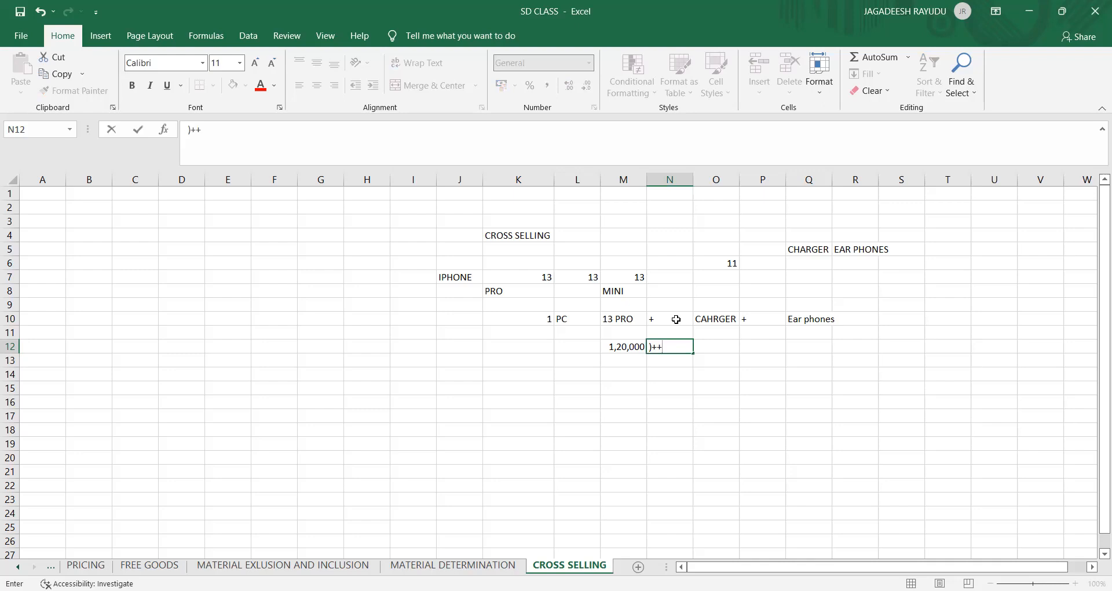
pyautogui.press('Right')
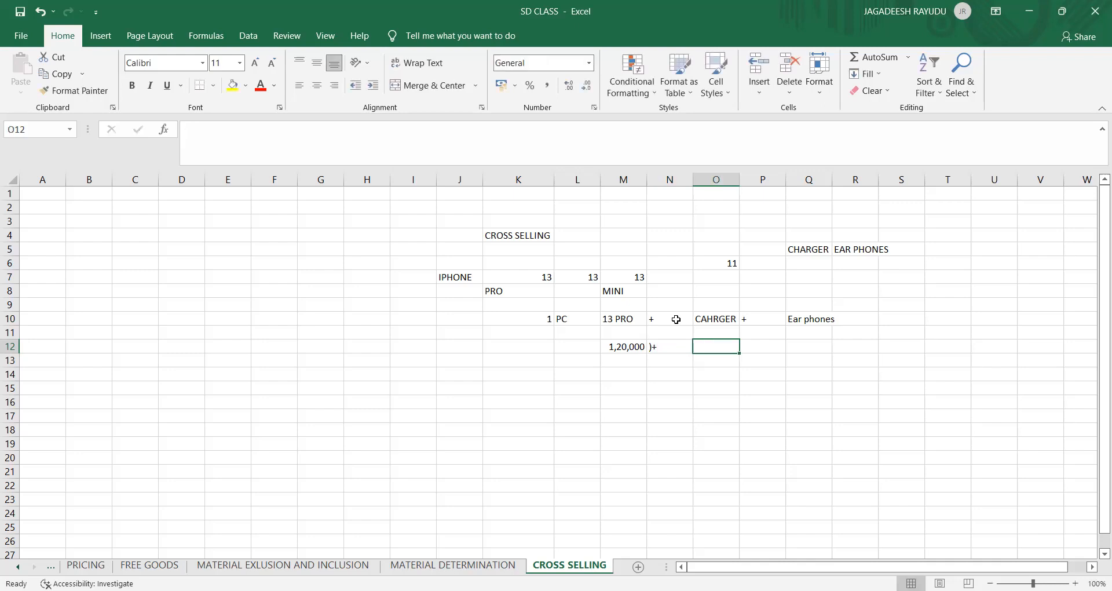
# Step: Add the accessory prices in row 12: 1950 in O12, + in P12 and 18000 in Q12
pyautogui.write('1950')
pyautogui.press('Right')
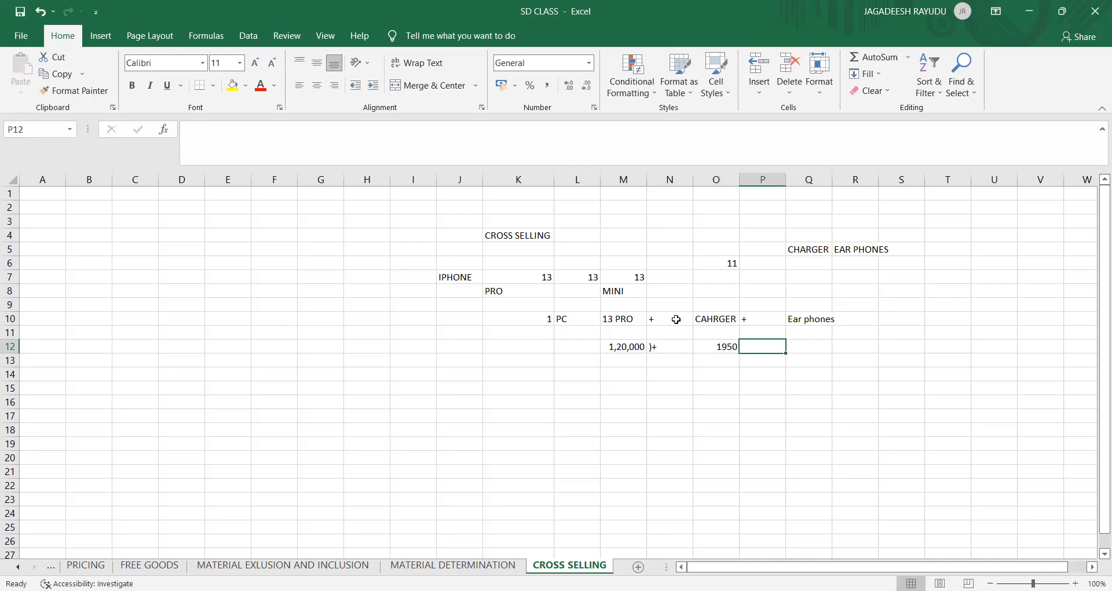
pyautogui.write('_')
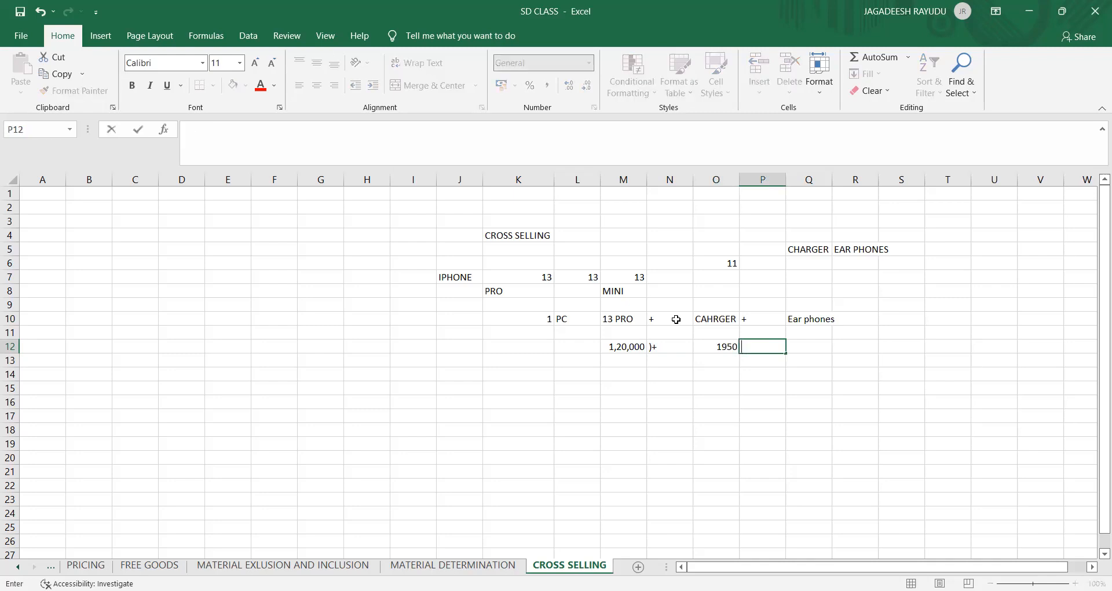
pyautogui.write('+')
pyautogui.press('Right')
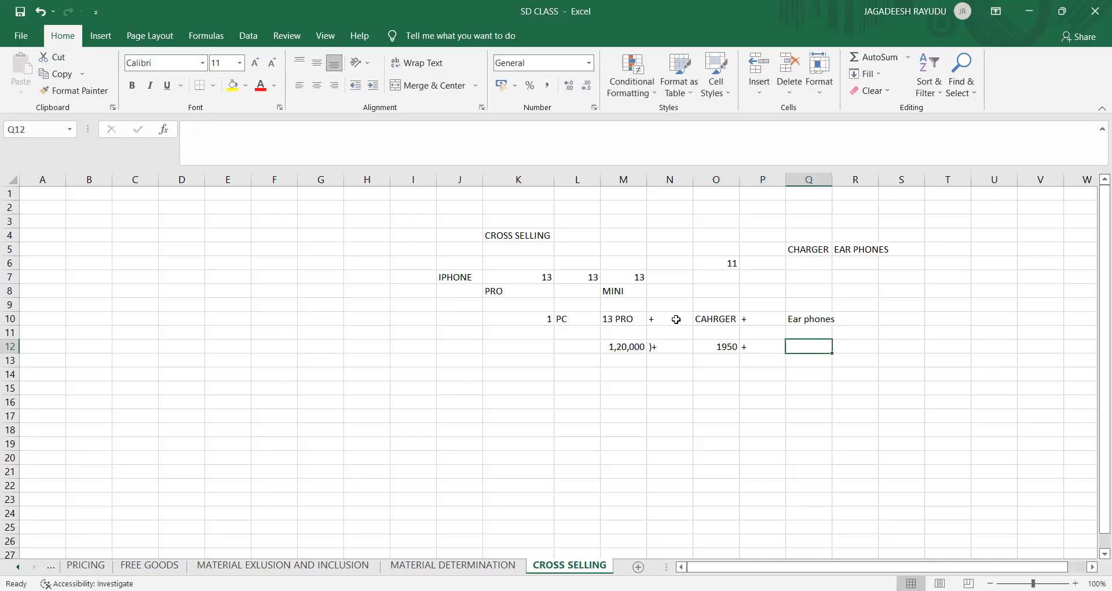
pyautogui.write('18000')
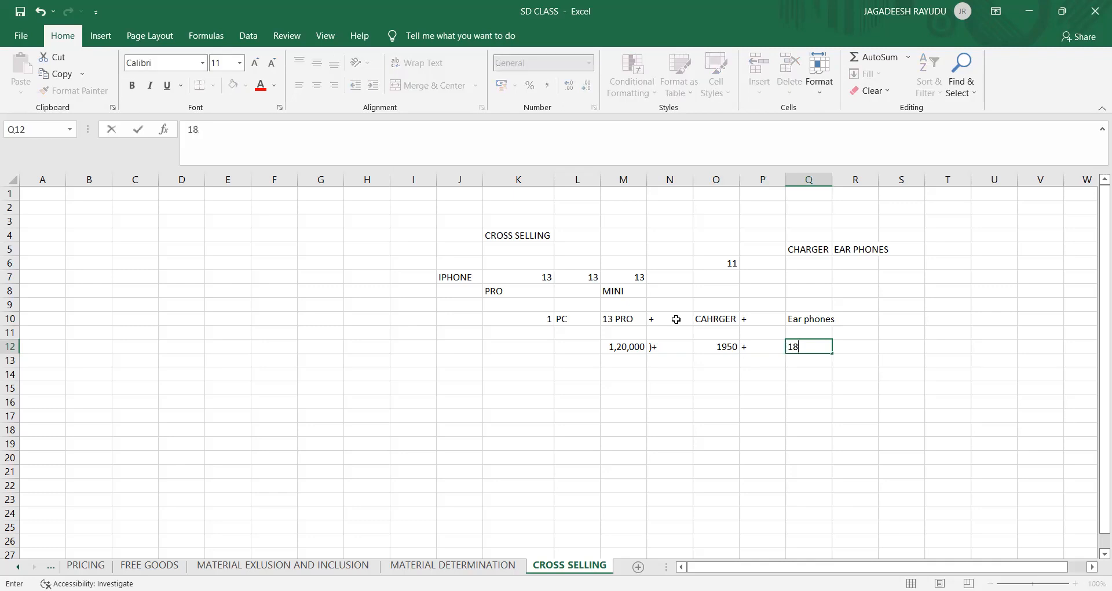
pyautogui.press('Return')
pyautogui.press('Left')
pyautogui.press('Left')
pyautogui.press('Left')
pyautogui.press('Left')
pyautogui.press('Up')
pyautogui.press('Right')
pyautogui.press('Right')
pyautogui.press('Right')
pyautogui.press('Right')
pyautogui.press('Right')
pyautogui.press('Left')
pyautogui.press('Left')
pyautogui.press('Right')
pyautogui.press('Right')
pyautogui.press('Left')
pyautogui.press('Right')
pyautogui.press('Left')
pyautogui.press('Left')
pyautogui.press('Left')
pyautogui.press('Left')
pyautogui.press('Left')
pyautogui.press('Right')
pyautogui.press('Right')
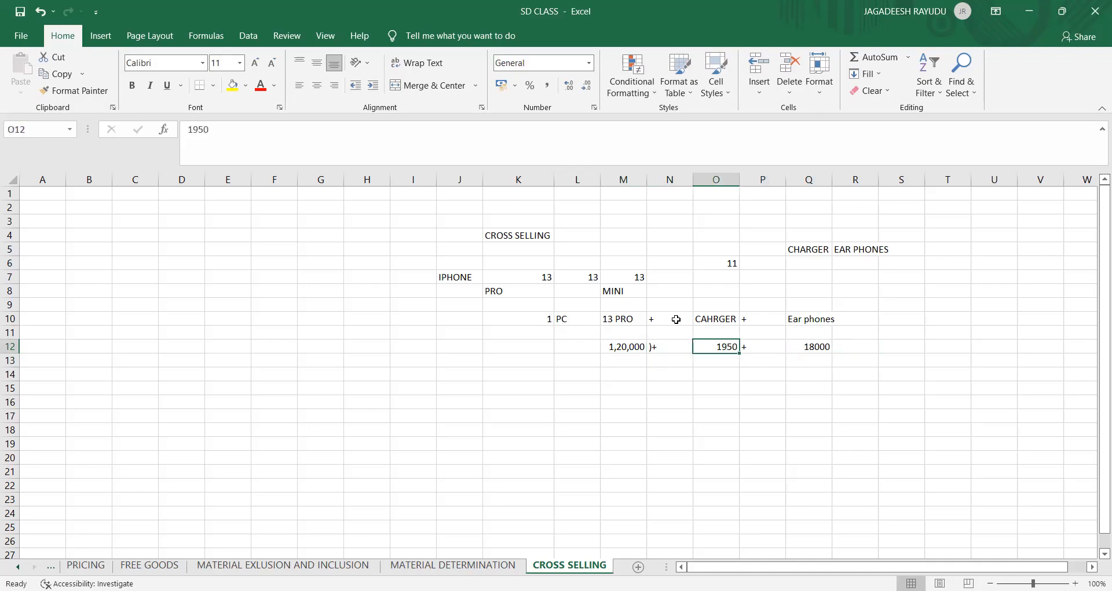
pyautogui.press('Left')
pyautogui.press('Left')
pyautogui.press('Right')
pyautogui.press('Left')
pyautogui.press('Right')
pyautogui.press('Left')
pyautogui.press('Down')
pyautogui.press('Up')
pyautogui.press('Up')
pyautogui.press('Right')
pyautogui.press('Right')
pyautogui.press('Right')
pyautogui.press('Right')
pyautogui.press('Down')
pyautogui.press('Down')
pyautogui.press('Left')
pyautogui.press('Left')
pyautogui.press('Left')
pyautogui.press('Left')
pyautogui.press('Up')
pyautogui.press('Down')
pyautogui.press('Up')
pyautogui.press('Down')
pyautogui.press('Up')
pyautogui.press('Right')
pyautogui.press('Left')
pyautogui.press('Down')
pyautogui.press('Left')
pyautogui.press('Right')
pyautogui.press('Right')
pyautogui.press('Up')
pyautogui.press('Left')
pyautogui.press('Right')
pyautogui.press('Left')
pyautogui.press('Right')
pyautogui.press('Right')
pyautogui.press('Right')
pyautogui.press('Right')
pyautogui.press('Left')
pyautogui.press('Left')
pyautogui.press('Right')
pyautogui.press('Right')
pyautogui.press('Right')
pyautogui.press('Left')
pyautogui.press('Left')
pyautogui.press('Left')
pyautogui.press('Right')
pyautogui.press('Right')
pyautogui.press('Right')
pyautogui.press('Left')
pyautogui.press('Left')
pyautogui.press('Left')
pyautogui.press('Left')
pyautogui.press('Right')
pyautogui.press('Right')
pyautogui.press('Left')
pyautogui.press('Left')
pyautogui.press('Left')
pyautogui.press('Right')
pyautogui.press('Right')
pyautogui.press('Right')
pyautogui.press('Left')
pyautogui.press('Left')
pyautogui.press('Left')
pyautogui.press('Left')
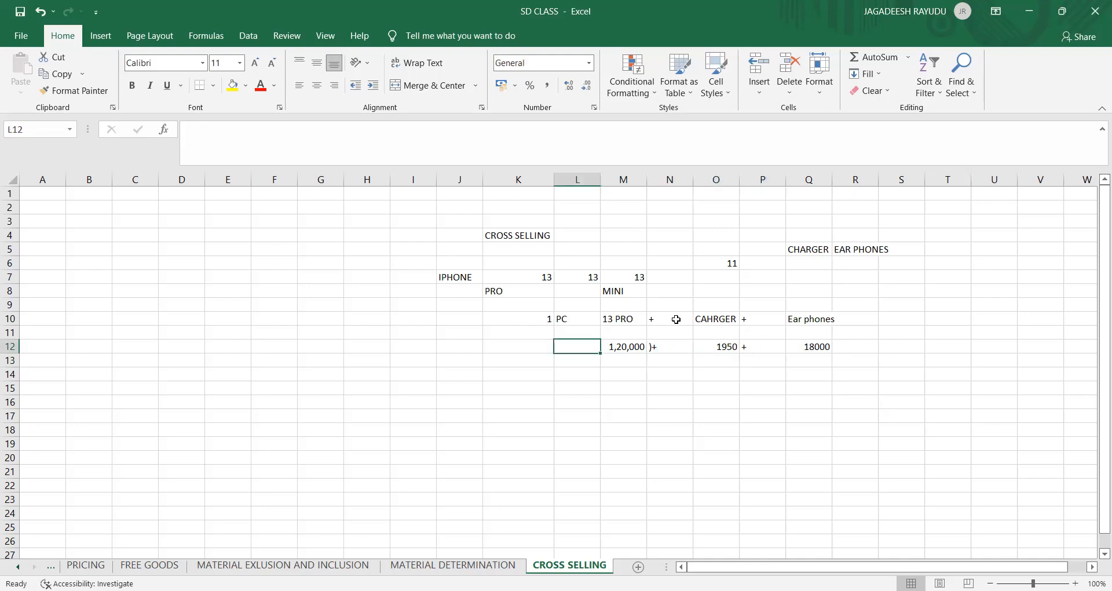
# Step: Start a second example in row 14 with Bread in cell L14 and brown in cell M14
pyautogui.press('Down')
pyautogui.press('Down')
pyautogui.press('Up')
pyautogui.press('Down')
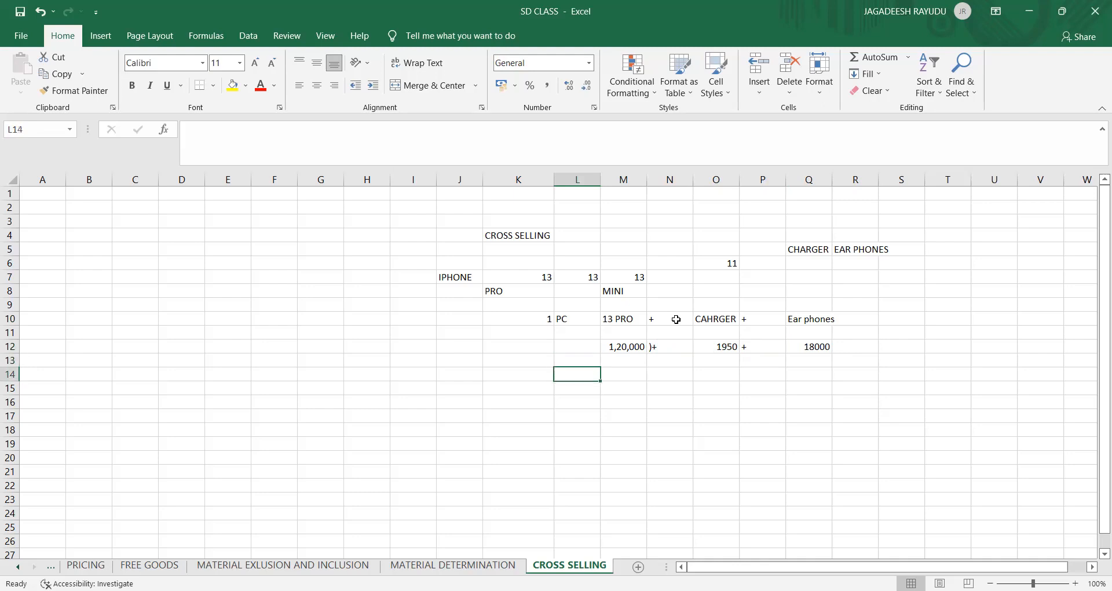
pyautogui.write('Bread')
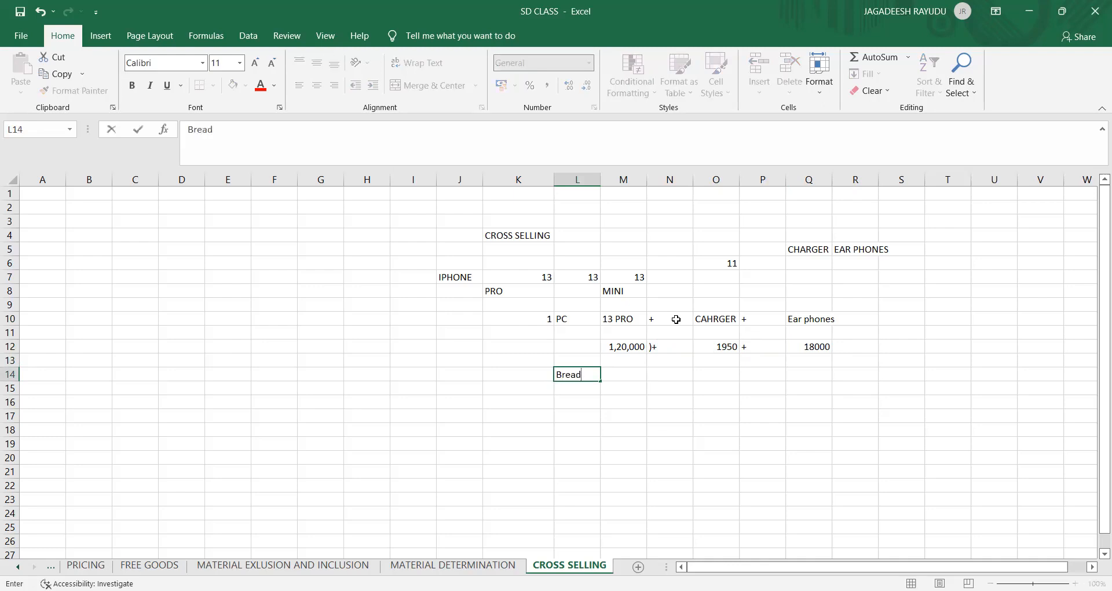
pyautogui.press('Tab')
pyautogui.write('brow')
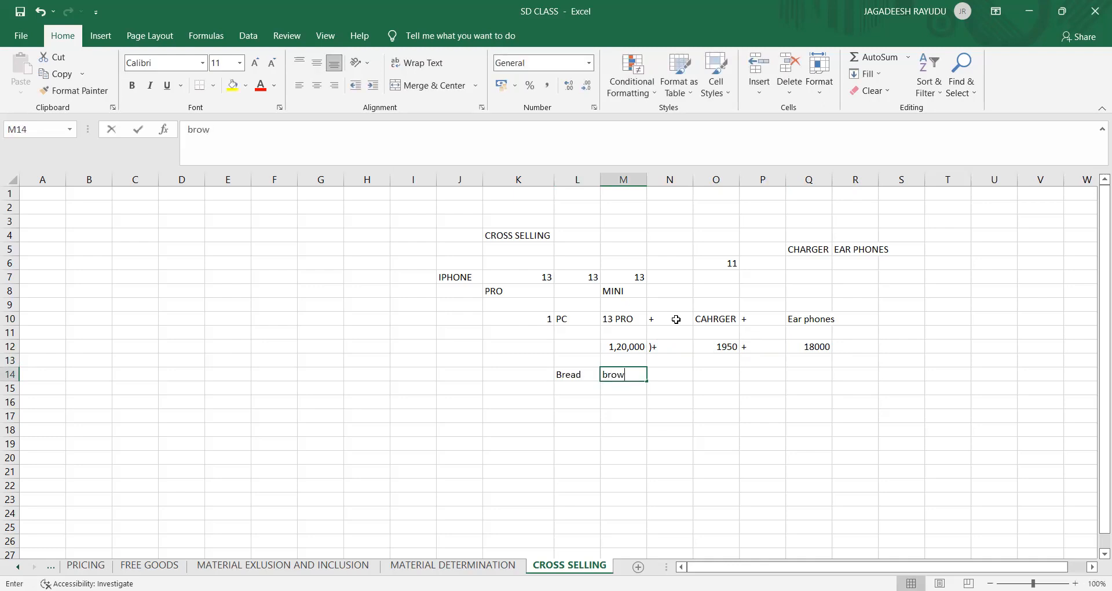
pyautogui.write('n')
pyautogui.press('Tab')
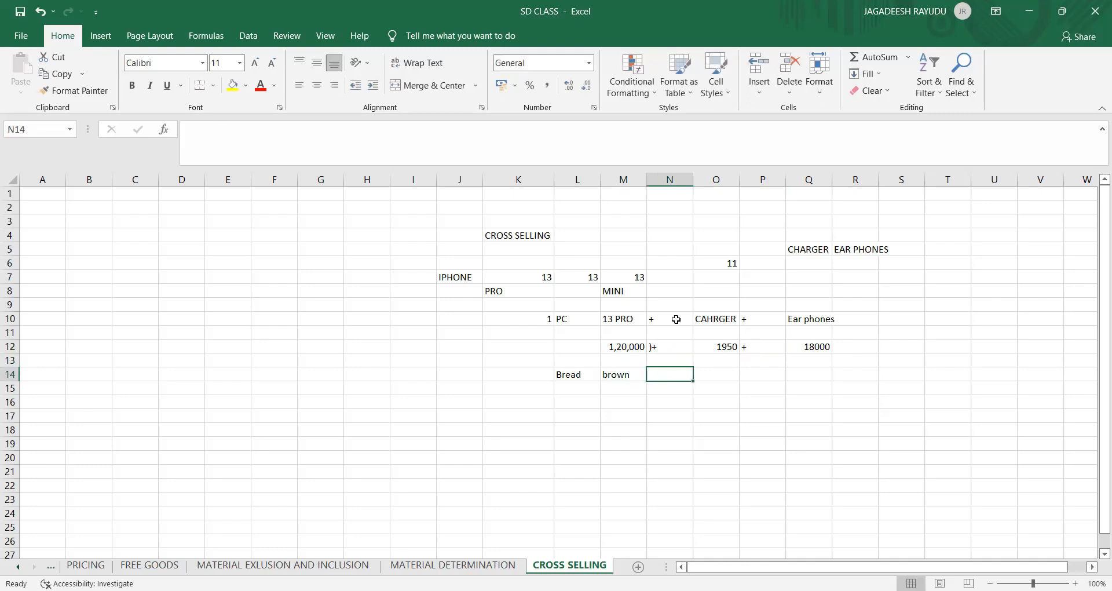
# Step: Enter the bread's companion product in row 15: Kissan in cell N15 and sause in cell O15
pyautogui.press('Down')
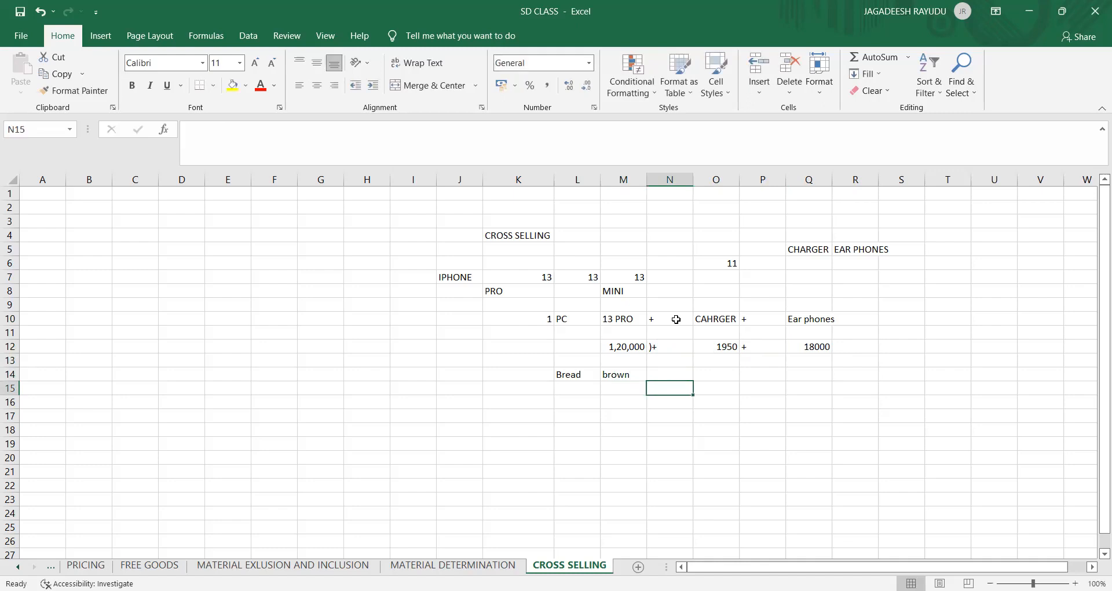
pyautogui.press('Left')
pyautogui.press('Up')
pyautogui.press('Down')
pyautogui.press('Right')
pyautogui.write('Kissan')
pyautogui.press('Tab')
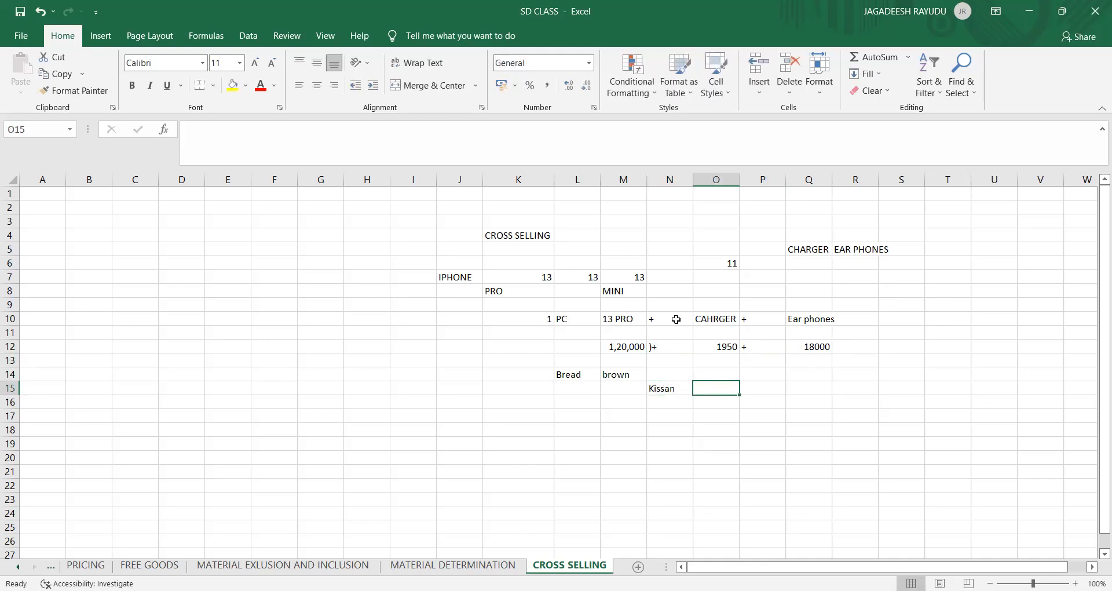
pyautogui.write('sause')
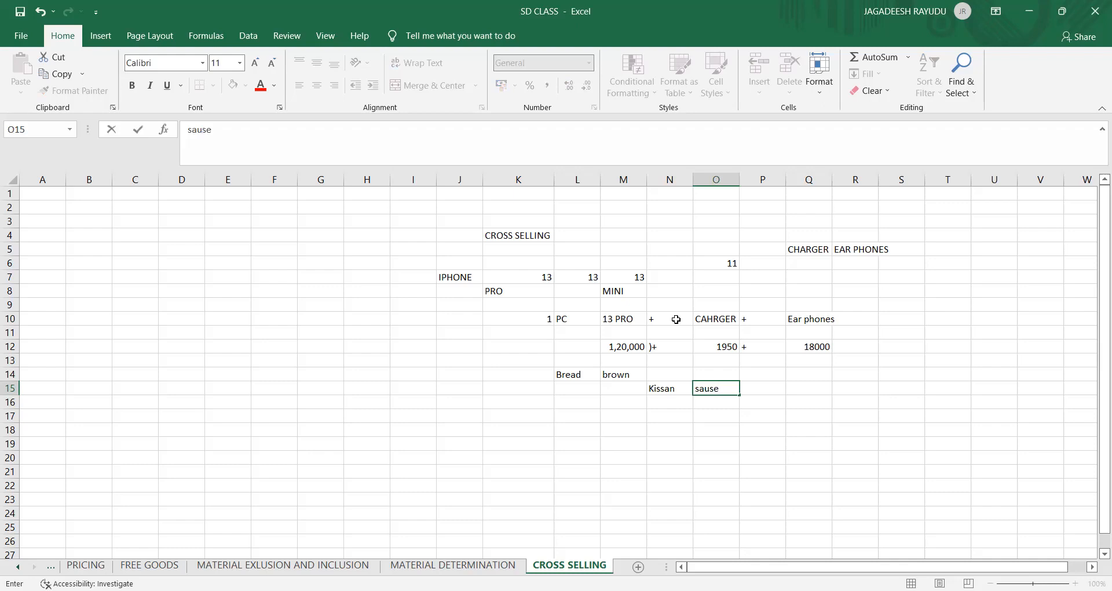
pyautogui.press('Return')
# Step: List further companion products below sause: jam in cell O16 and bread cream in cell O17
pyautogui.write('jan')
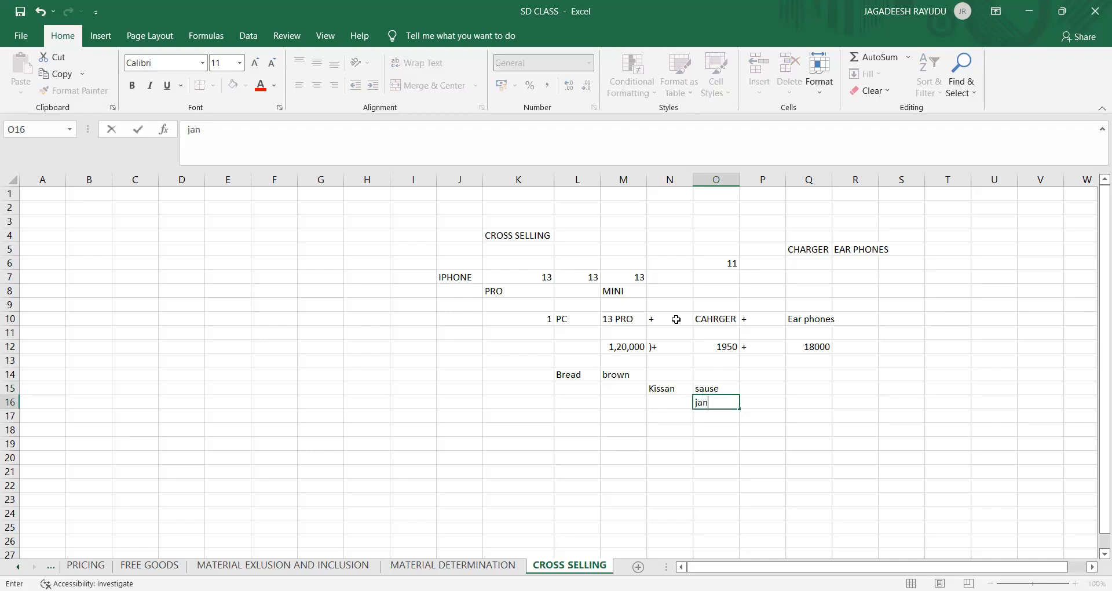
pyautogui.press('BackSpace')
pyautogui.write('m')
pyautogui.press('Up')
pyautogui.press('Down')
pyautogui.press('Down')
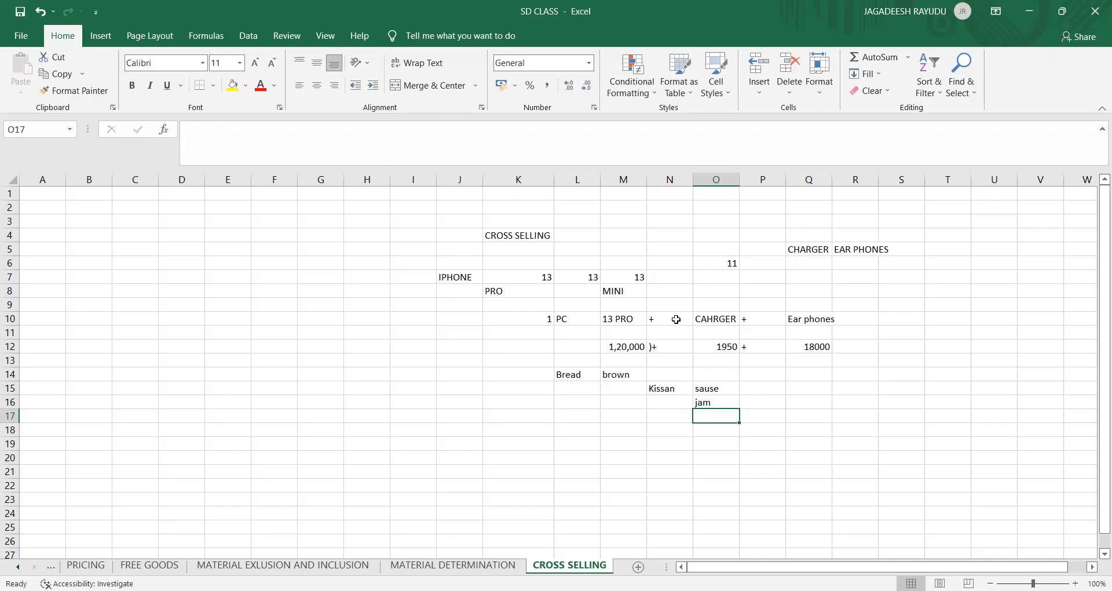
pyautogui.write('bread cream')
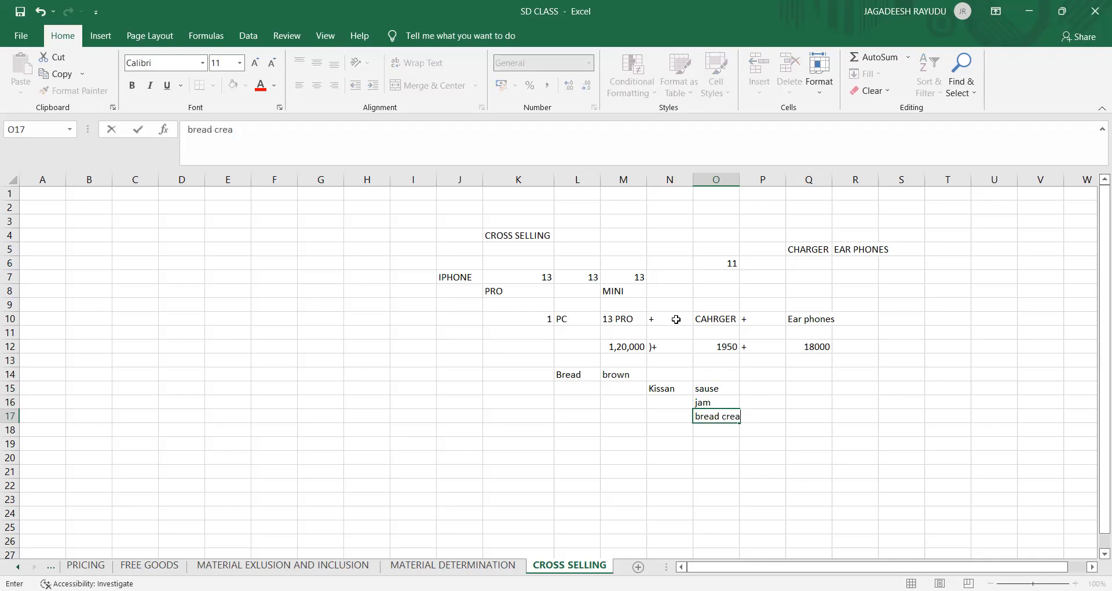
pyautogui.press('Return')
pyautogui.press('Up')
pyautogui.press('Up')
pyautogui.press('Up')
pyautogui.press('Up')
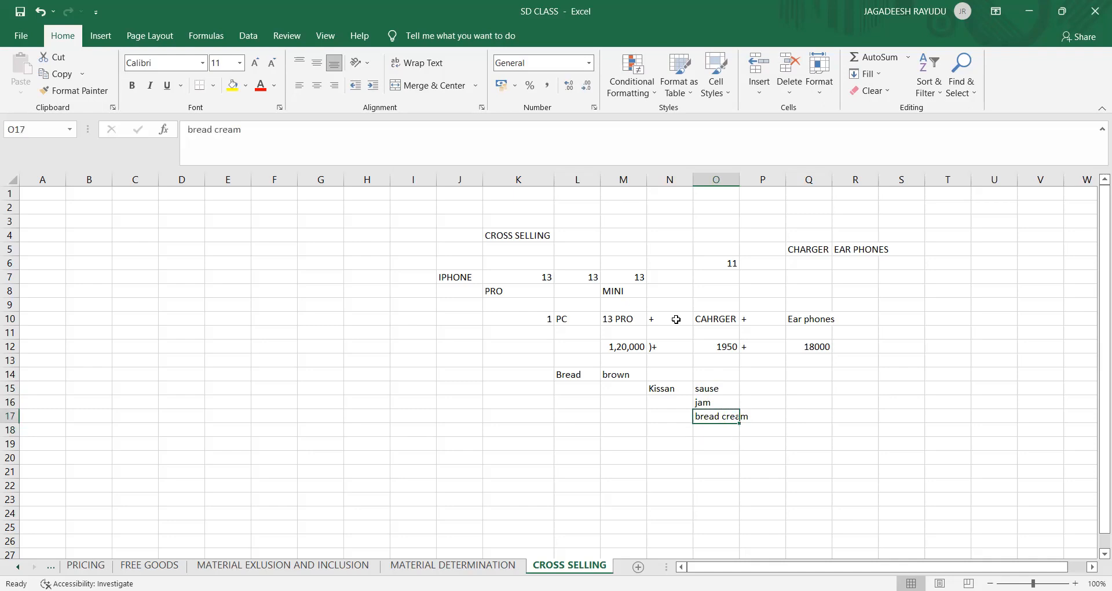
# Step: Review the bread example's entries and its Kissan companion products in rows 14 to 17
pyautogui.press('Left')
pyautogui.press('Left')
pyautogui.press('Right')
pyautogui.press('Right')
pyautogui.press('Down')
pyautogui.press('Down')
pyautogui.press('Down')
pyautogui.press('Up')
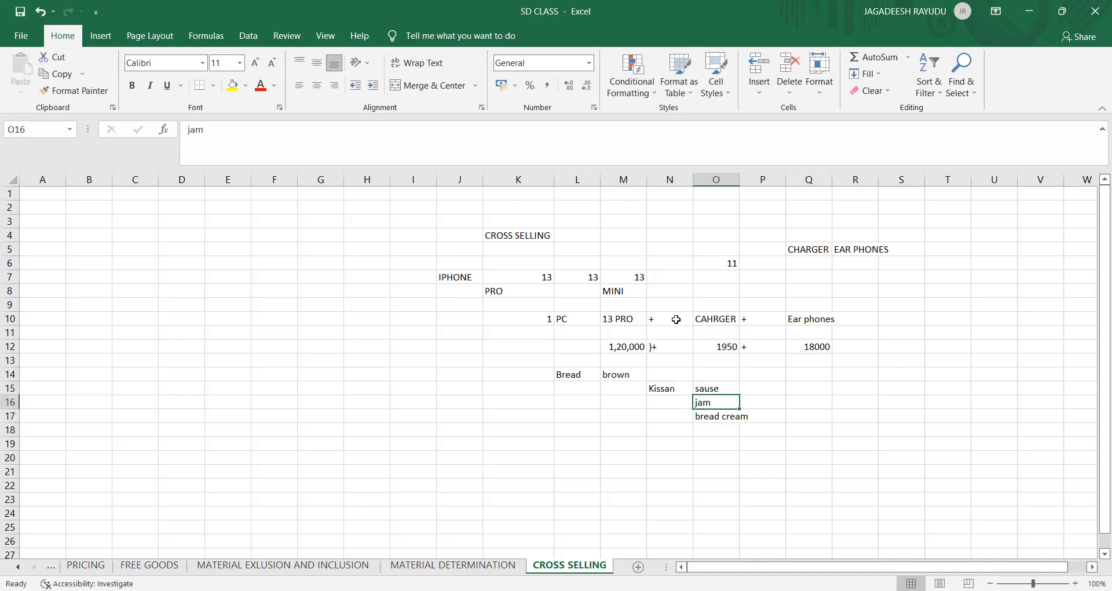
pyautogui.press('Up')
pyautogui.press('Down')
pyautogui.press('Down')
pyautogui.press('Up')
pyautogui.press('Up')
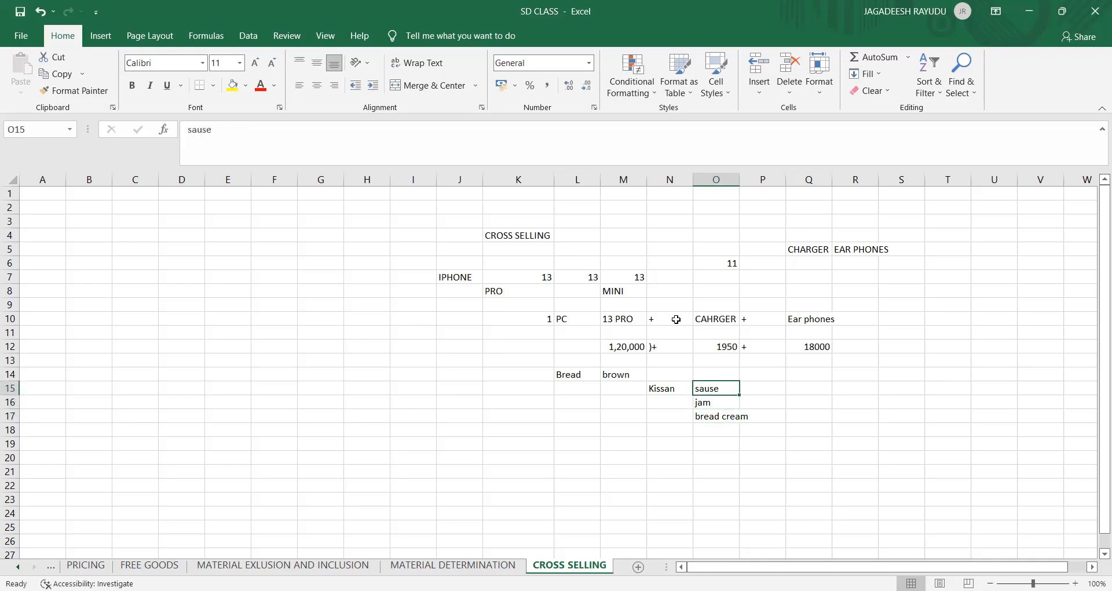
pyautogui.press('Left')
pyautogui.press('Left')
pyautogui.press('Left')
pyautogui.press('Up')
pyautogui.press('Up')
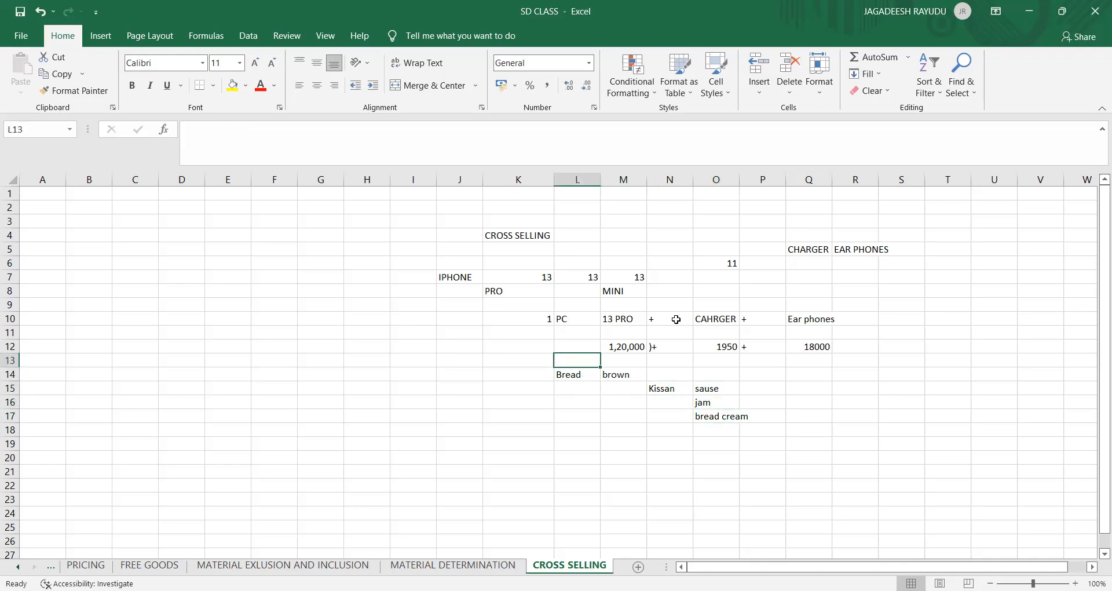
pyautogui.press('Right')
pyautogui.press('Right')
pyautogui.press('Down')
pyautogui.press('Down')
pyautogui.press('Down')
pyautogui.press('Right')
pyautogui.press('Right')
# Step: Start a third example in row 15 with LAPTOP in cell G15 and ASUS in cell H15
pyautogui.press('Left')
pyautogui.press('Left')
pyautogui.press('Left')
pyautogui.press('Left')
pyautogui.press('Left')
pyautogui.press('Left')
pyautogui.press('Left')
pyautogui.press('Left')
pyautogui.press('Left')
pyautogui.press('Left')
pyautogui.press('Left')
pyautogui.press('Right')
pyautogui.press('Up')
pyautogui.press('Right')
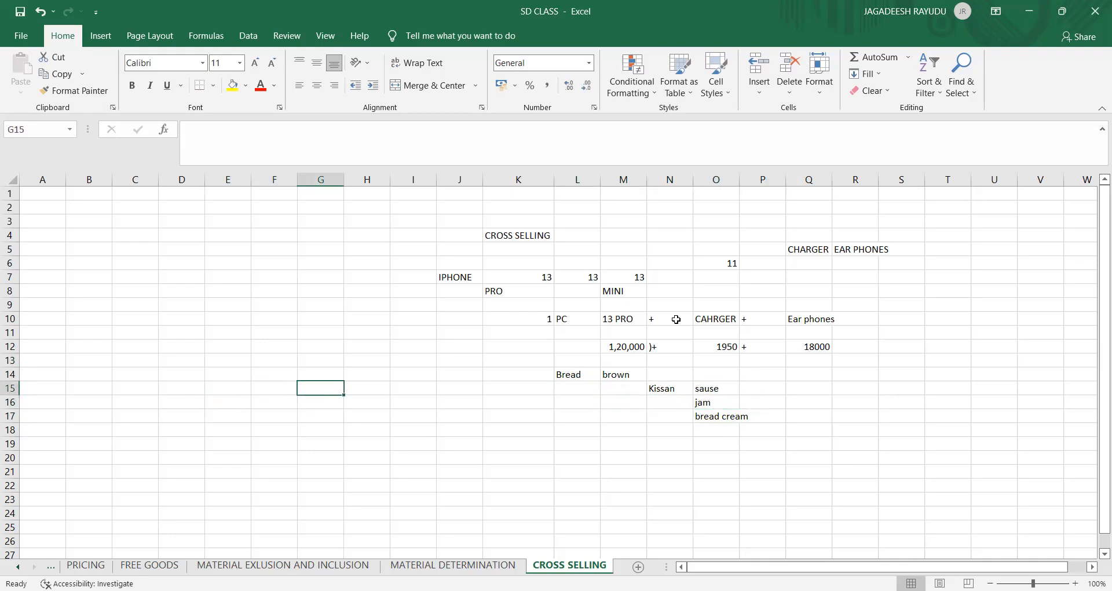
pyautogui.write('PA')
pyautogui.press('BackSpace')
pyautogui.press('BackSpace')
pyautogui.write('LAPTOP')
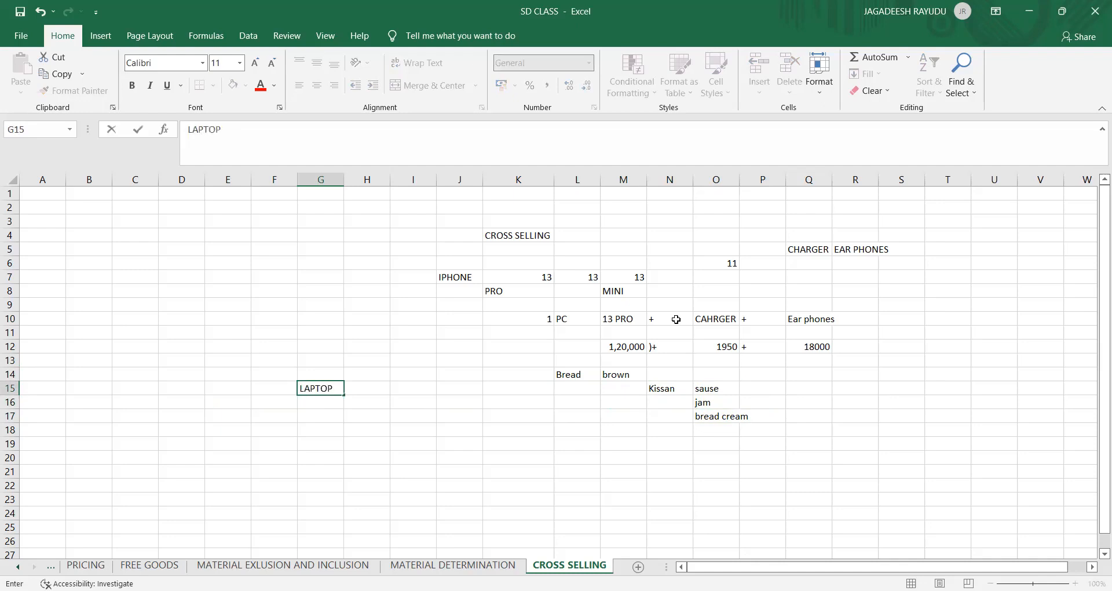
pyautogui.press('Tab')
pyautogui.write('AU')
pyautogui.press('BackSpace')
pyautogui.write('SUS')
pyautogui.press('Return')
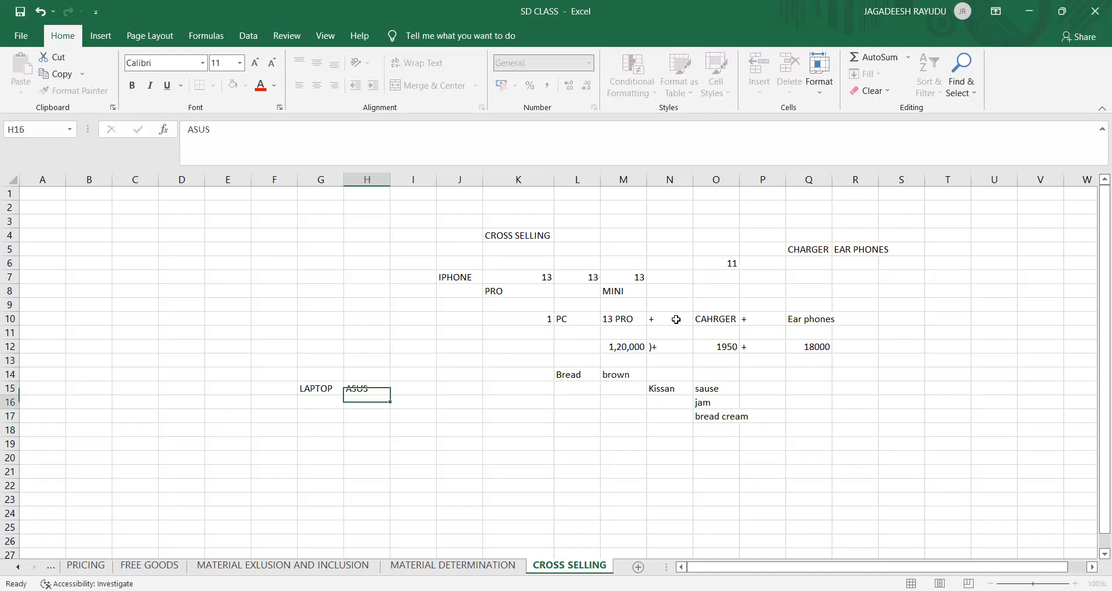
# Step: List the laptop's first accessories in column I: SCREEN GURARD in I16 and EXPRERAN WEB CAM in I17
pyautogui.press('Tab')
pyautogui.write('SCR')
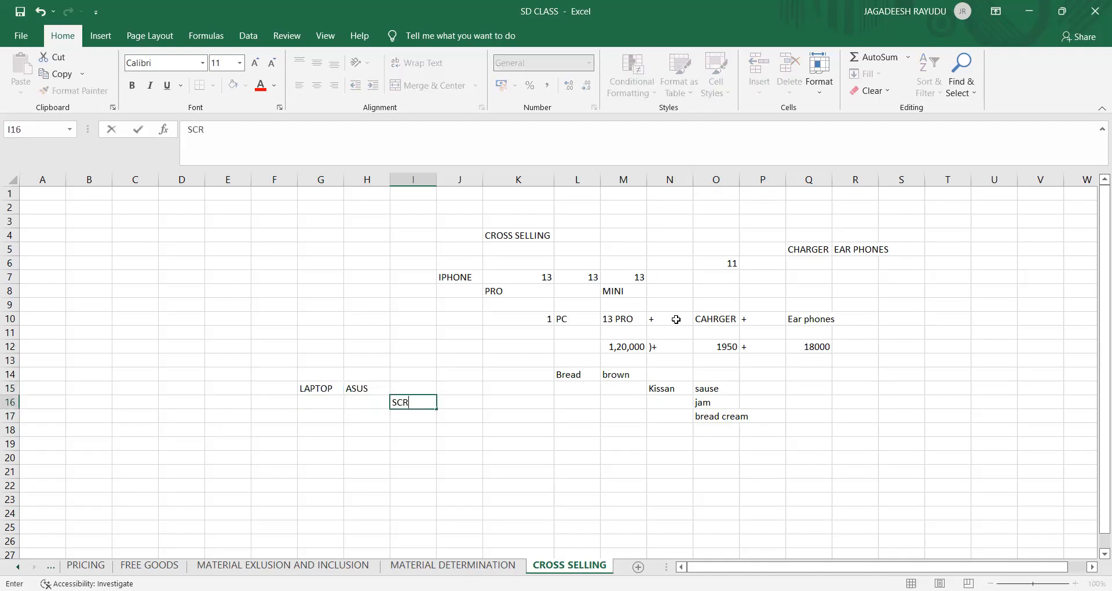
pyautogui.write('EEN GURARD')
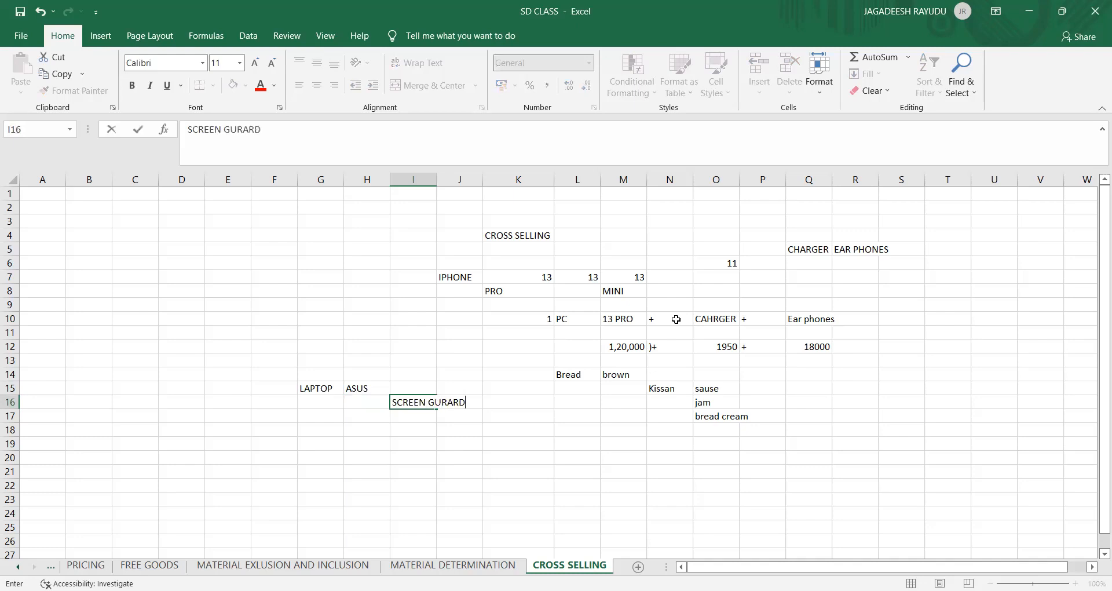
pyautogui.press('Return')
pyautogui.write('E')
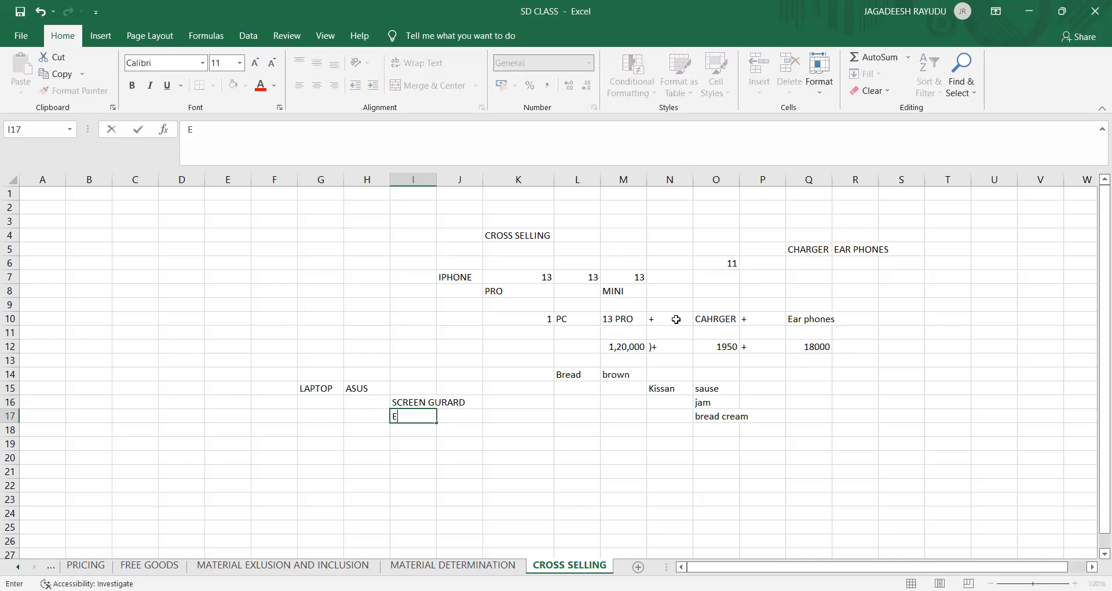
pyautogui.write('XPRERAN WEB CAM')
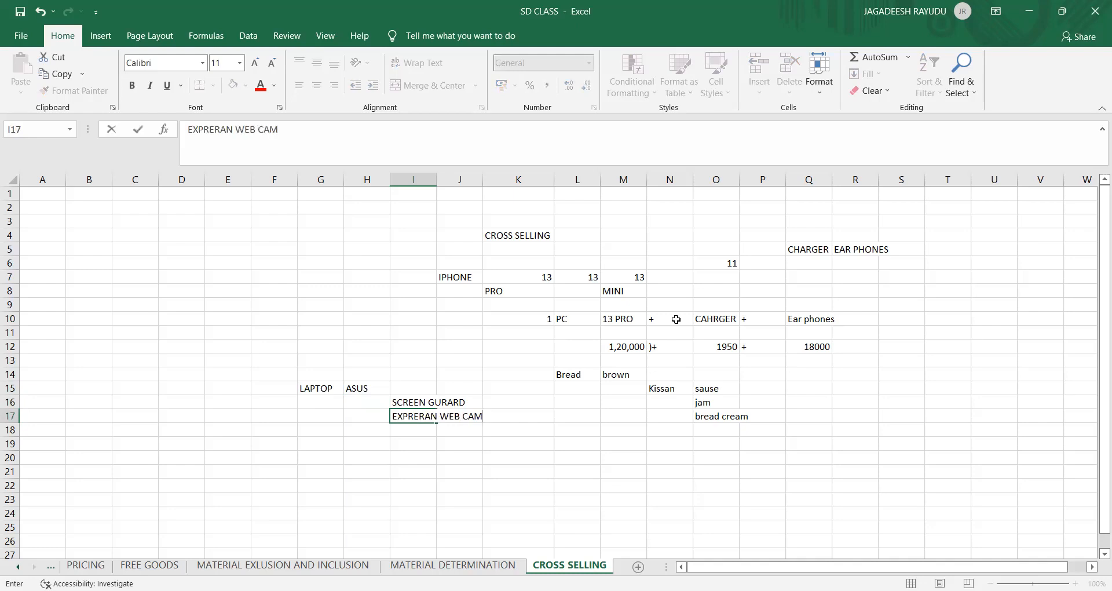
pyautogui.press('Return')
# Step: Add two more laptop accessories: EXTERNAL KEY BOARD in cell I18 and MOUSE in cell I19
pyautogui.write('EXTE')
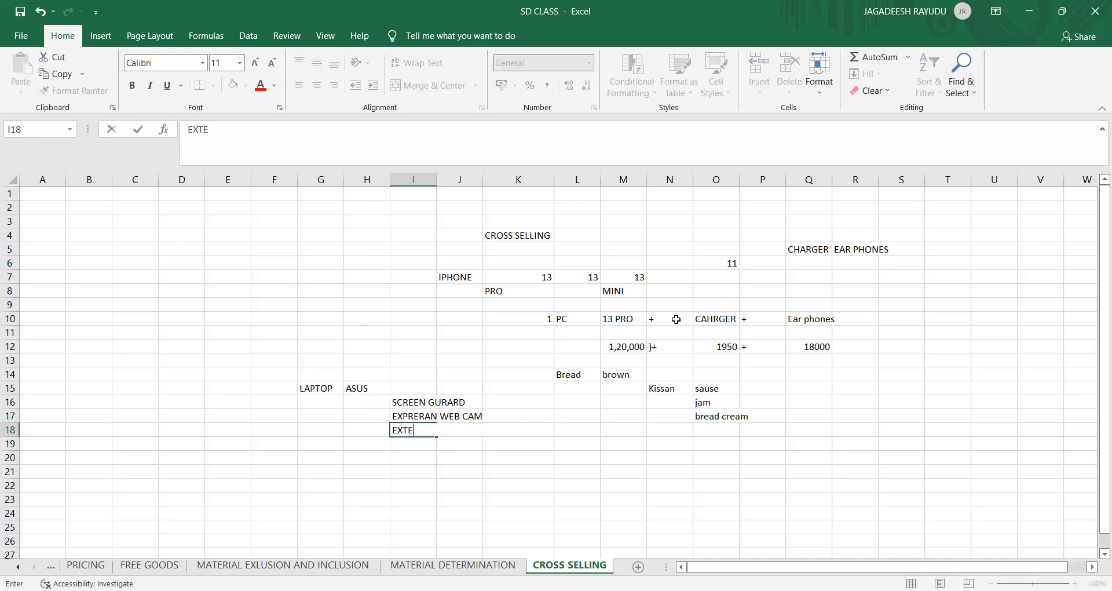
pyautogui.write('RNAL KEY BORAR+')
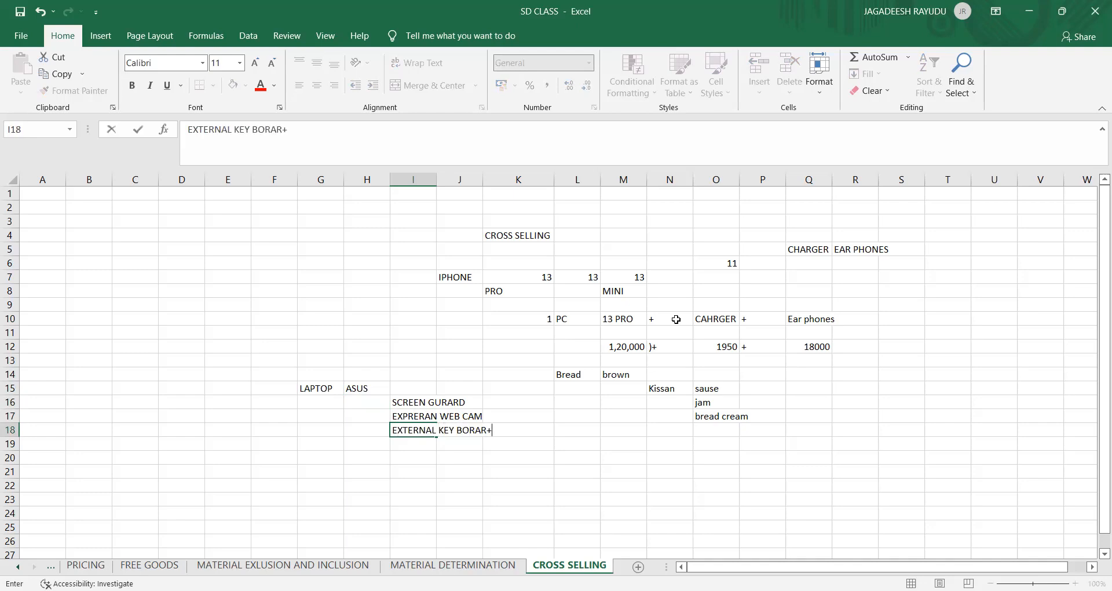
pyautogui.press('BackSpace')
pyautogui.press('BackSpace')
pyautogui.press('BackSpace')
pyautogui.write('ARD')
pyautogui.press('Return')
pyautogui.write('MOUSE')
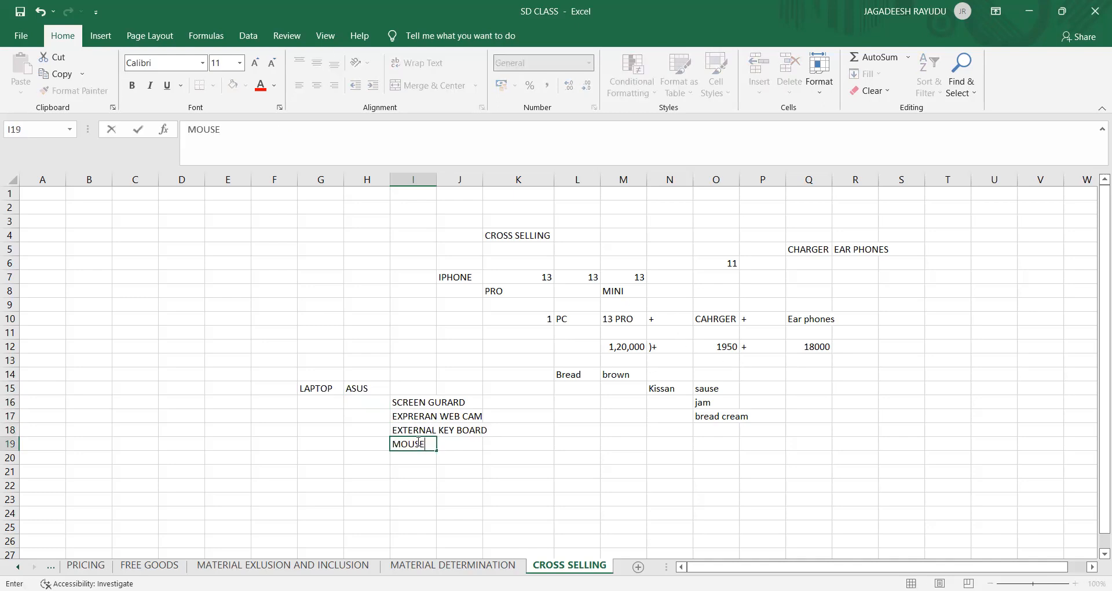
# Step: Examine the laptop example in rows 15 to 19, comparing the ASUS entry with its listed accessories
pyautogui.moveTo(418, 441); pyautogui.dragTo(445, 448)
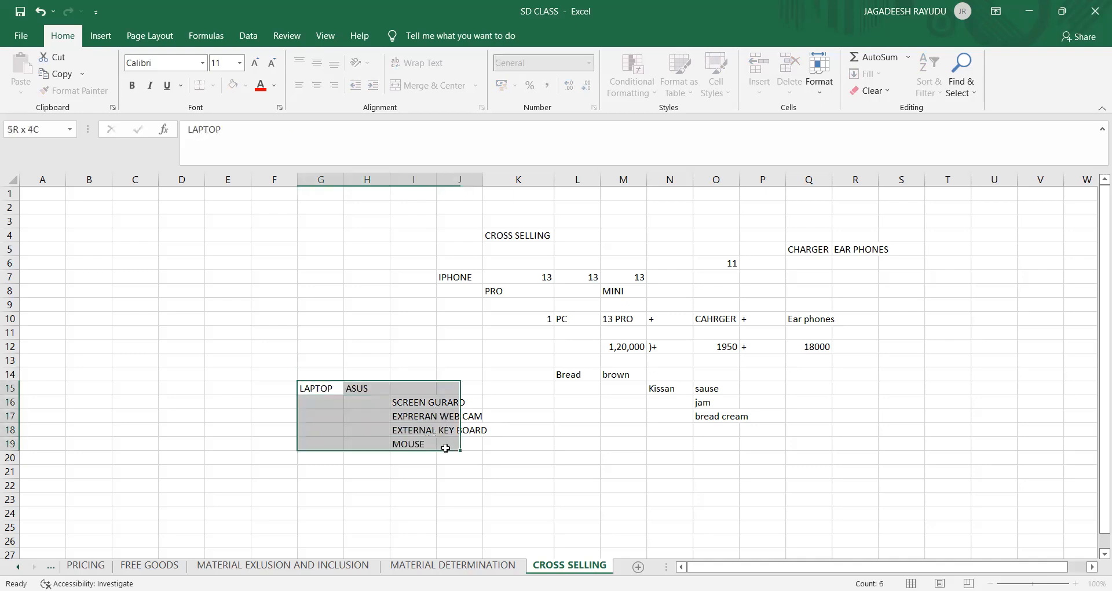
pyautogui.click(447, 446)
pyautogui.click(409, 406)
pyautogui.press('Down')
pyautogui.press('Down')
pyautogui.press('Down')
pyautogui.press('Up')
pyautogui.press('Up')
pyautogui.press('Up')
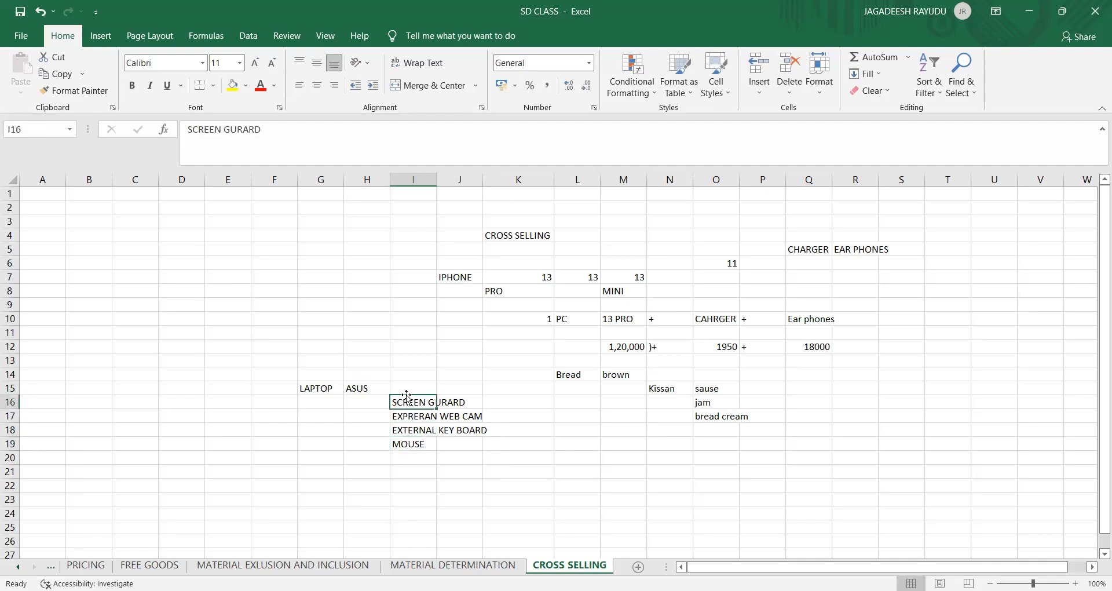
pyautogui.click(374, 389)
pyautogui.click(412, 387)
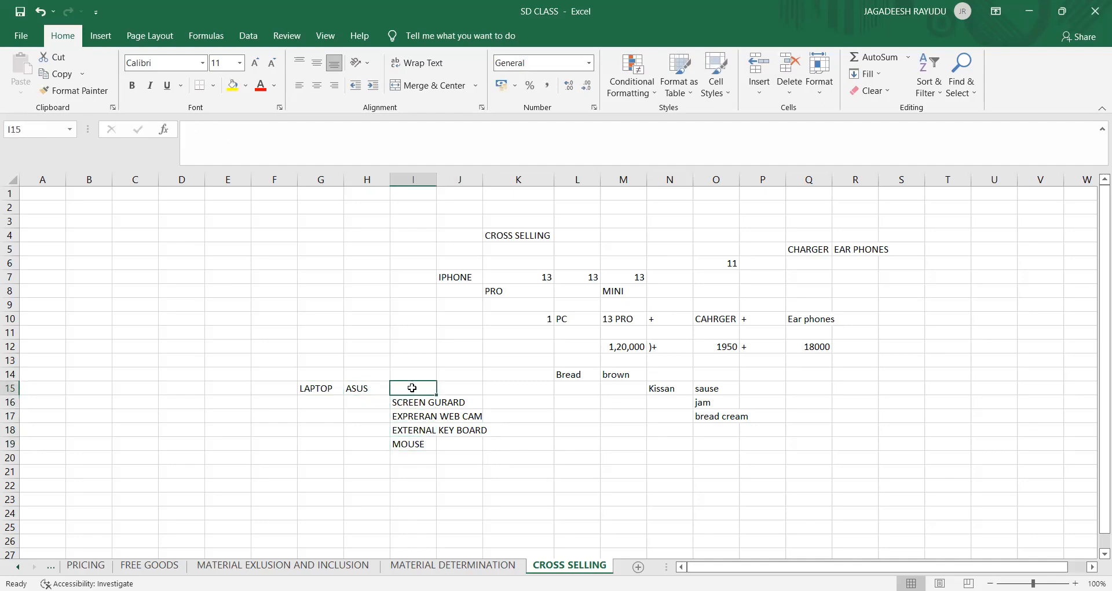
pyautogui.click(364, 388)
pyautogui.click(416, 402)
pyautogui.click(426, 425)
pyautogui.moveTo(420, 415); pyautogui.dragTo(419, 413)
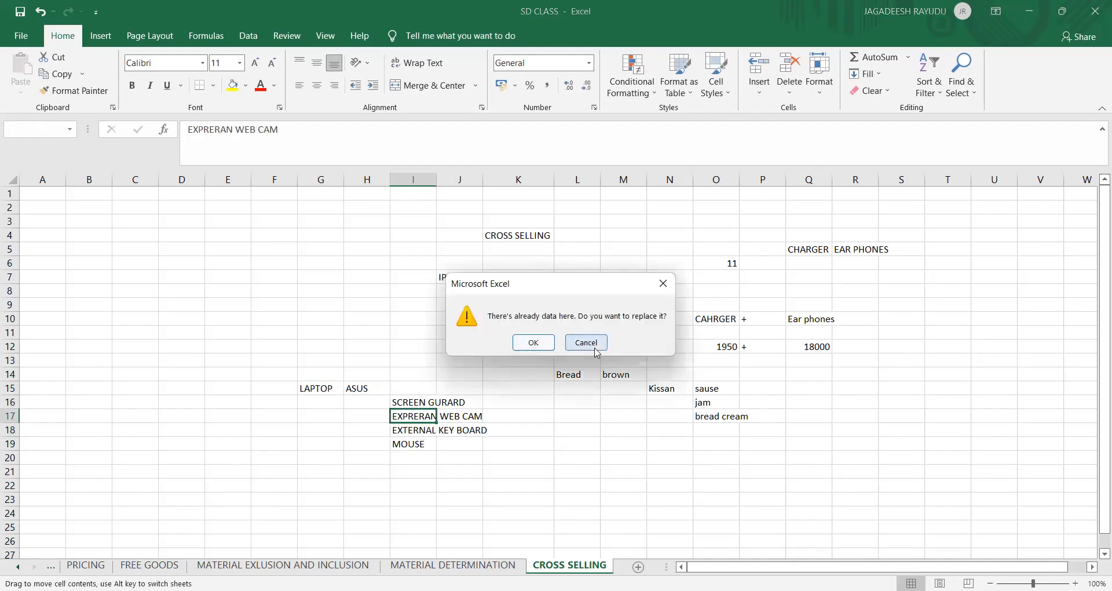
pyautogui.click(596, 347)
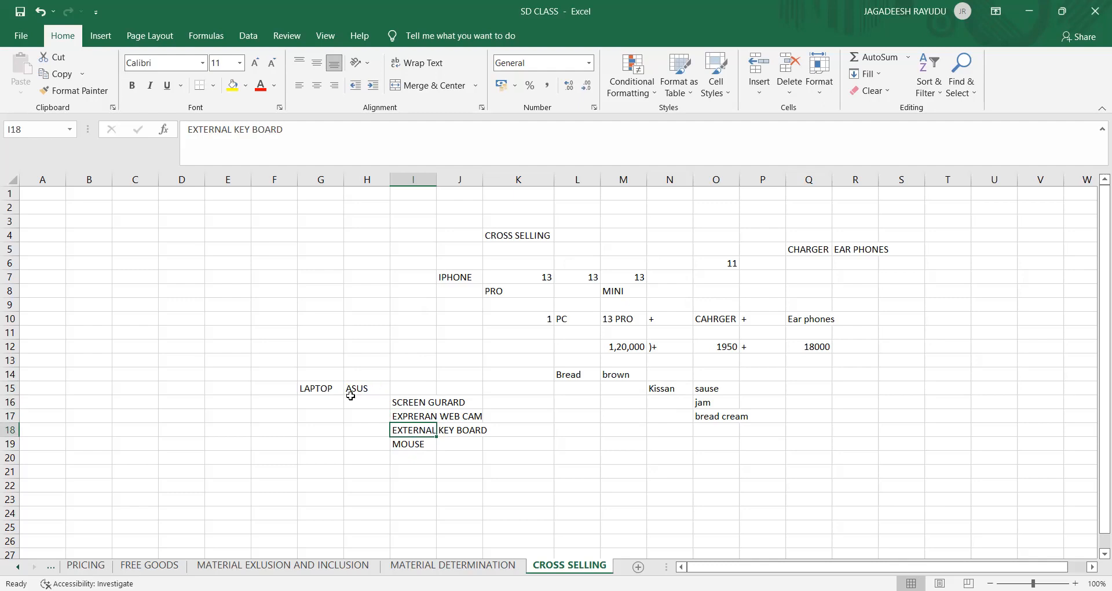
# Step: Fit the width of column I to the laptop accessory names and select the CROSS SELLING title cell
pyautogui.click(347, 392)
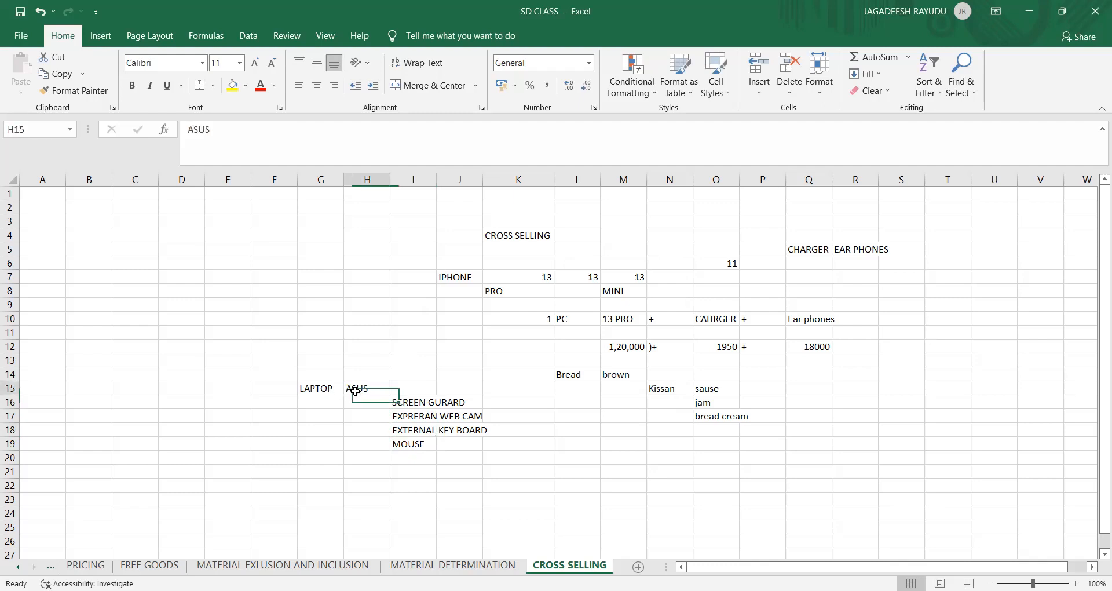
pyautogui.click(428, 402)
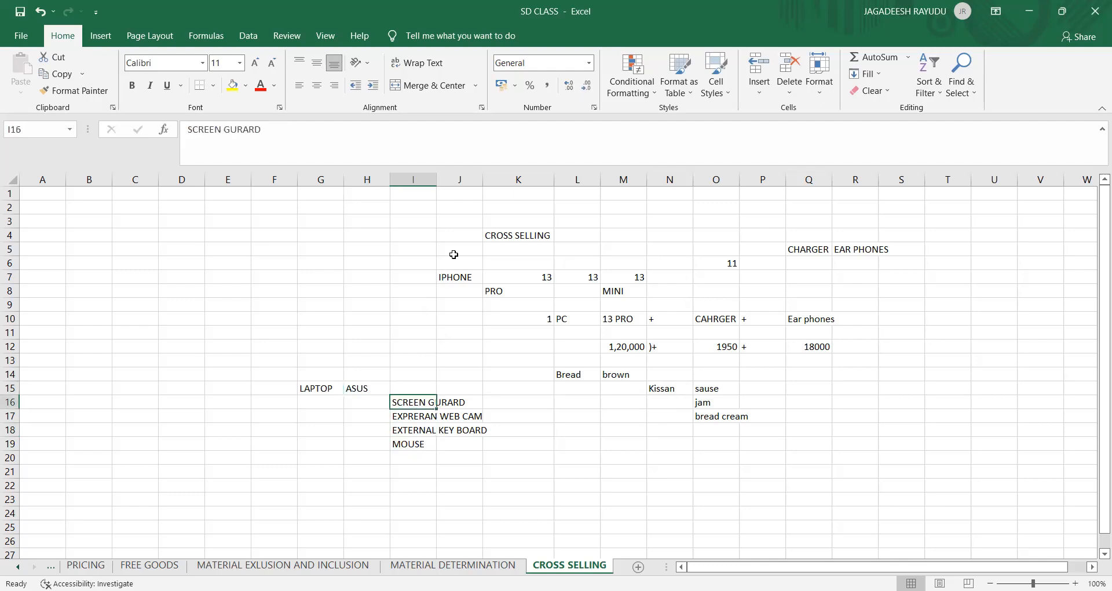
pyautogui.doubleClick(435, 185)
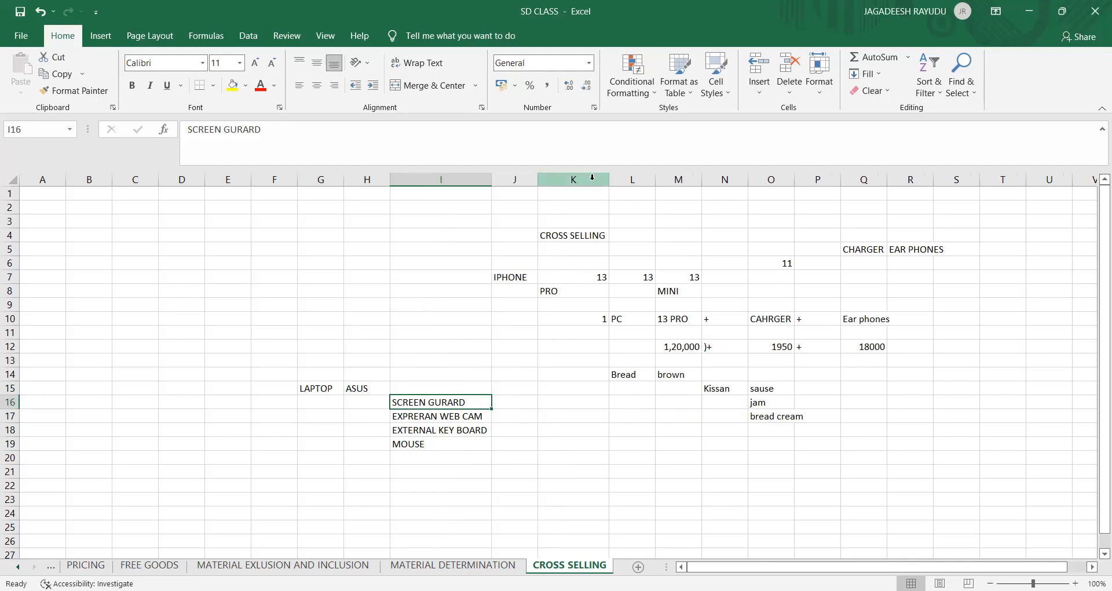
pyautogui.click(561, 232)
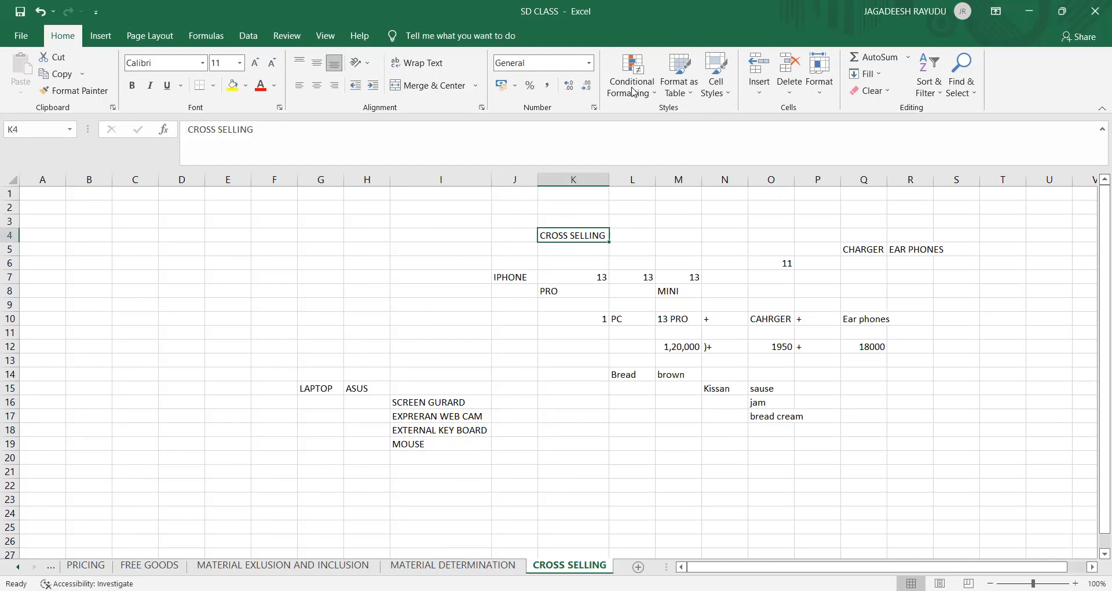
# Step: Switch to SAP, run transaction SPRO and open the SAP Reference IMG
pyautogui.hotkey('alt', 'Tab')
pyautogui.write('SPRO')
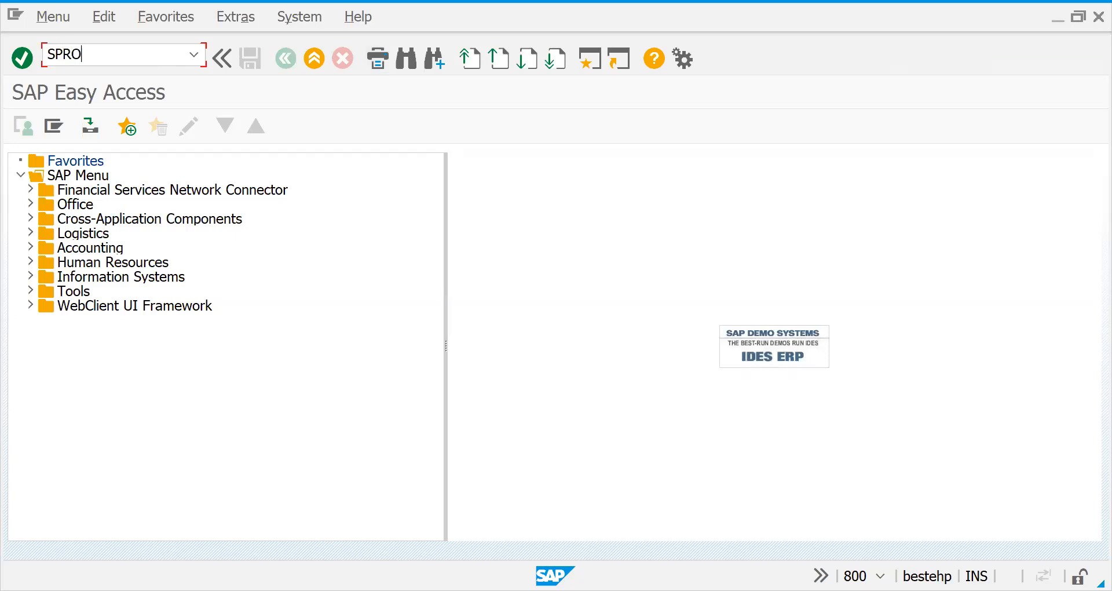
pyautogui.press('Return')
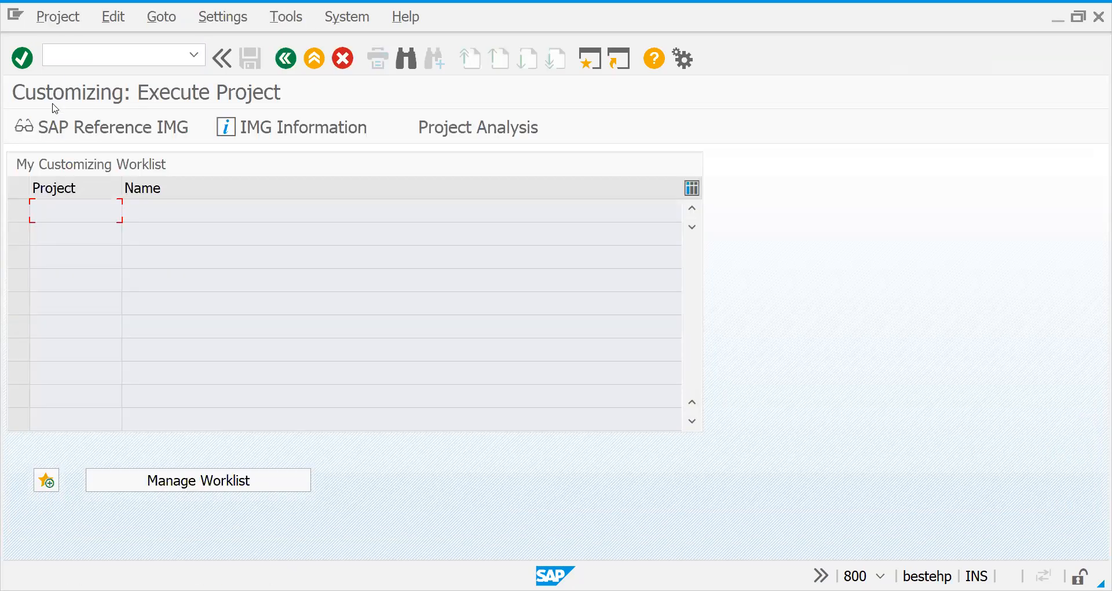
pyautogui.click(53, 126)
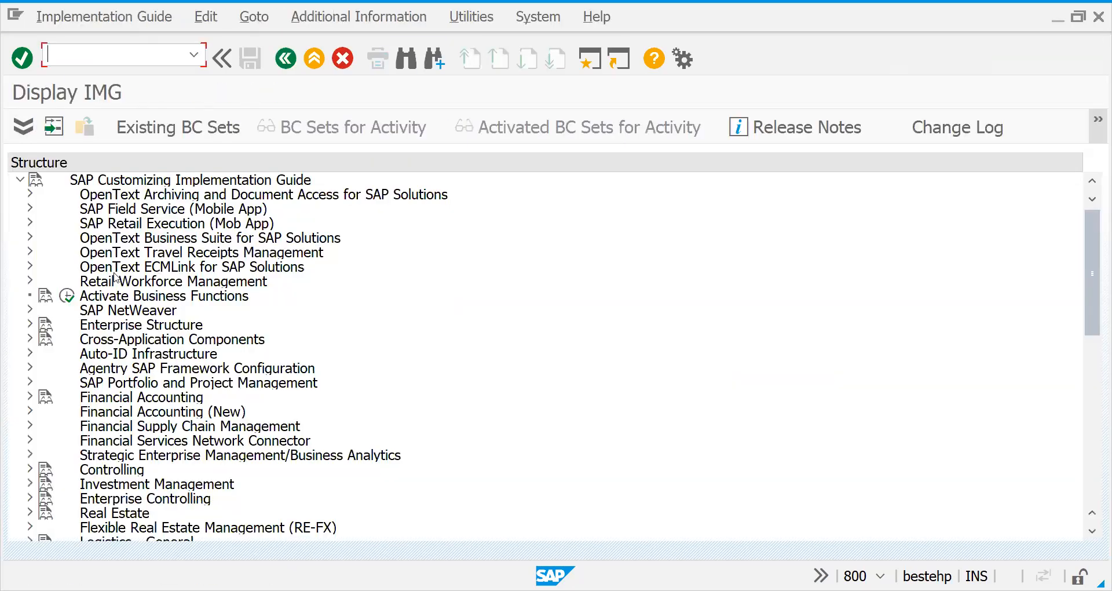
# Step: Expand Sales and Distribution and its Basic Functions node in the IMG structure
pyautogui.press('Down')
pyautogui.press('Down')
pyautogui.press('Down')
pyautogui.press('Down')
pyautogui.press('Down')
pyautogui.press('Down')
pyautogui.press('Down')
pyautogui.press('Down')
pyautogui.press('Down')
pyautogui.press('Down')
pyautogui.press('Down')
pyautogui.press('Down')
pyautogui.press('Down')
pyautogui.press('Down')
pyautogui.press('Down')
pyautogui.press('Down')
pyautogui.press('Down')
pyautogui.press('Down')
pyautogui.press('Down')
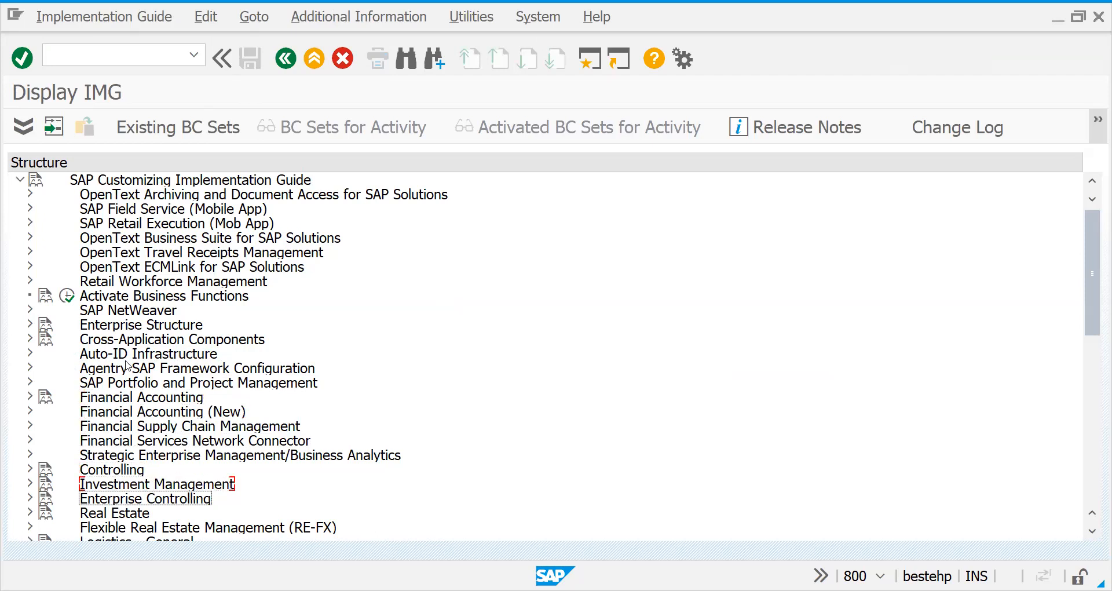
pyautogui.press('Up')
pyautogui.press('Up')
pyautogui.press('Up')
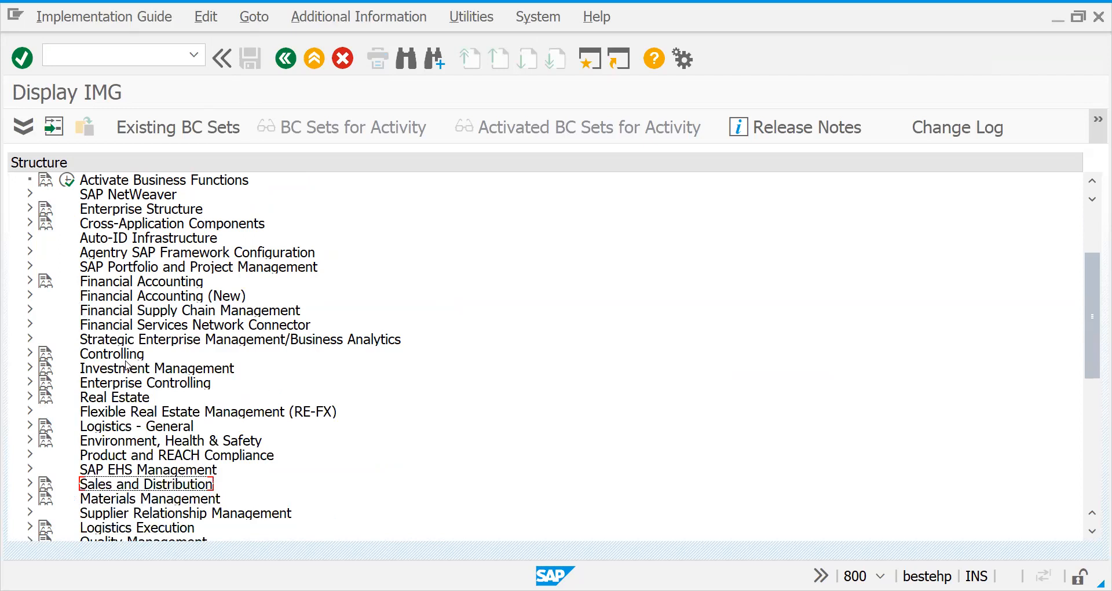
pyautogui.press('Right')
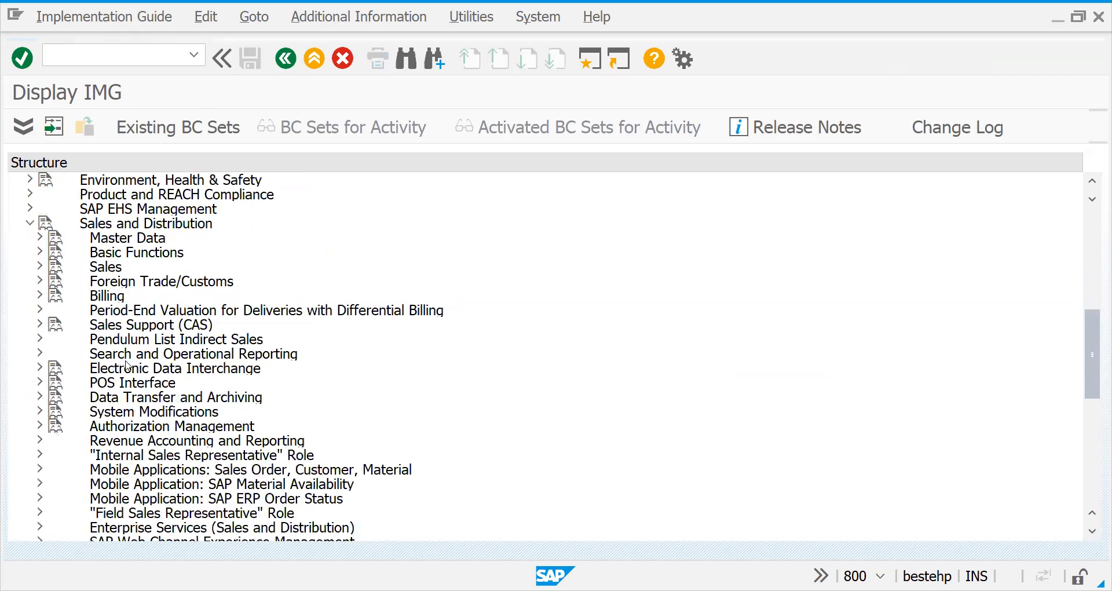
pyautogui.press('Down')
pyautogui.press('Down')
pyautogui.press('Right')
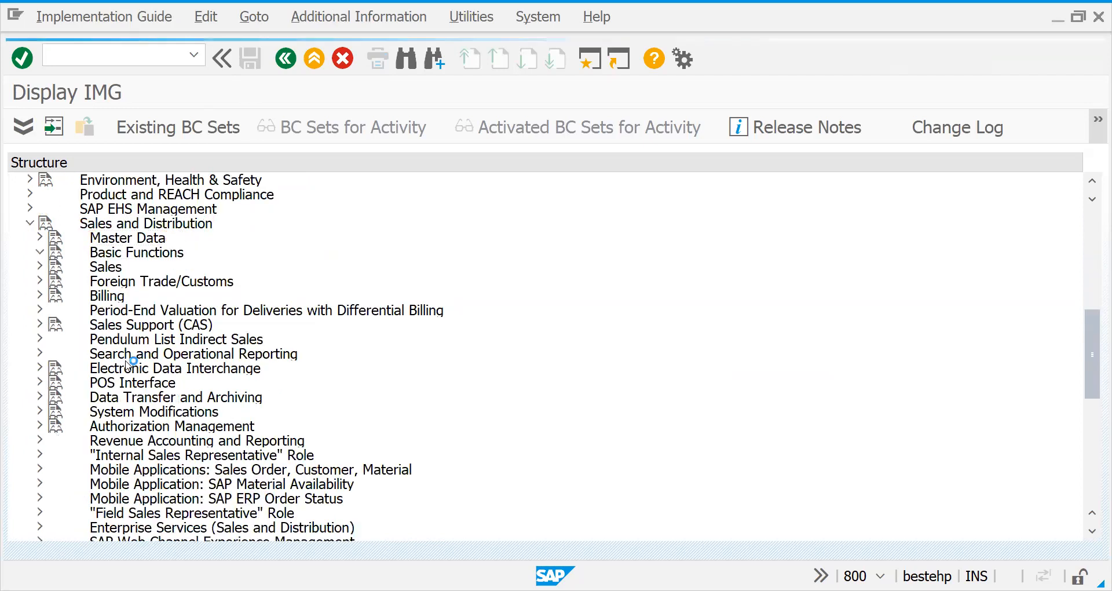
# Step: Expand Cross Selling under Basic Functions and select the activity Maintain Customer/Document Procedures For Cross Selling
pyautogui.press('Down')
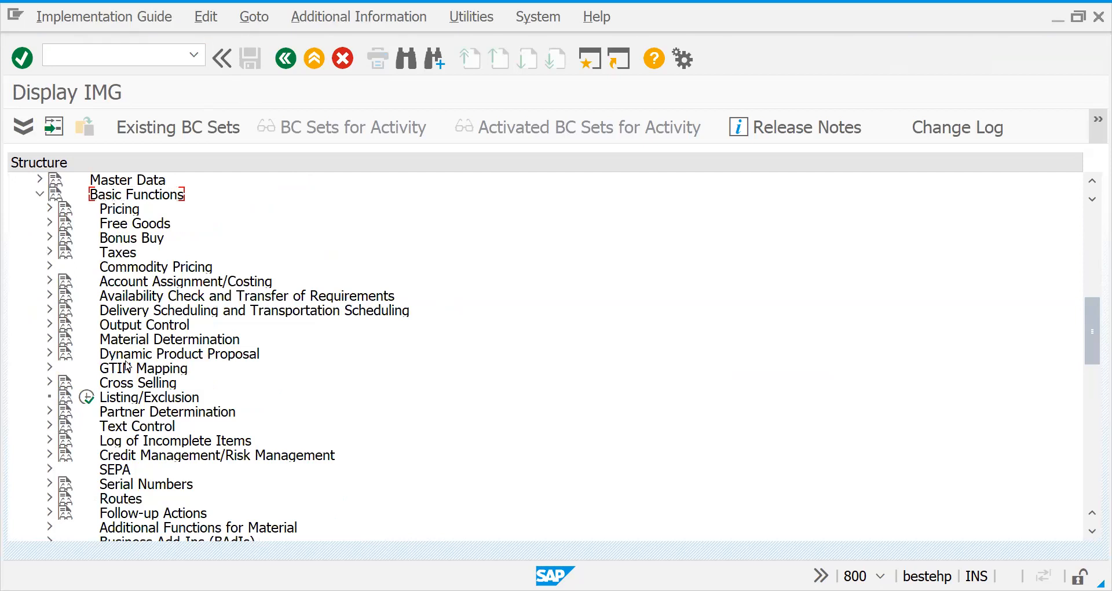
pyautogui.press('Down')
pyautogui.press('Up')
pyautogui.press('Down')
pyautogui.press('Down')
pyautogui.press('Down')
pyautogui.press('Down')
pyautogui.press('Down')
pyautogui.press('Down')
pyautogui.press('Down')
pyautogui.press('Down')
pyautogui.press('Down')
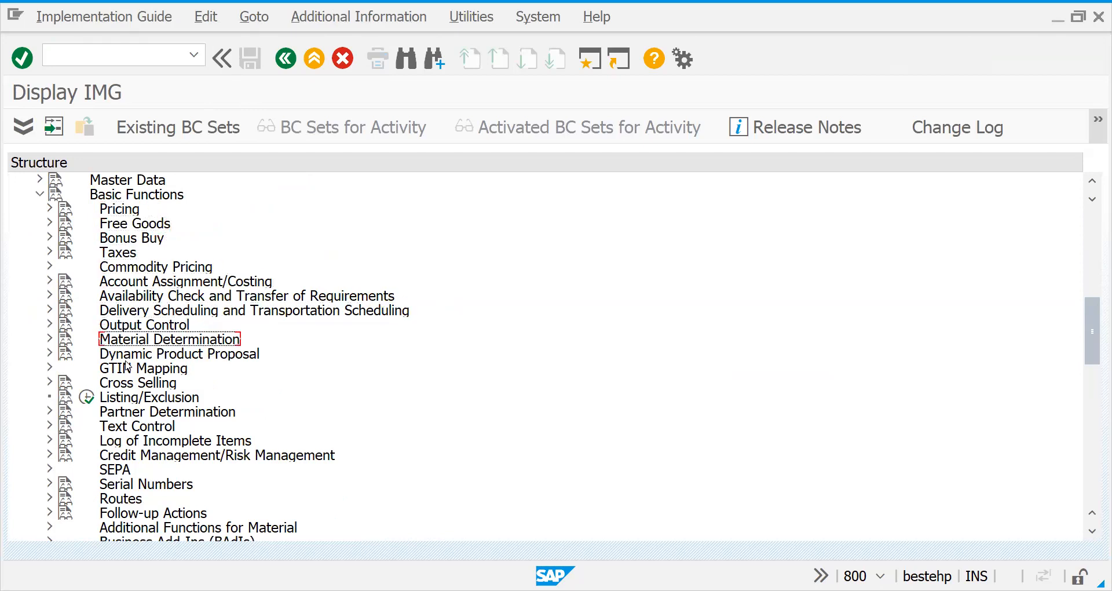
pyautogui.press('Down')
pyautogui.press('Down')
pyautogui.press('Down')
pyautogui.press('Down')
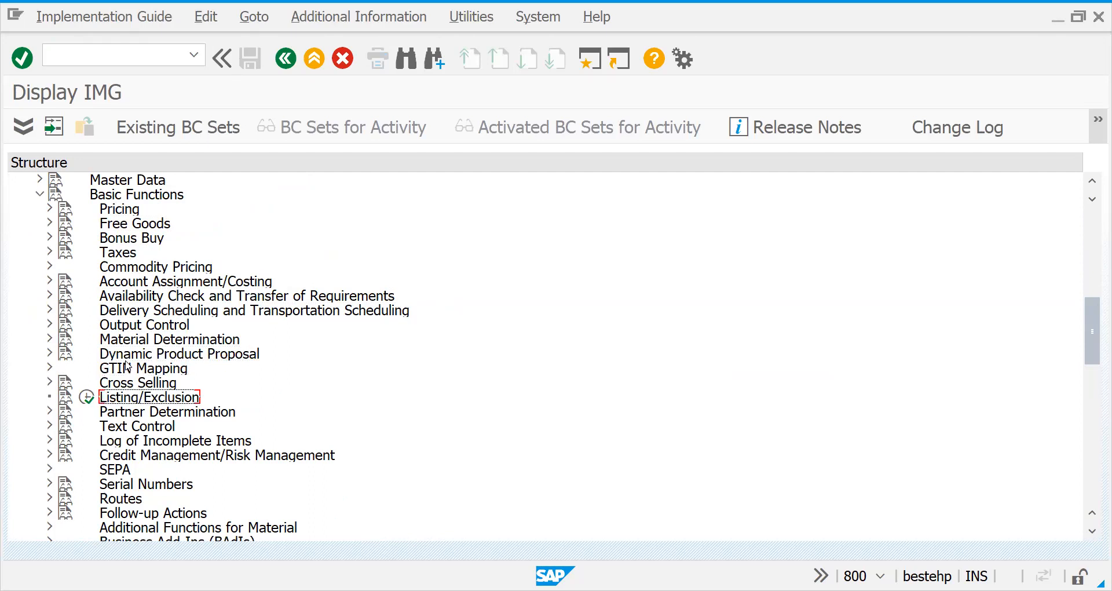
pyautogui.press('Up')
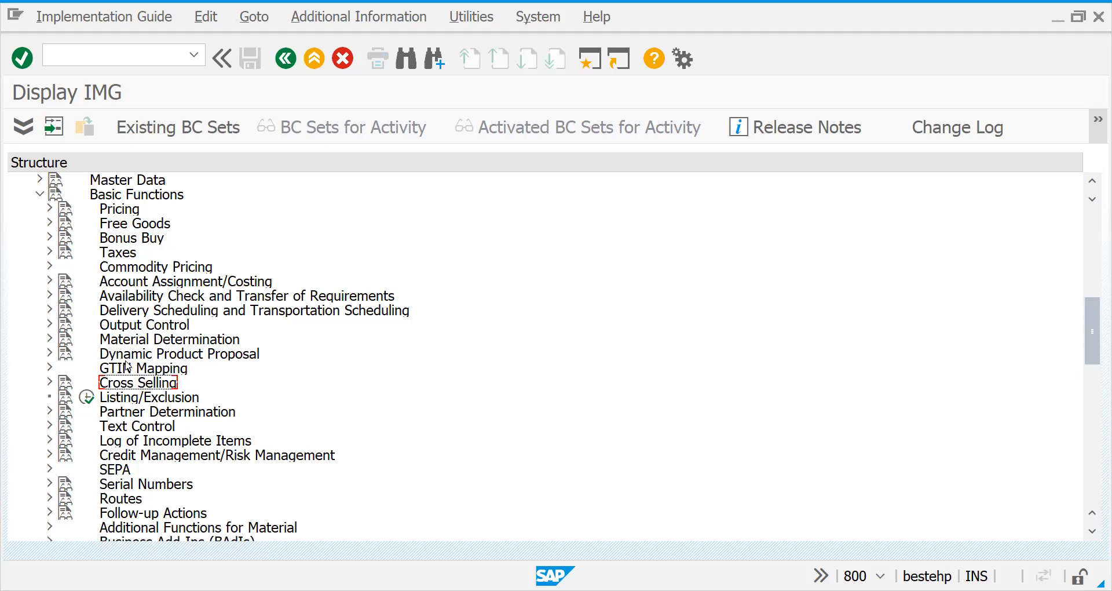
pyautogui.press('Right')
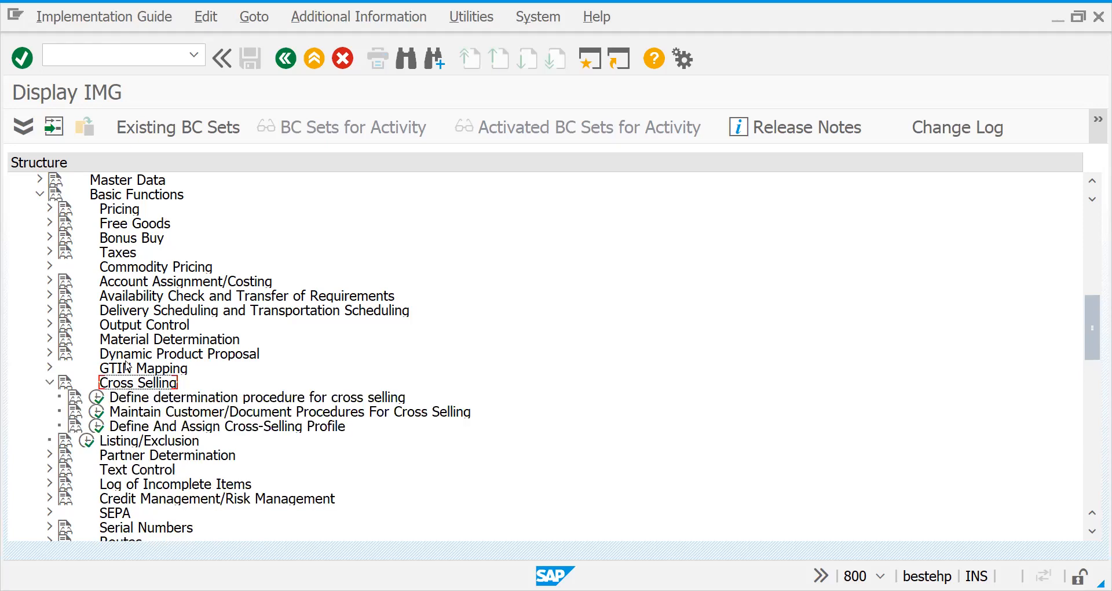
pyautogui.click(227, 416)
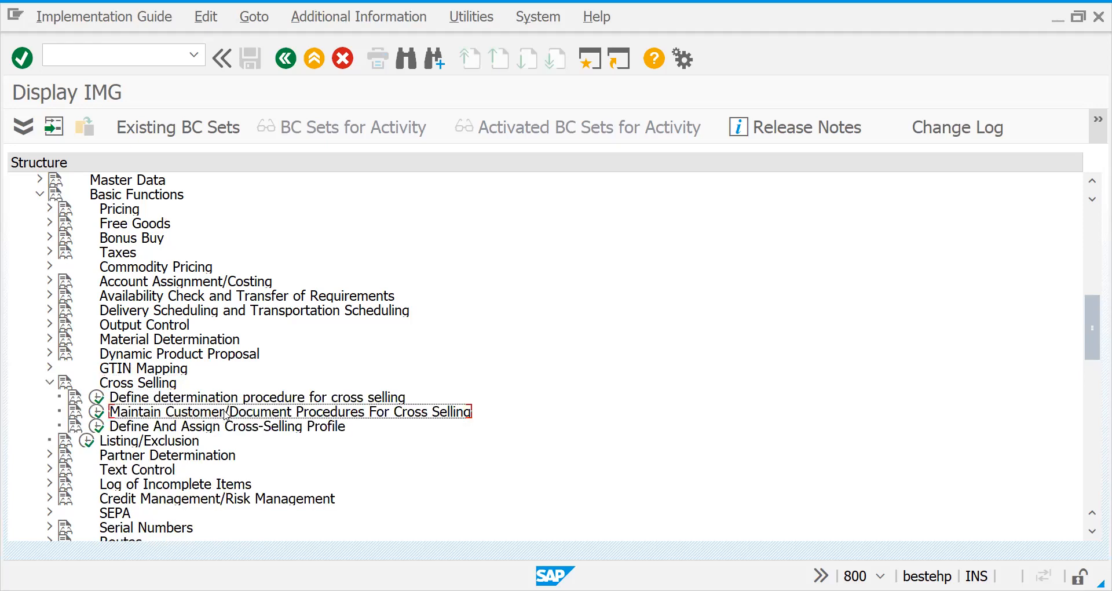
# Step: Open the activity Define determination procedure for cross selling and start Create condition tables
pyautogui.click(199, 402)
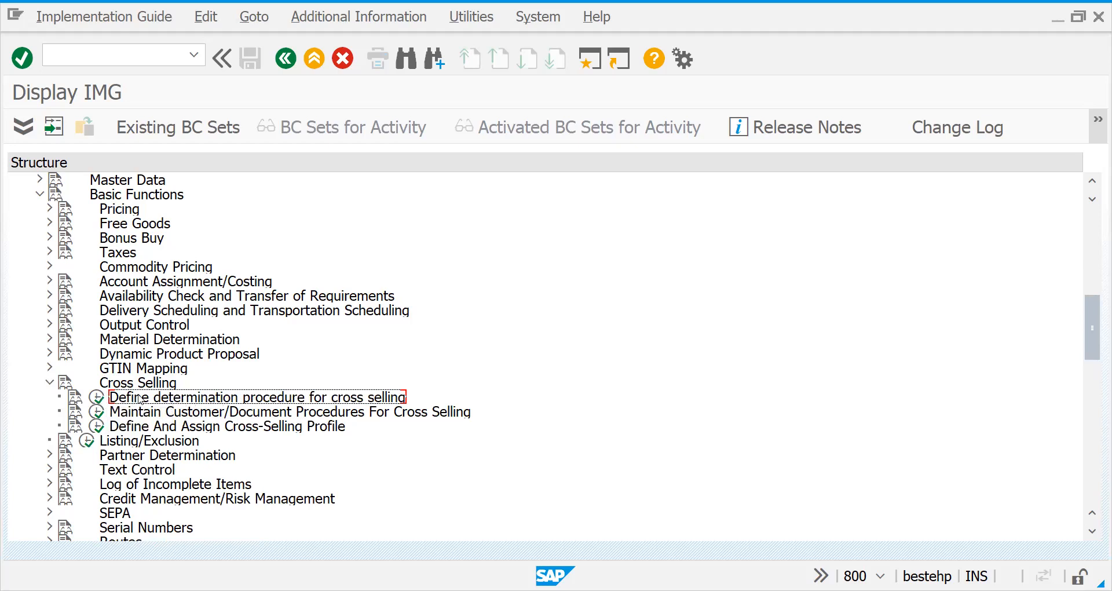
pyautogui.click(97, 398)
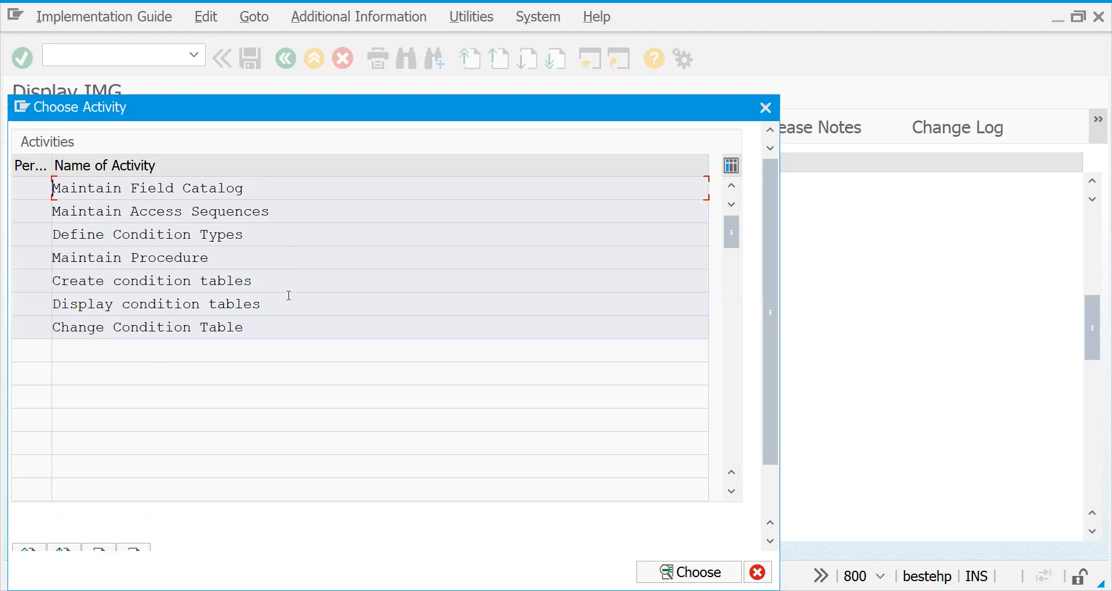
pyautogui.doubleClick(175, 286)
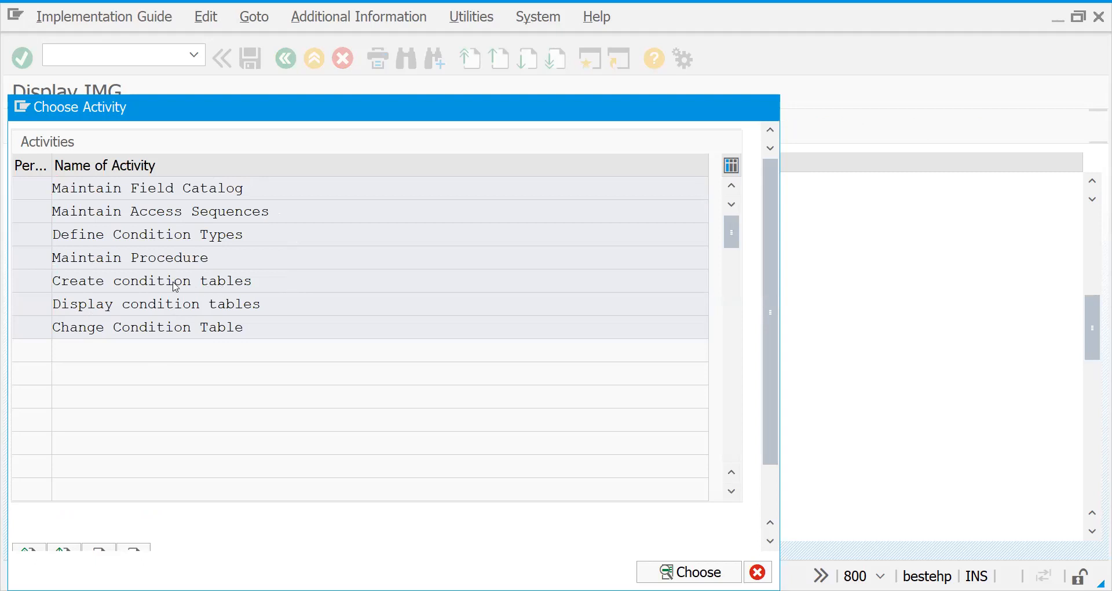
# Step: Look up the existing condition tables and try to create the cross-selling condition table under number 501
pyautogui.click(214, 211)
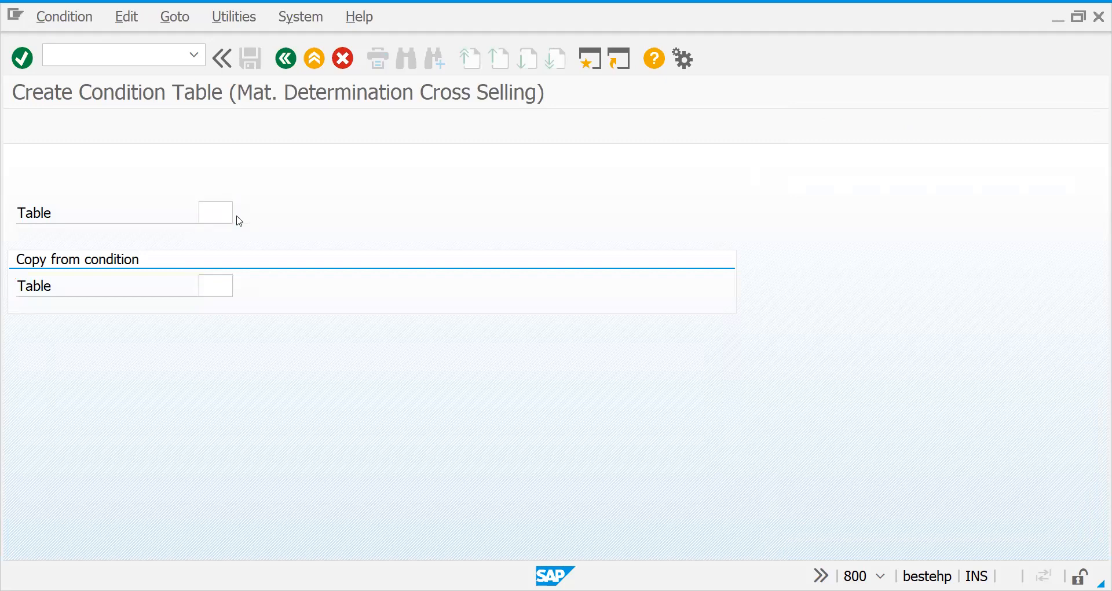
pyautogui.click(215, 217)
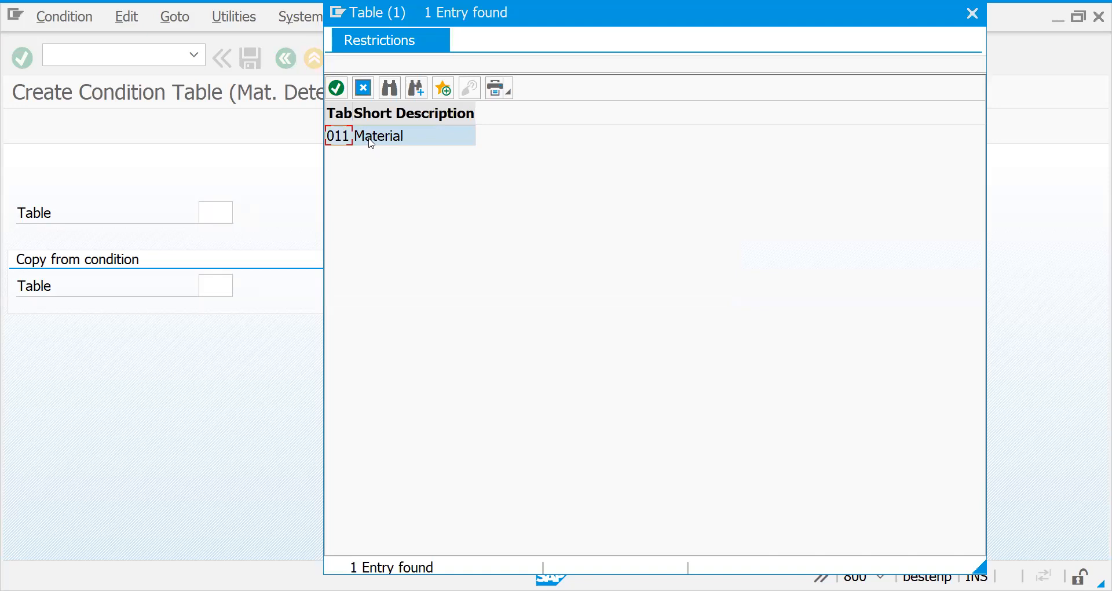
pyautogui.doubleClick(371, 143)
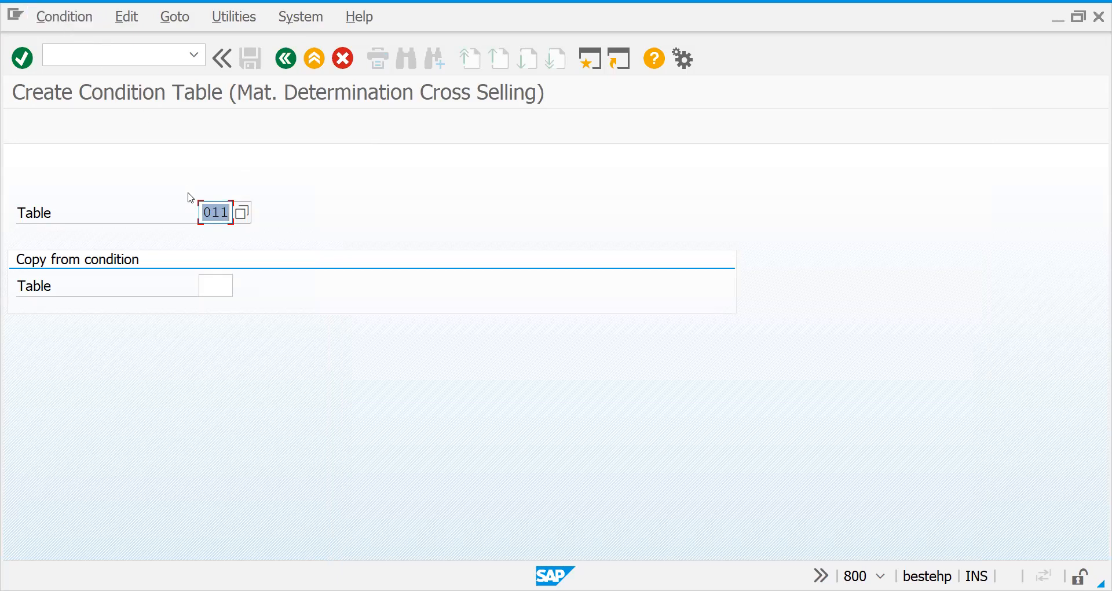
pyautogui.write('501')
pyautogui.press('Return')
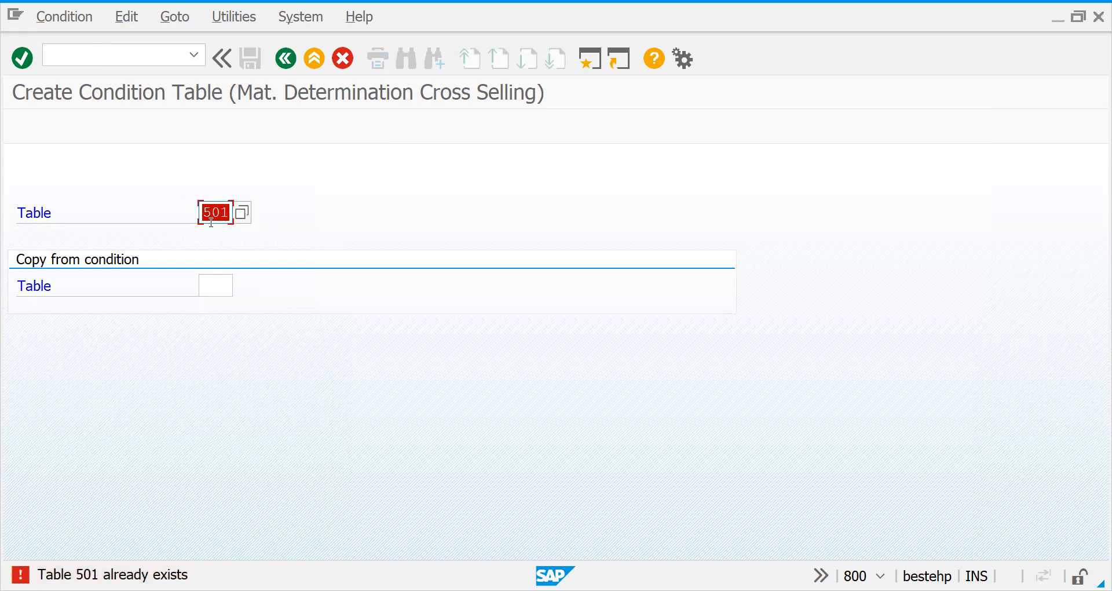
# Step: Create condition table 901 and add Customer and Material from the field catalog as its selected fields
pyautogui.write('901')
pyautogui.press('Return')
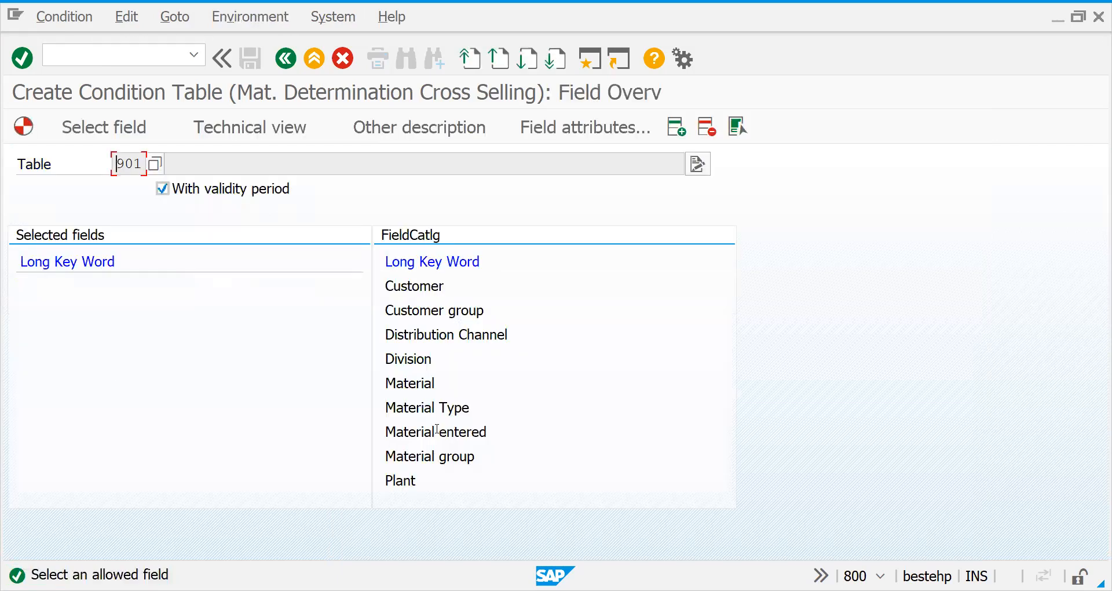
pyautogui.doubleClick(409, 286)
pyautogui.doubleClick(419, 382)
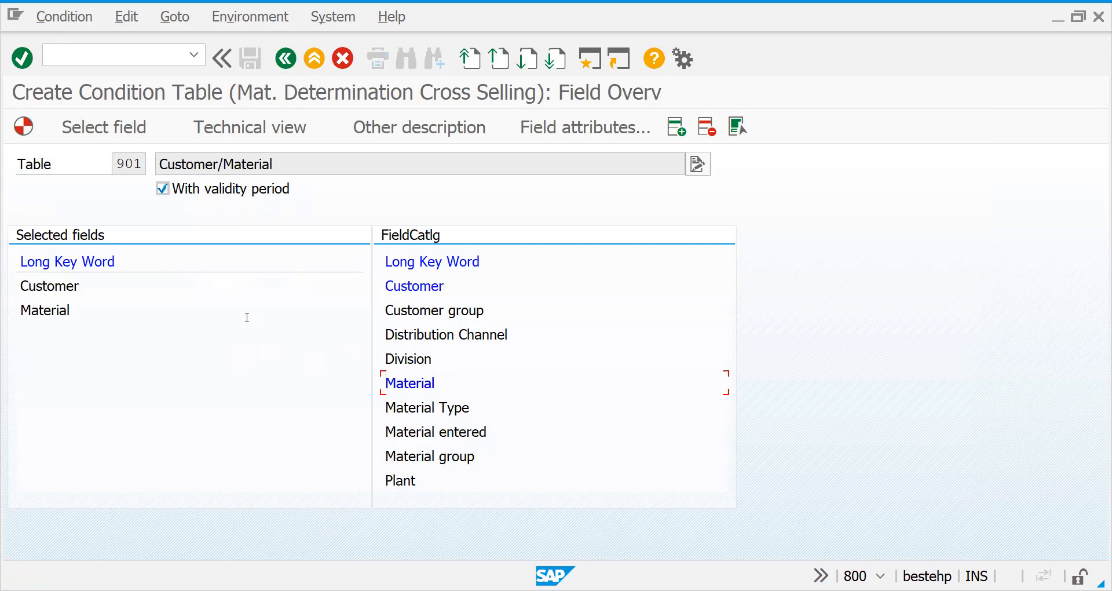
# Step: Replace the description of condition table 901 with CROSS SELLING SAMPLE
pyautogui.click(696, 172)
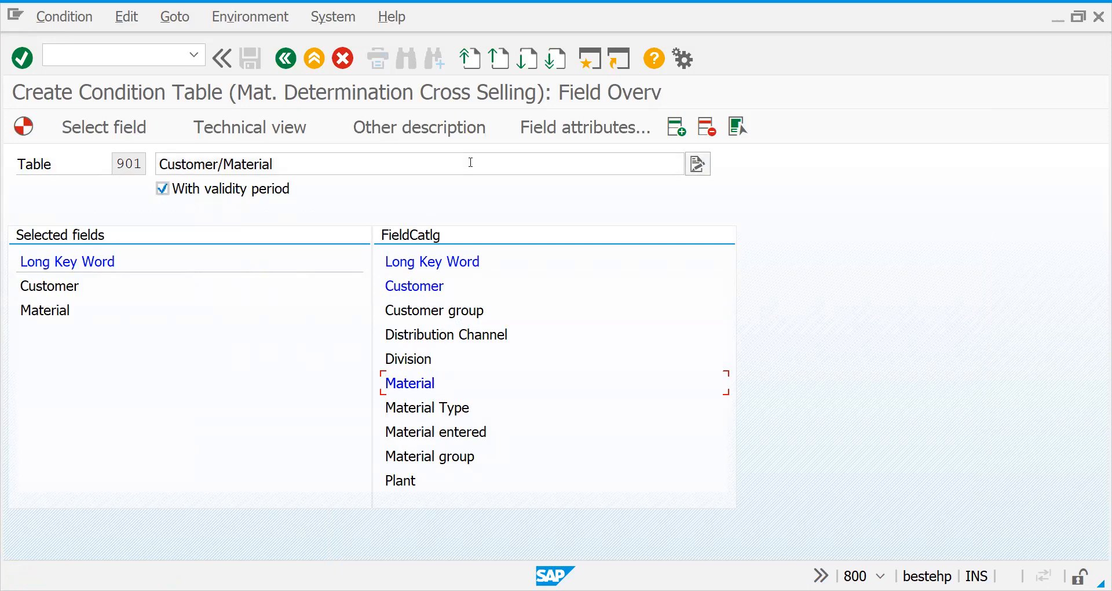
pyautogui.click(471, 162)
pyautogui.hotkey('ctrl', 'a')
pyautogui.write('CR')
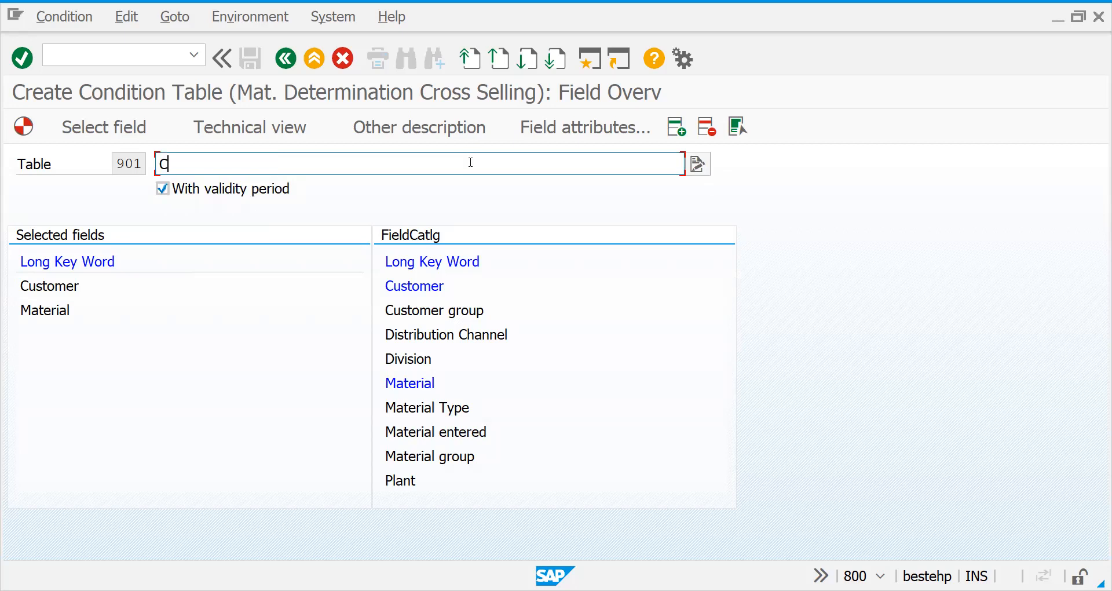
pyautogui.press('BackSpace')
pyautogui.write('ROSS SELLING S')
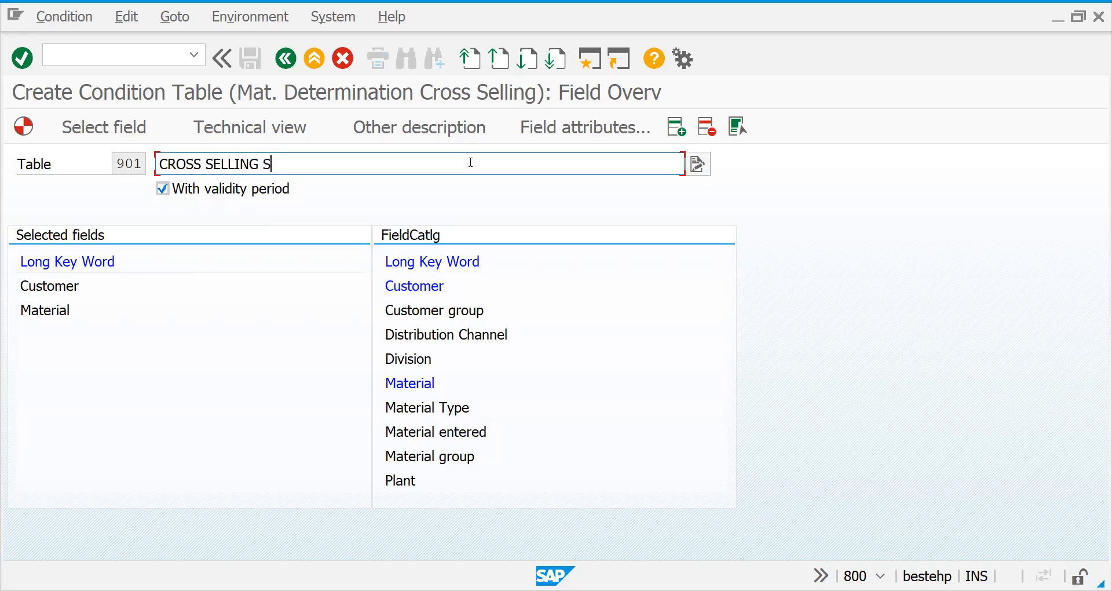
pyautogui.write('AMPLE')
pyautogui.hotkey('ctrl', 'a')
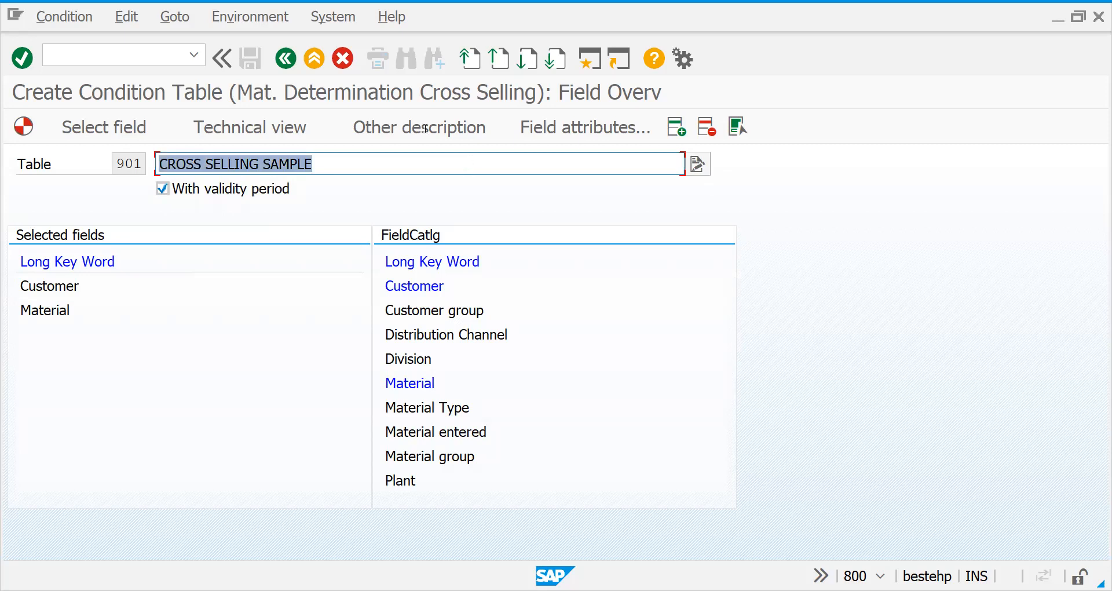
# Step: Generate condition table 901 as a local object and return to the list of cross-selling activities
pyautogui.click(19, 134)
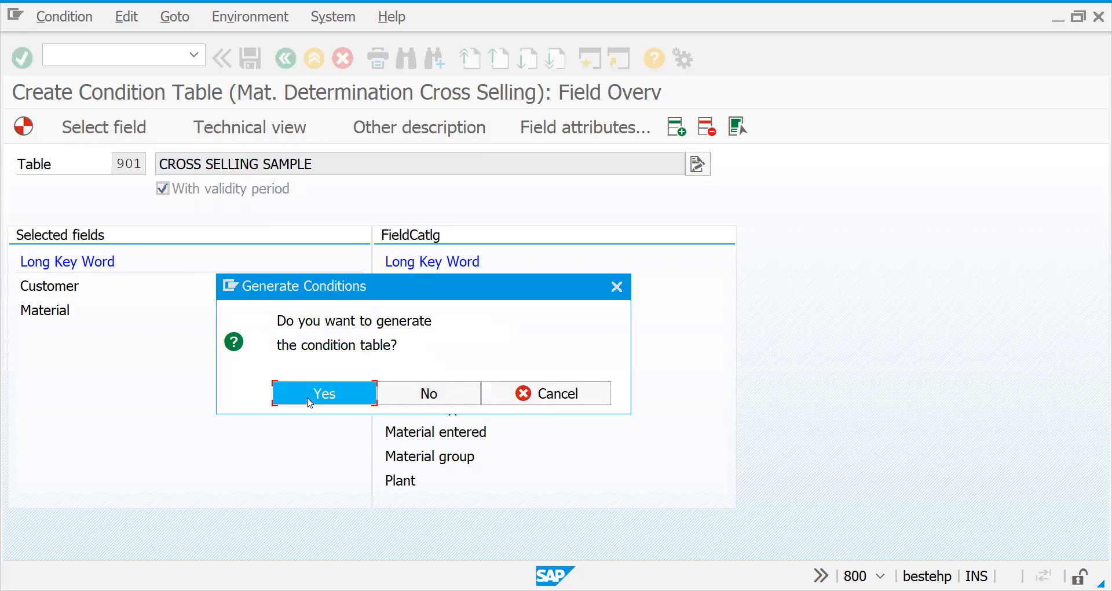
pyautogui.click(310, 400)
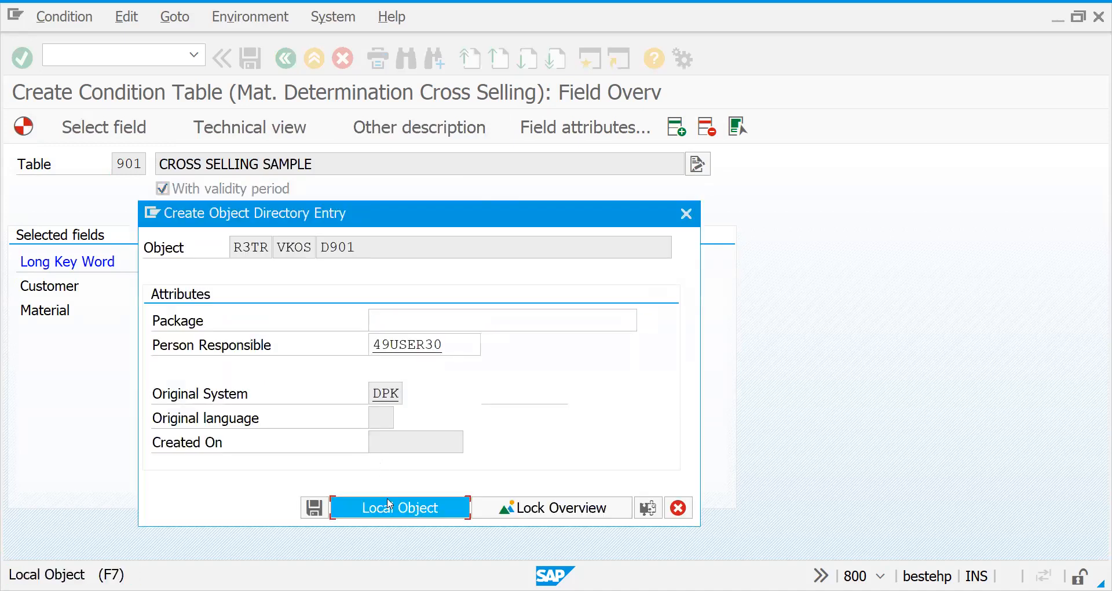
pyautogui.click(389, 503)
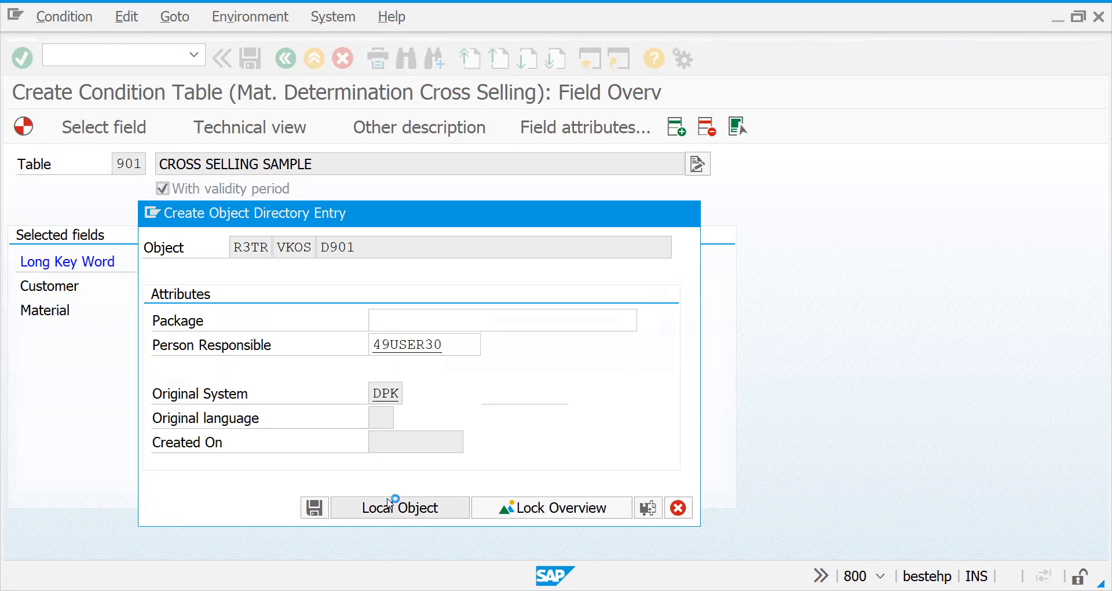
pyautogui.click(285, 60)
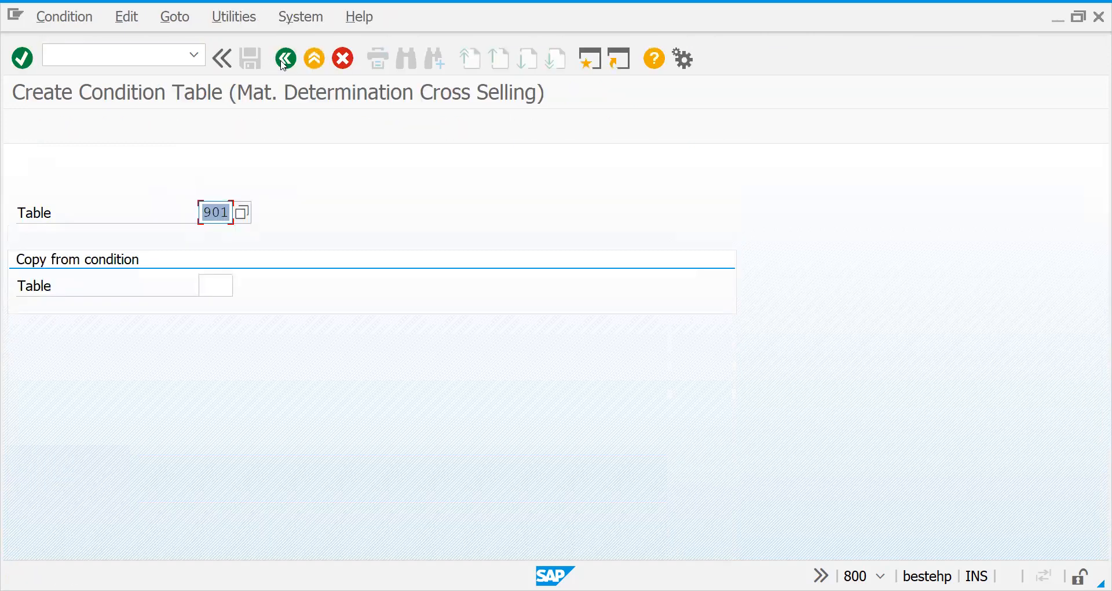
pyautogui.click(286, 59)
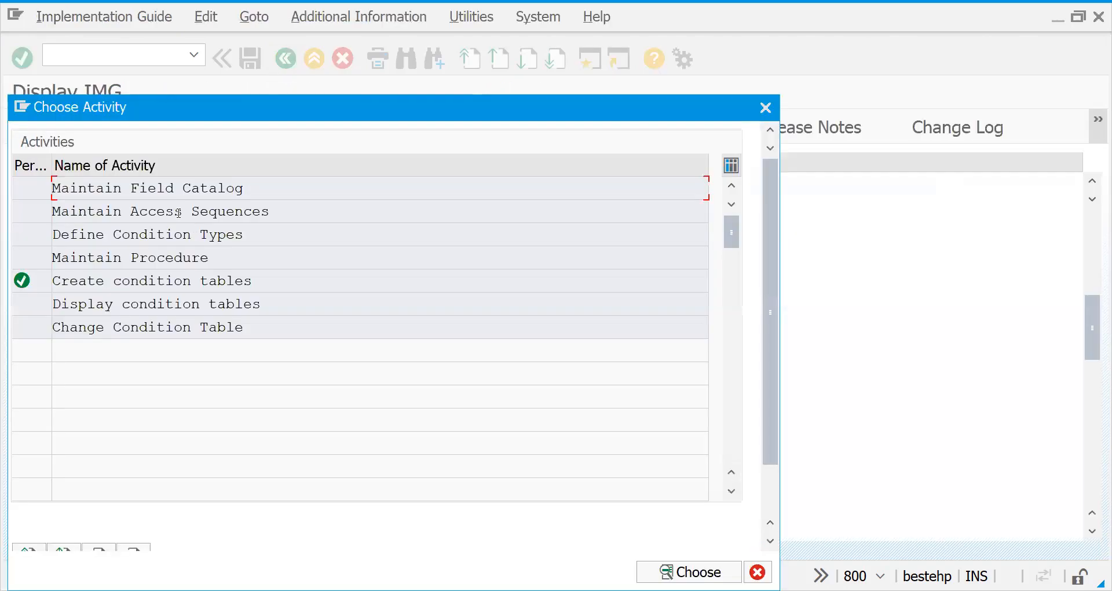
# Step: Under Maintain Access Sequences, create the new entry Z001 with the description ACCESS SEQ FOR CROSS SELLING
pyautogui.doubleClick(178, 213)
pyautogui.press('Return')
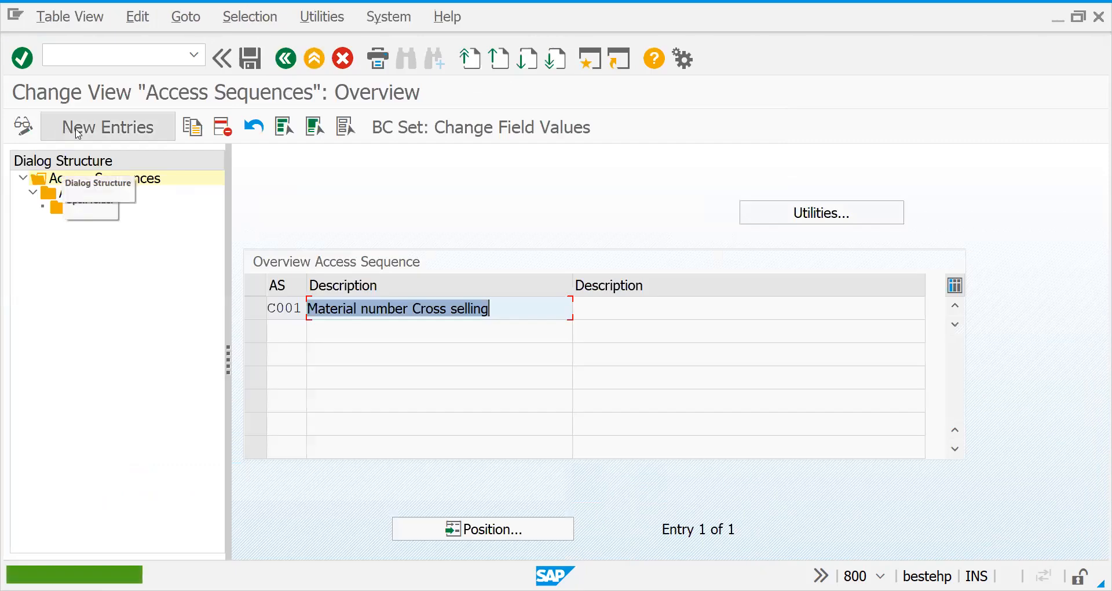
pyautogui.click(85, 136)
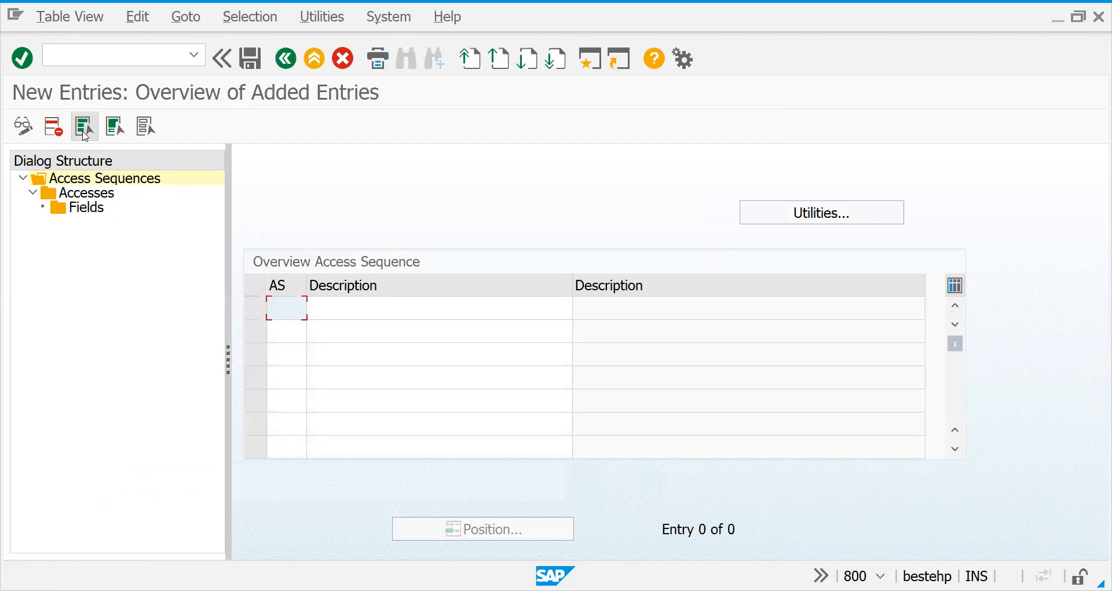
pyautogui.write('Z001')
pyautogui.press('Tab')
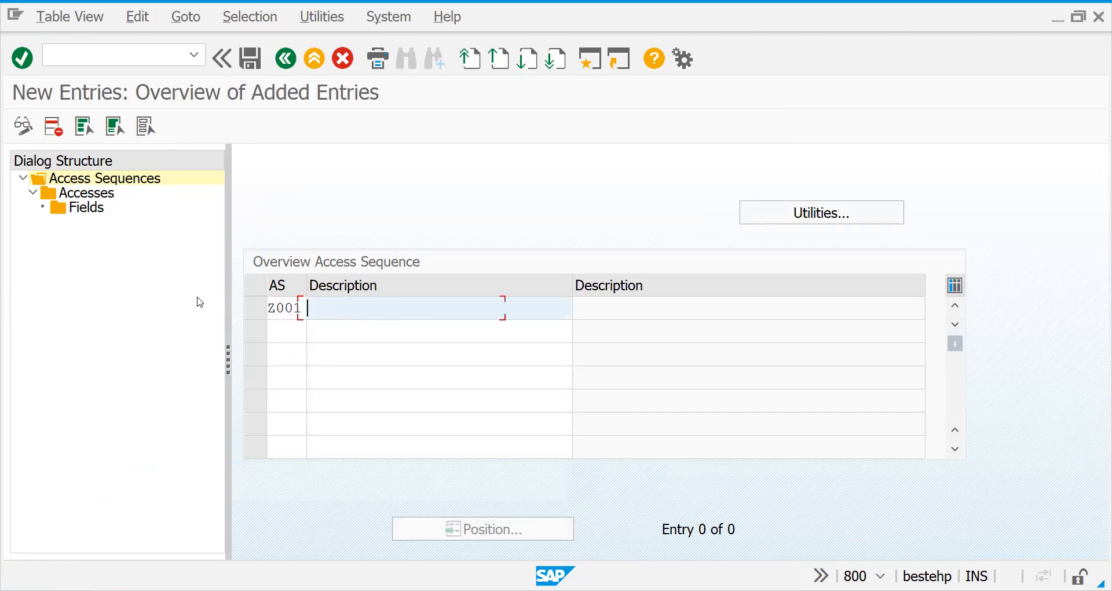
pyautogui.write('ACCESS SEQ')
pyautogui.press('BackSpace')
pyautogui.press('BackSpace')
pyautogui.write('EQ FO')
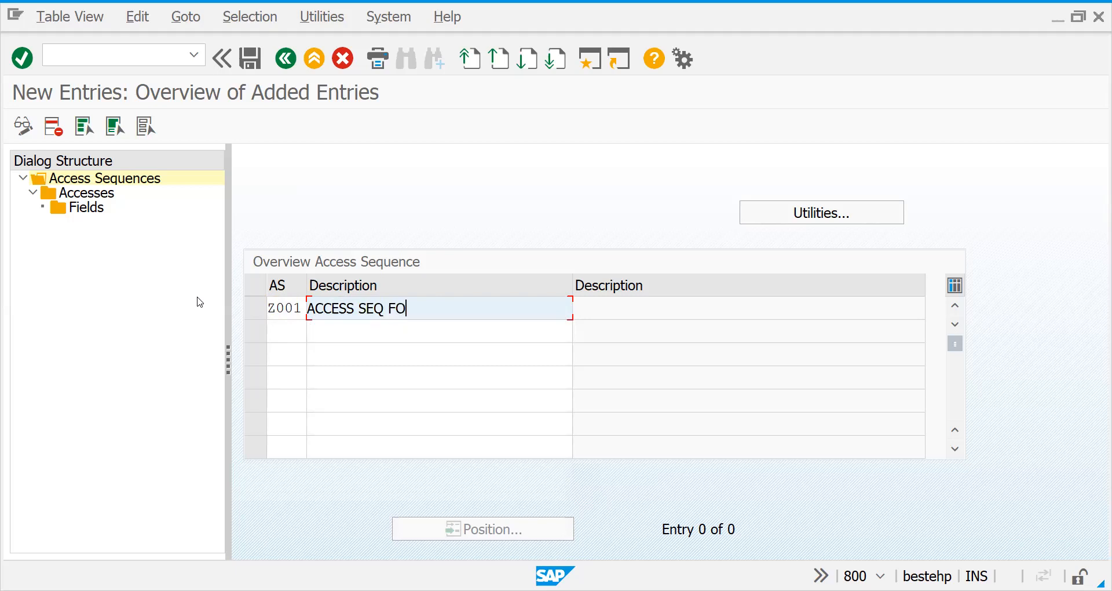
pyautogui.write('R CROSS SELLING')
pyautogui.press('Return')
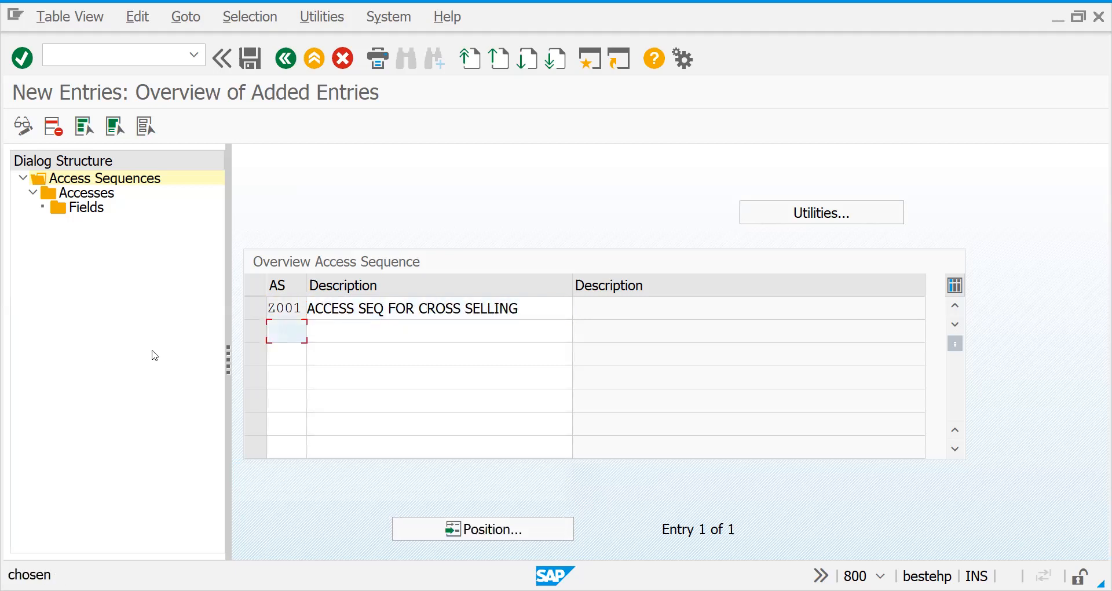
# Step: Add access number 10 with condition table 901 to access sequence Z001
pyautogui.click(261, 308)
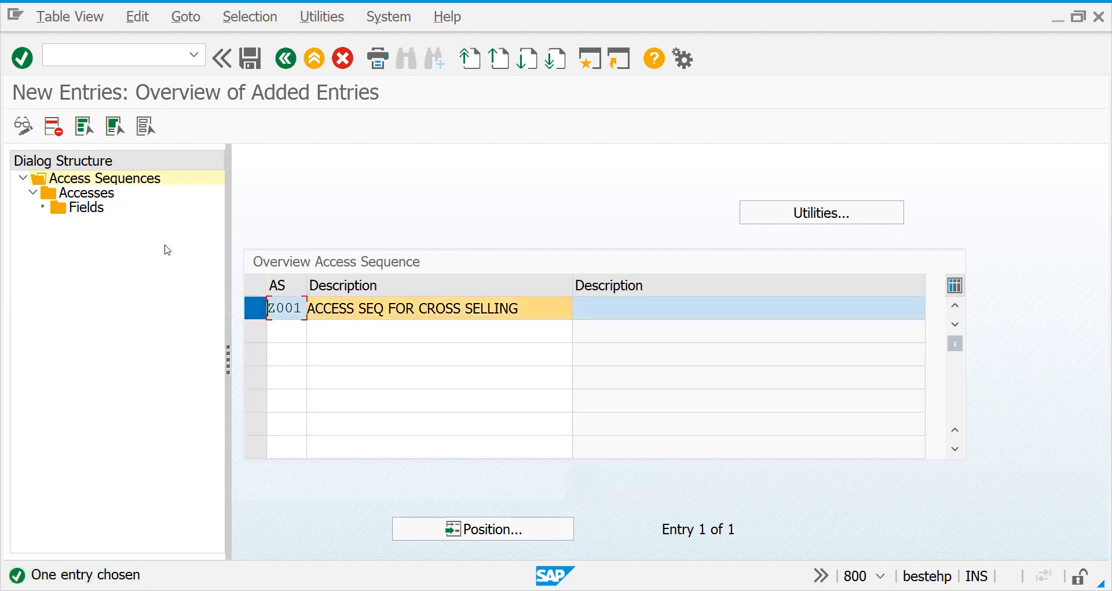
pyautogui.doubleClick(103, 199)
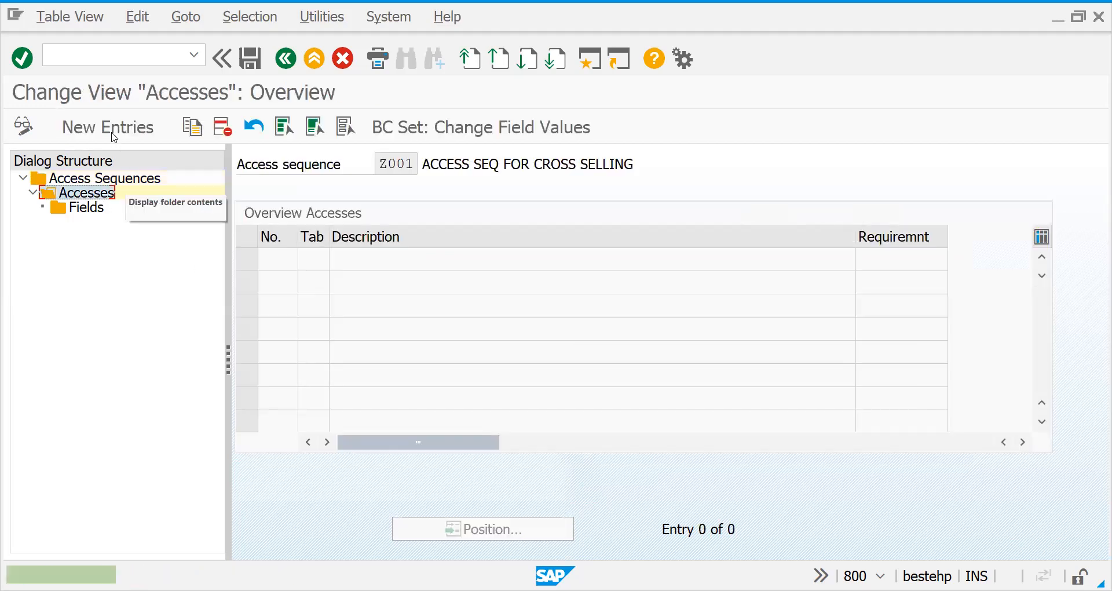
pyautogui.click(107, 127)
pyautogui.write('10')
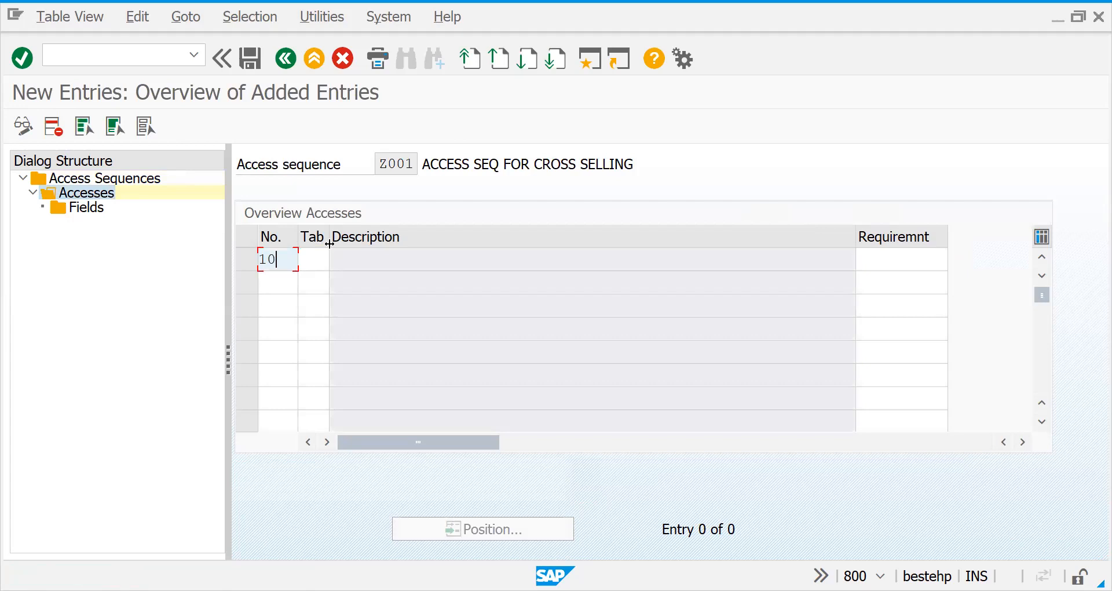
pyautogui.press('Tab')
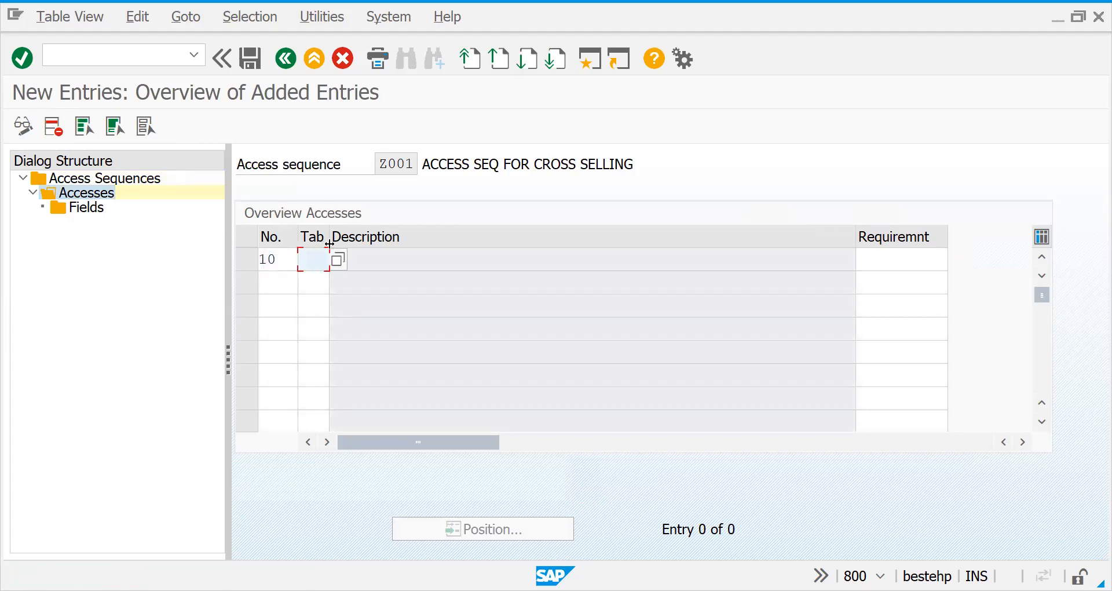
pyautogui.write('901')
pyautogui.press('Return')
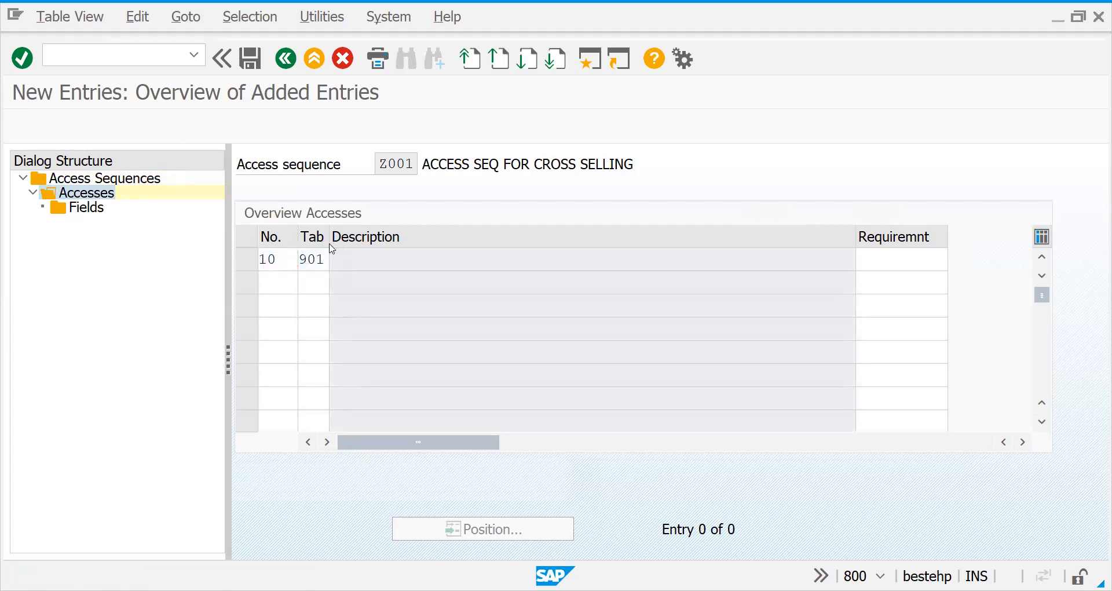
# Step: Open the Fields of access 10 in Z001 to assign the fields of table 901
pyautogui.click(246, 259)
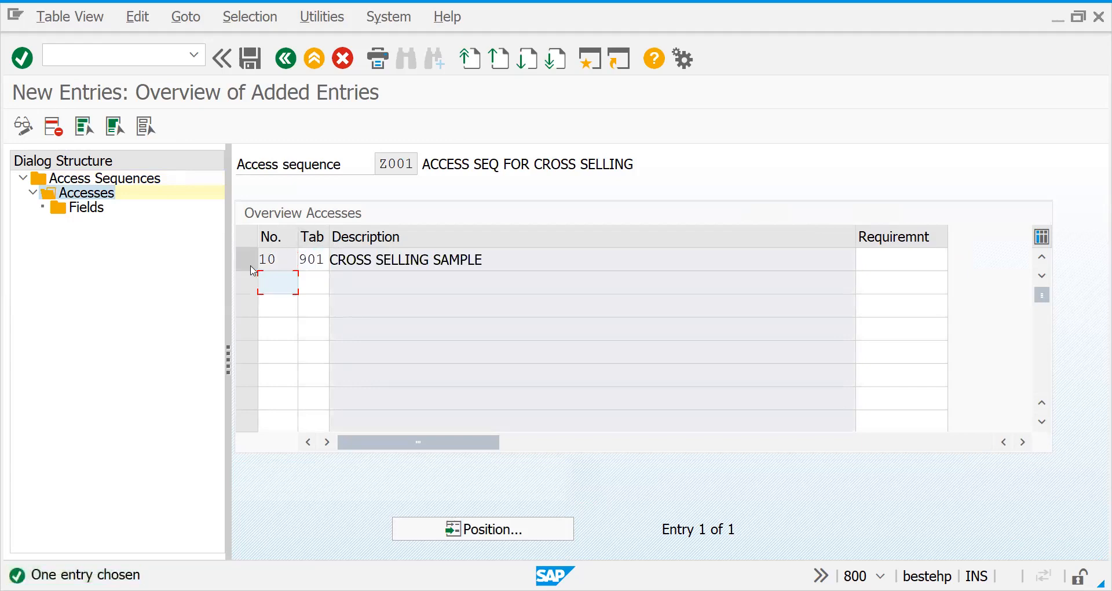
pyautogui.doubleClick(105, 210)
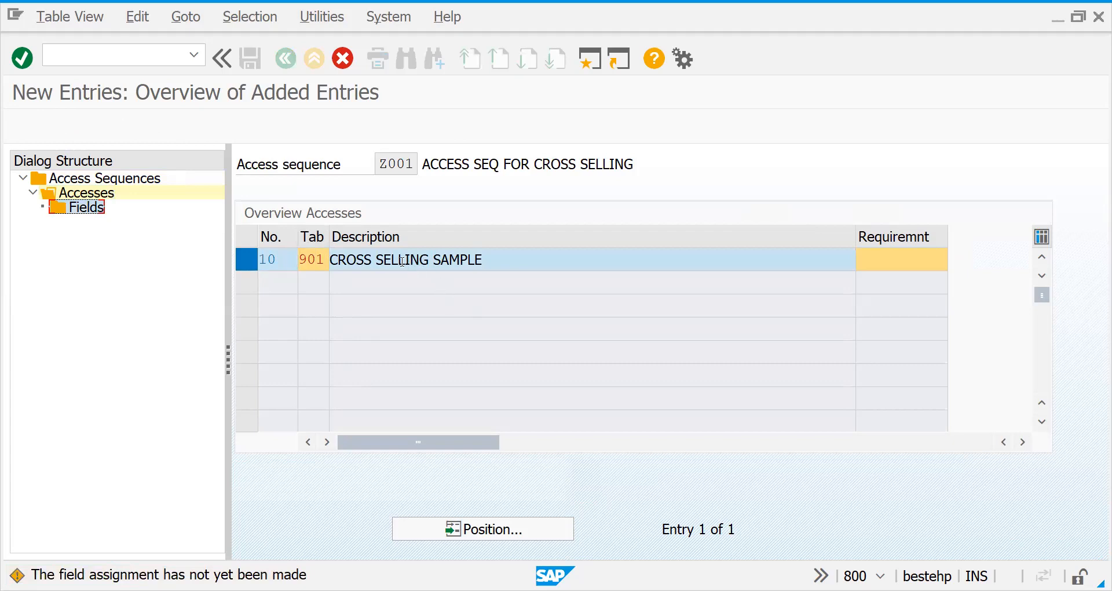
pyautogui.doubleClick(317, 259)
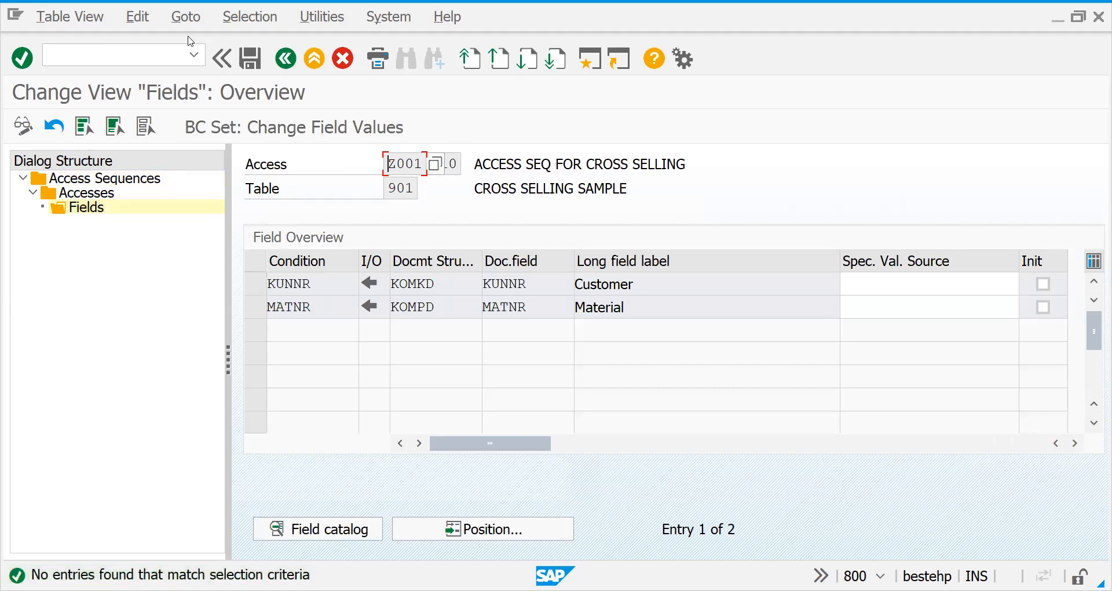
# Step: Save access sequence Z001 in the proposed workbench request and return to the access sequence overview
pyautogui.click(252, 62)
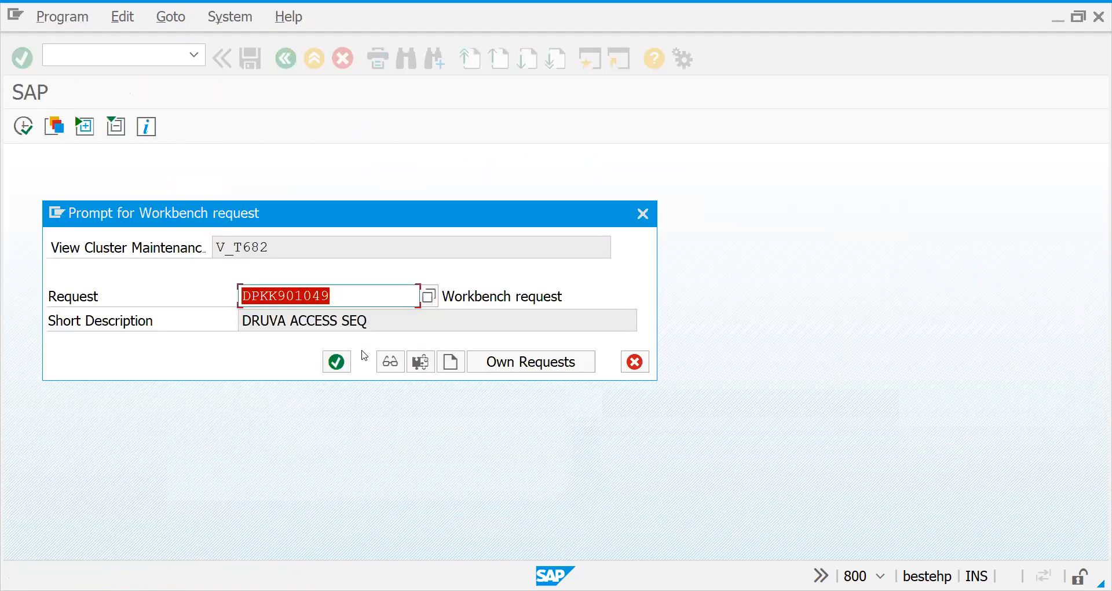
pyautogui.press('Return')
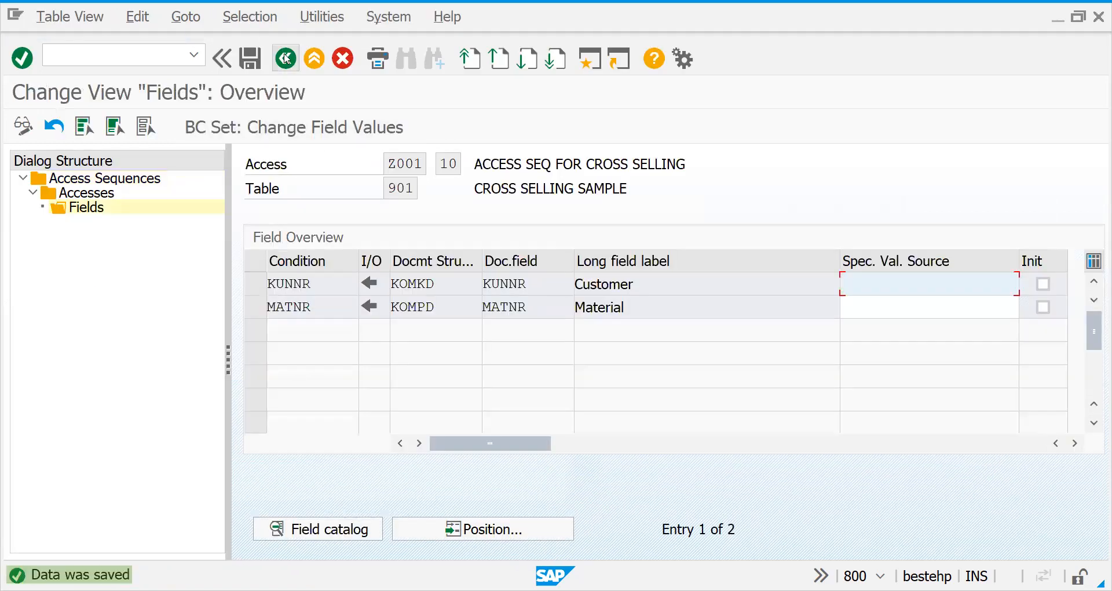
pyautogui.click(285, 58)
pyautogui.click(285, 59)
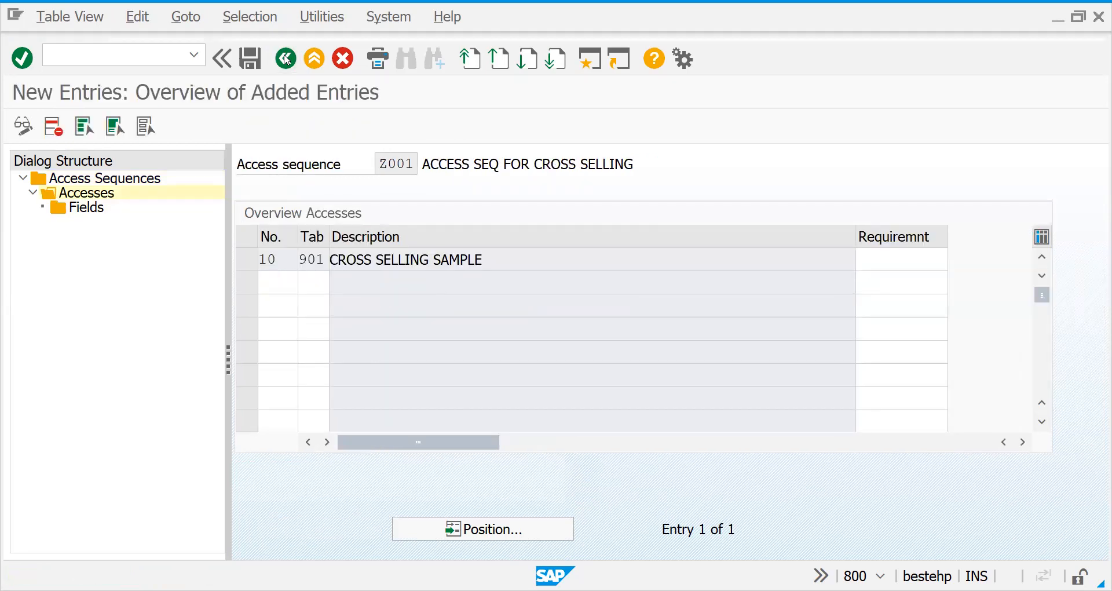
pyautogui.click(285, 58)
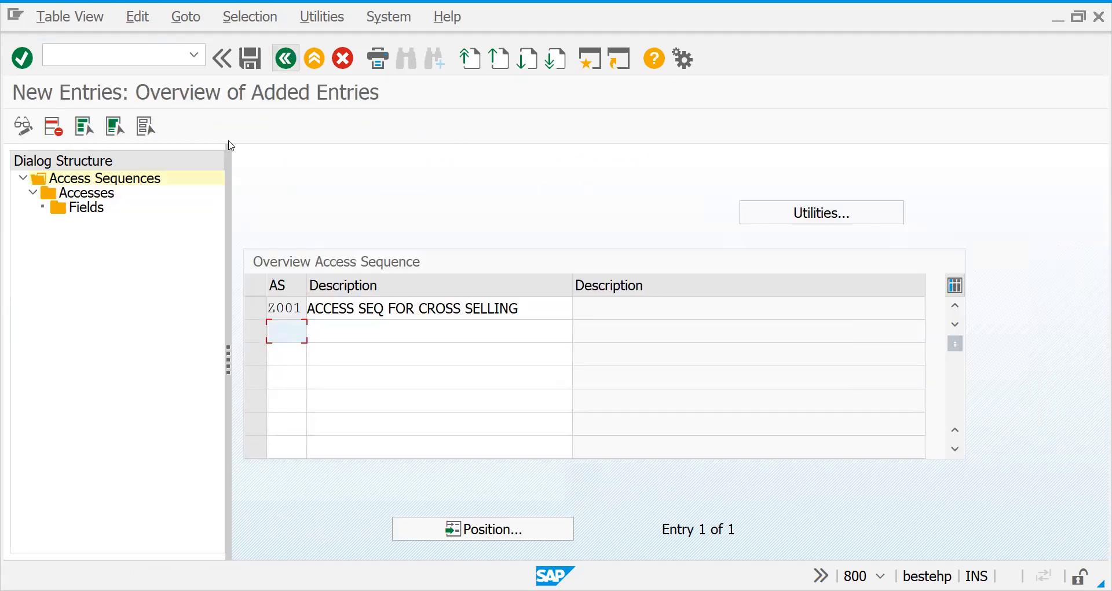
# Step: Check the accesses of the existing access sequence C001 and return to the activity selection
pyautogui.click(285, 58)
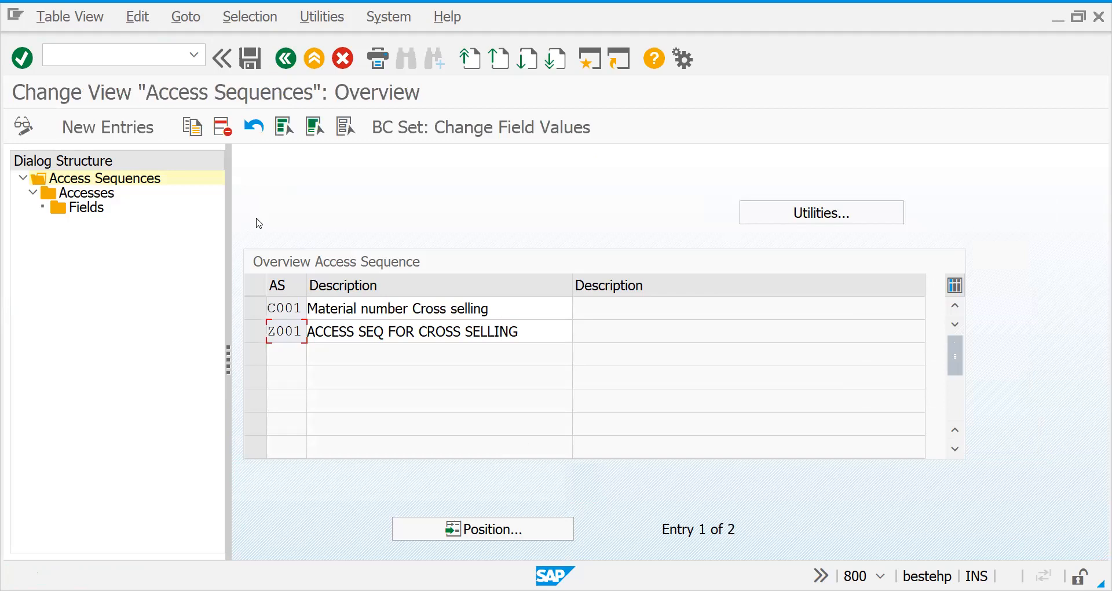
pyautogui.click(255, 308)
pyautogui.doubleClick(87, 192)
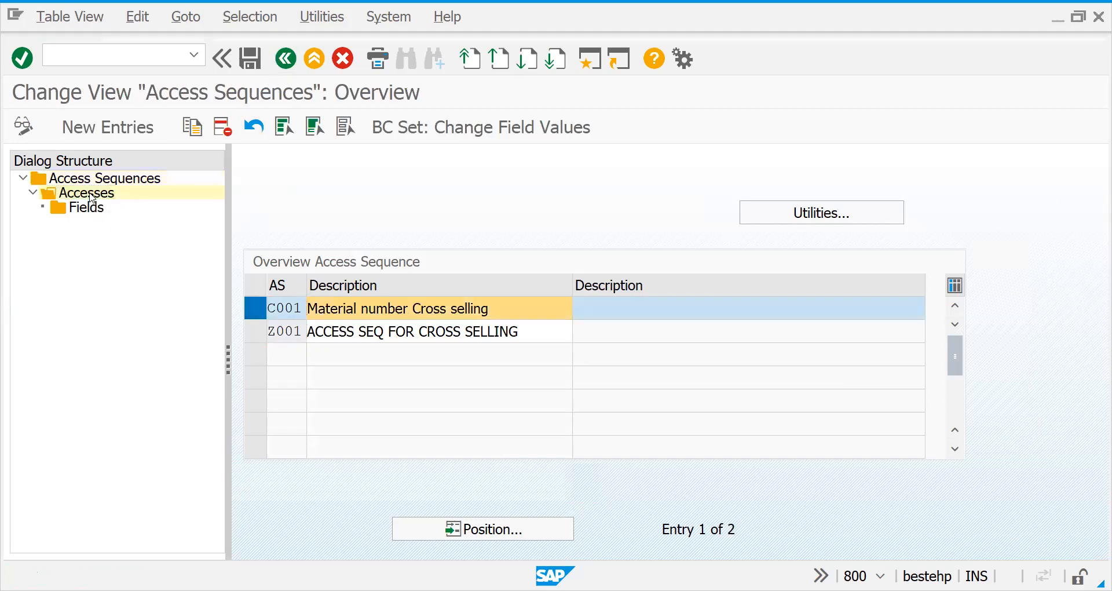
pyautogui.click(288, 65)
pyautogui.click(287, 60)
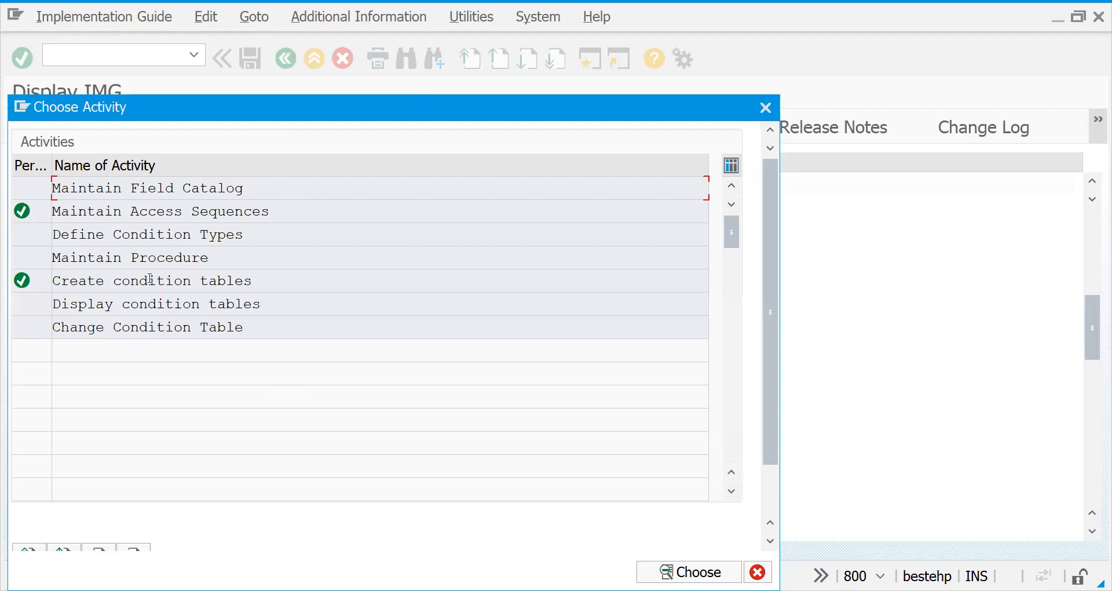
# Step: Under Define Condition Types, create the new entry Z002 with the name CROSS SELLING
pyautogui.doubleClick(138, 234)
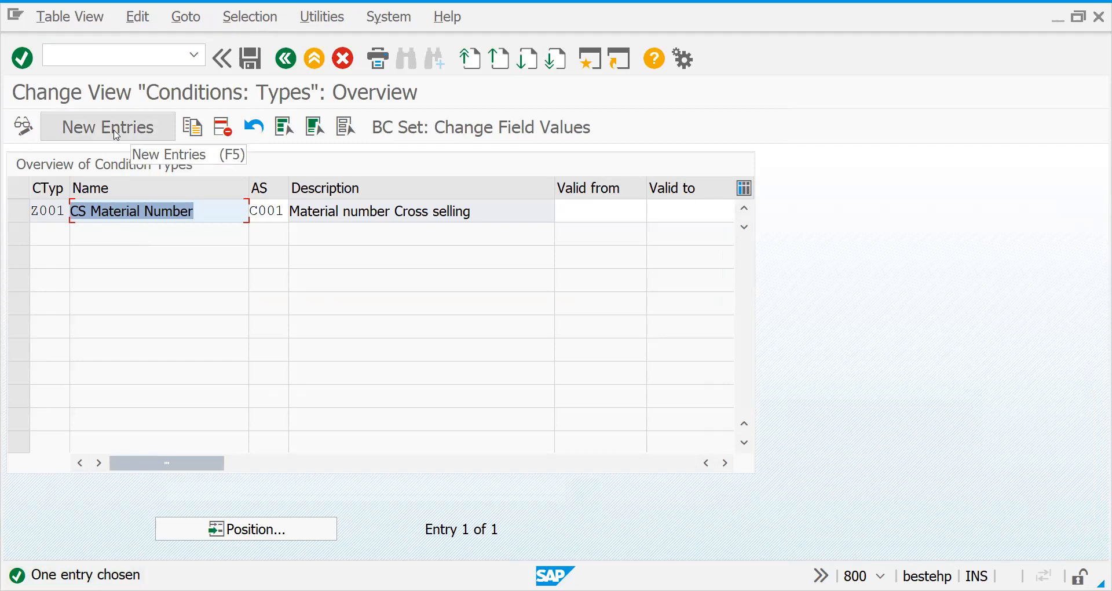
pyautogui.click(117, 134)
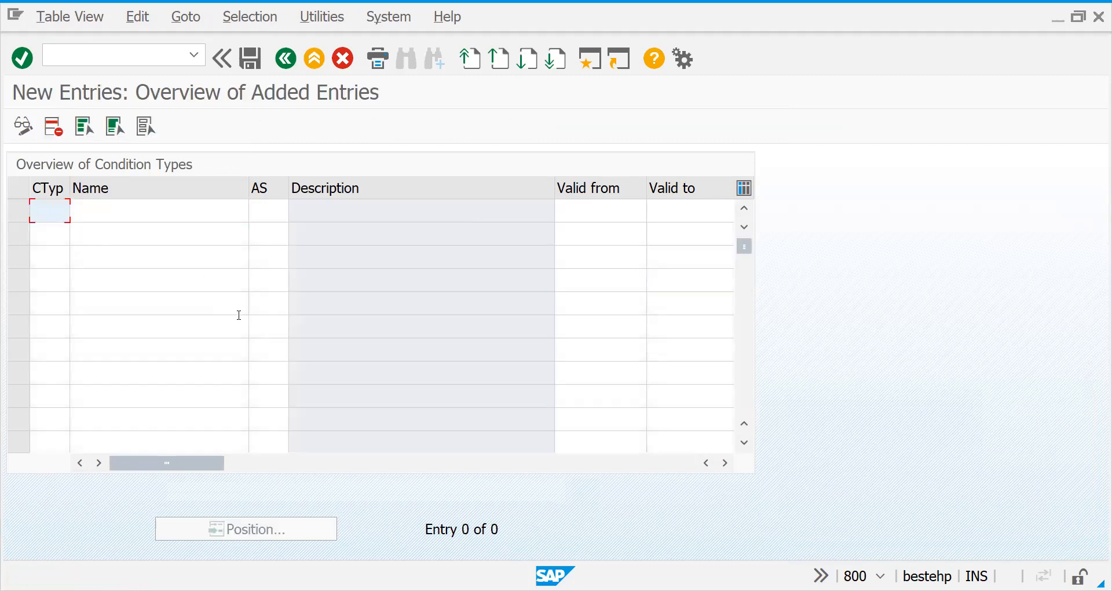
pyautogui.write('Z00')
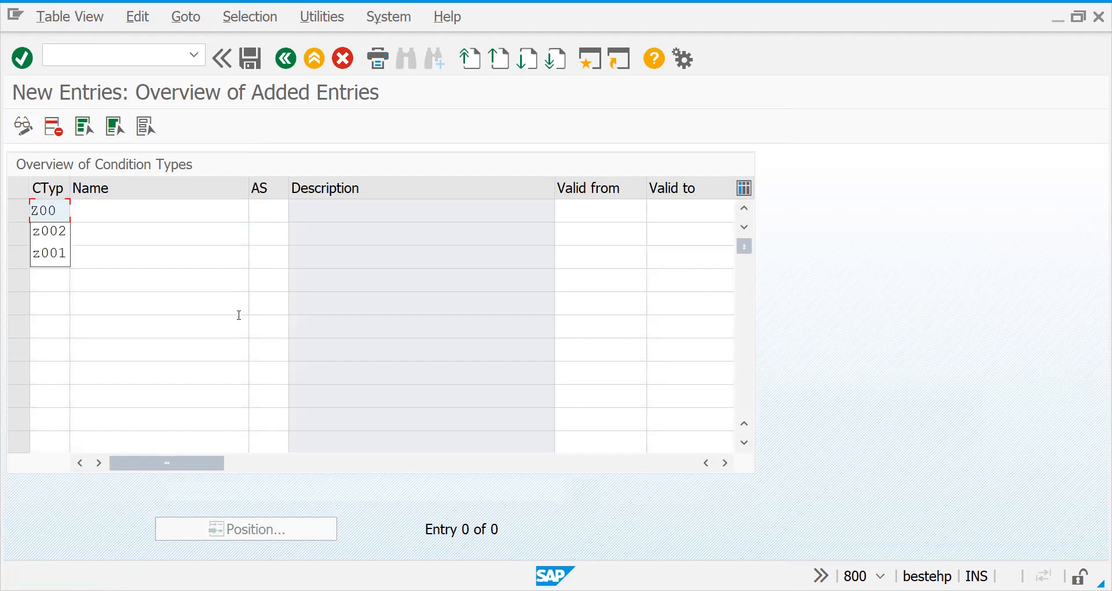
pyautogui.write('2')
pyautogui.press('Tab')
pyautogui.write('CRO')
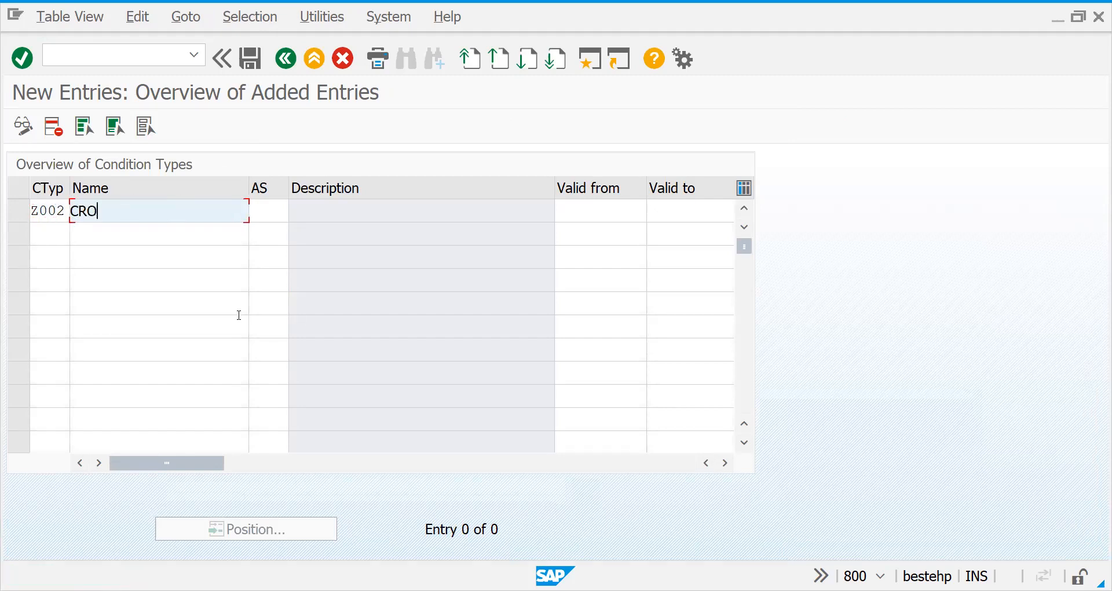
pyautogui.write('SS SELLING')
pyautogui.press('Tab')
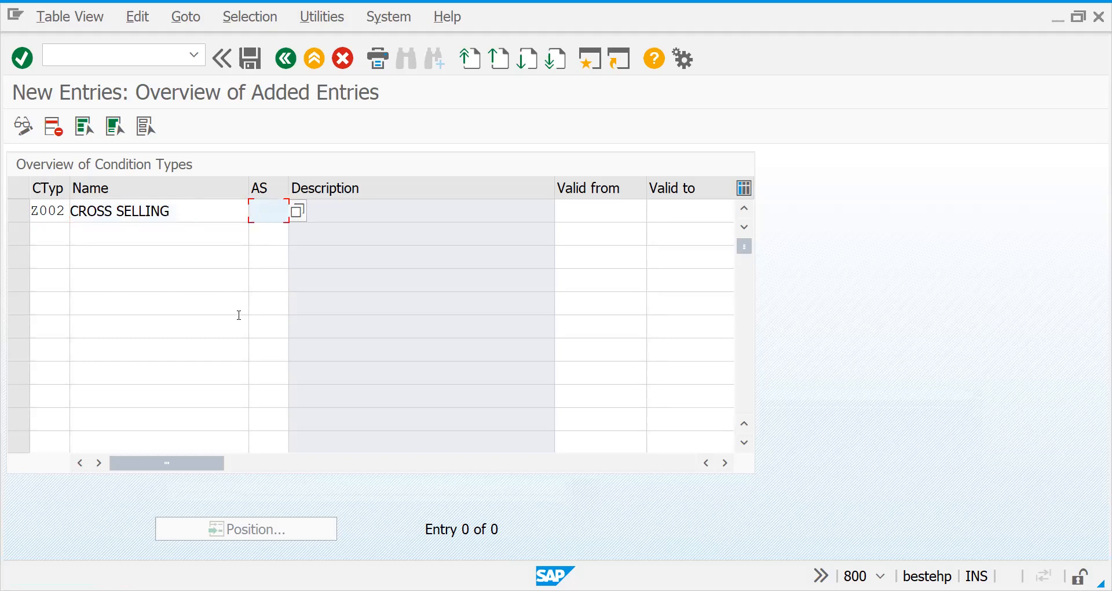
# Step: Assign access sequence Z001 to condition type Z002
pyautogui.click(298, 211)
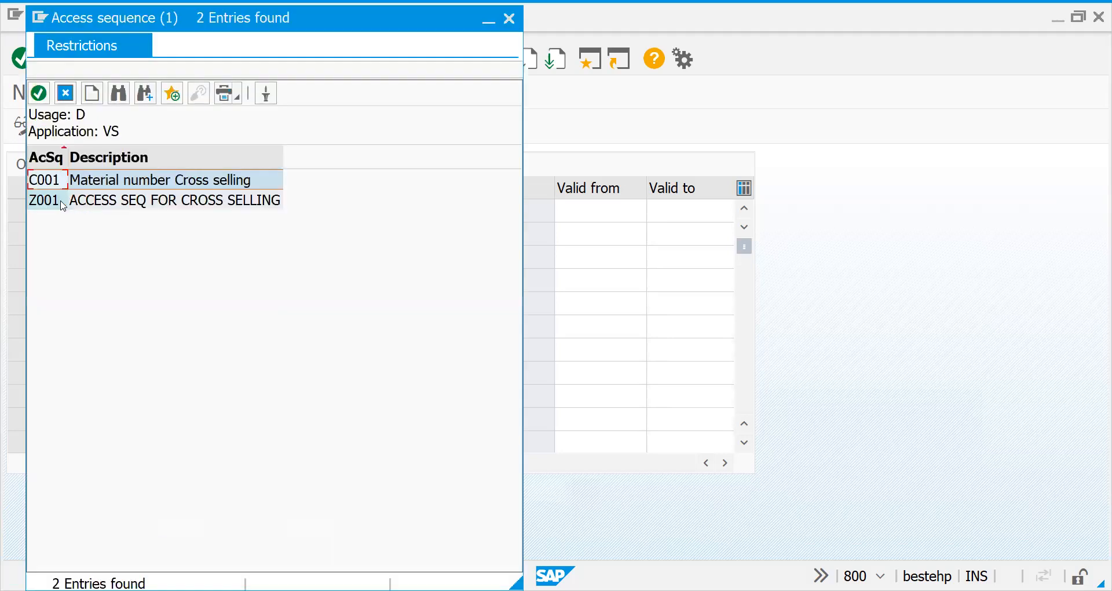
pyautogui.doubleClick(63, 205)
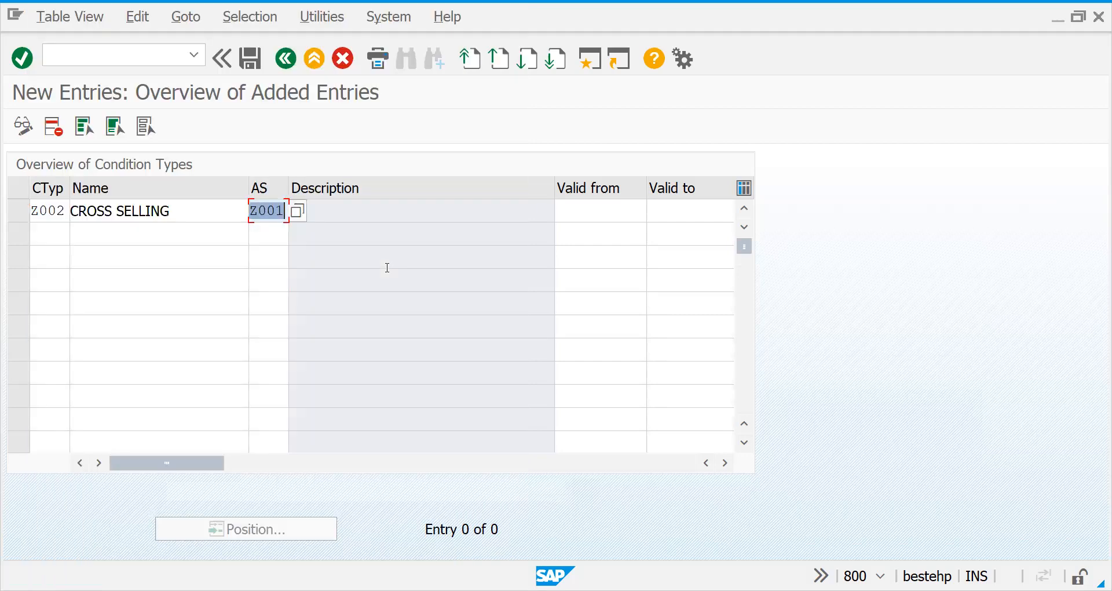
pyautogui.press('Return')
# Step: For condition type Z002, propose today's date as valid-from and the end of the current month as valid-to
pyautogui.click(613, 214)
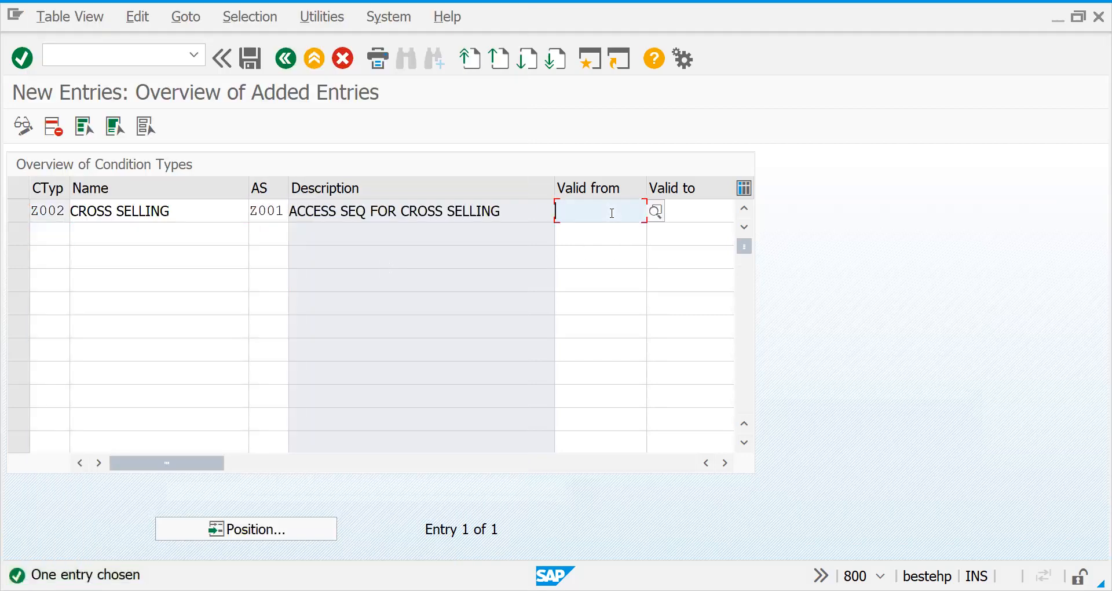
pyautogui.click(658, 217)
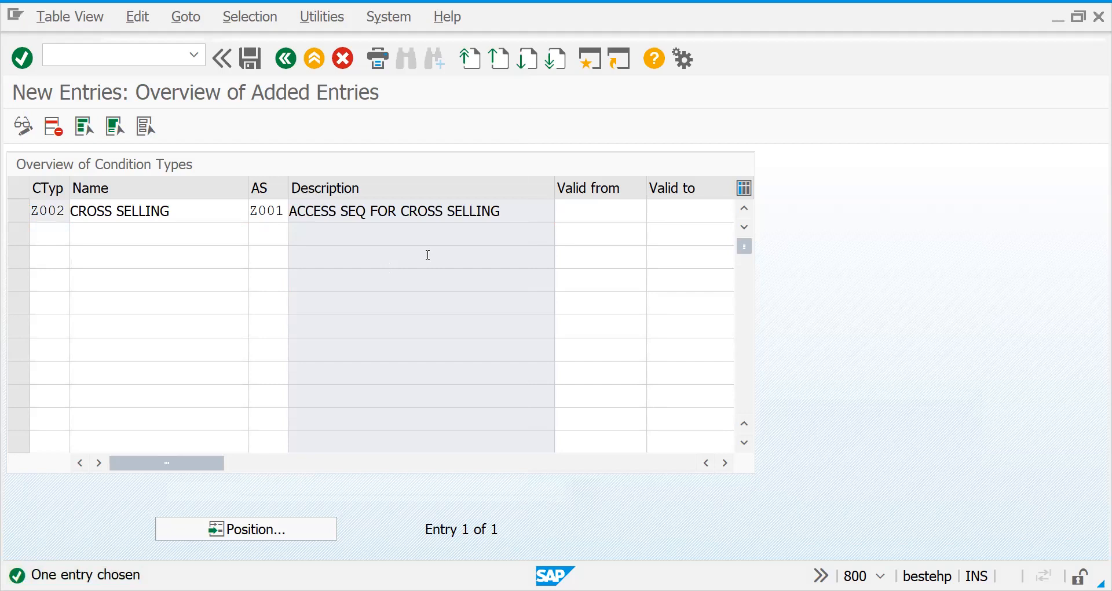
pyautogui.click(200, 231)
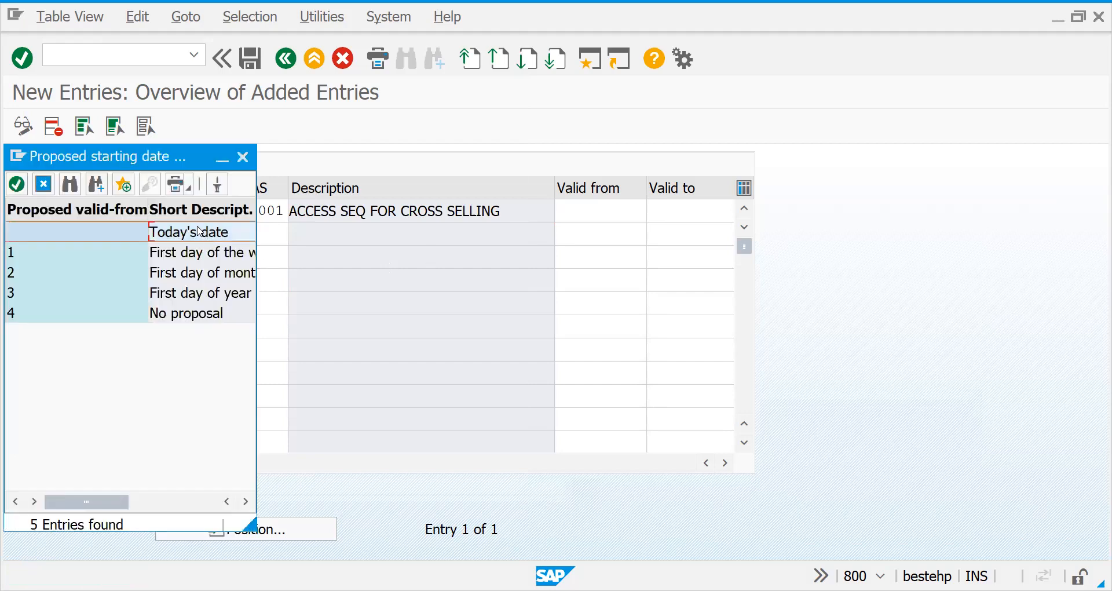
pyautogui.doubleClick(200, 231)
pyautogui.click(709, 212)
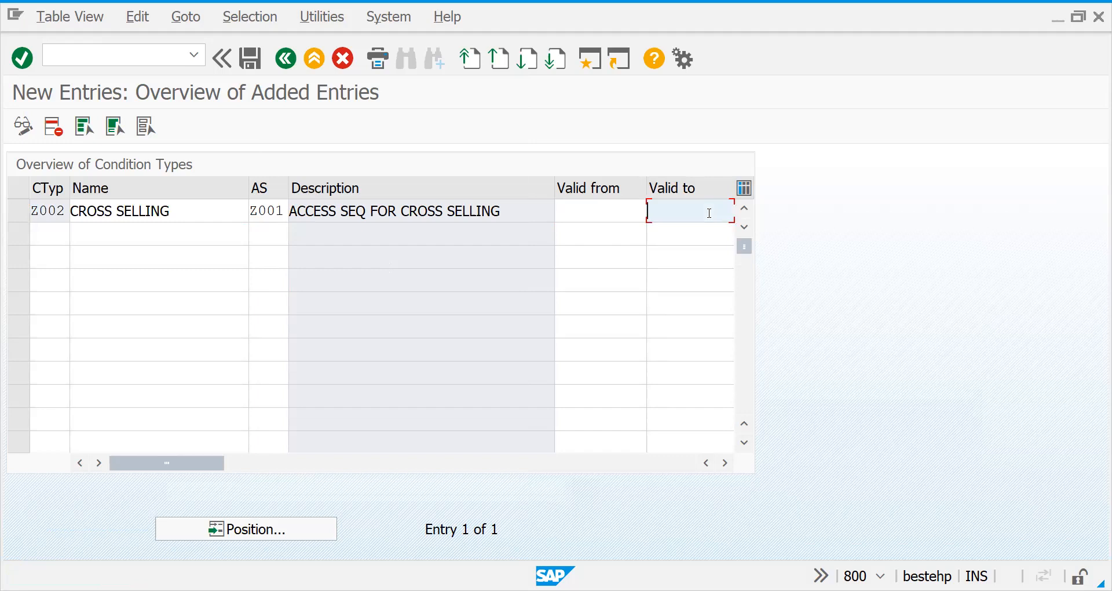
pyautogui.press('F4')
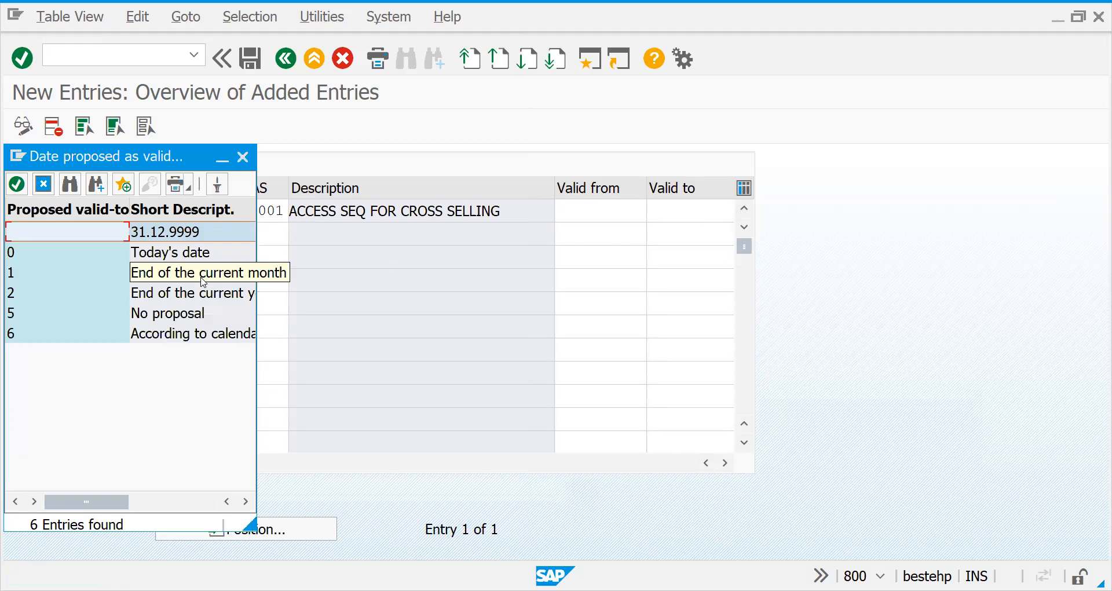
pyautogui.doubleClick(203, 281)
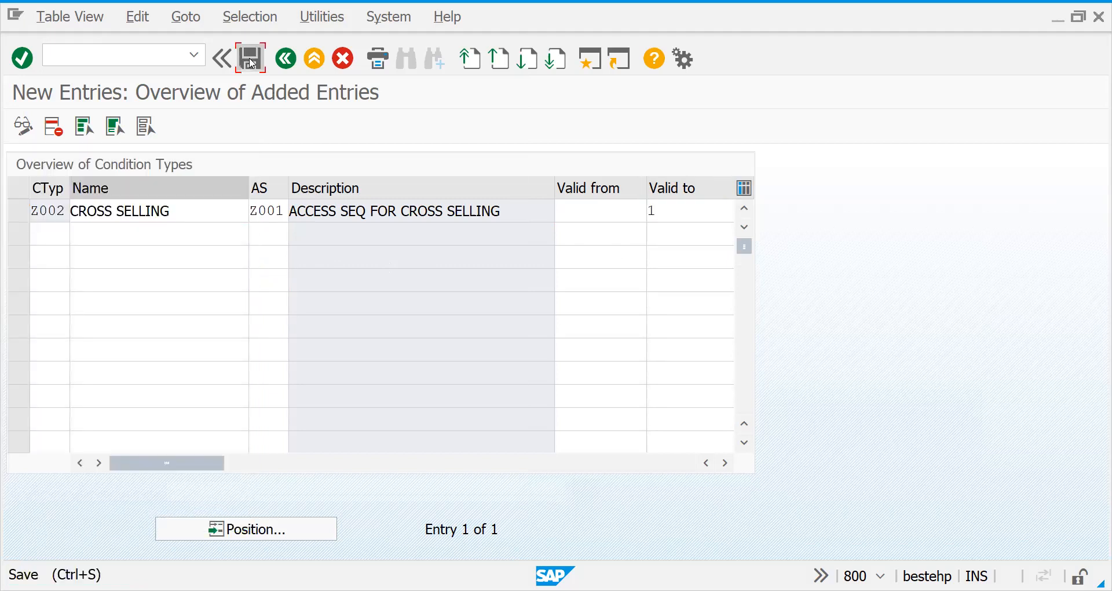
# Step: Save condition type Z002 in the proposed customizing request and return to the activity selection
pyautogui.click(252, 59)
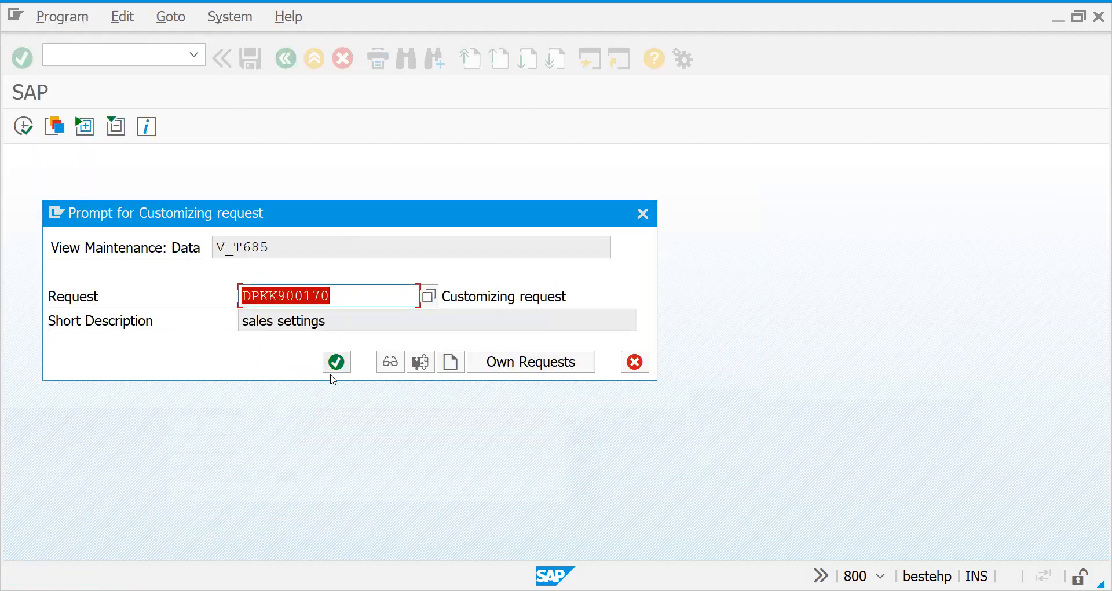
pyautogui.click(336, 370)
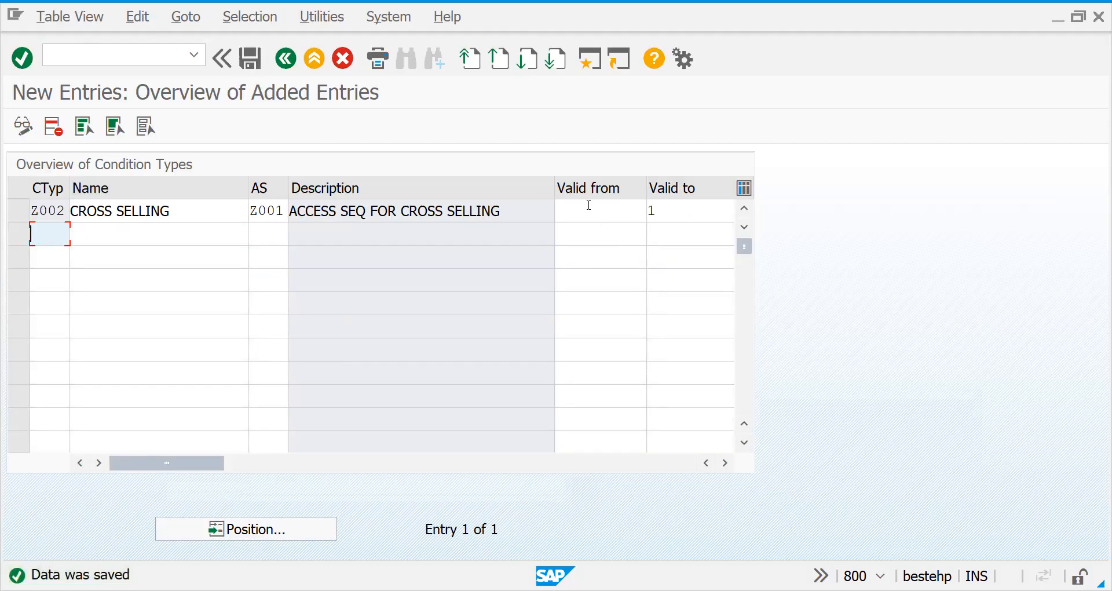
pyautogui.click(286, 57)
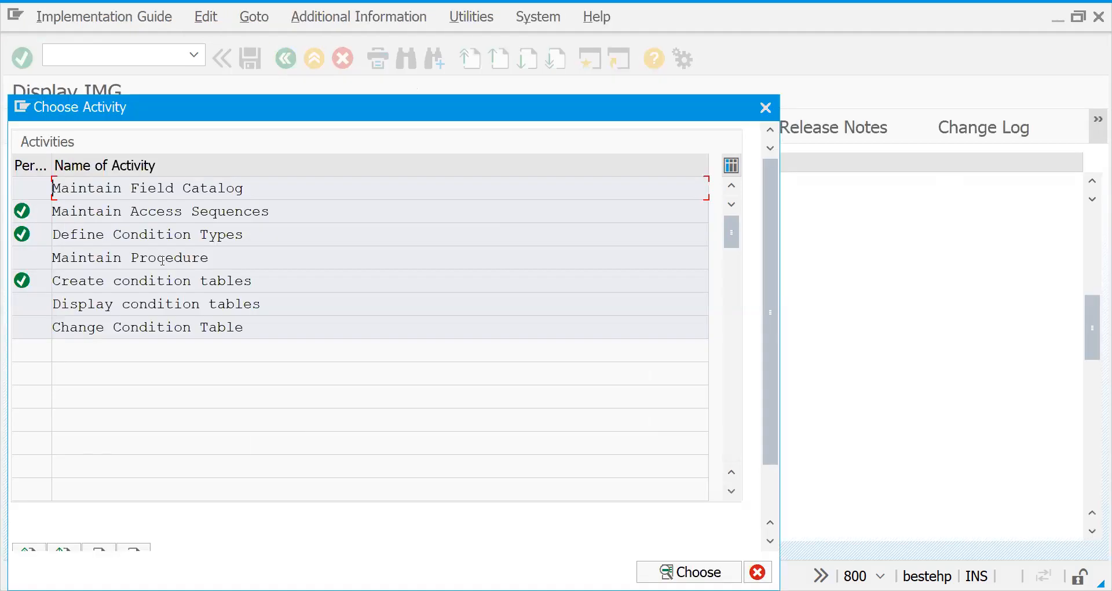
# Step: Under Maintain Procedure, review the Control steps of the existing procedure Z00001 and return to the procedure overview
pyautogui.doubleClick(166, 258)
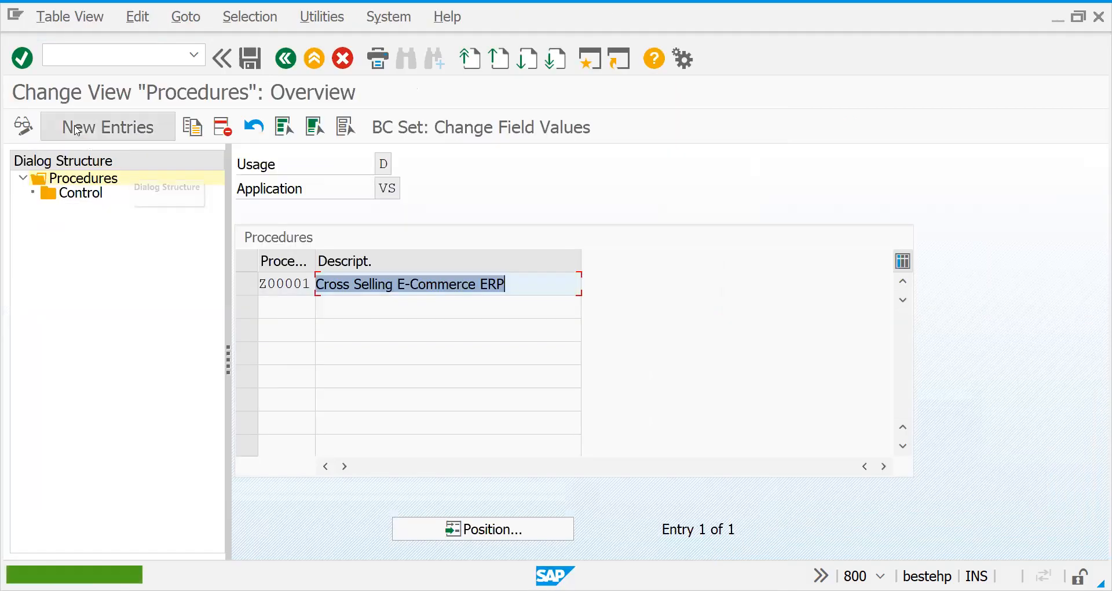
pyautogui.click(244, 288)
pyautogui.click(99, 197)
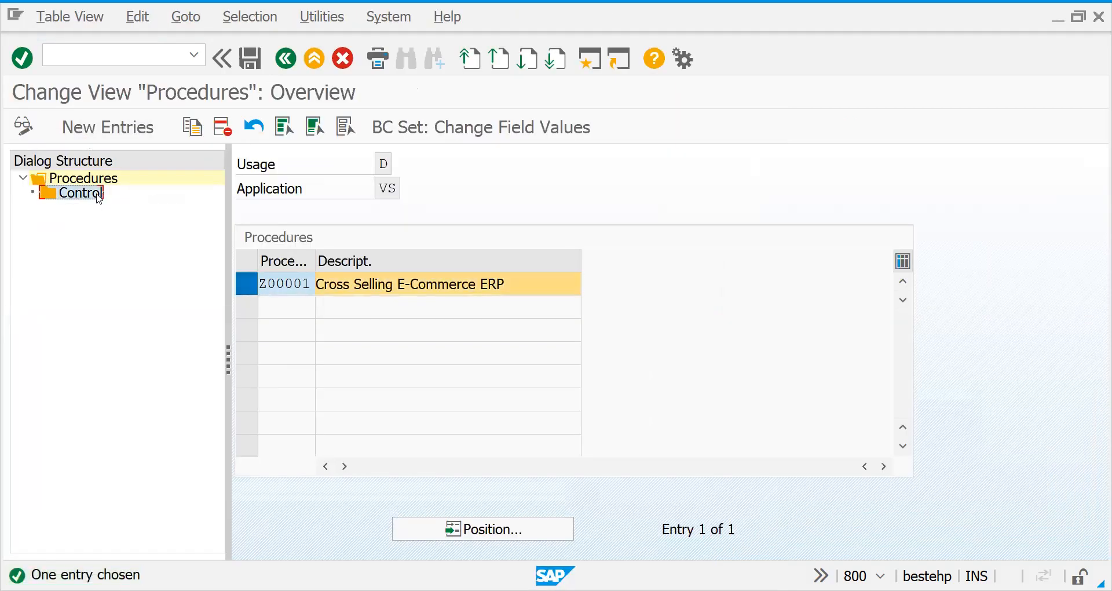
pyautogui.doubleClick(99, 198)
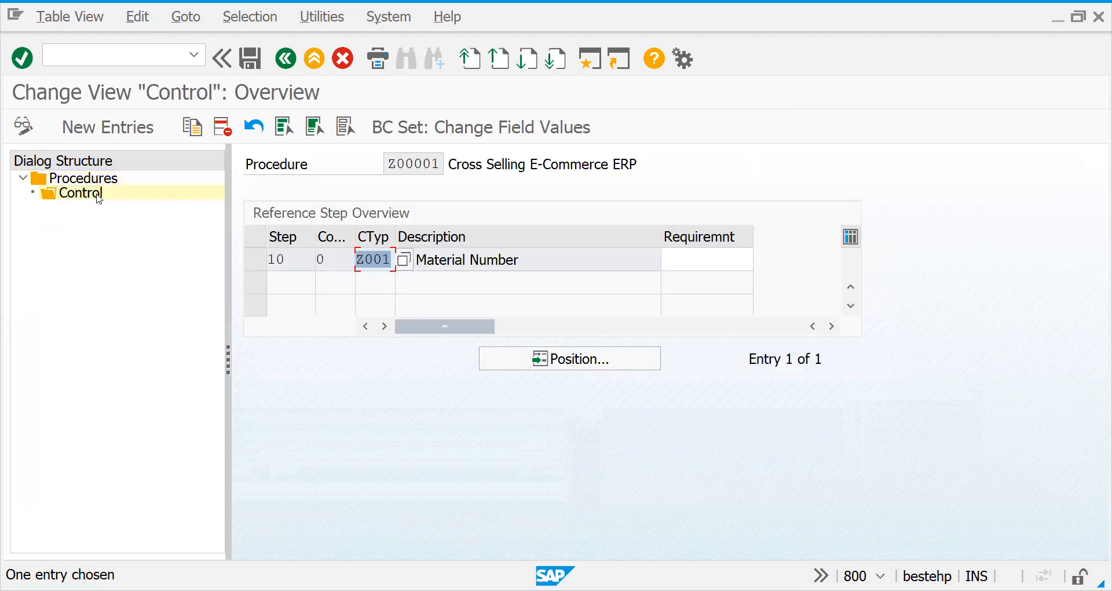
pyautogui.click(285, 58)
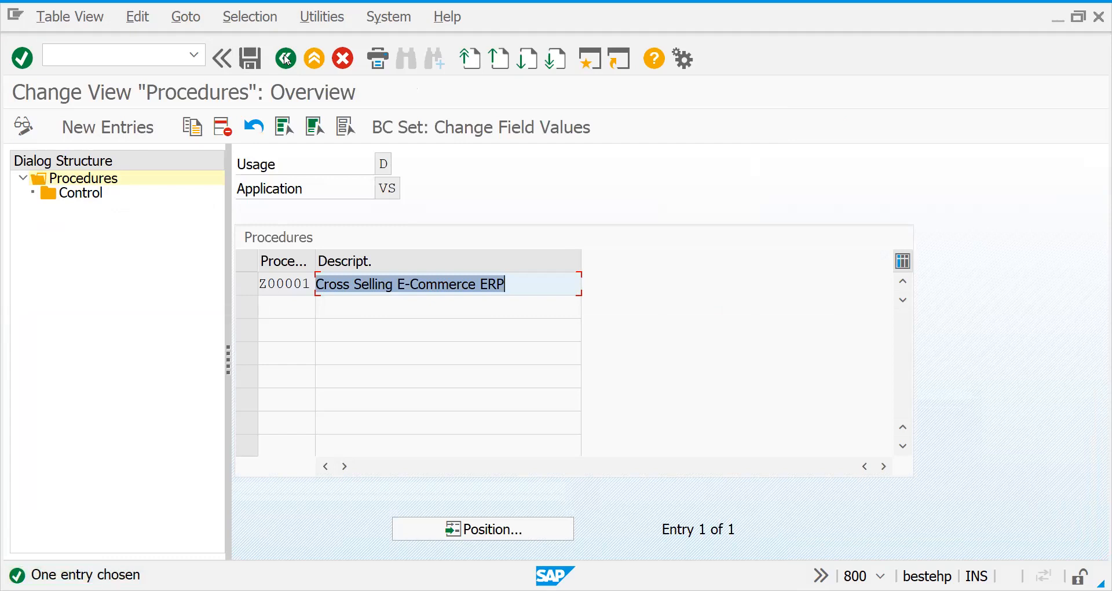
# Step: Create the new procedure Z00002 with the description Cross selling proposal
pyautogui.click(119, 138)
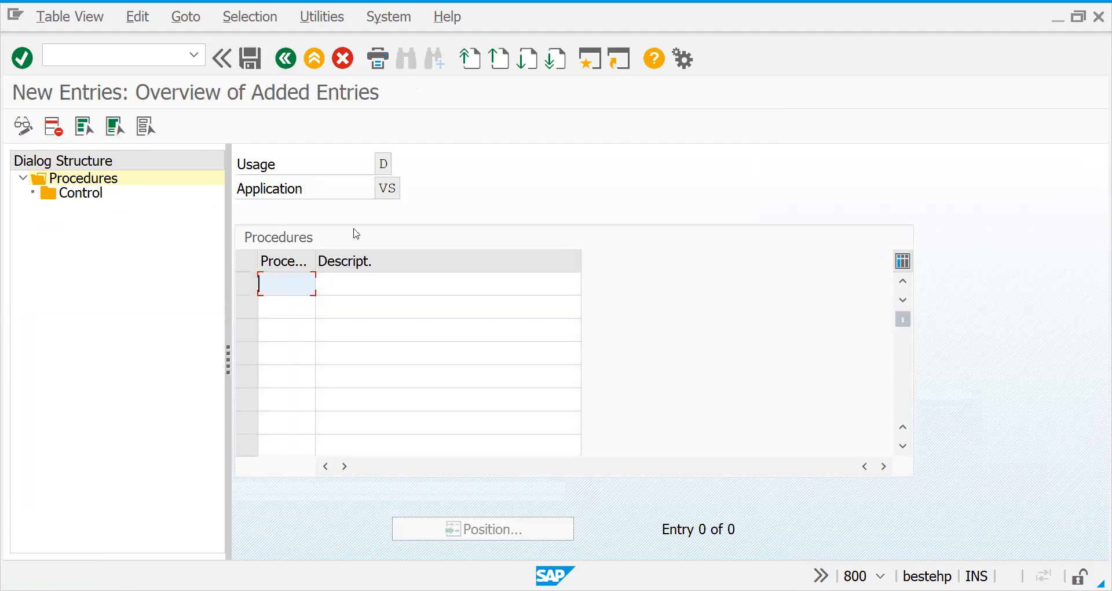
pyautogui.write('Z00')
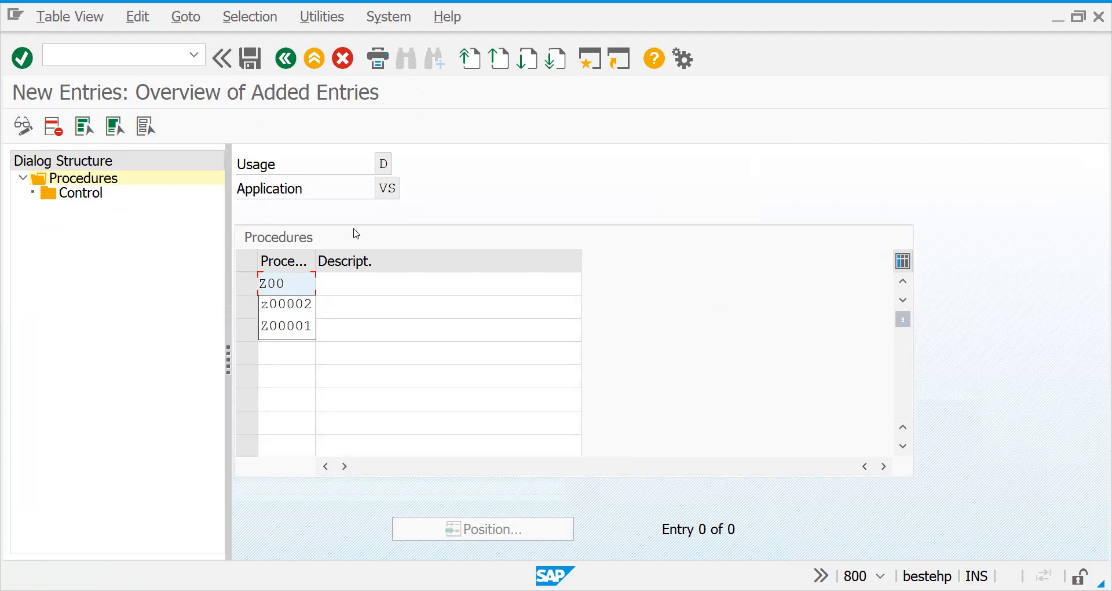
pyautogui.write('002')
pyautogui.press('Tab')
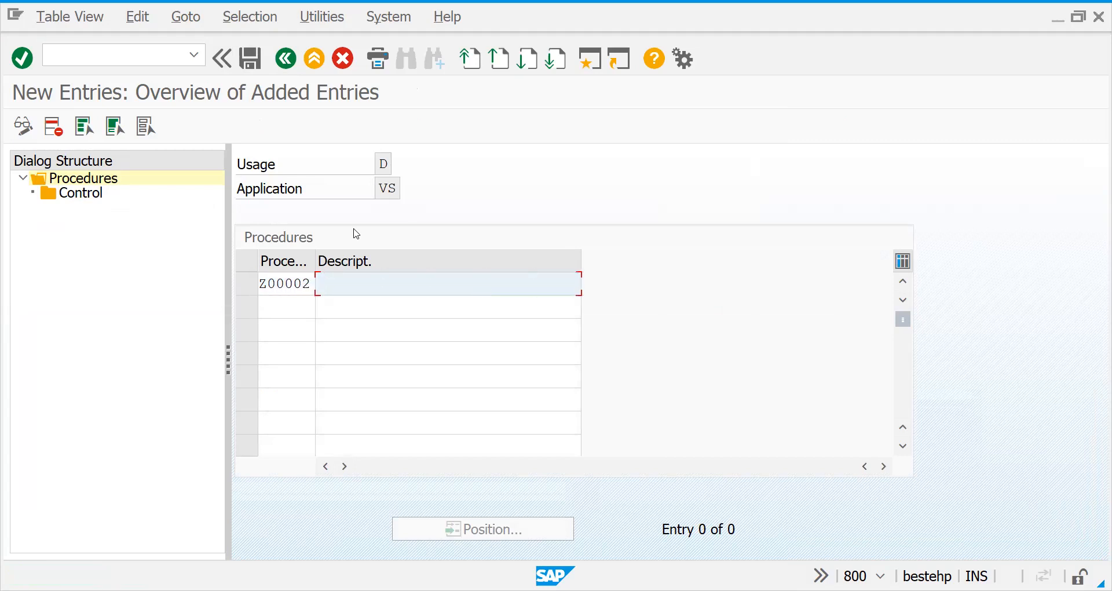
pyautogui.write('Cross selling proposal')
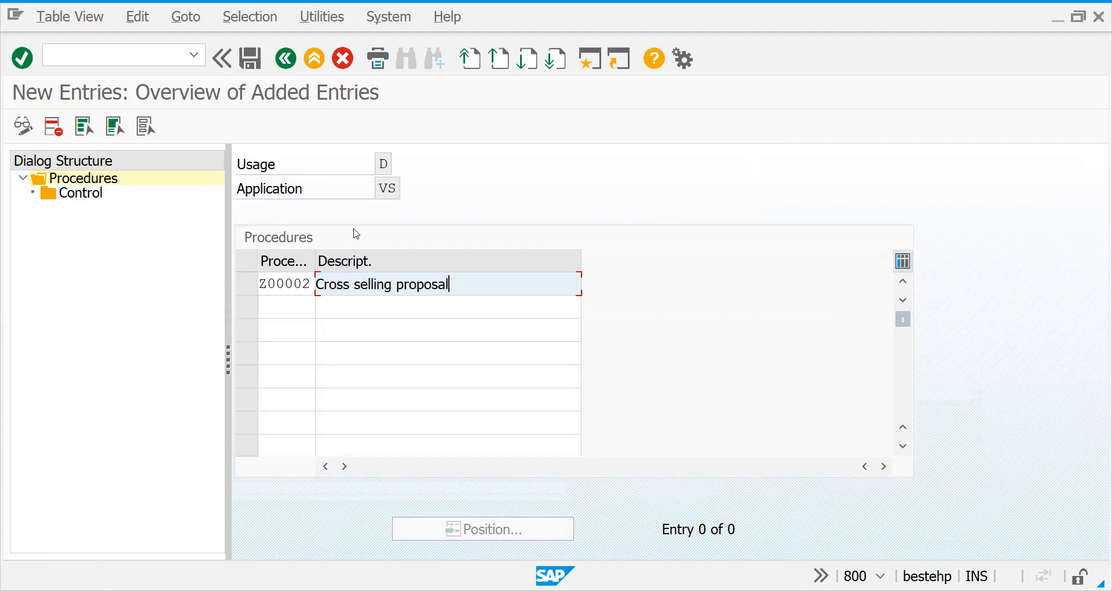
pyautogui.press('Return')
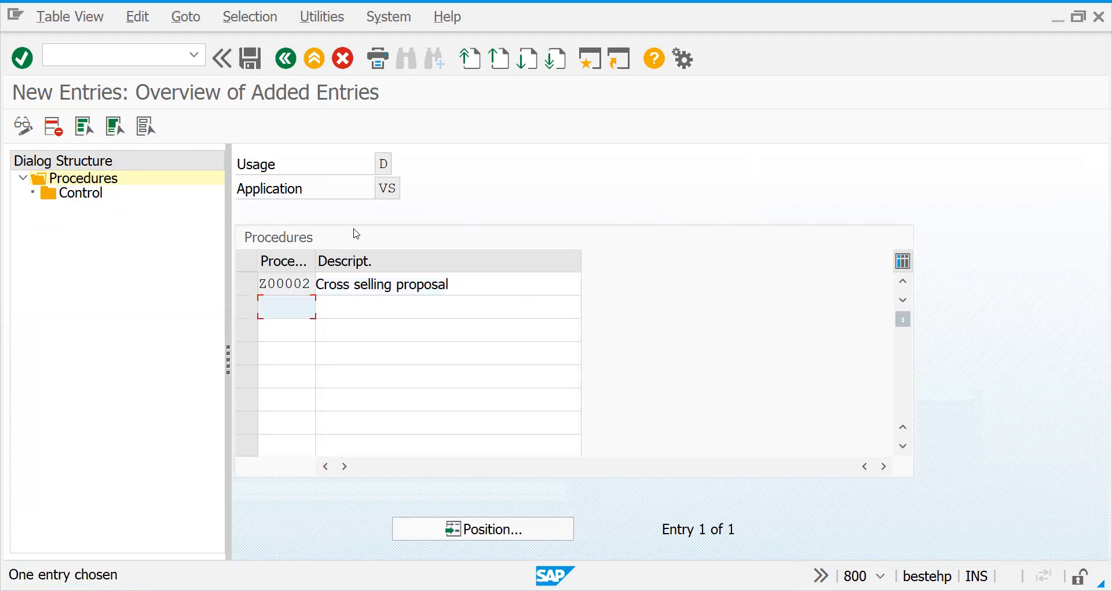
# Step: In the Control of procedure Z00002, add step 10 with condition type Z002
pyautogui.click(251, 288)
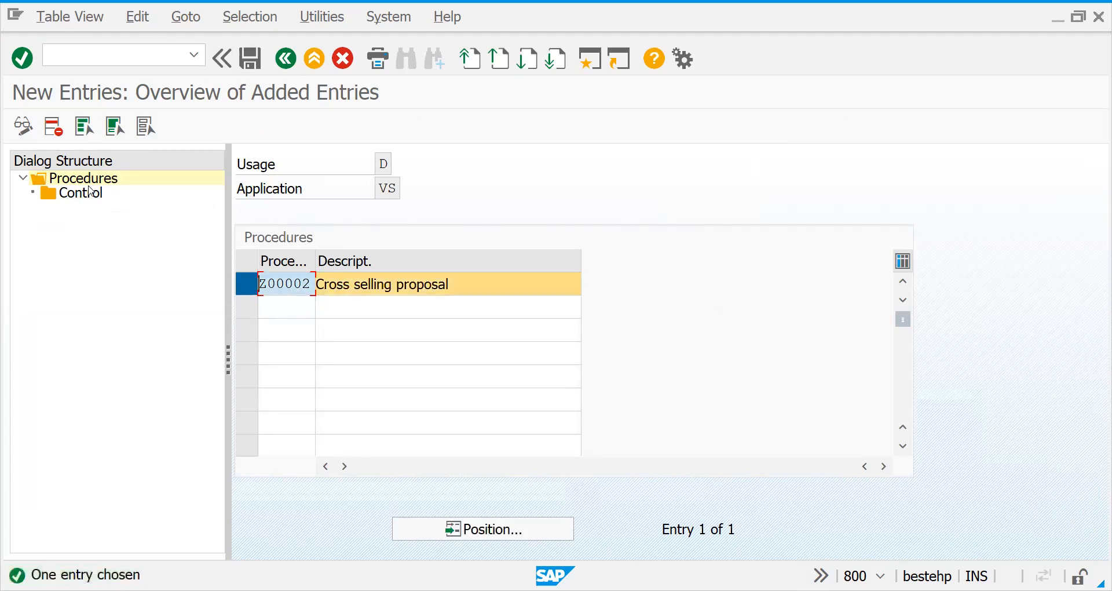
pyautogui.doubleClick(85, 193)
pyautogui.click(116, 129)
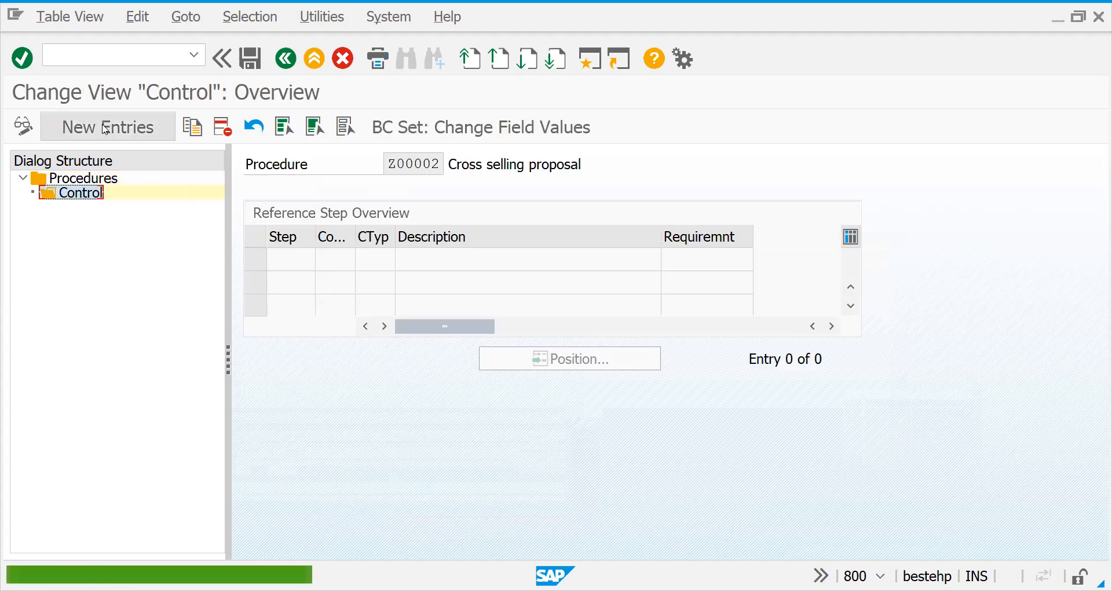
pyautogui.write('1-')
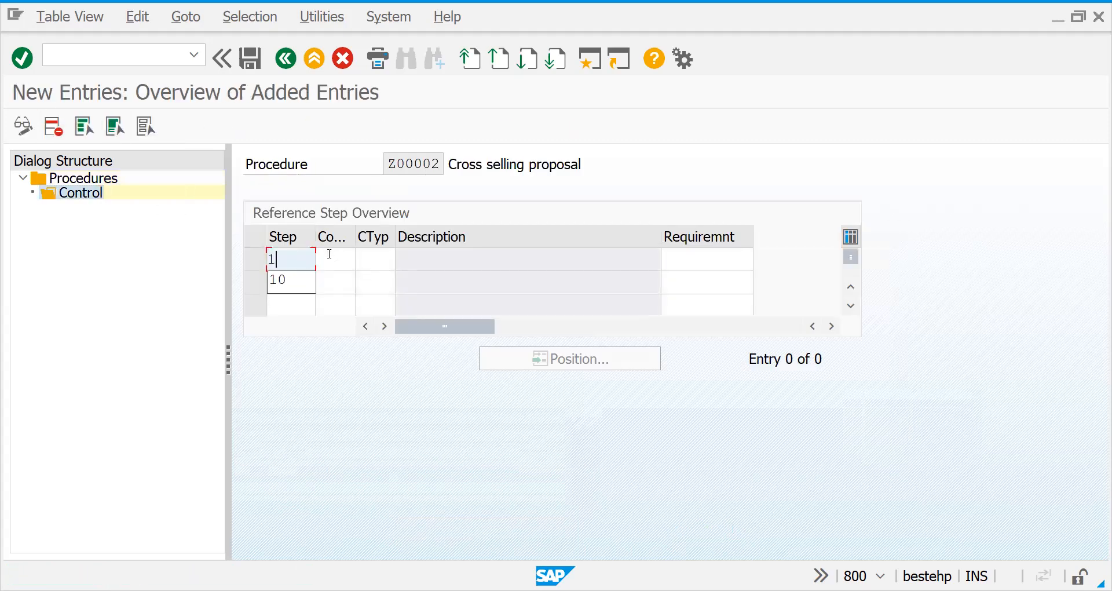
pyautogui.press('Tab')
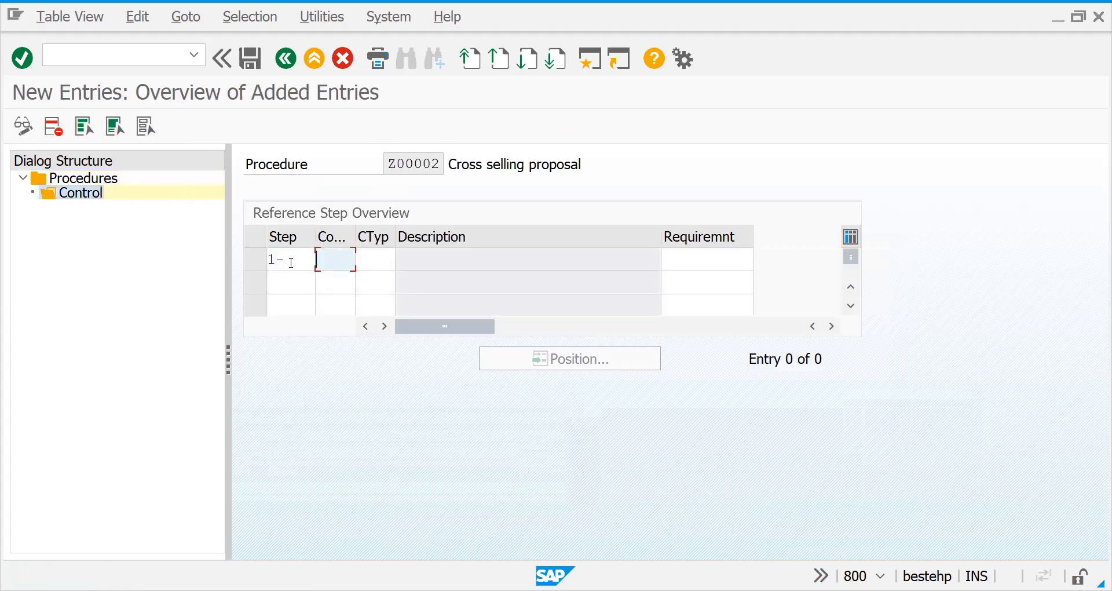
pyautogui.click(293, 262)
pyautogui.press('BackSpace')
pyautogui.press('Down')
pyautogui.press('Return')
pyautogui.press('Tab')
pyautogui.press('Tab')
pyautogui.write('Z002')
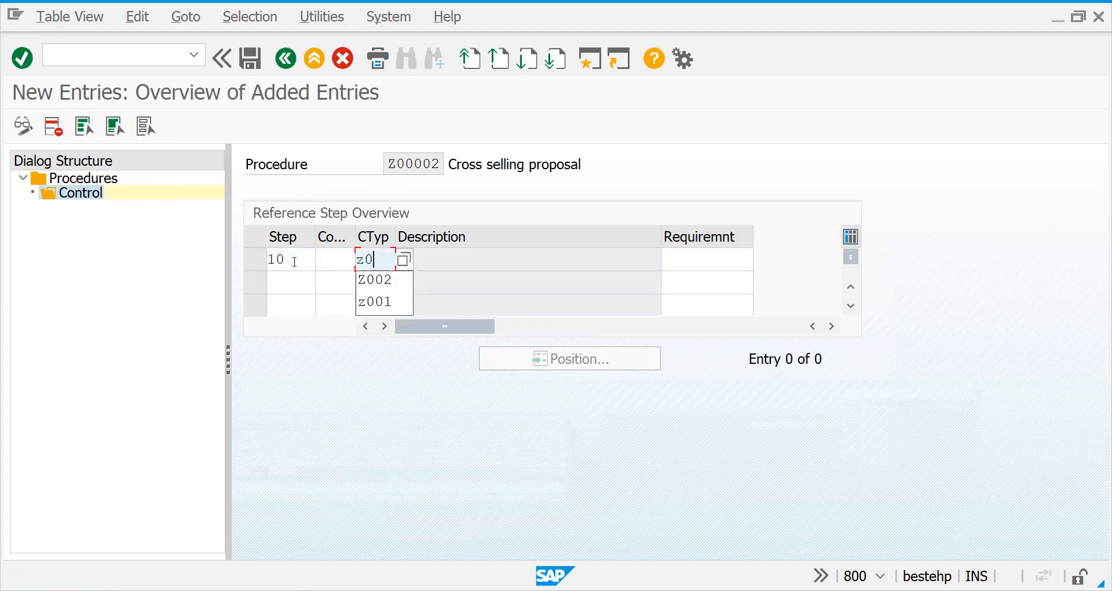
pyautogui.press('Return')
# Step: Save procedure Z00002 with its control step in the proposed customizing request and return to the activity selection
pyautogui.click(255, 260)
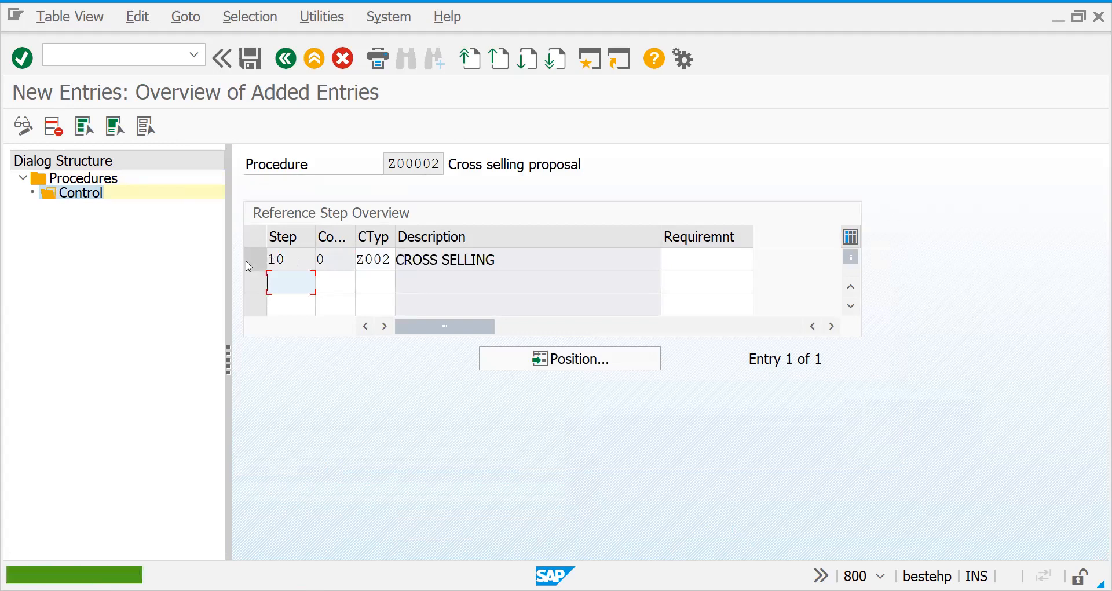
pyautogui.click(249, 58)
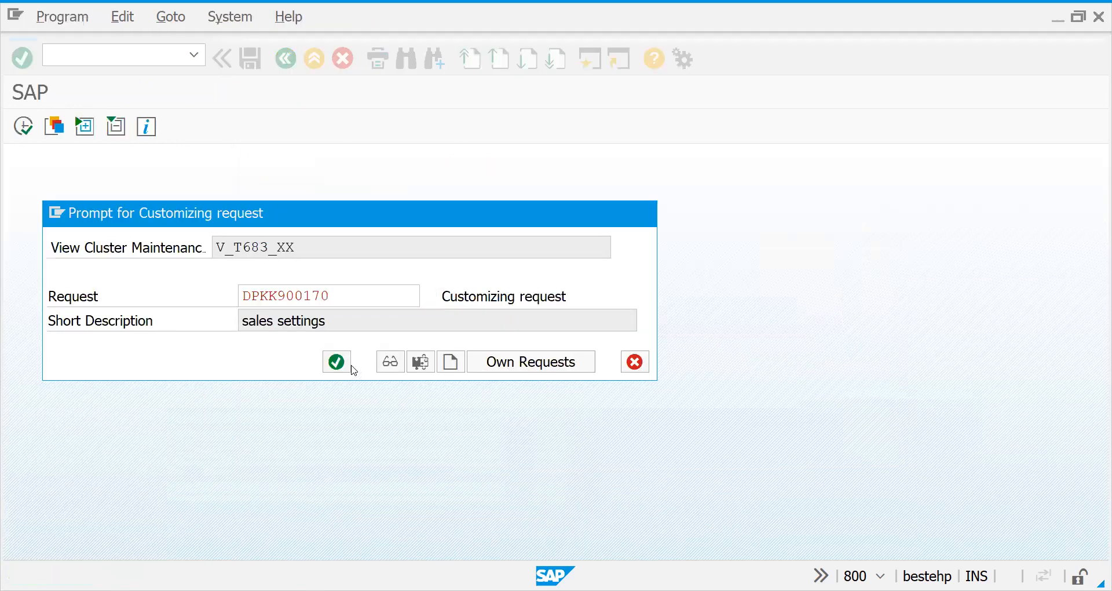
pyautogui.click(337, 361)
pyautogui.click(285, 58)
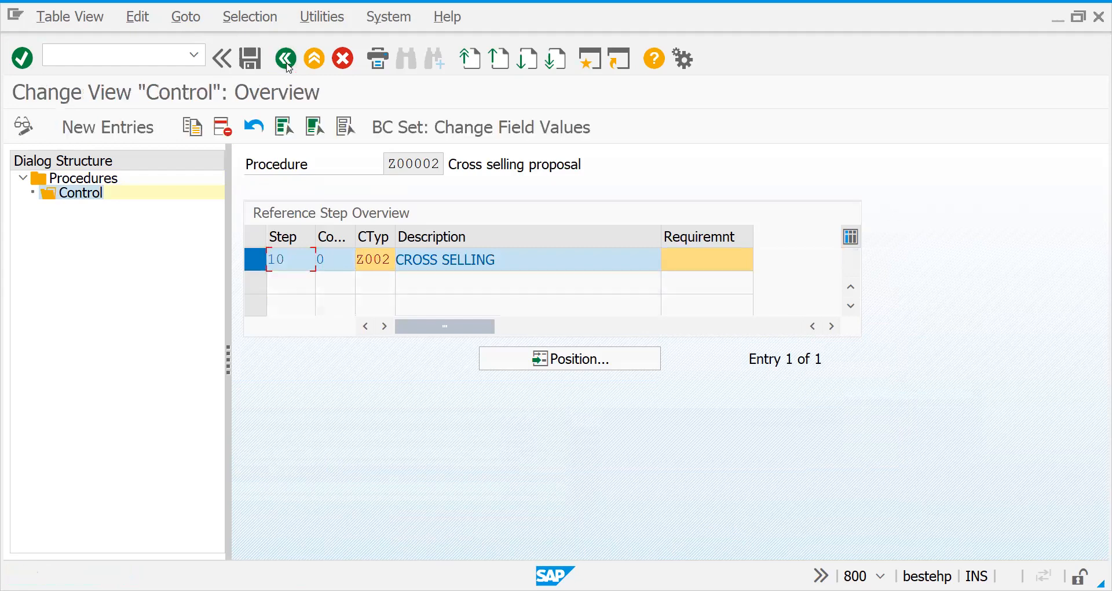
pyautogui.click(288, 64)
pyautogui.click(287, 65)
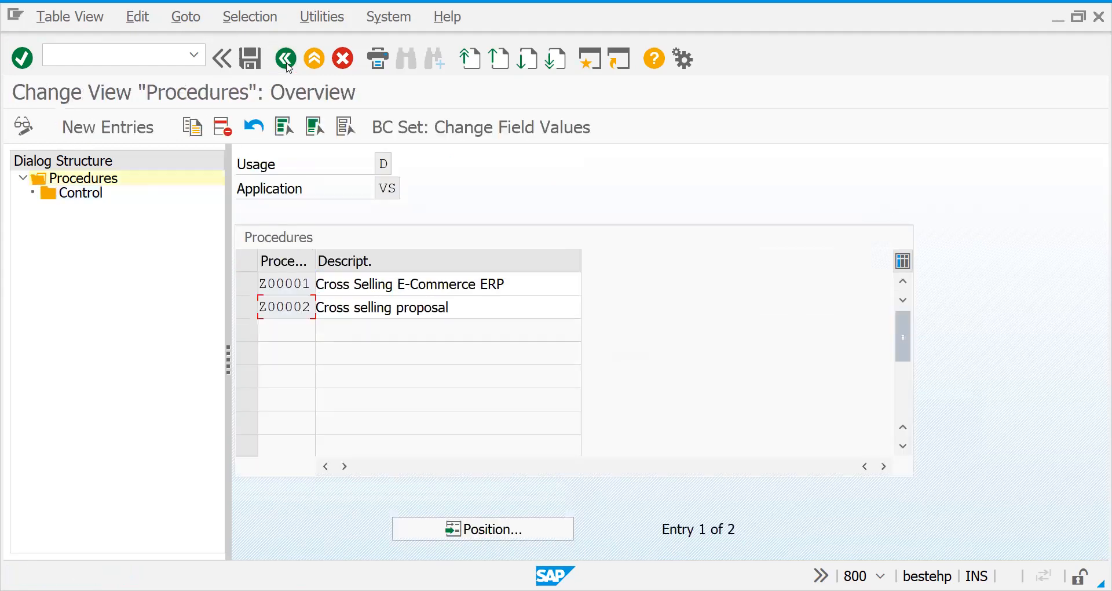
pyautogui.click(286, 60)
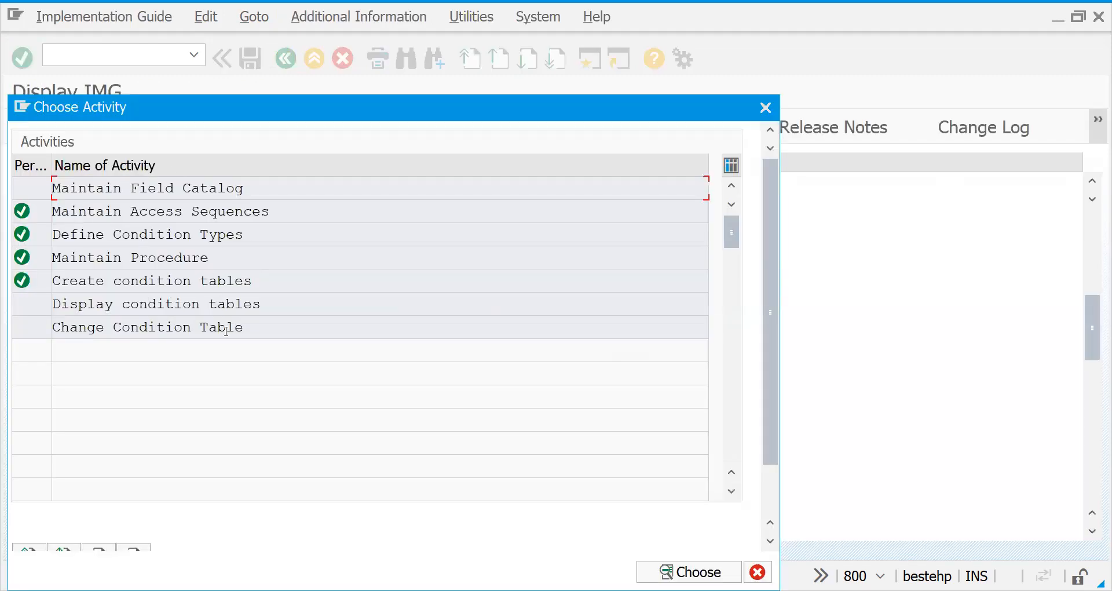
# Step: Under Maintain Field Catalog, review the fields allowed for cross selling, then leave the determination procedure activities
pyautogui.doubleClick(193, 188)
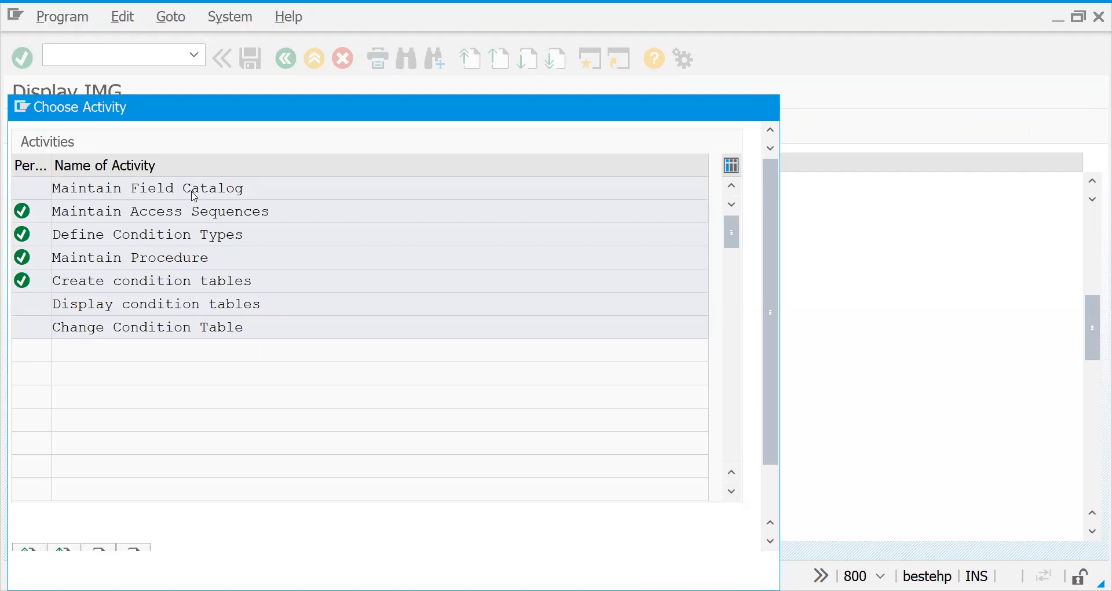
pyautogui.press('Return')
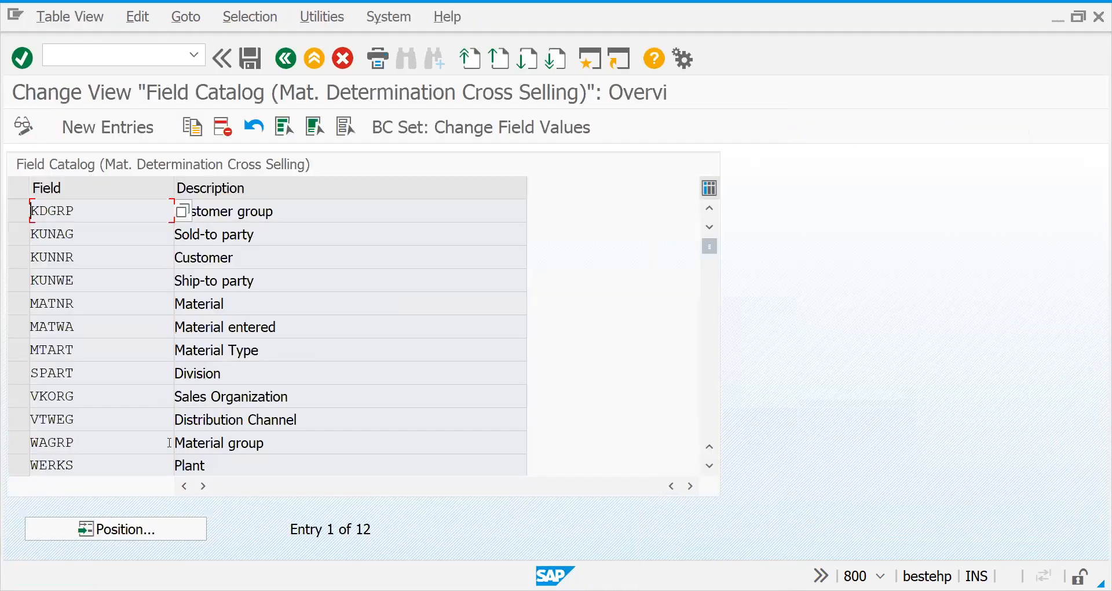
pyautogui.click(287, 60)
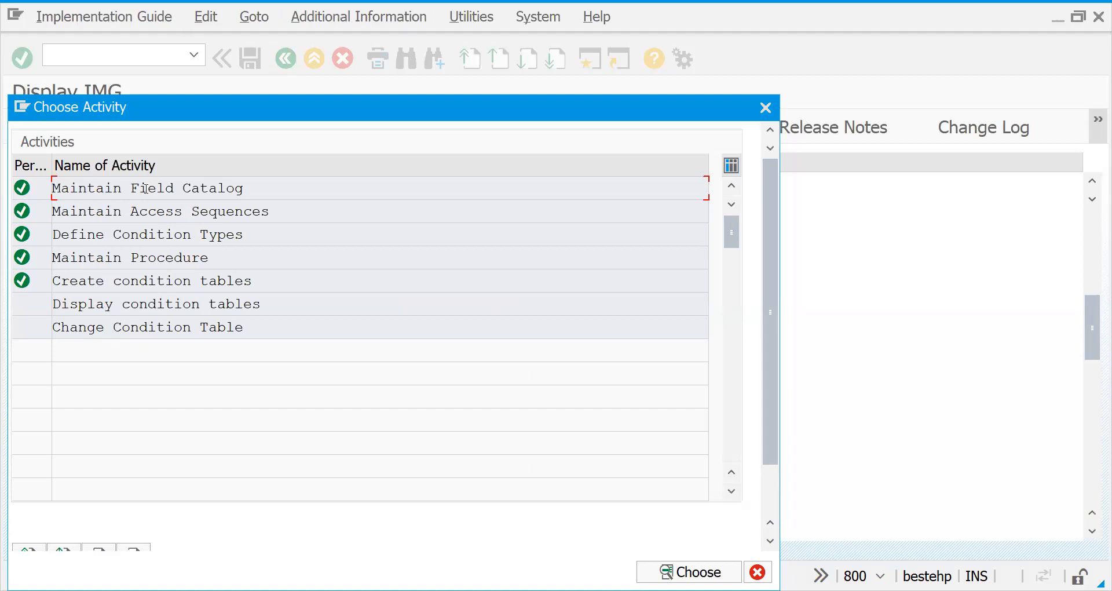
pyautogui.press('Escape')
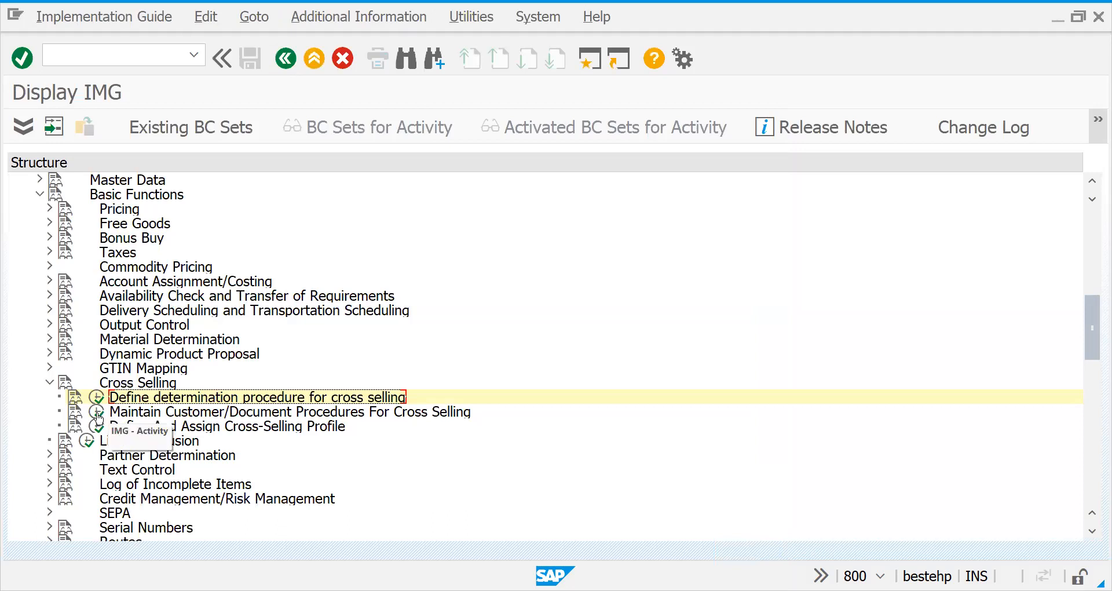
# Step: Under Maintain Customer/Document Procedures For Cross Selling, create customer procedure Z with the description cross selling
pyautogui.click(97, 414)
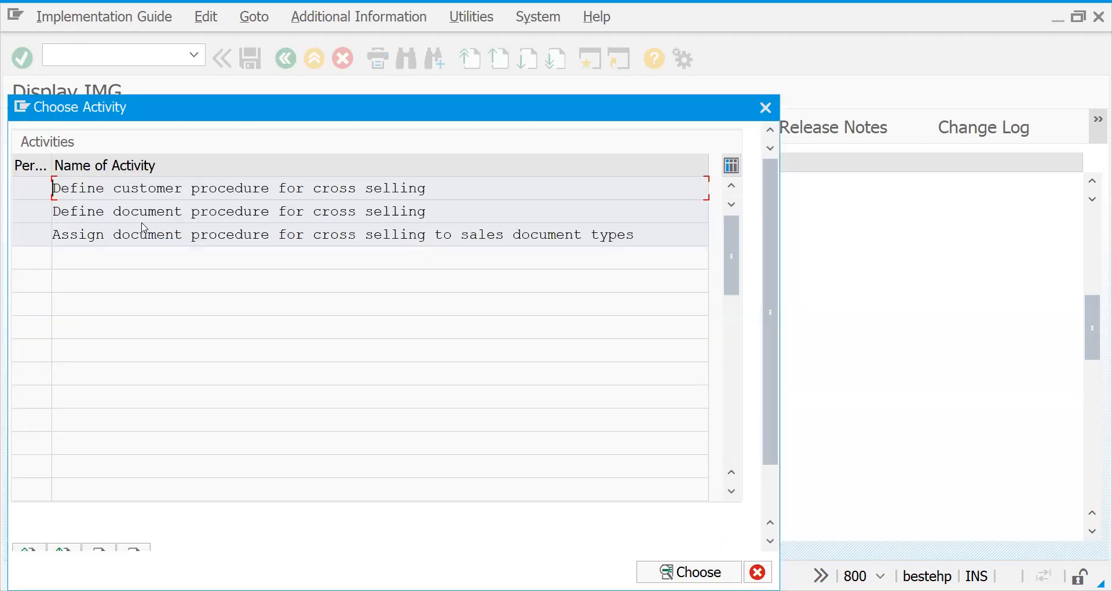
pyautogui.doubleClick(137, 191)
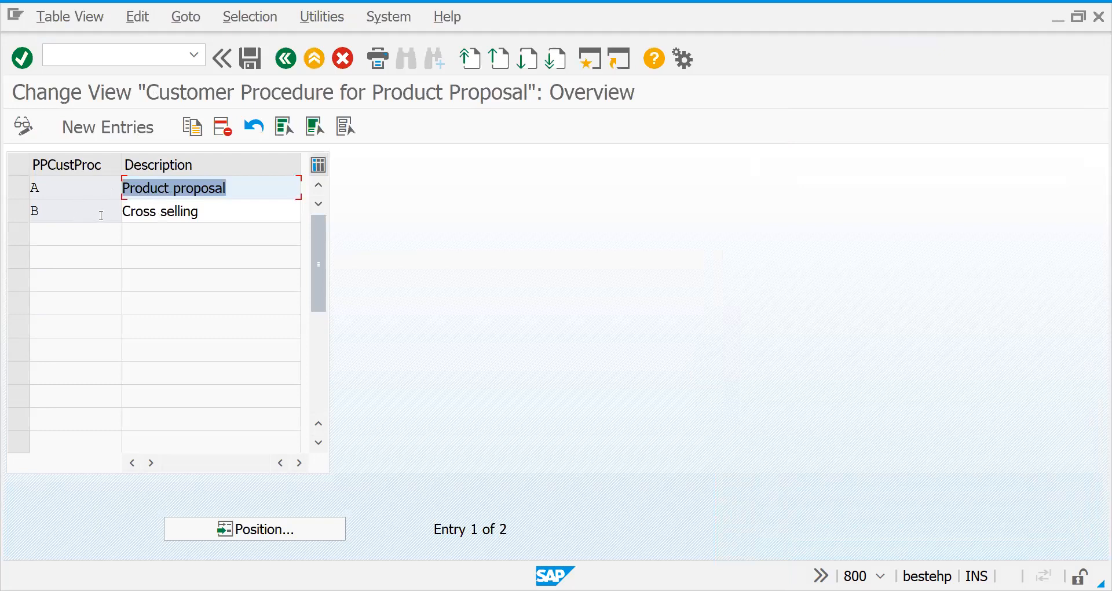
pyautogui.click(77, 216)
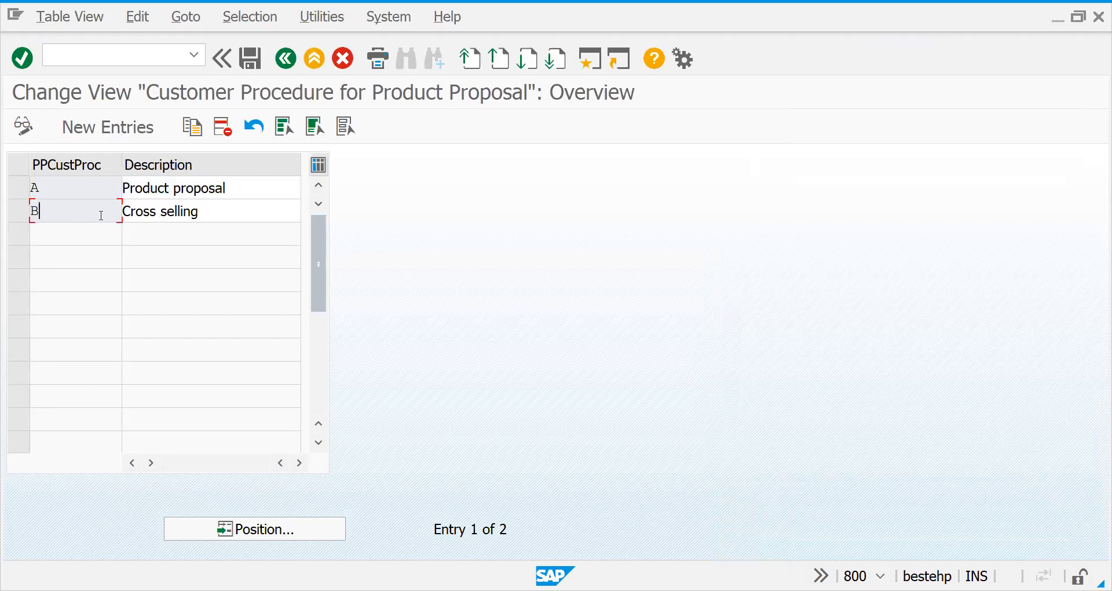
pyautogui.click(105, 129)
pyautogui.write('z')
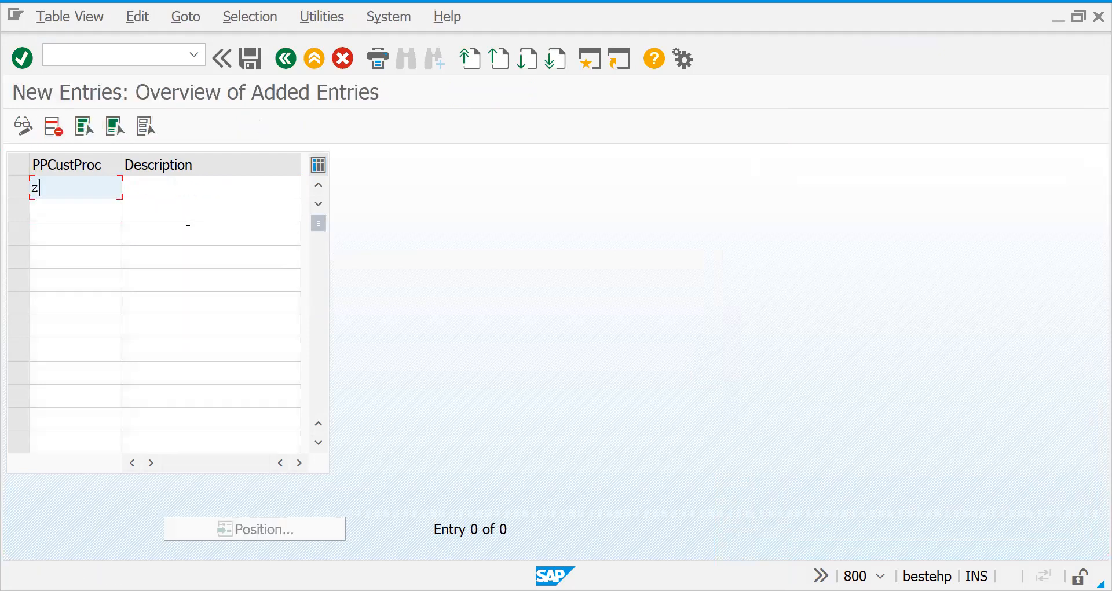
pyautogui.press('Tab')
pyautogui.write('cros')
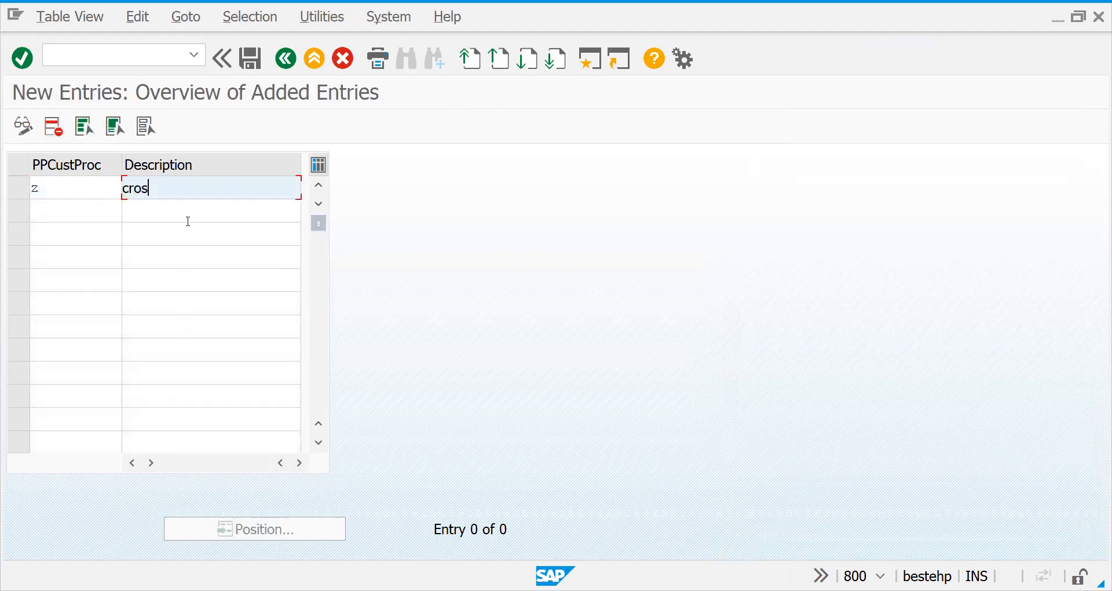
pyautogui.write('s selling')
pyautogui.press('Return')
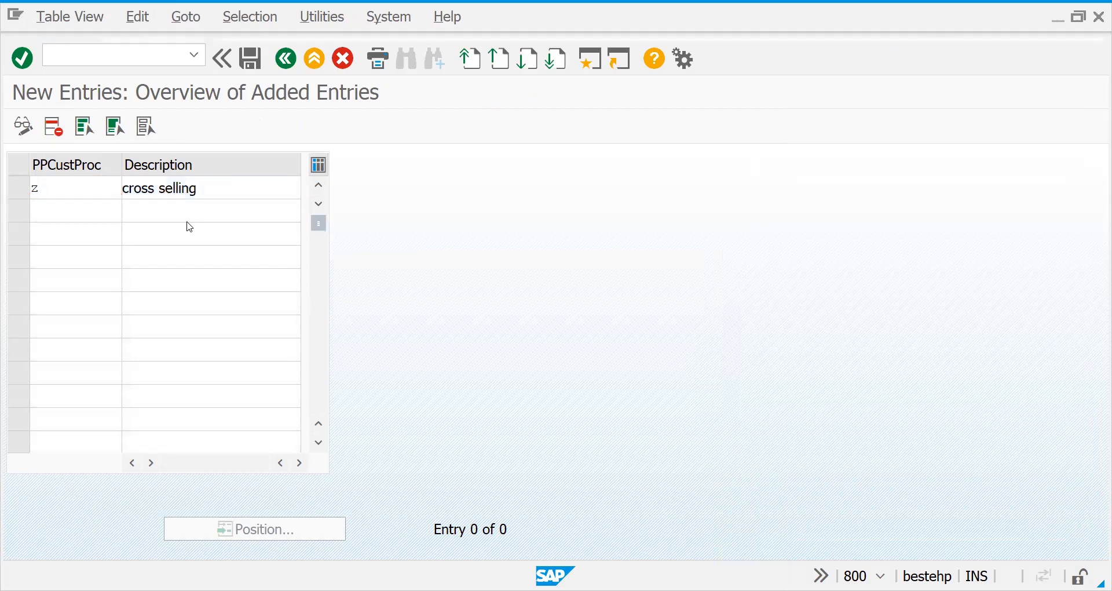
# Step: Save customer procedure Z in the proposed customizing request and return to the activity selection
pyautogui.hotkey('ctrl', 's')
pyautogui.press('Return')
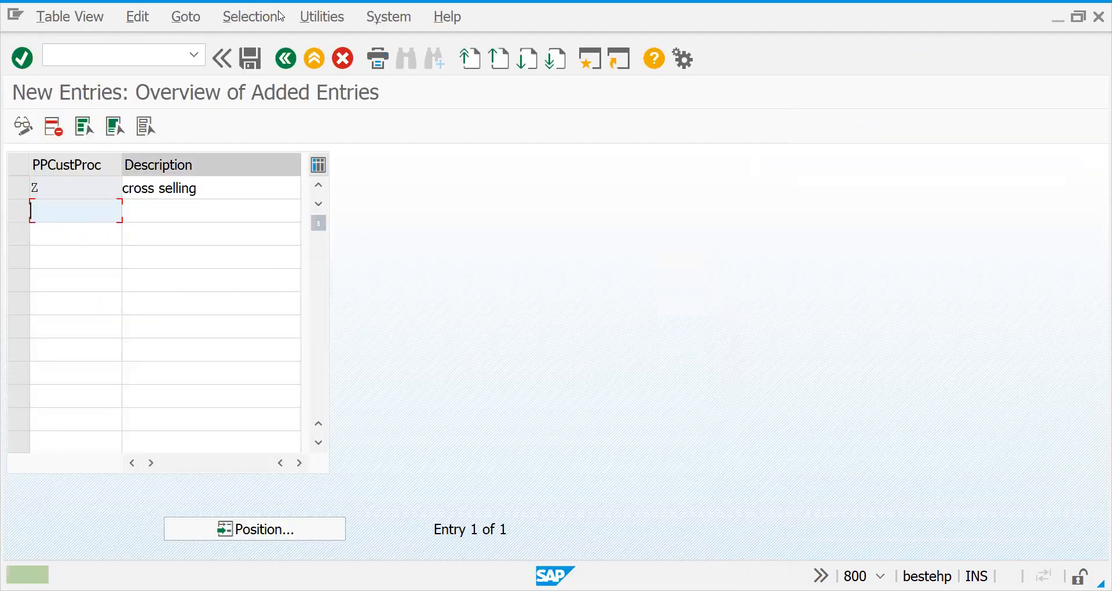
pyautogui.click(285, 58)
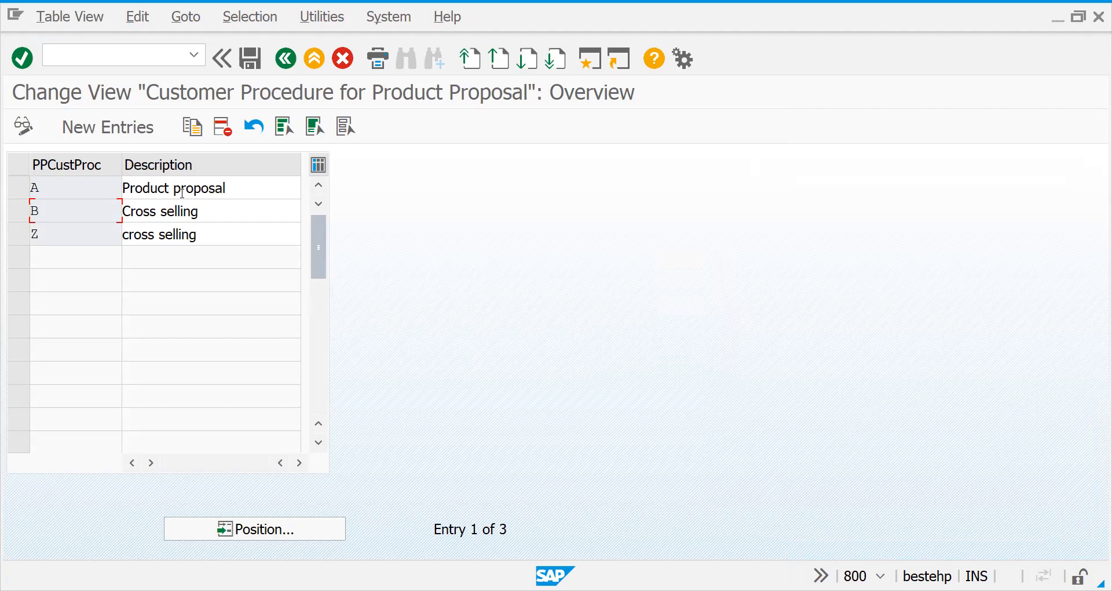
pyautogui.click(94, 236)
pyautogui.click(282, 60)
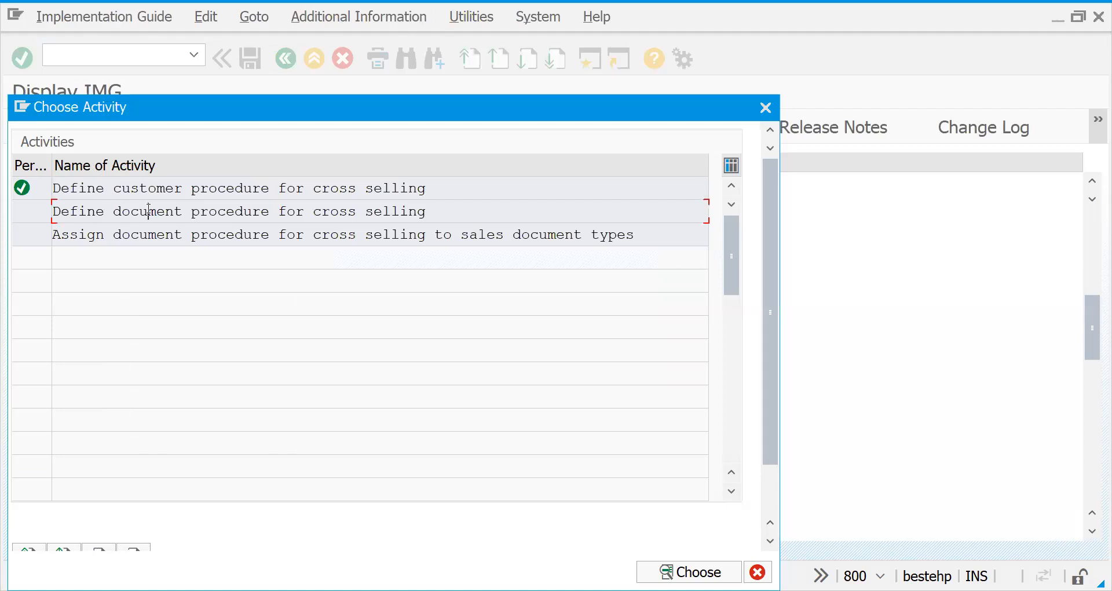
# Step: Under Define document procedure for cross selling, create document procedure Z with the description CROSS SELLING DOC
pyautogui.press('Escape')
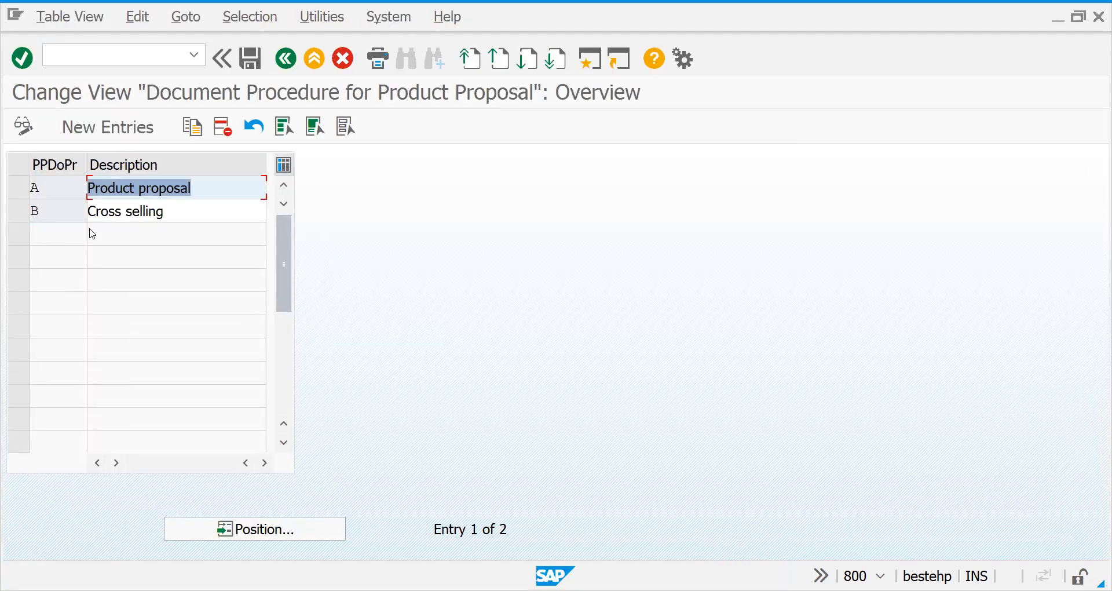
pyautogui.click(91, 139)
pyautogui.write('Z')
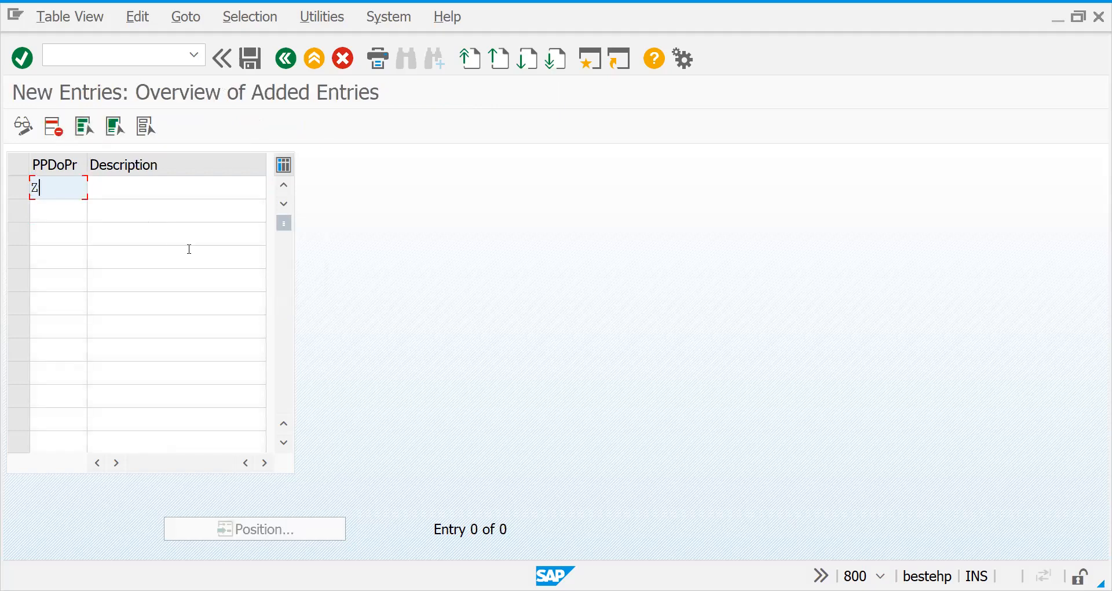
pyautogui.press('Tab')
pyautogui.write('CROSS')
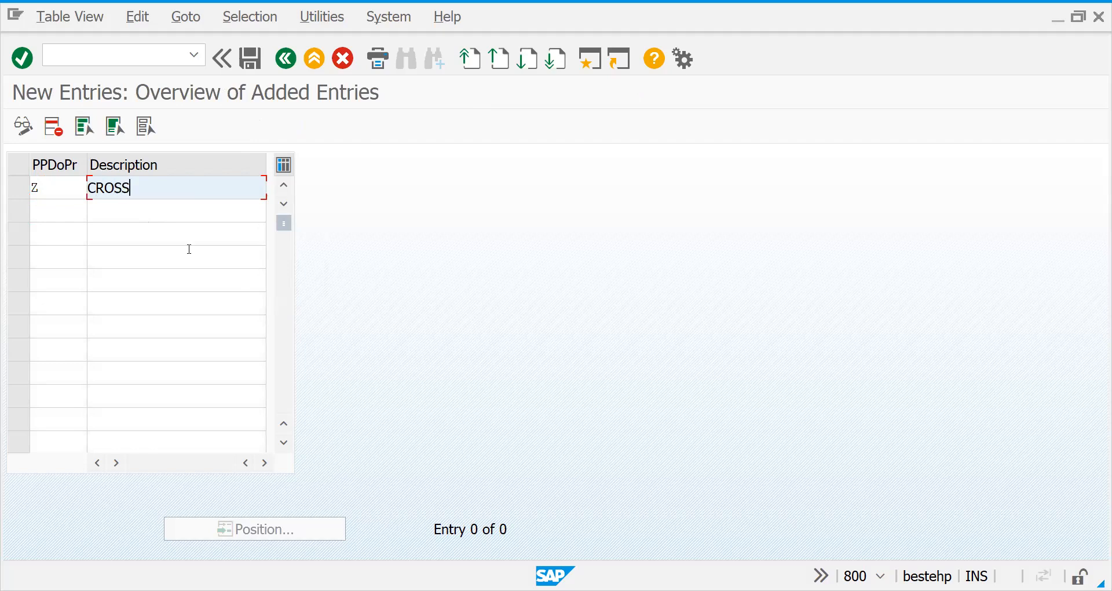
pyautogui.write(' SELLING DOC')
pyautogui.press('Return')
# Step: Save document procedure Z in the proposed customizing request and return to the activity selection
pyautogui.hotkey('ctrl', 's')
pyautogui.press('Return')
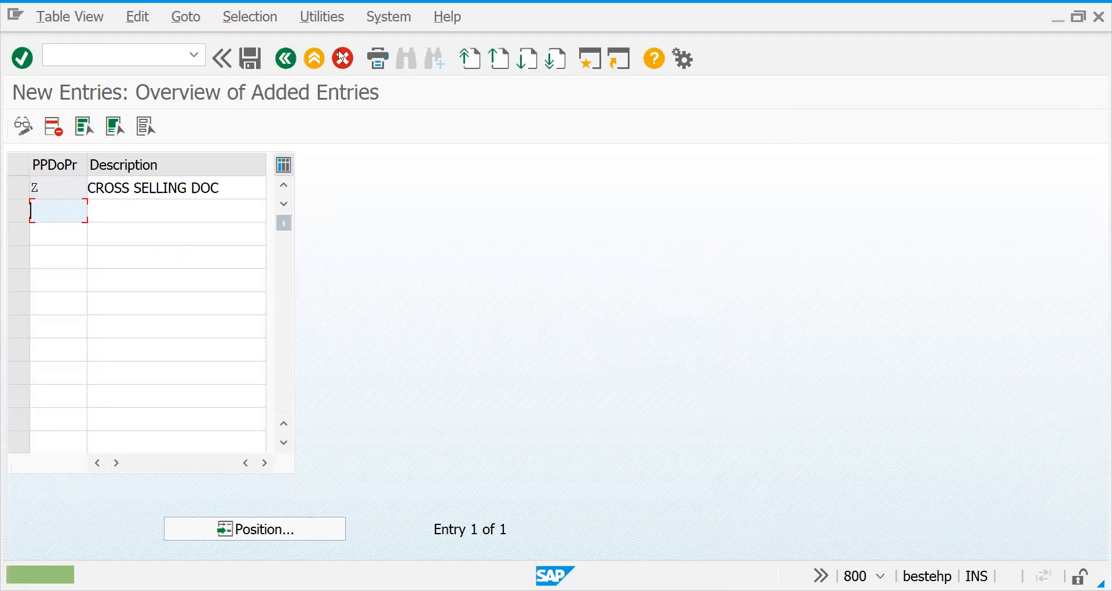
pyautogui.click(291, 67)
pyautogui.click(286, 59)
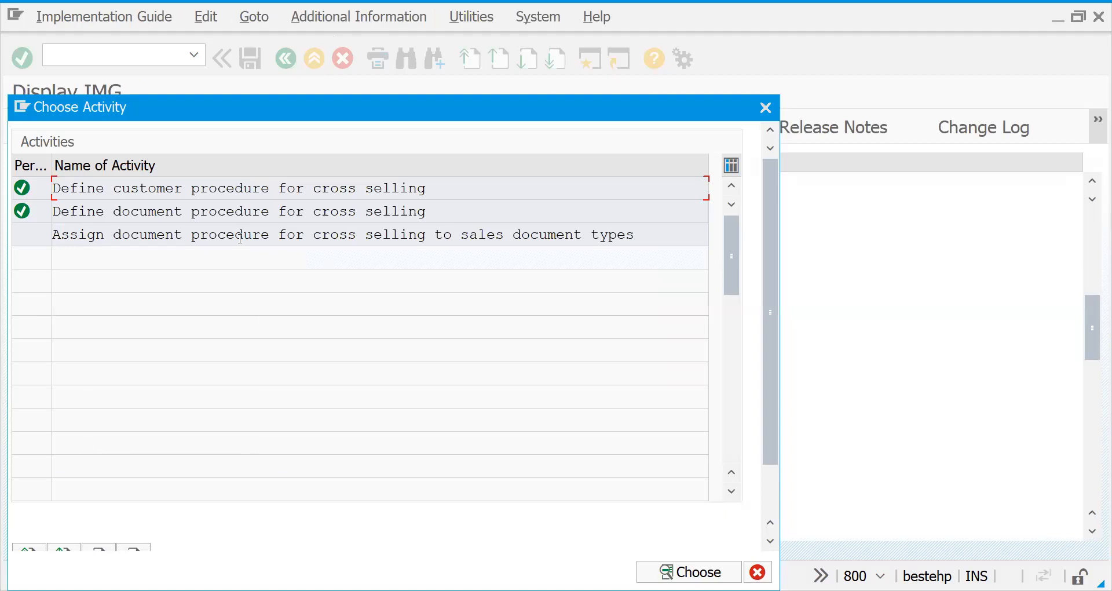
# Step: Assign document procedure Z (CROSS SELLING DOC) to sales document type ZOR1
pyautogui.doubleClick(239, 234)
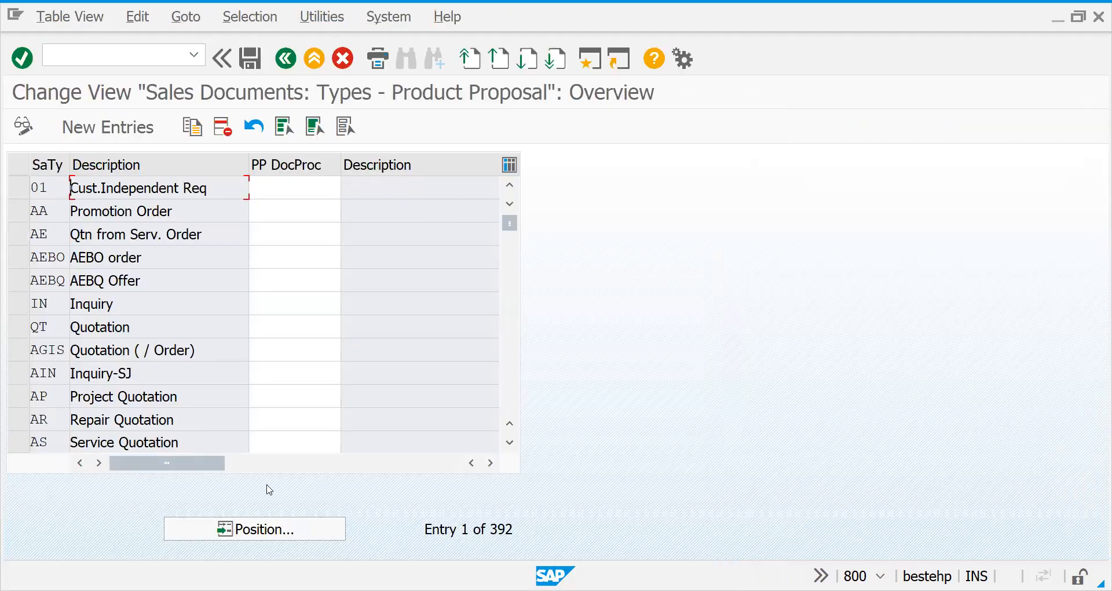
pyautogui.click(285, 529)
pyautogui.write('ZOR1')
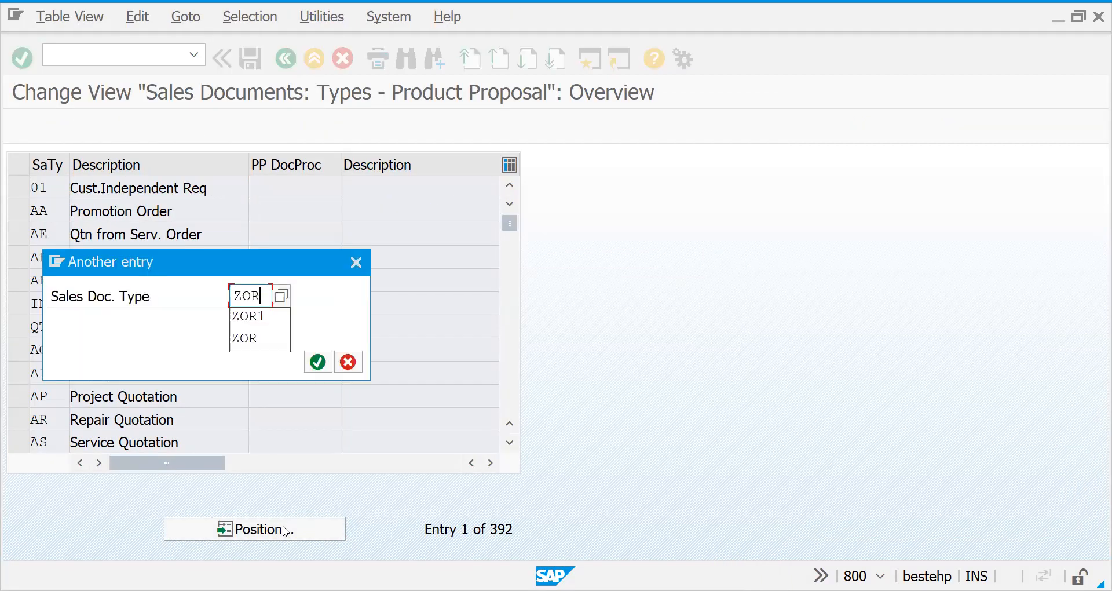
pyautogui.press('Return')
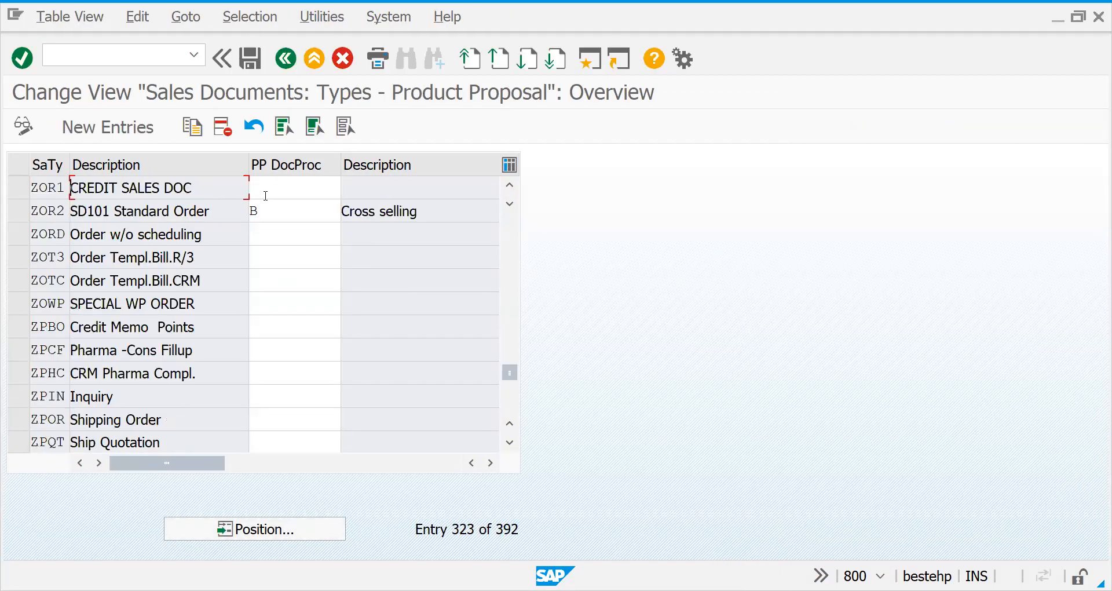
pyautogui.click(265, 195)
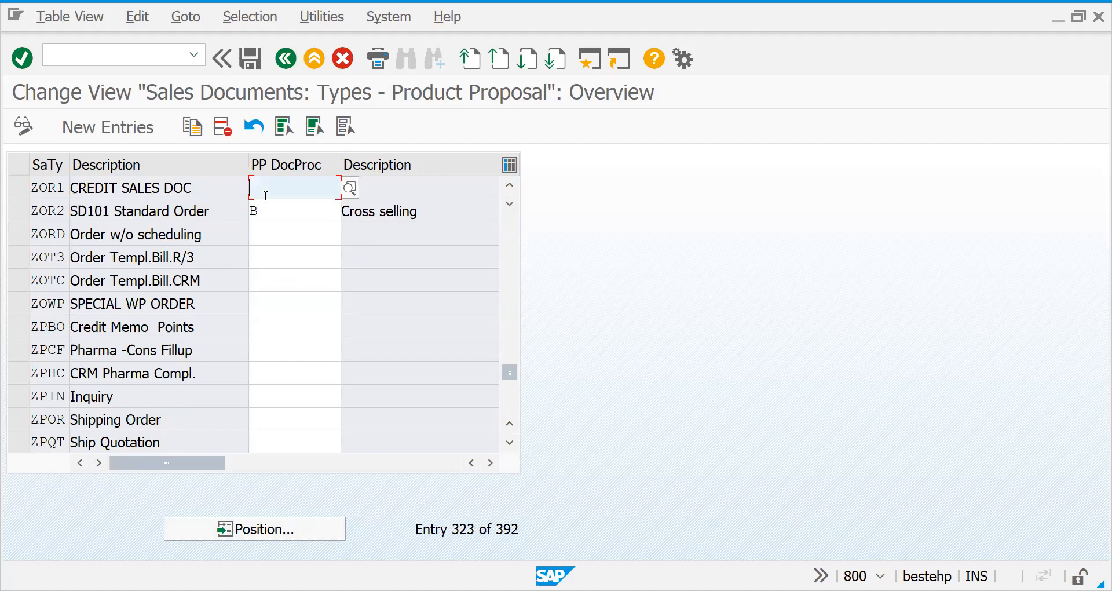
pyautogui.click(351, 194)
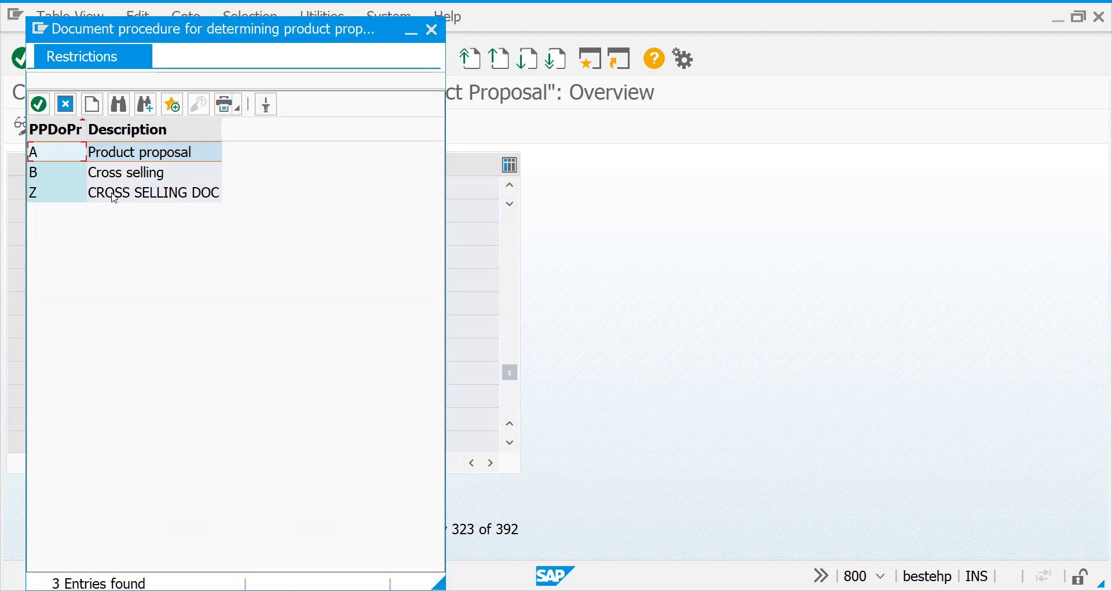
pyautogui.click(116, 194)
pyautogui.press('Return')
# Step: Save the ZOR1 assignment in the proposed customizing request and return to the IMG structure
pyautogui.hotkey('ctrl', 's')
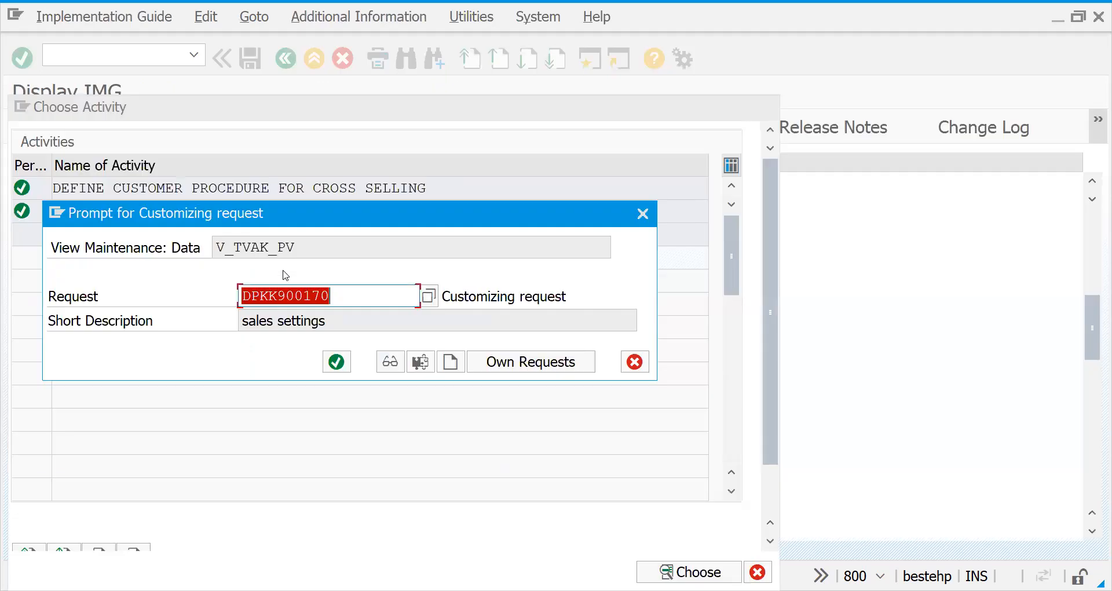
pyautogui.click(337, 362)
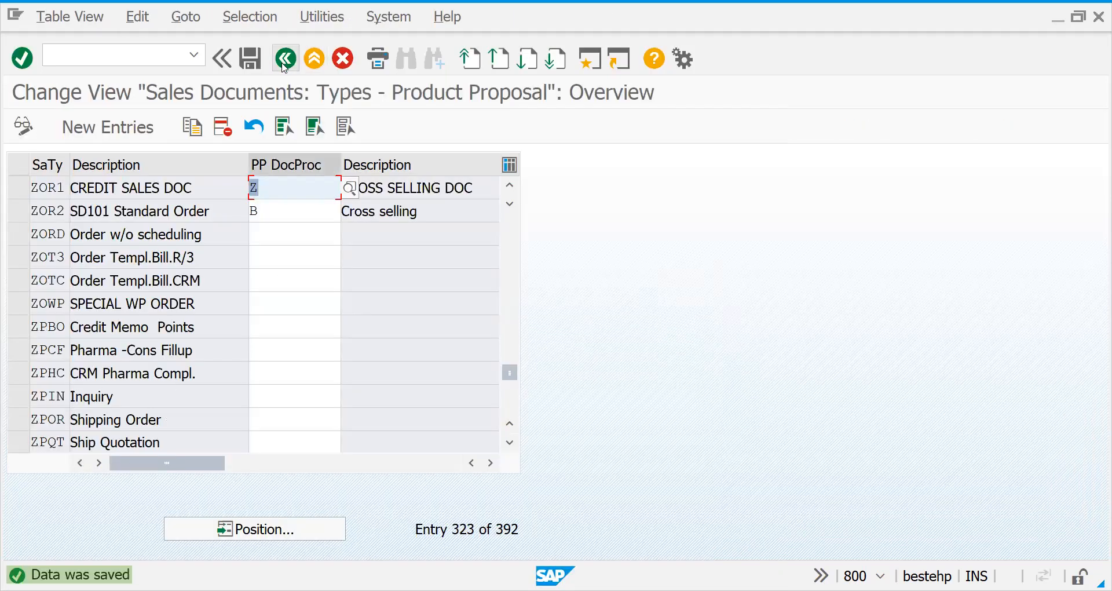
pyautogui.click(285, 60)
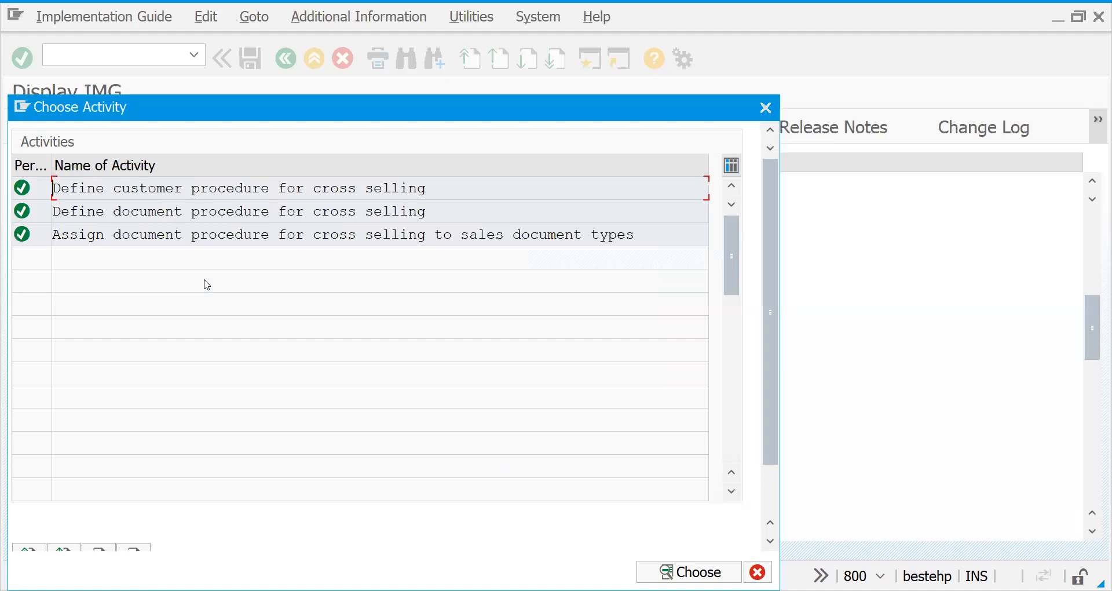
pyautogui.press('Escape')
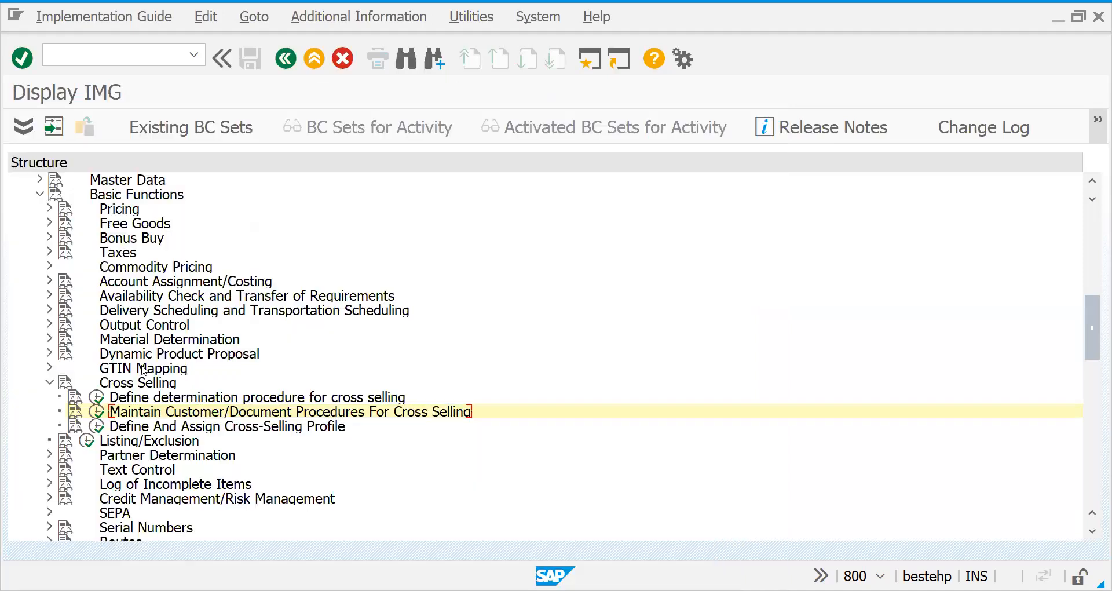
# Step: Under Define cross-selling profile, add a new profile Z00002 with the description CROSS SELLING PROPOS
pyautogui.click(97, 427)
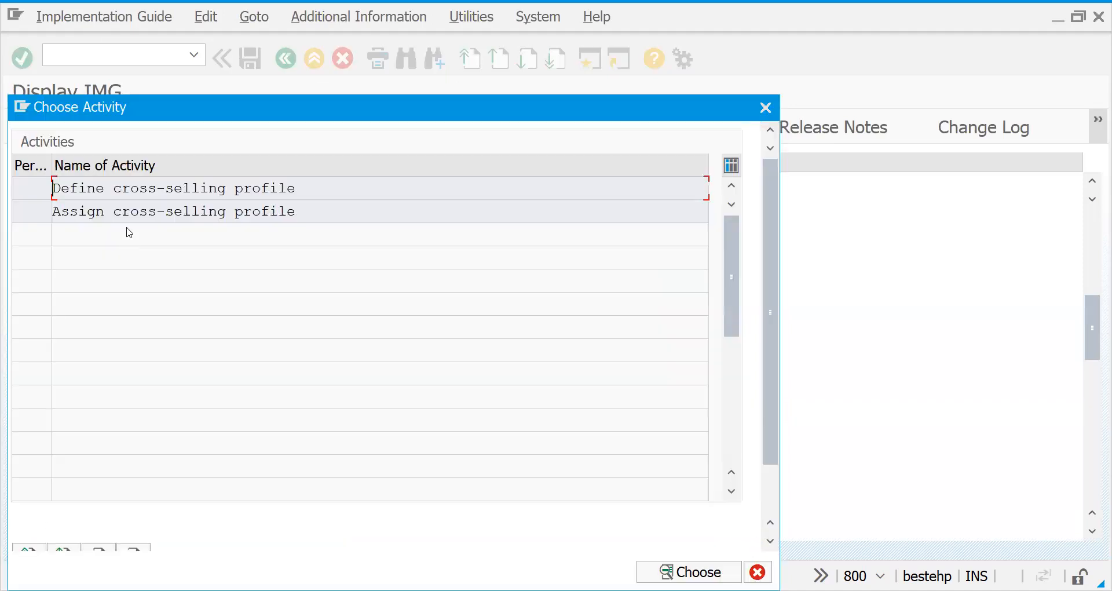
pyautogui.doubleClick(130, 189)
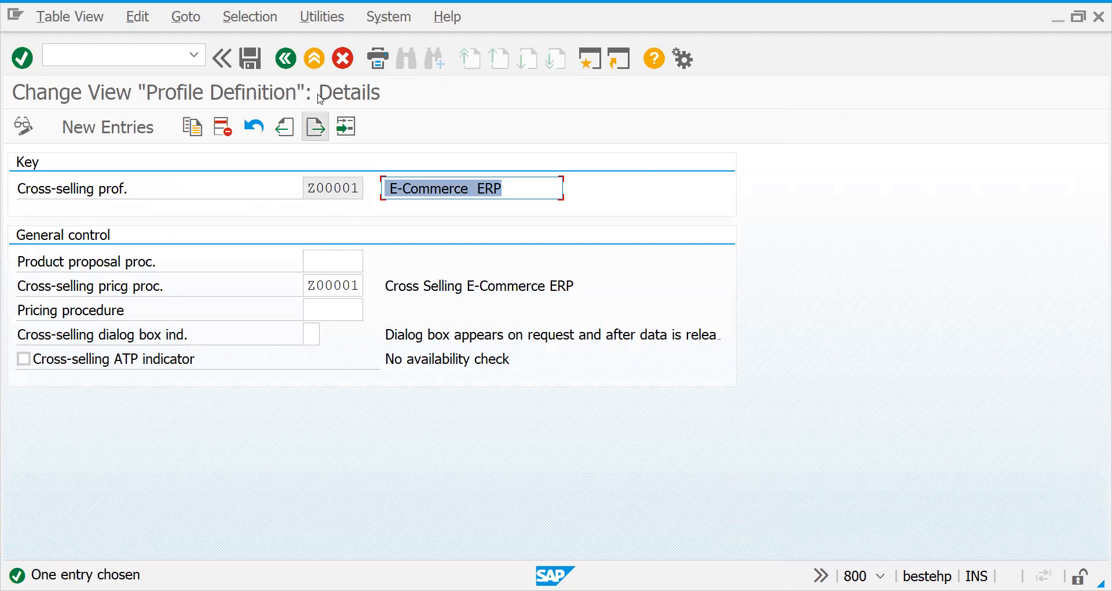
pyautogui.click(287, 58)
pyautogui.click(168, 126)
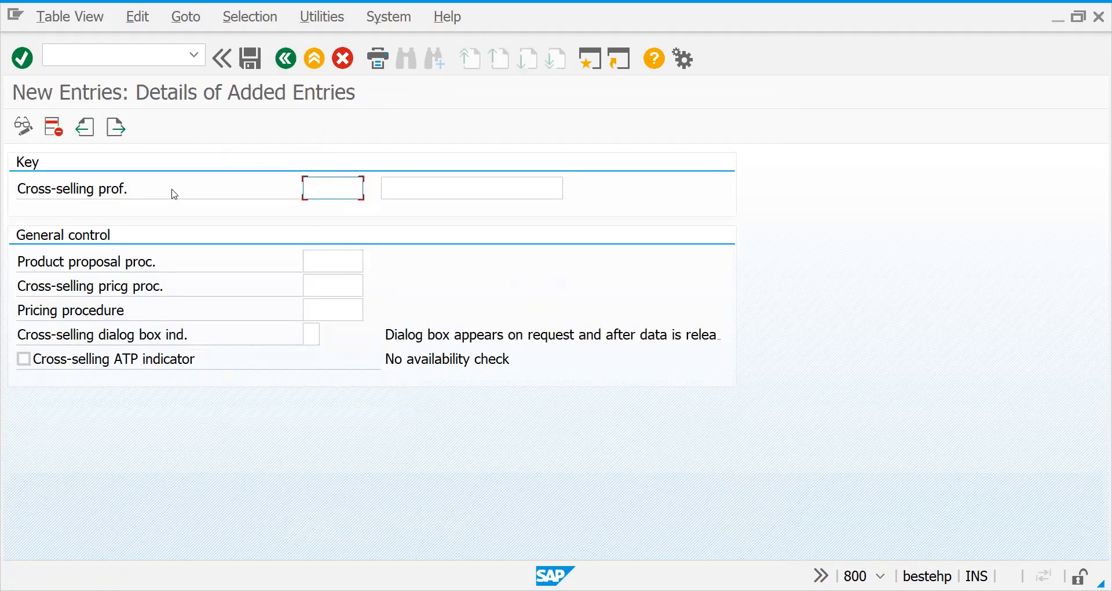
pyautogui.write('Z00002')
pyautogui.press('Tab')
pyautogui.write('CR')
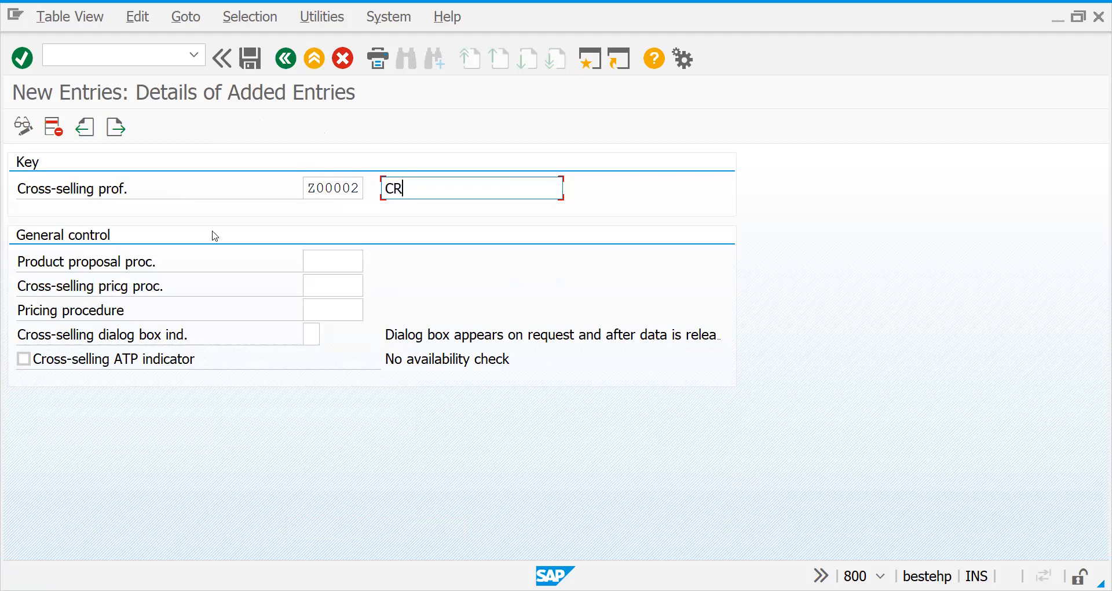
pyautogui.write('OSS SELLING PROPOS')
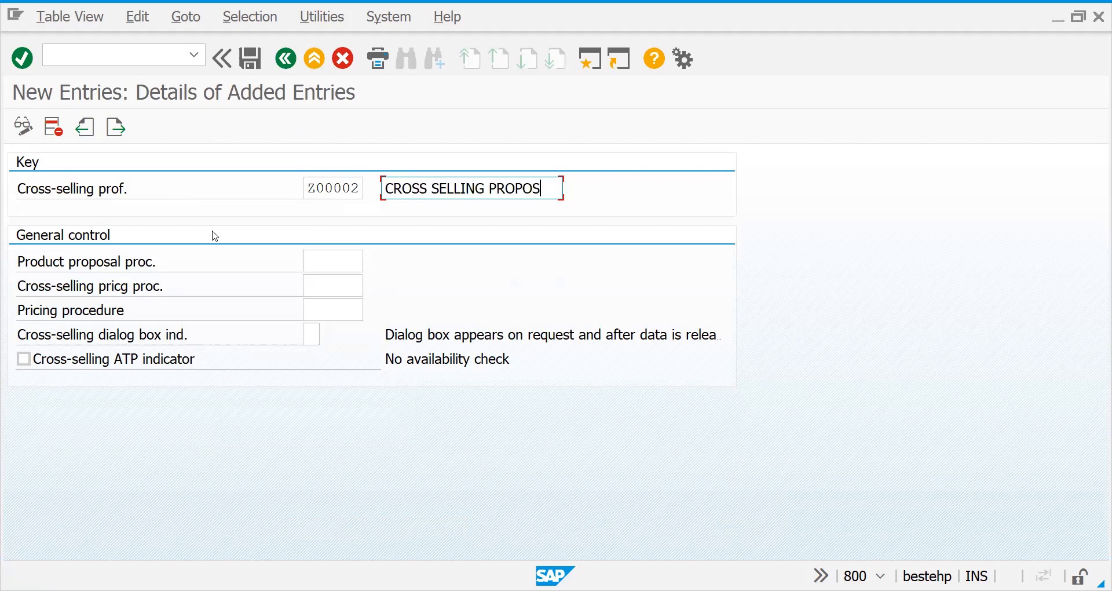
# Step: Assign cross-selling pricing procedure Z00002 (Cross selling proposal) to profile Z00002, leaving the product proposal procedure empty
pyautogui.click(324, 265)
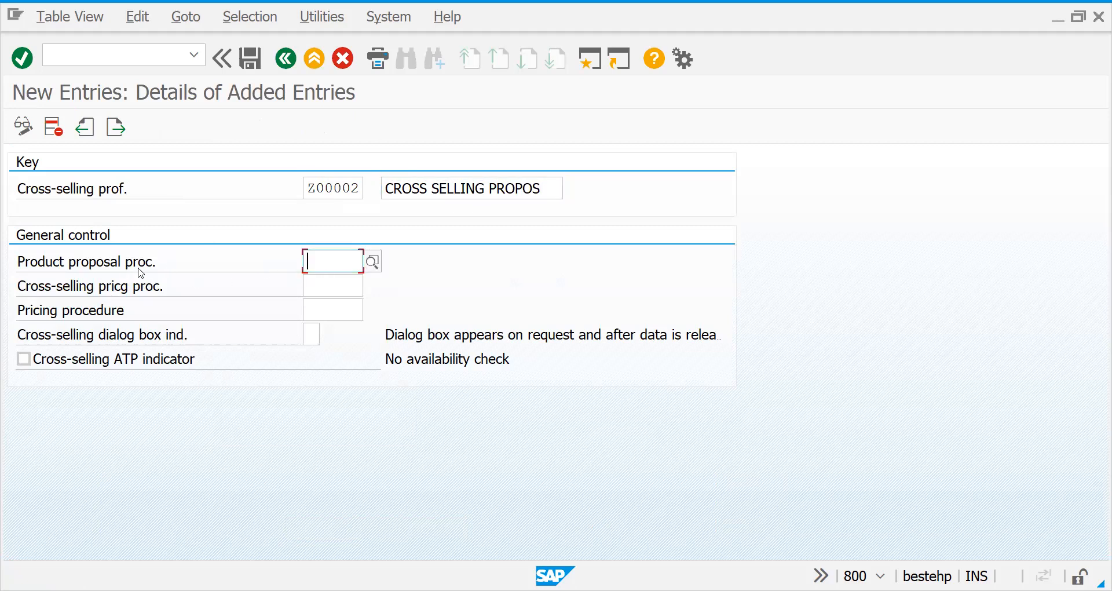
pyautogui.click(176, 295)
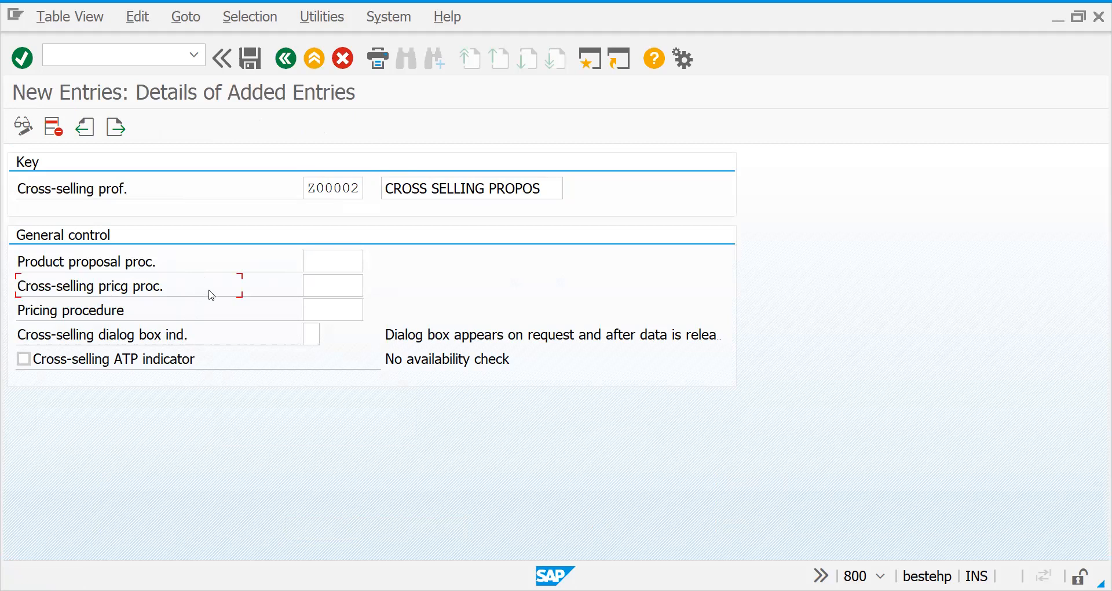
pyautogui.click(176, 267)
pyautogui.click(145, 296)
pyautogui.click(347, 286)
pyautogui.click(373, 286)
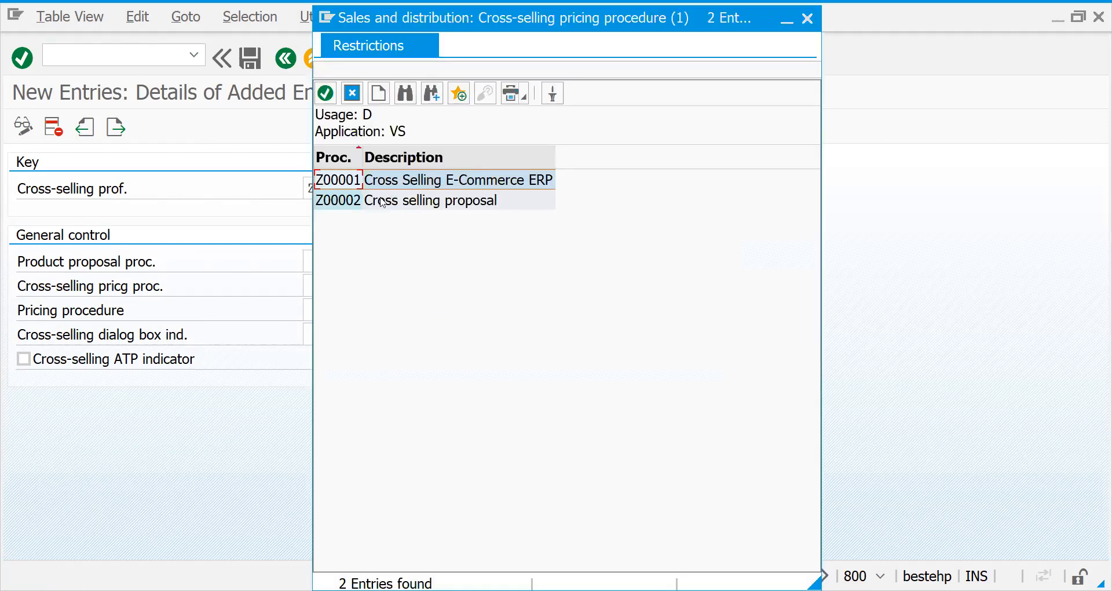
pyautogui.doubleClick(352, 200)
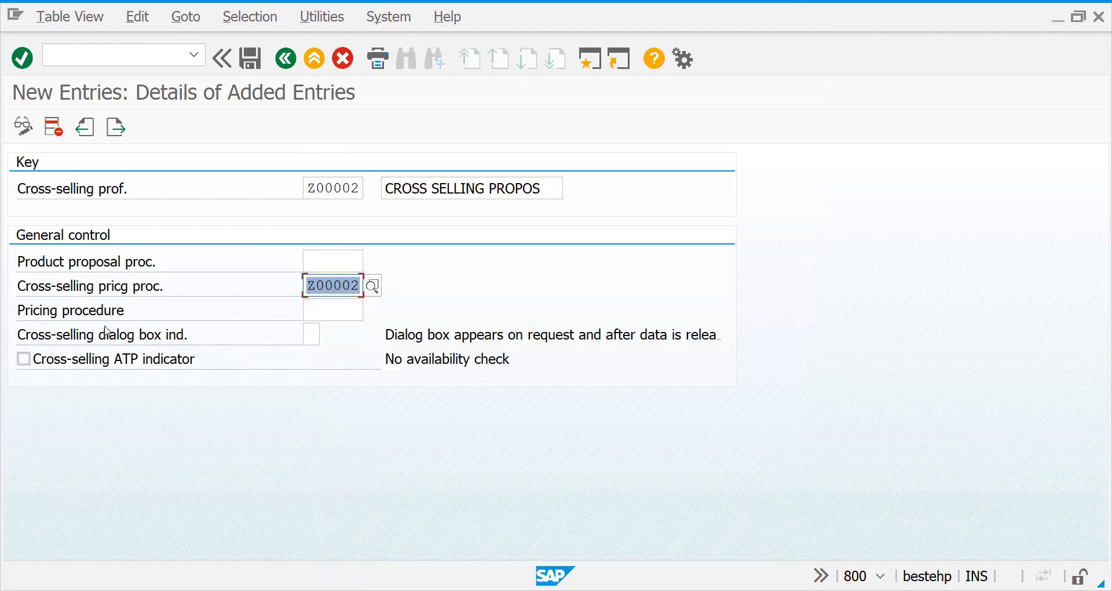
# Step: Set the profile's pricing procedure to ZDR000 (DRUVAN FOODS BASIC PRCING) from the list of available procedures
pyautogui.click(319, 312)
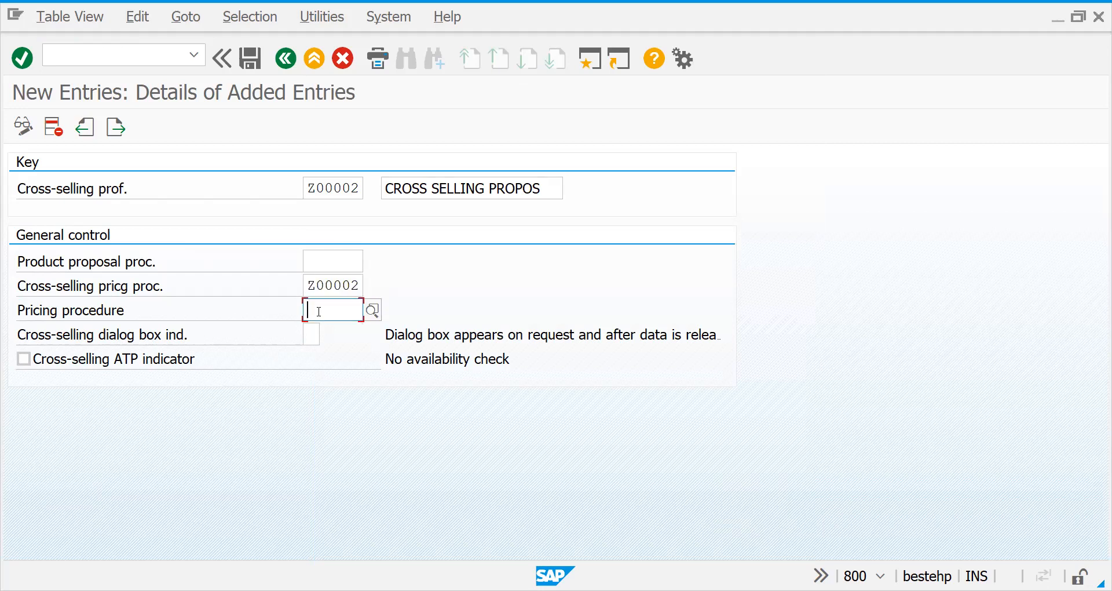
pyautogui.click(372, 311)
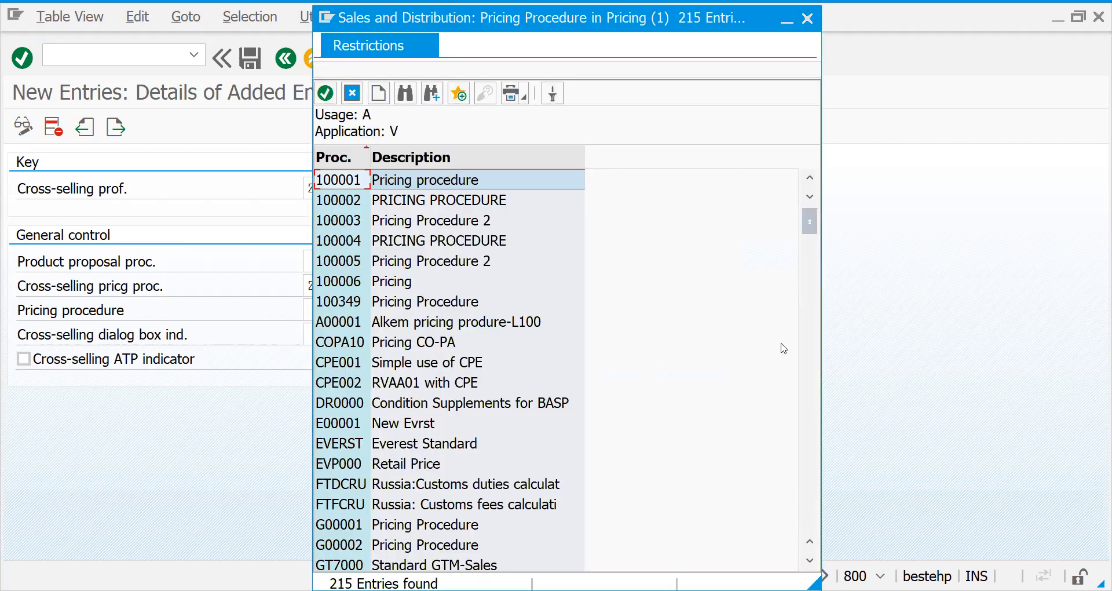
pyautogui.click(813, 477)
pyautogui.click(813, 478)
pyautogui.click(812, 478)
pyautogui.click(813, 478)
pyautogui.click(815, 481)
pyautogui.click(815, 482)
pyautogui.click(814, 482)
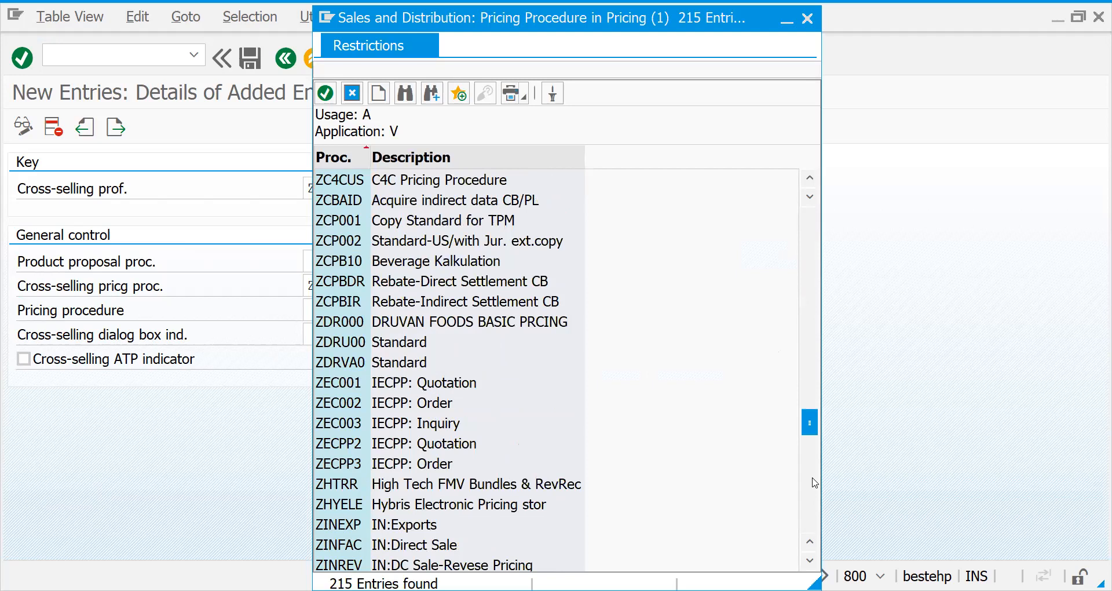
pyautogui.click(445, 322)
pyautogui.doubleClick(445, 321)
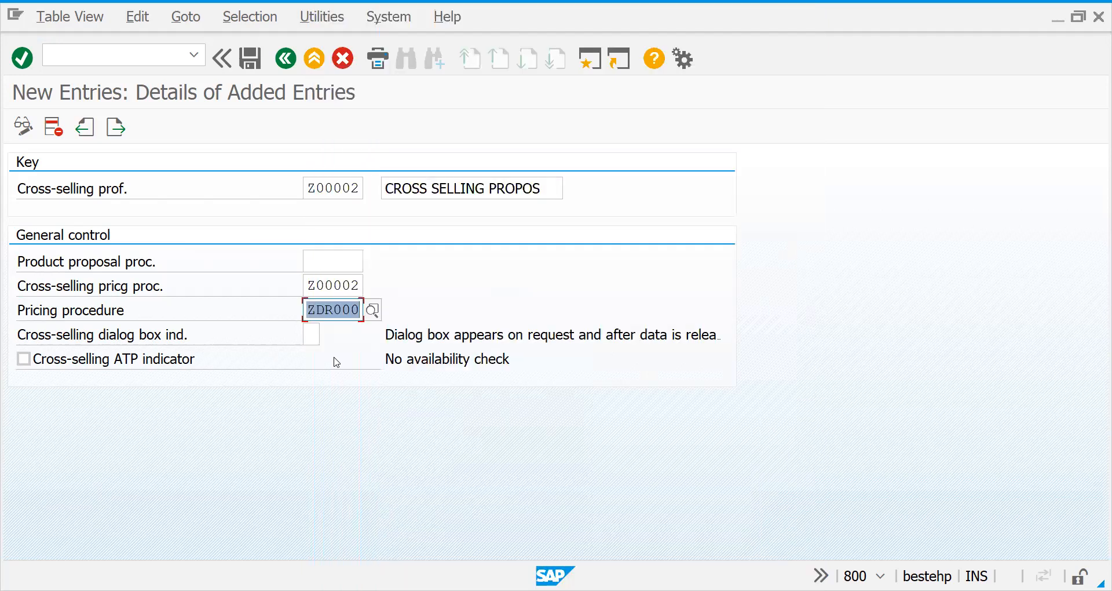
# Step: Check the possible values of the cross-selling dialog box indicator, keep it blank, and validate the profile entries
pyautogui.click(247, 340)
pyautogui.click(314, 341)
pyautogui.click(333, 340)
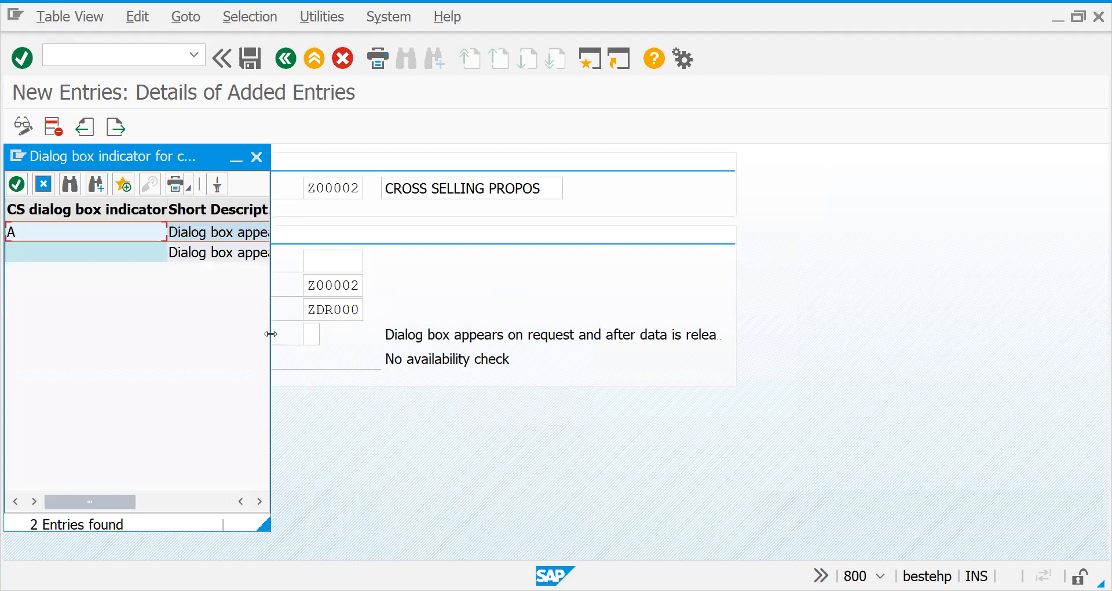
pyautogui.moveTo(271, 333); pyautogui.dragTo(493, 330)
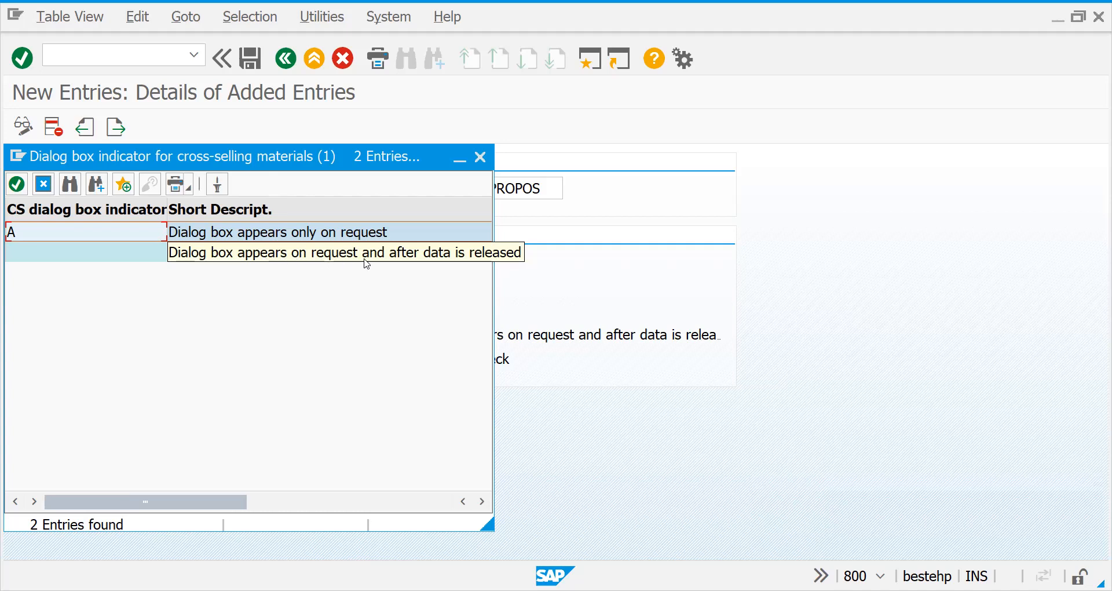
pyautogui.click(478, 163)
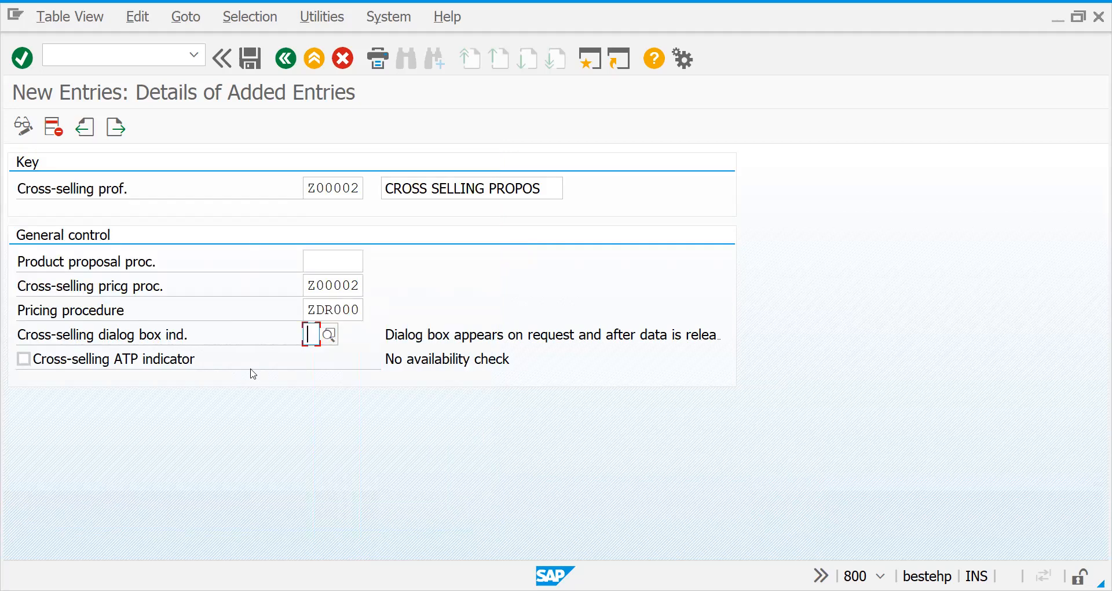
pyautogui.press('Return')
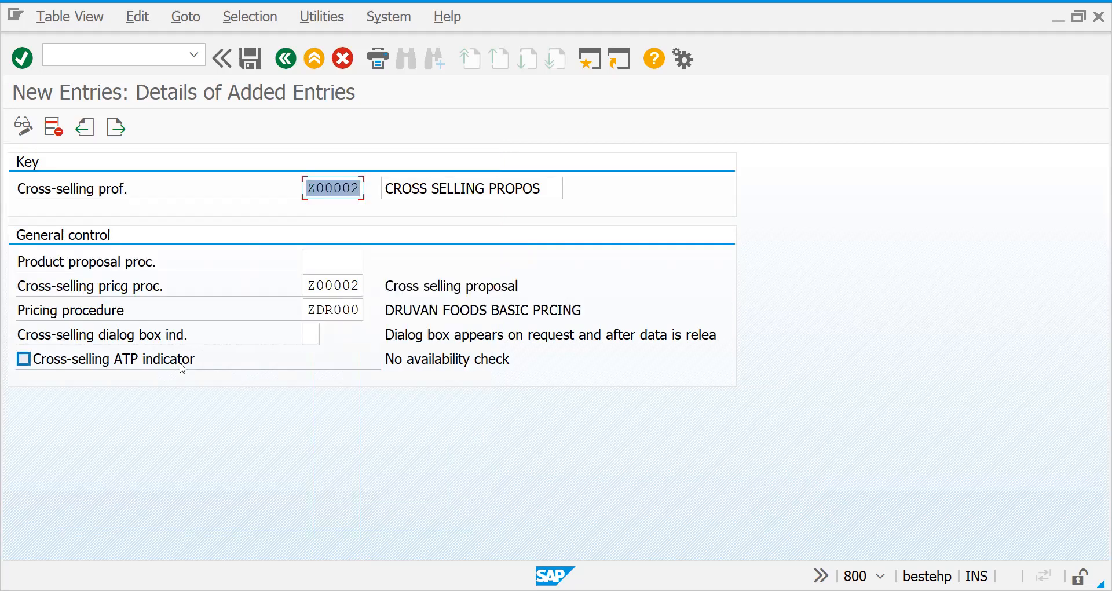
# Step: Read the field help for the cross-selling ATP indicator and for the cross-selling dialog box indicator
pyautogui.click(311, 335)
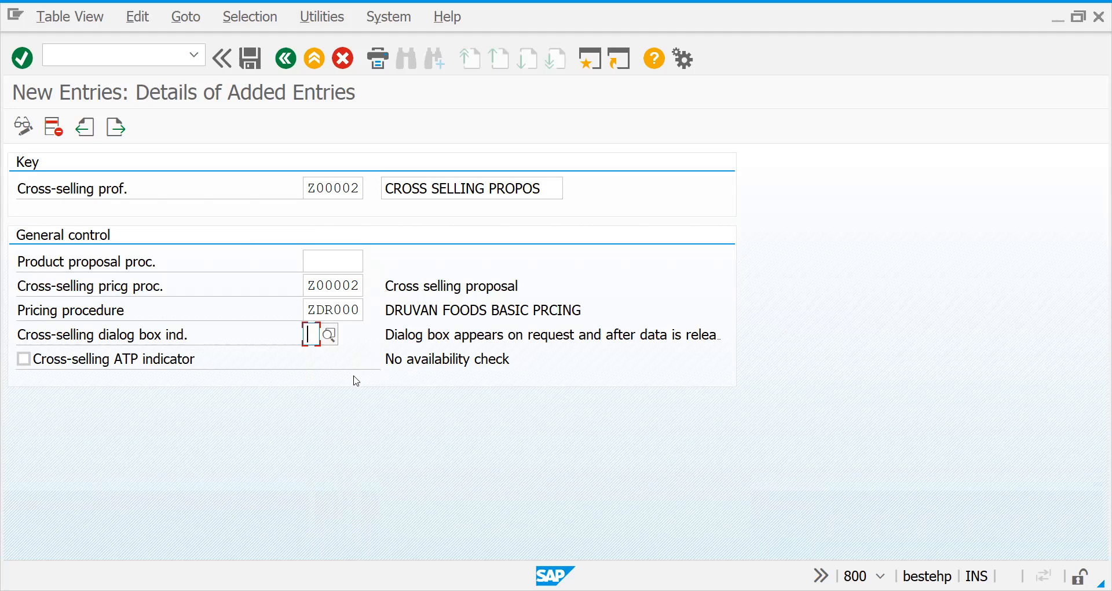
pyautogui.click(23, 361)
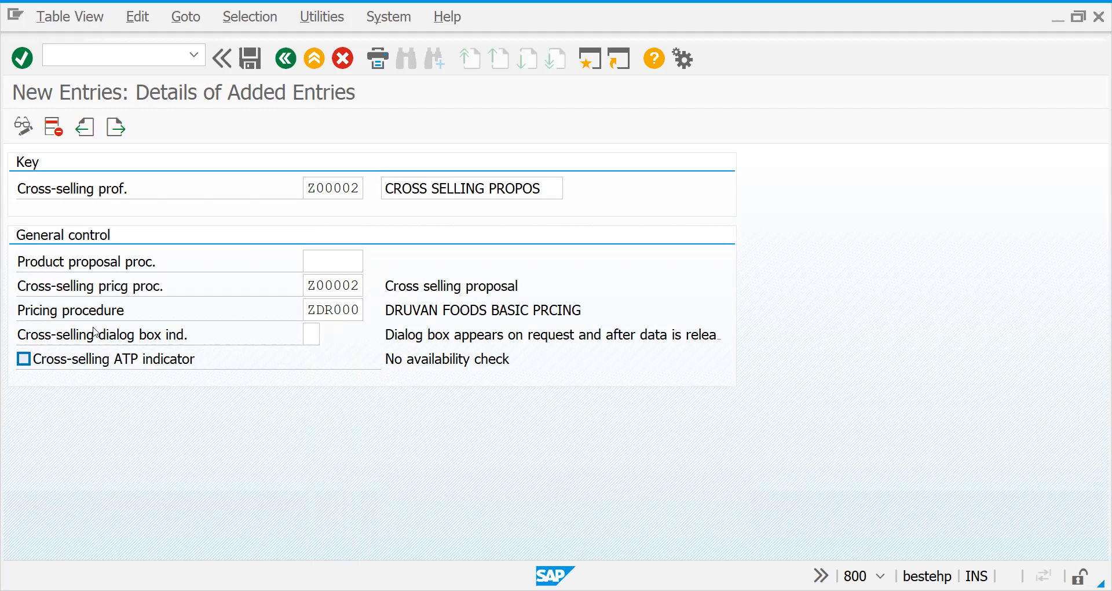
pyautogui.press('F1')
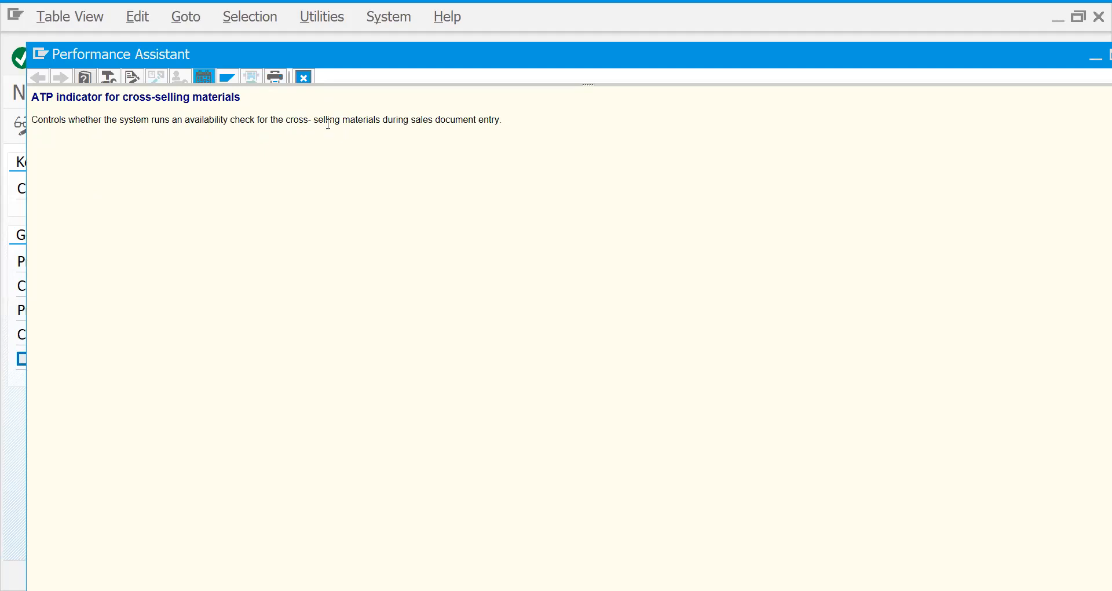
pyautogui.click(306, 78)
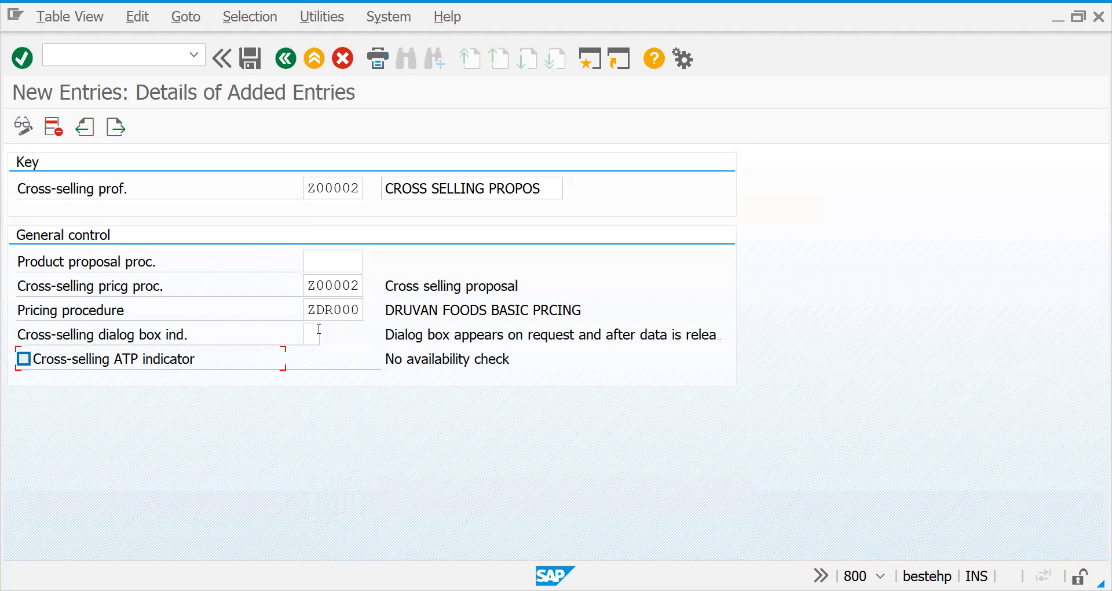
pyautogui.click(315, 336)
pyautogui.press('F1')
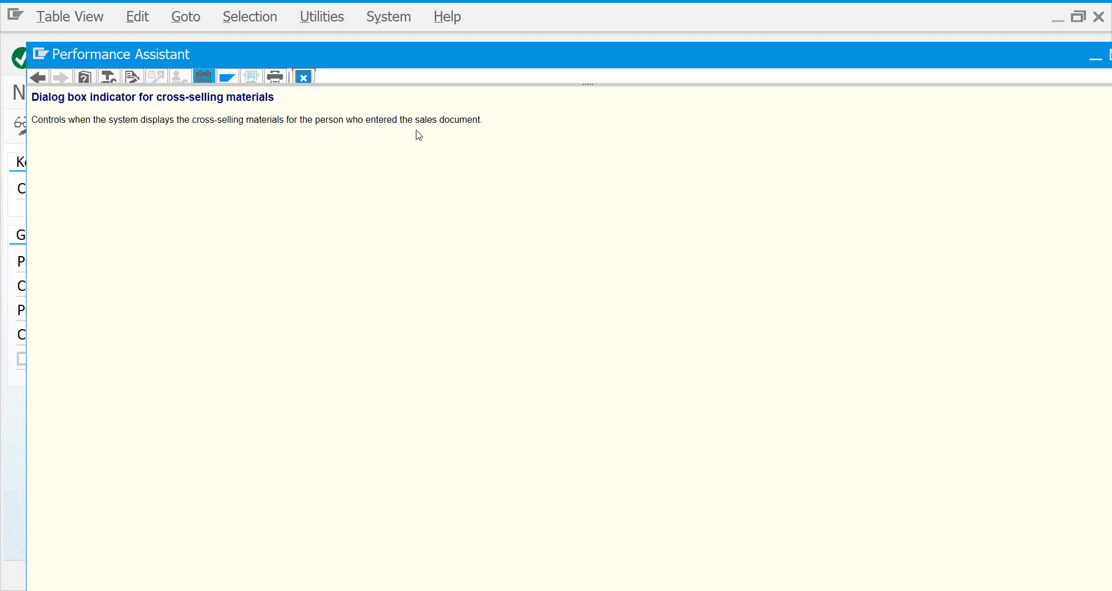
pyautogui.click(305, 77)
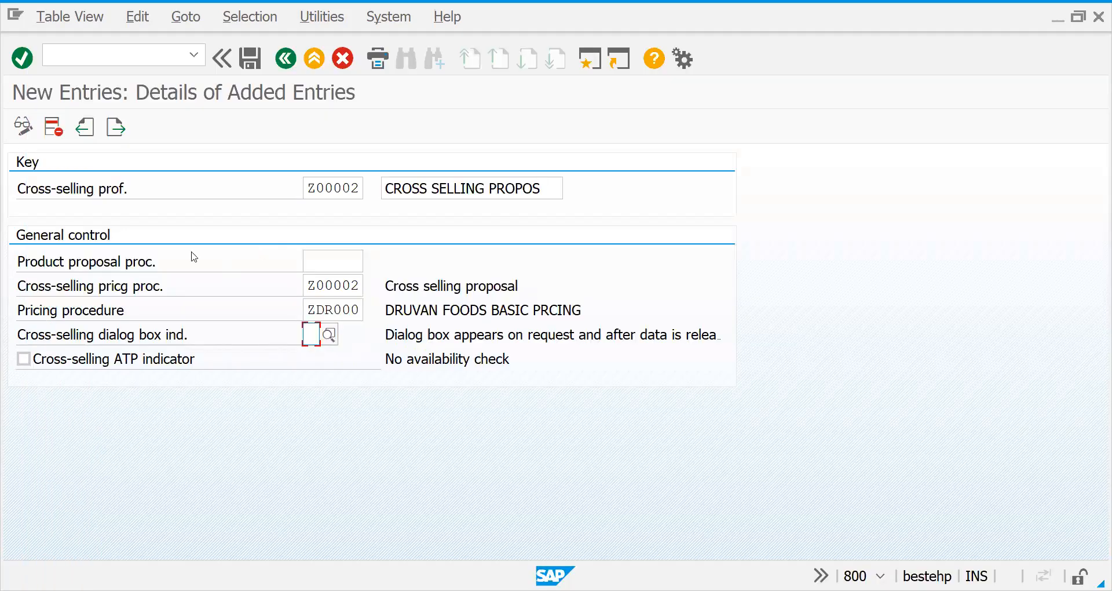
# Step: Save cross-selling profile Z00002 in the proposed customizing request and return to the activity selection
pyautogui.click(251, 63)
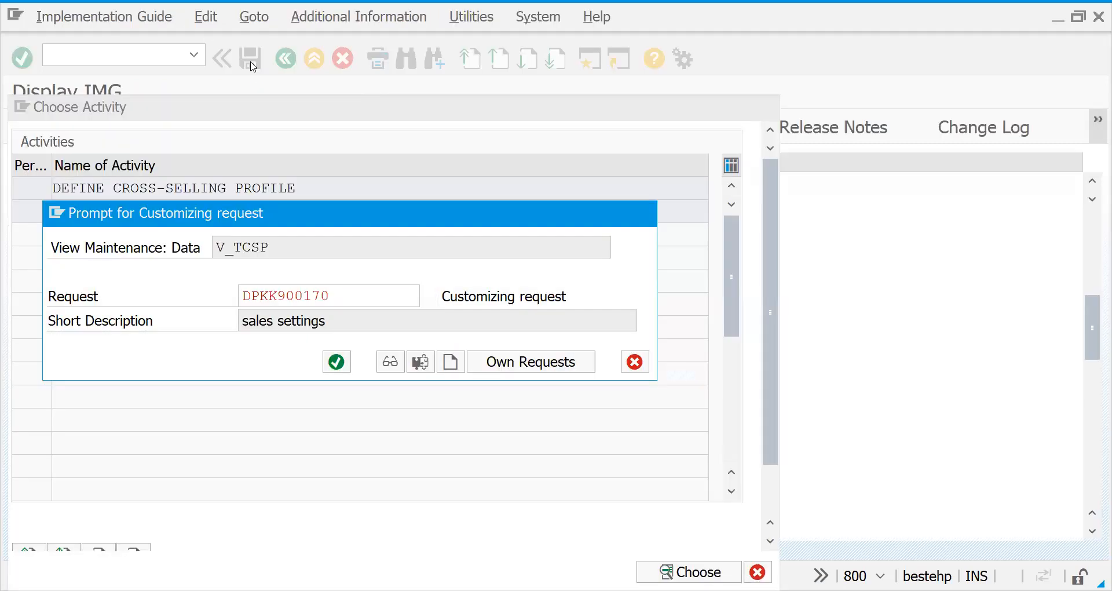
pyautogui.press('Return')
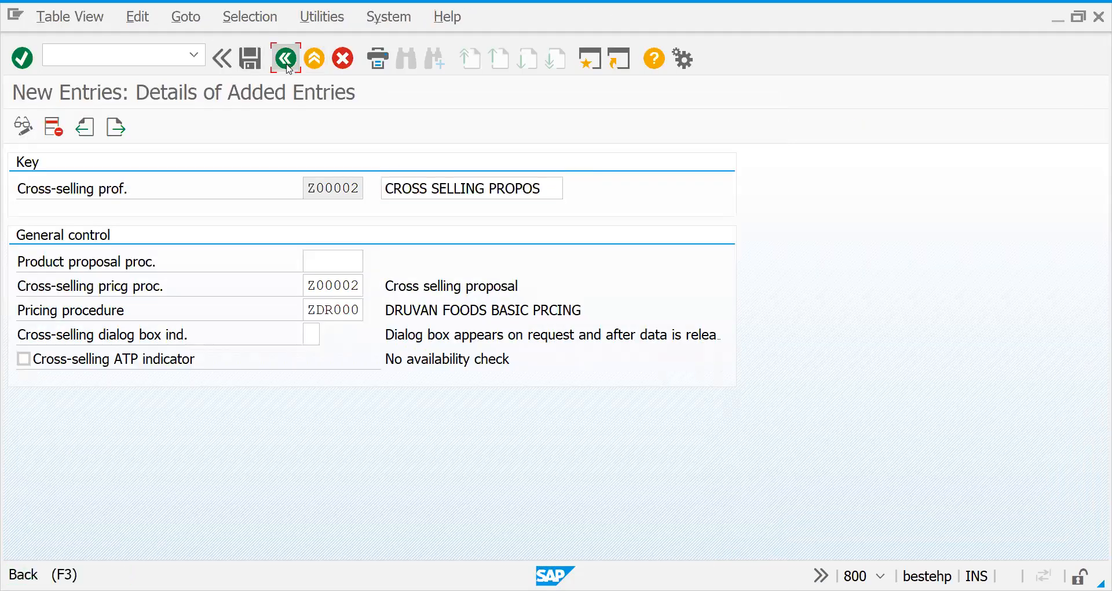
pyautogui.click(287, 63)
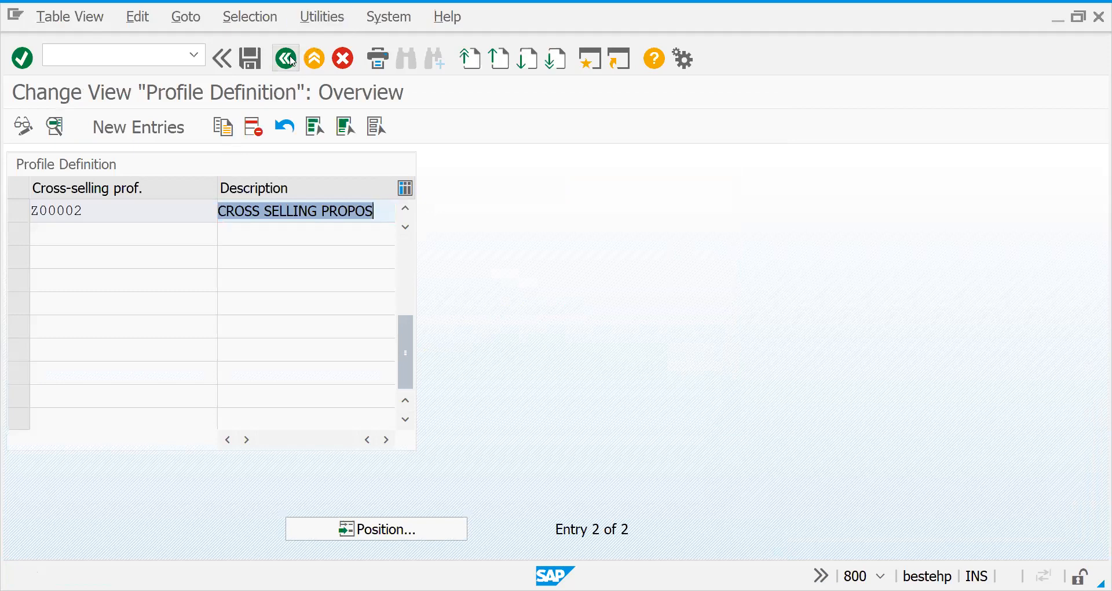
pyautogui.click(293, 62)
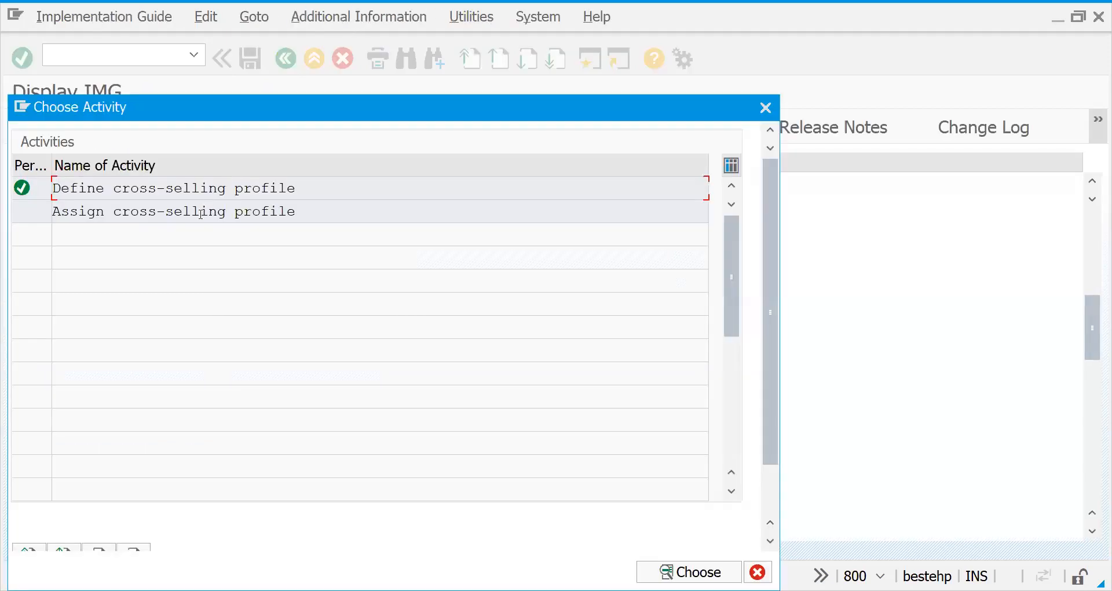
# Step: Under Assign cross-selling profile, start a new profile determination entry with a sales organization code beginning with Z
pyautogui.doubleClick(201, 216)
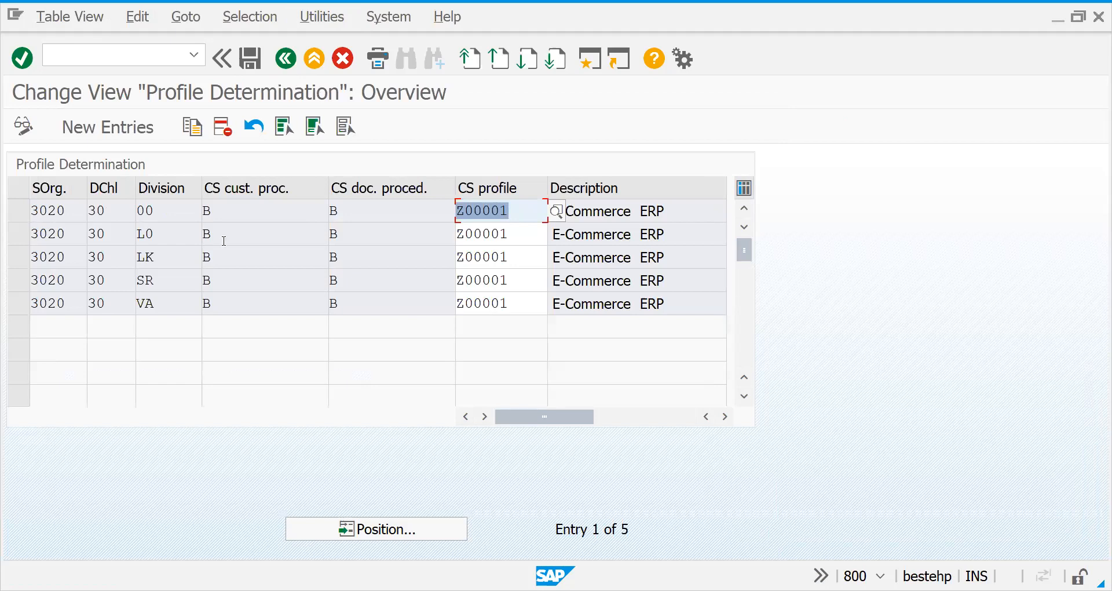
pyautogui.click(107, 133)
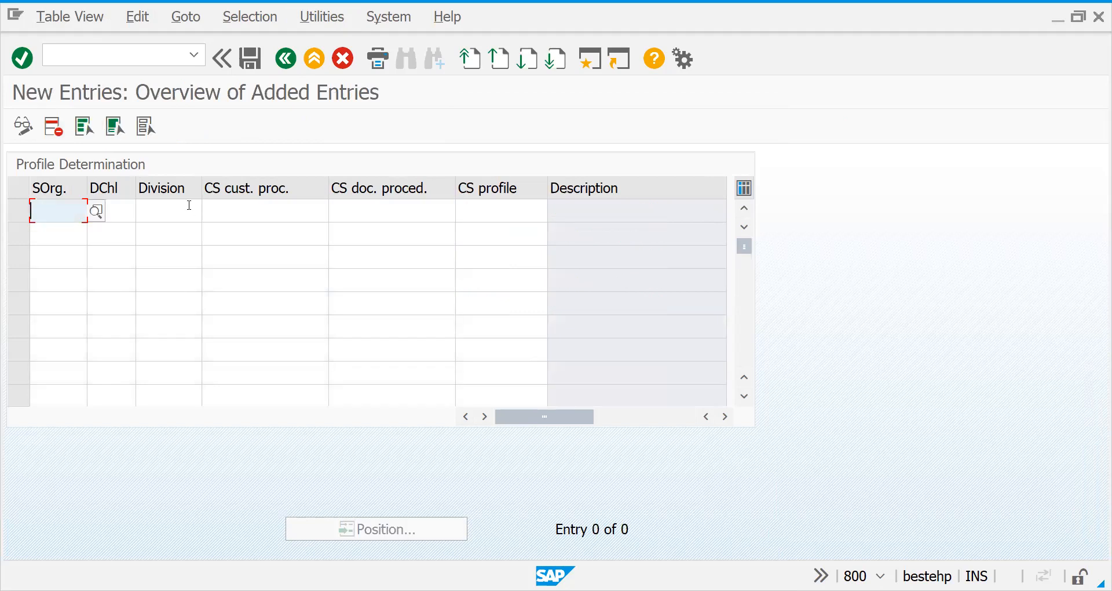
pyautogui.write('Z')
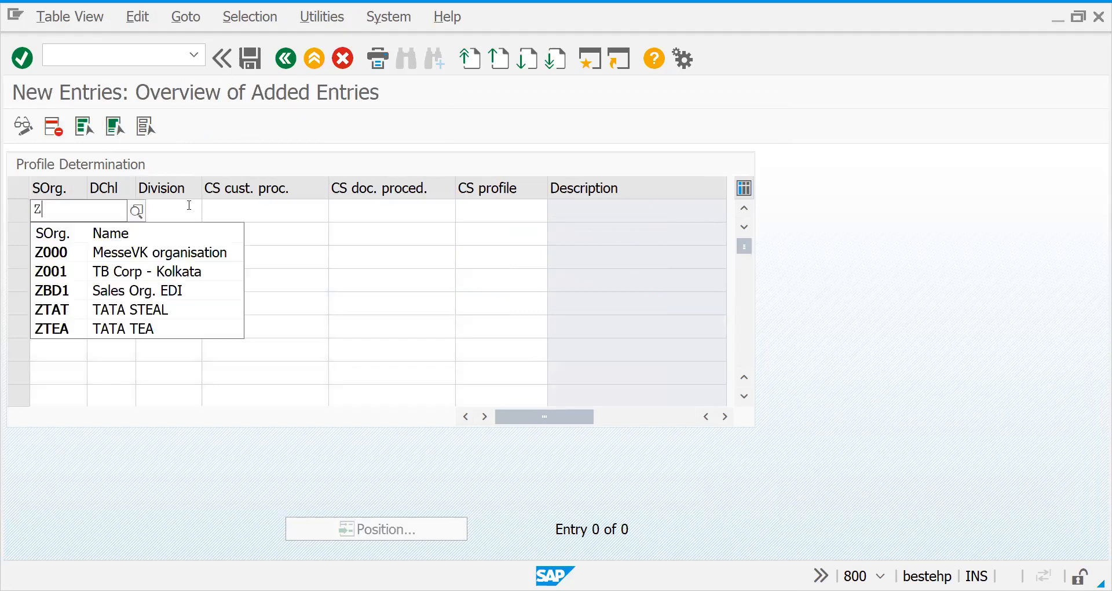
# Step: Enter sales organization 2727, distribution channel 27 and division 27 in the first profile determination row
pyautogui.press('BackSpace')
pyautogui.write('2727')
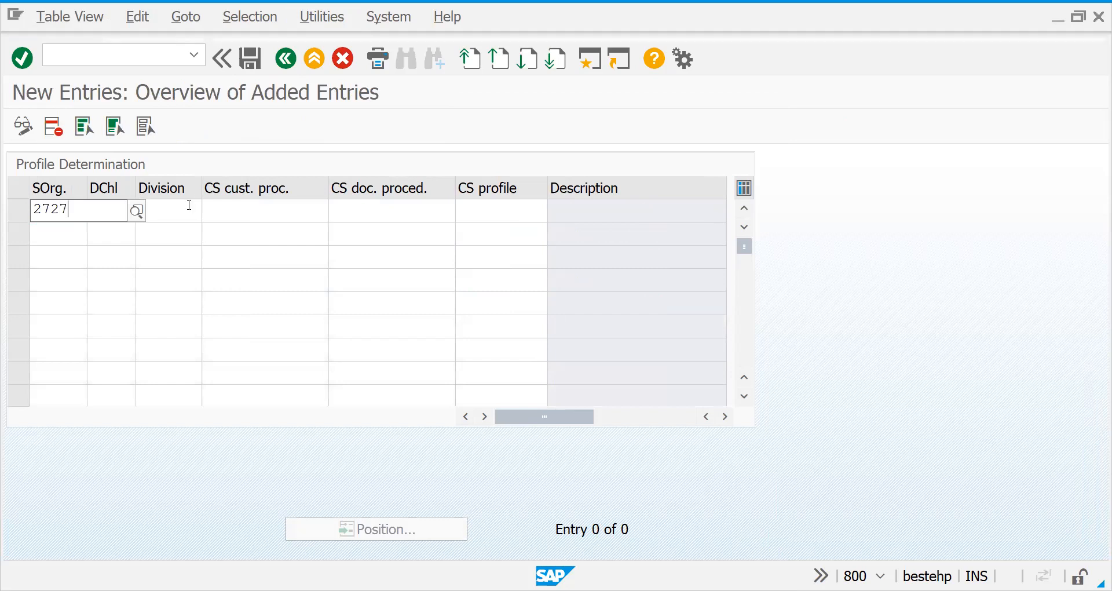
pyautogui.press('Tab')
pyautogui.write('27')
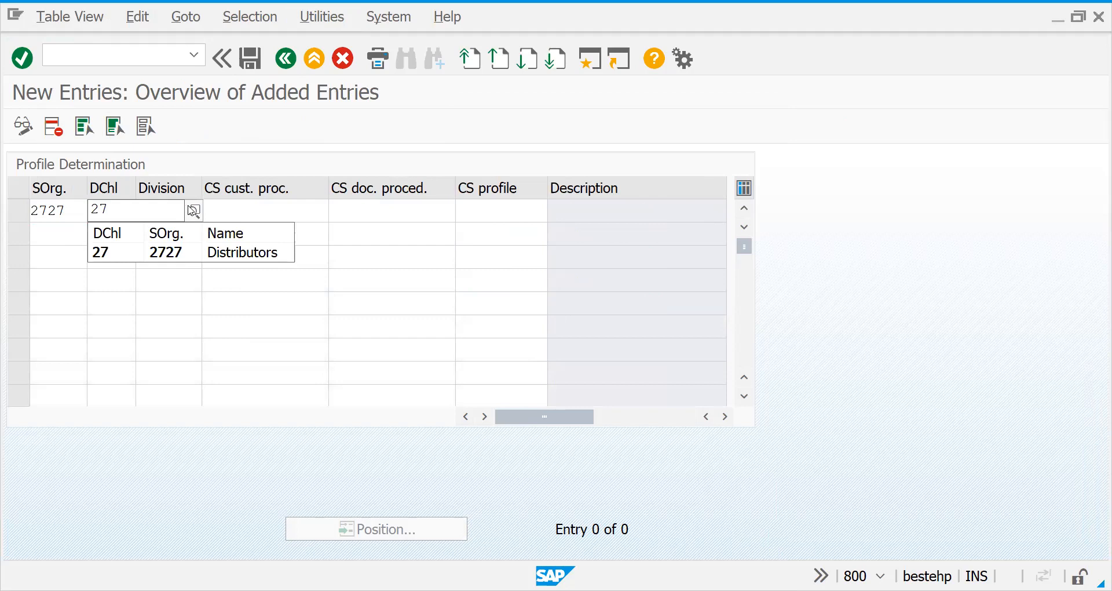
pyautogui.press('Tab')
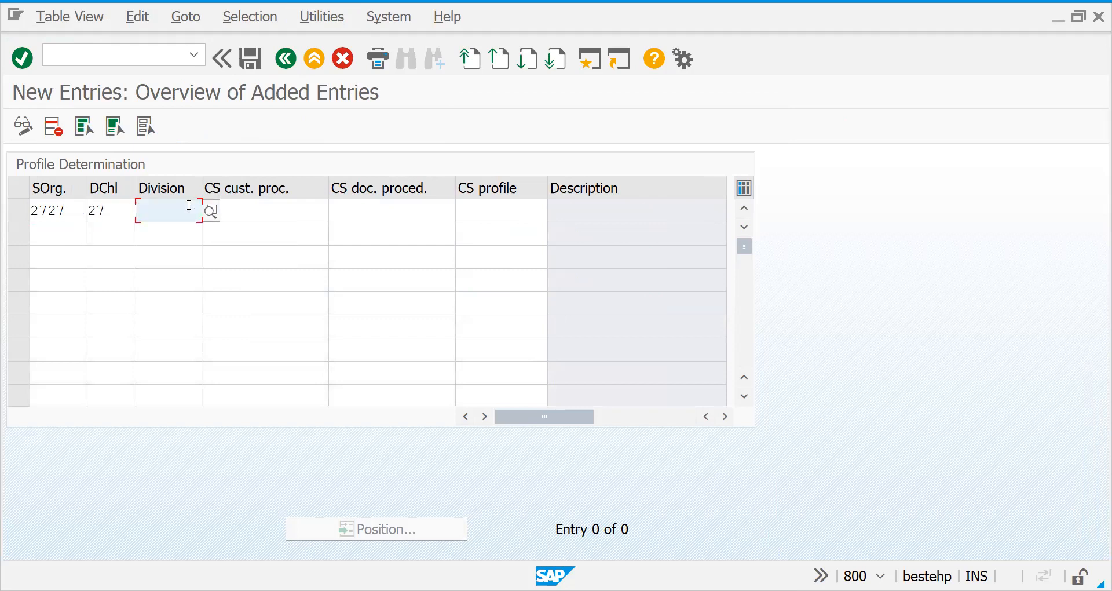
pyautogui.write('27')
pyautogui.press('Tab')
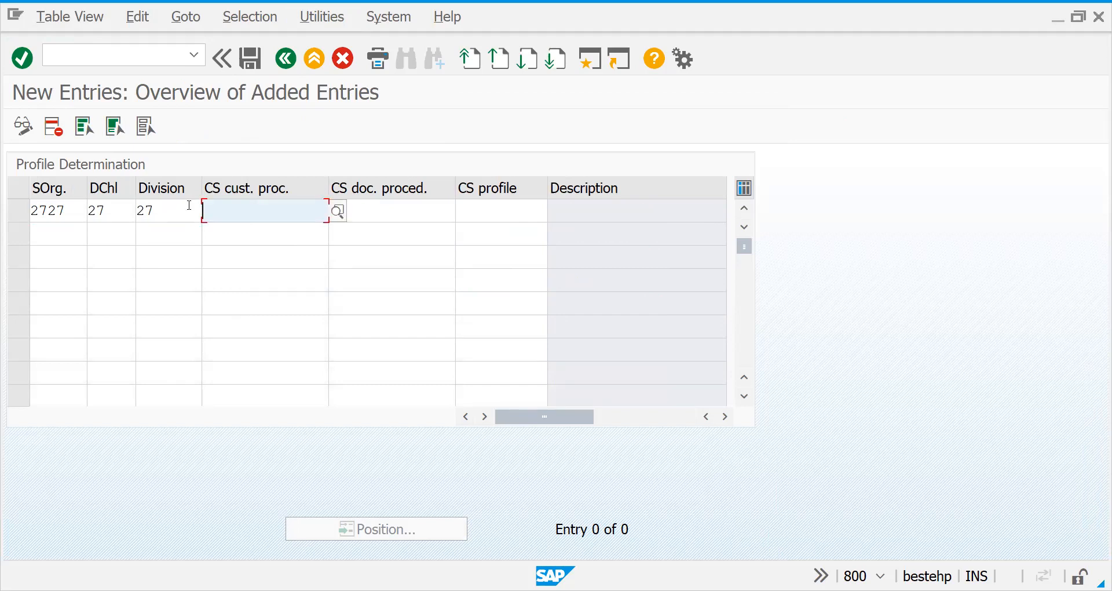
# Step: Set both the cross-selling customer procedure and the document procedure of the row to Z
pyautogui.click(338, 211)
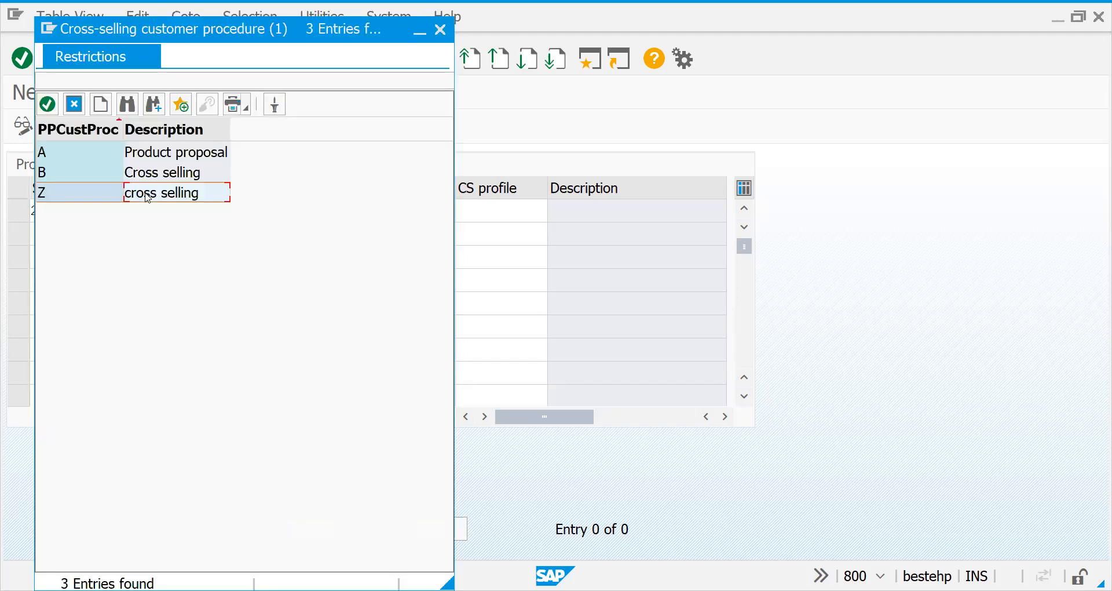
pyautogui.doubleClick(148, 197)
pyautogui.click(364, 211)
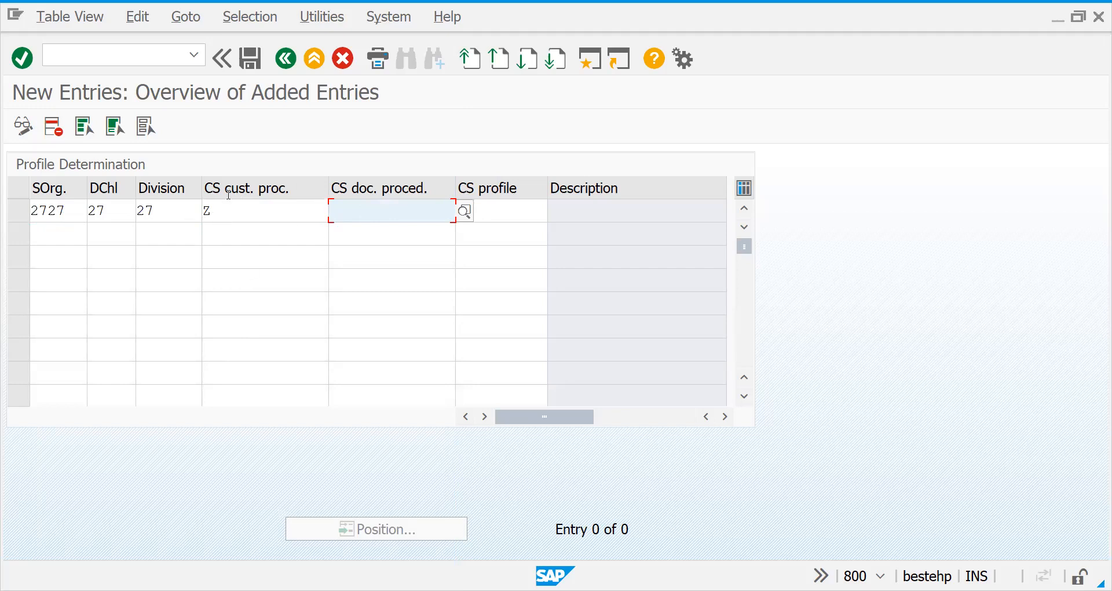
pyautogui.click(464, 212)
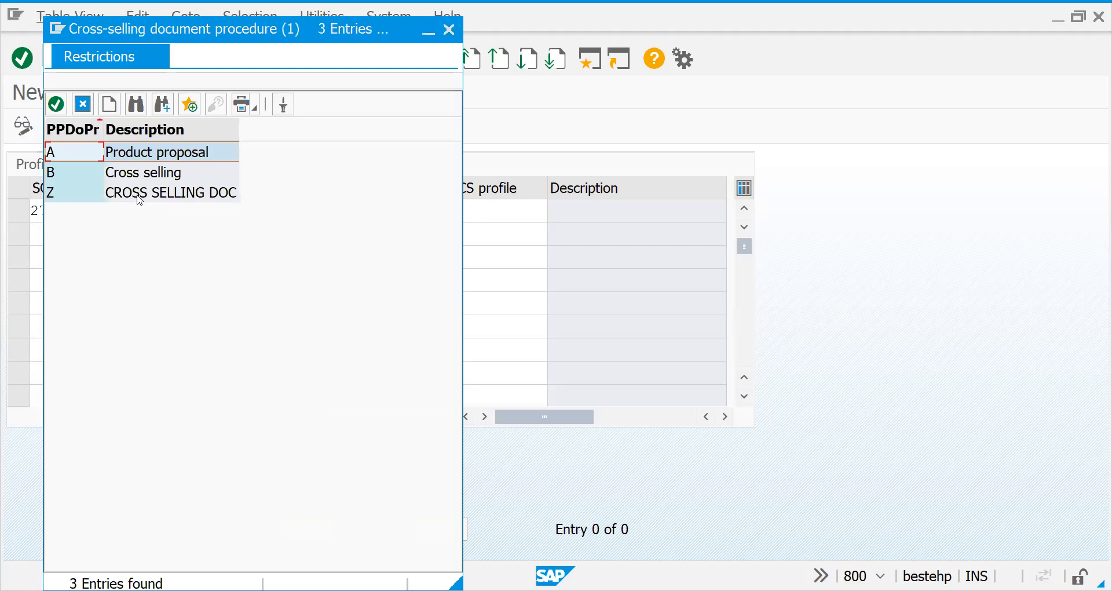
pyautogui.doubleClick(139, 193)
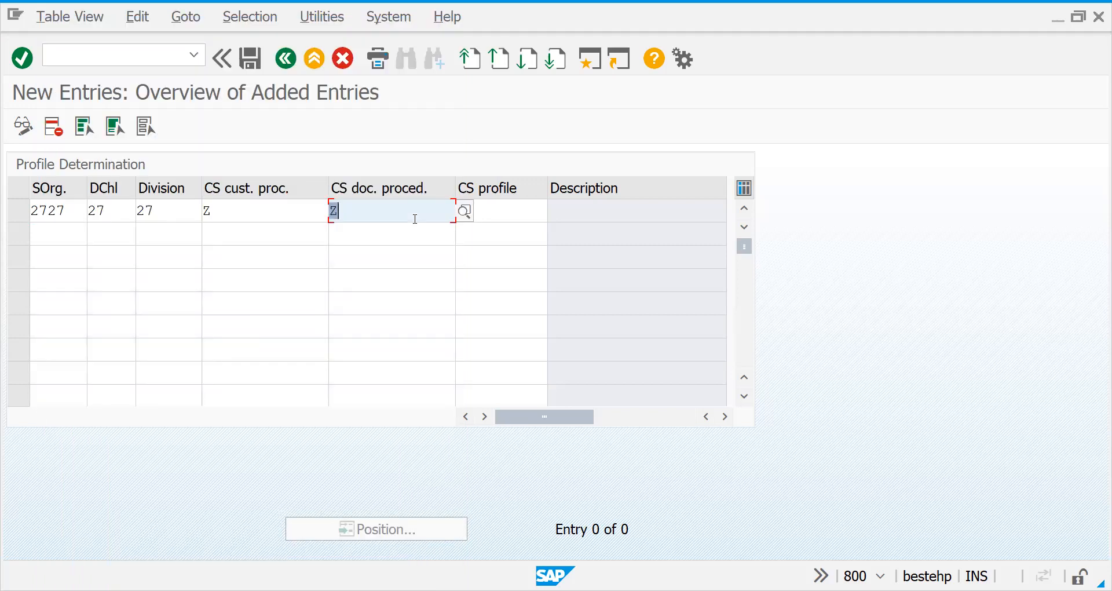
# Step: Assign cross-selling profile Z00002 to the row and save the entry under the proposed customizing request
pyautogui.click(501, 211)
pyautogui.click(555, 212)
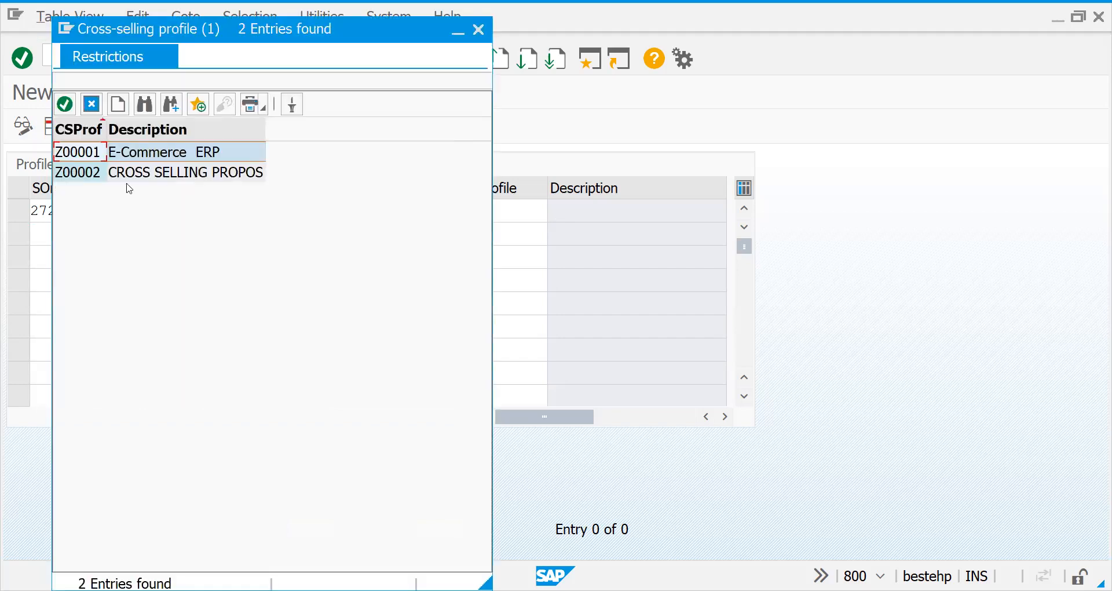
pyautogui.doubleClick(87, 177)
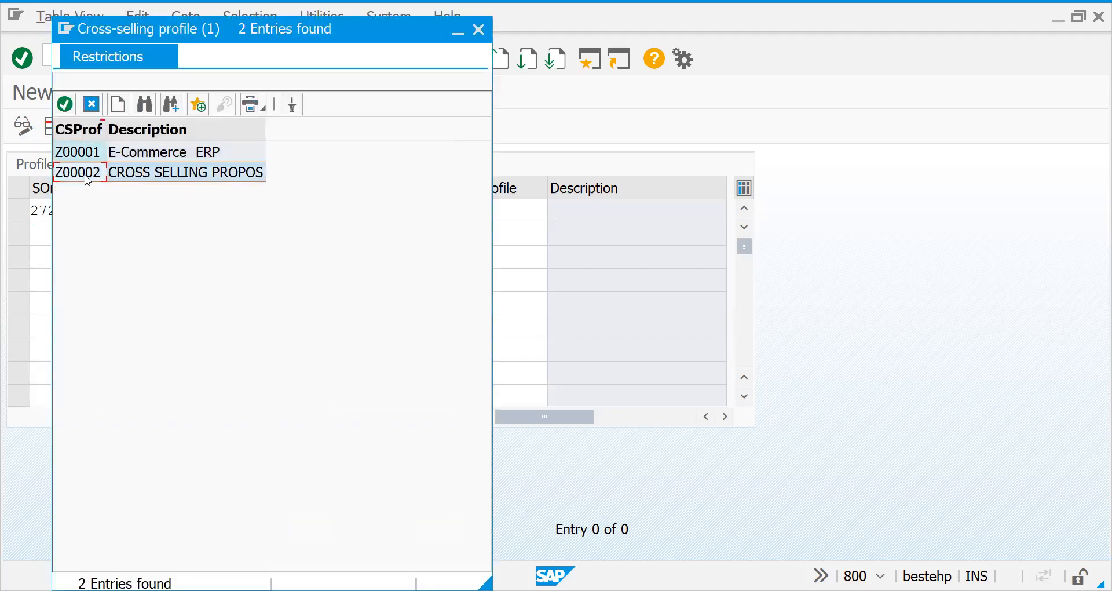
pyautogui.click(252, 64)
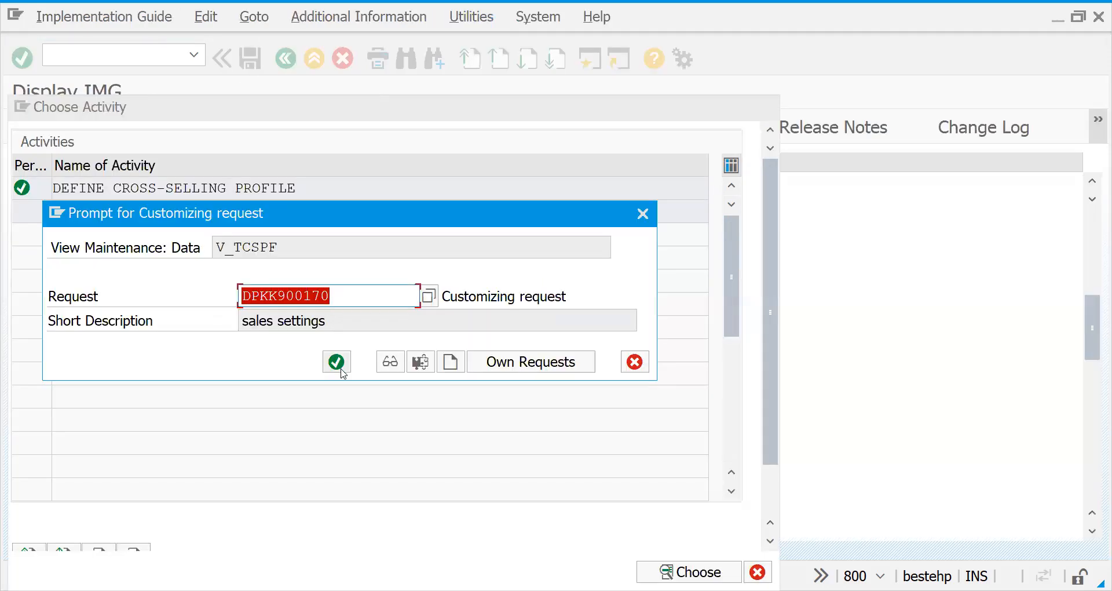
pyautogui.click(341, 372)
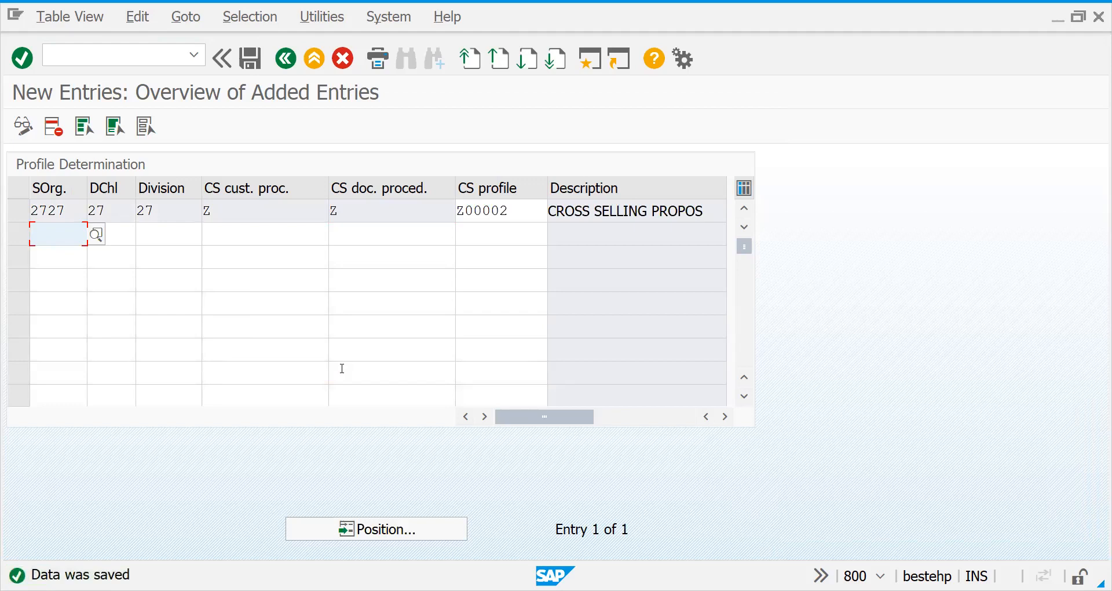
# Step: Start the customer change transaction in a new session with /OXD02
pyautogui.click(115, 60)
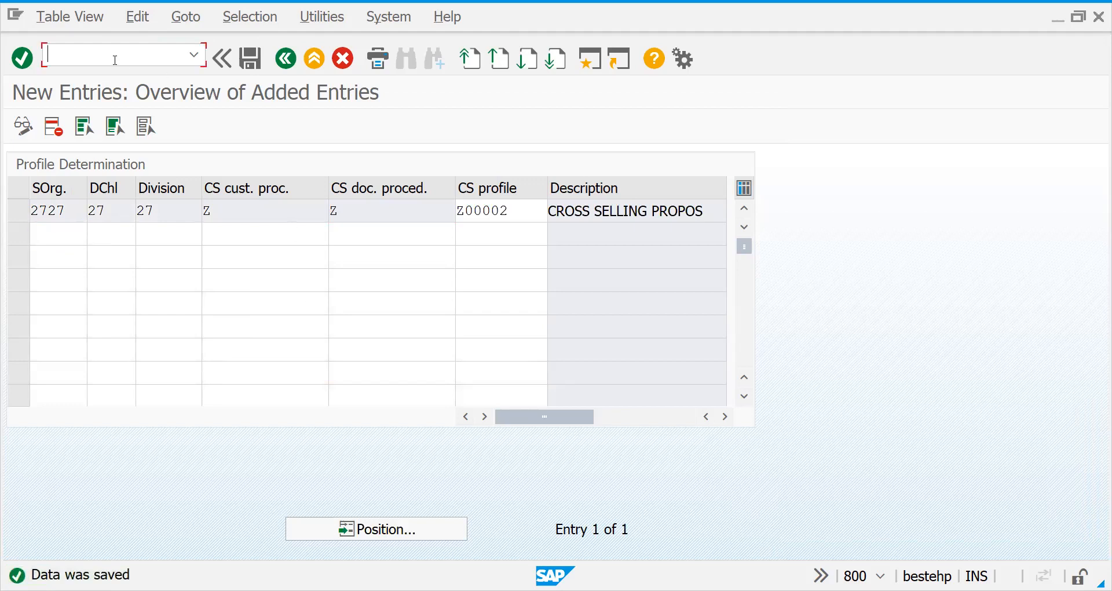
pyautogui.write('/OXD02')
pyautogui.press('Return')
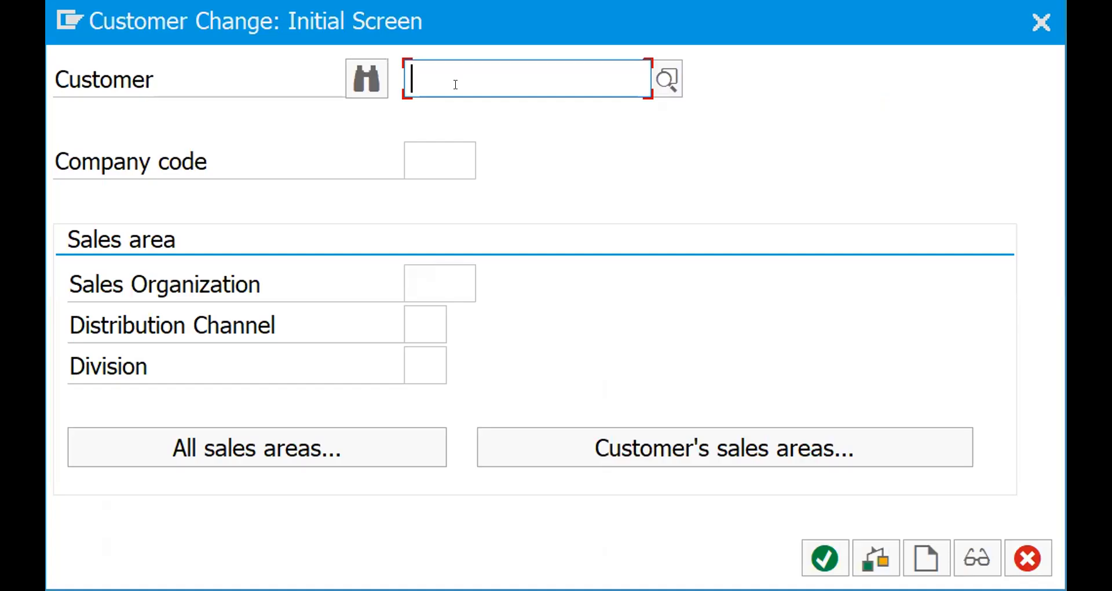
# Step: Fill in the customer number of brand Q ltd from the suggested customers
pyautogui.click(455, 84)
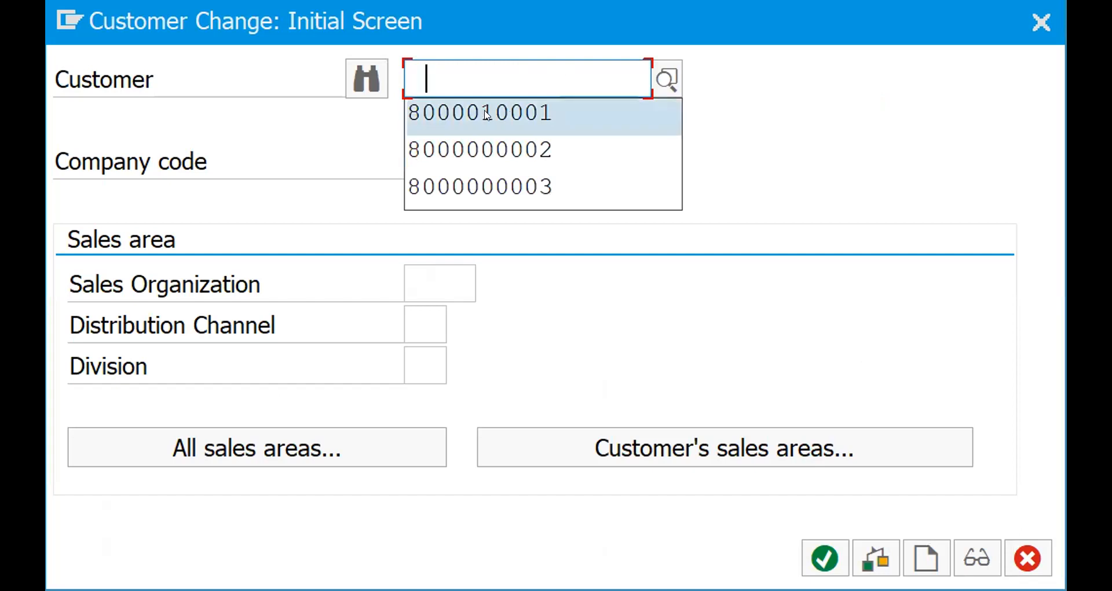
pyautogui.press('BackSpace')
pyautogui.write('800000001')
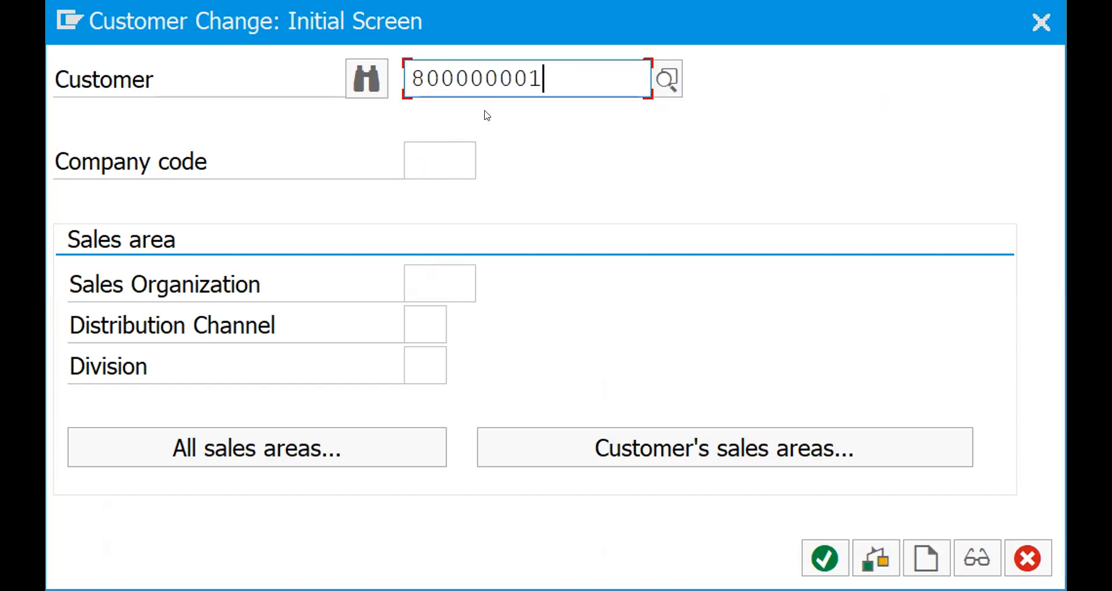
pyautogui.write('0')
pyautogui.press('Return')
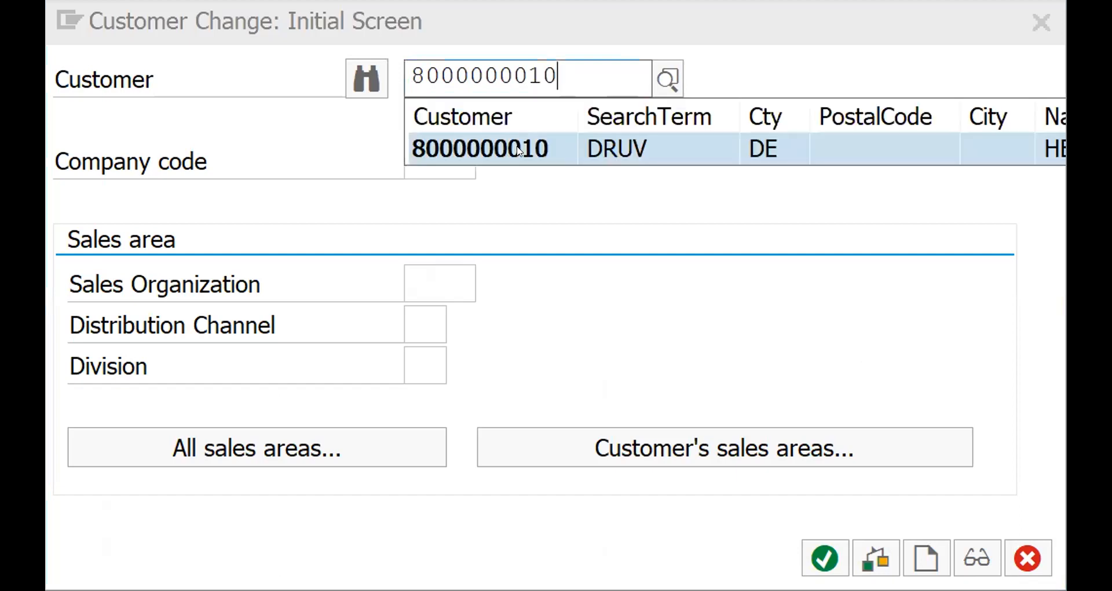
pyautogui.press('BackSpace')
pyautogui.press('BackSpace')
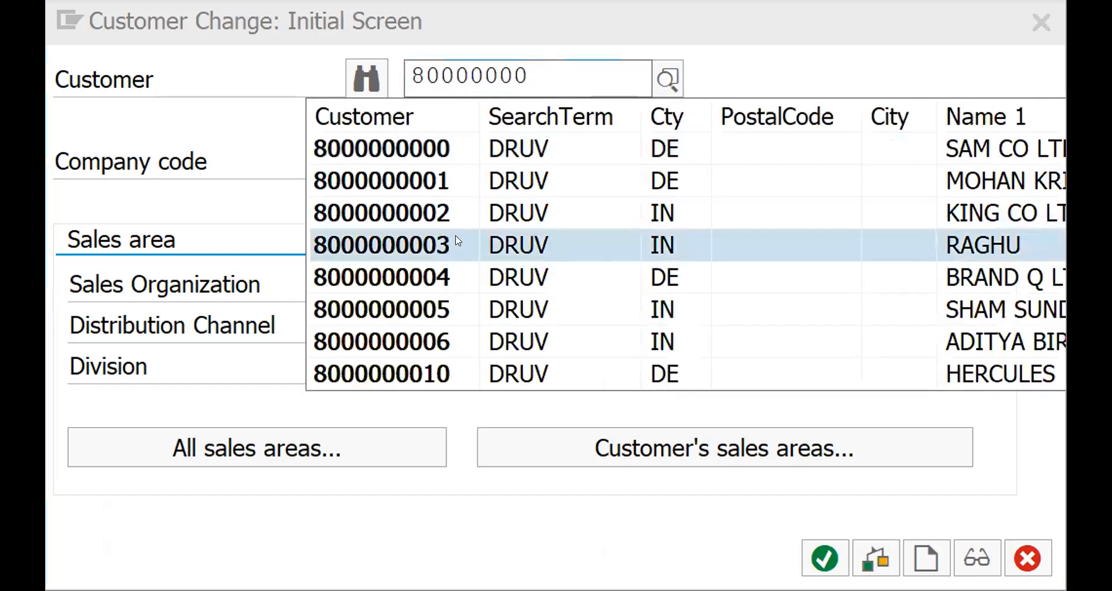
pyautogui.click(443, 275)
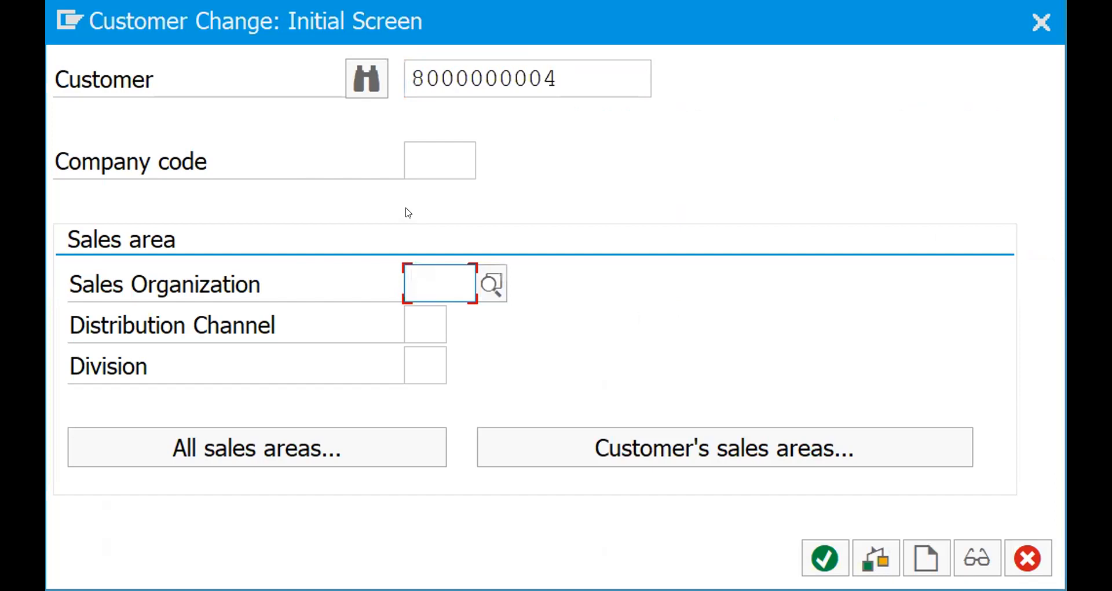
# Step: Enter sales organization 2727, distribution channel 27 and division 27, and open the customer's sales area data
pyautogui.press('Down')
pyautogui.press('Return')
pyautogui.press('Tab')
pyautogui.press('Down')
pyautogui.press('Down')
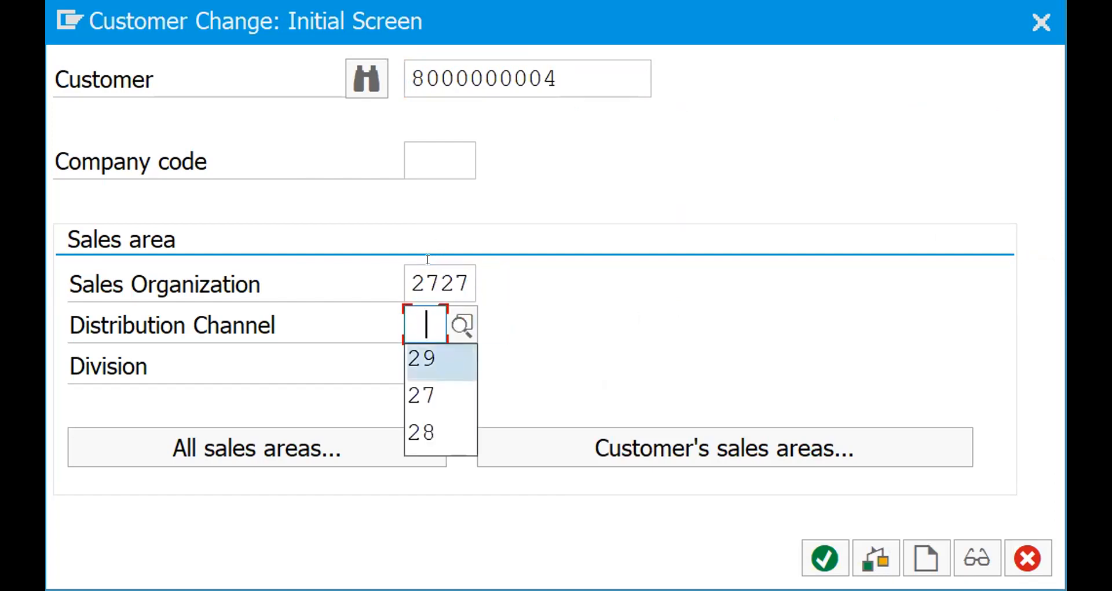
pyautogui.press('Return')
pyautogui.press('Tab')
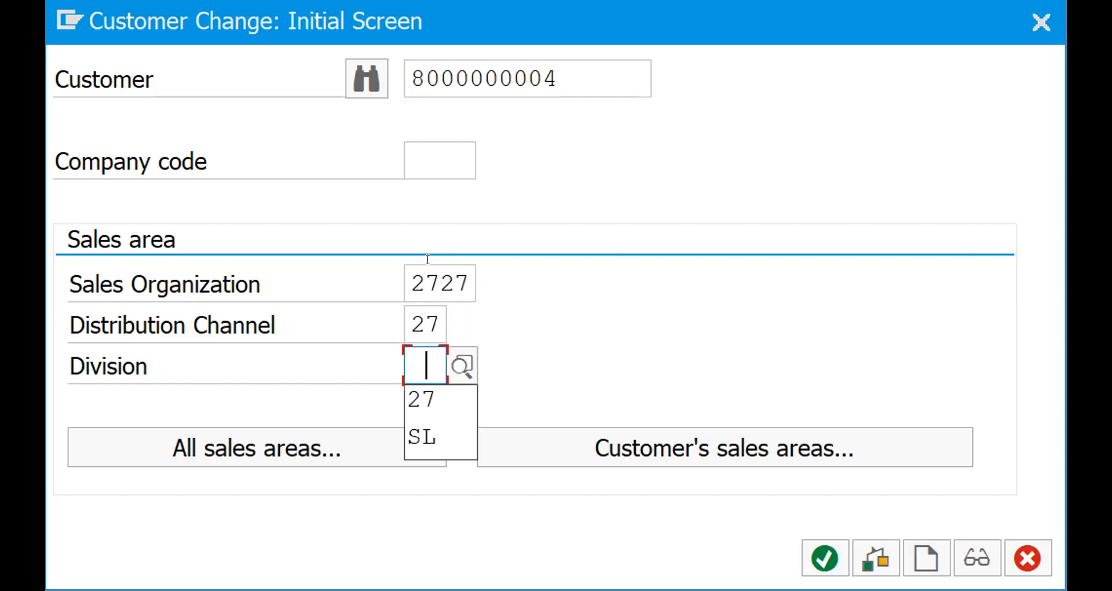
pyautogui.press('Down')
pyautogui.press('Return')
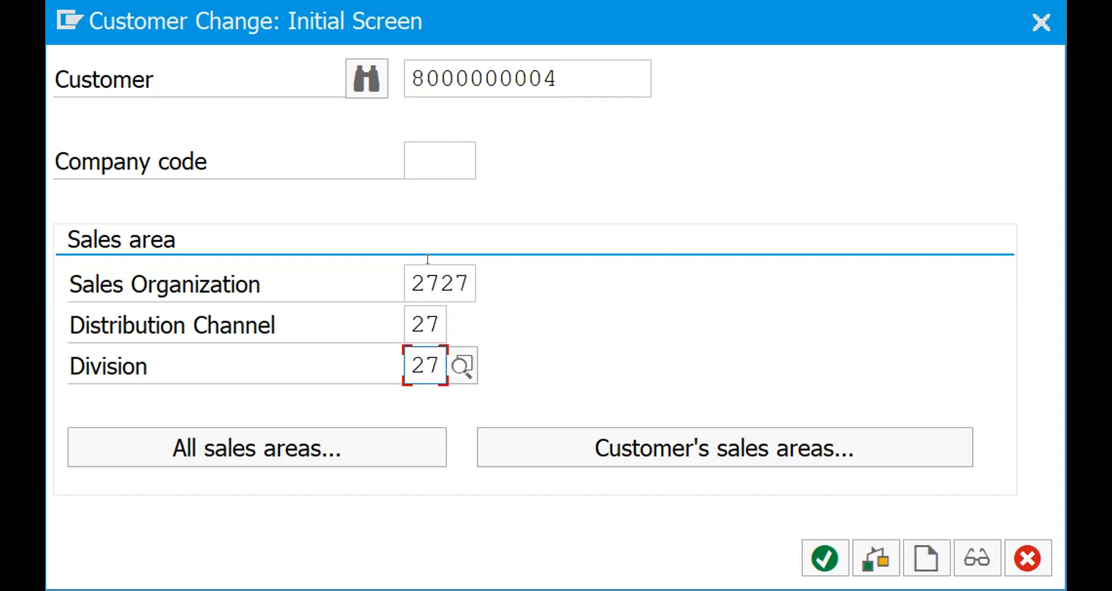
pyautogui.press('Return')
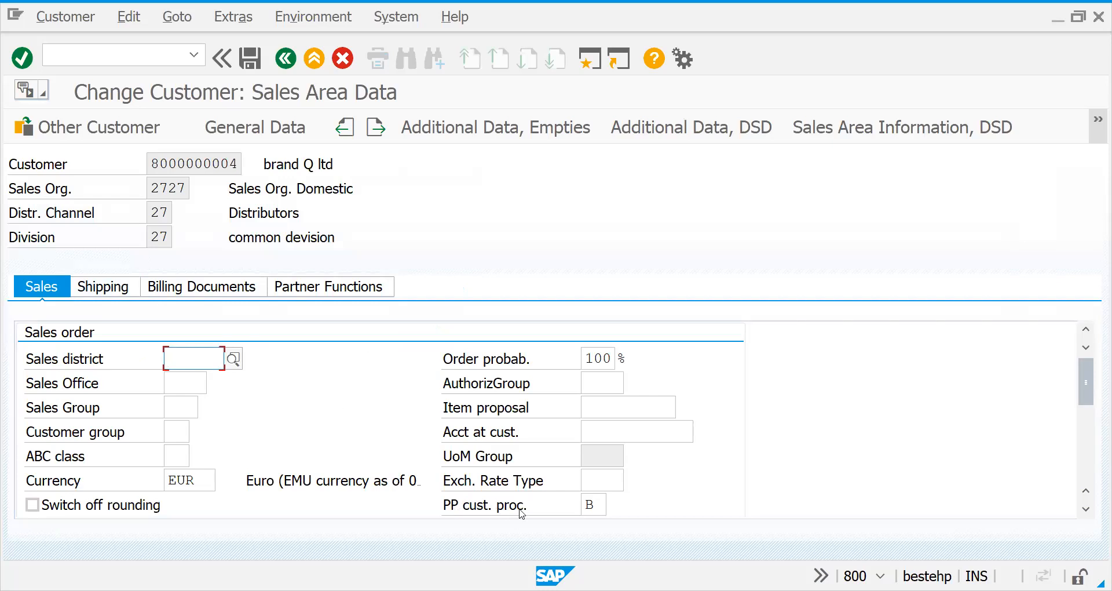
# Step: Set the customer's PP cust. proc. to Z (cross selling), save the customer and leave the change transaction
pyautogui.click(594, 505)
pyautogui.click(616, 506)
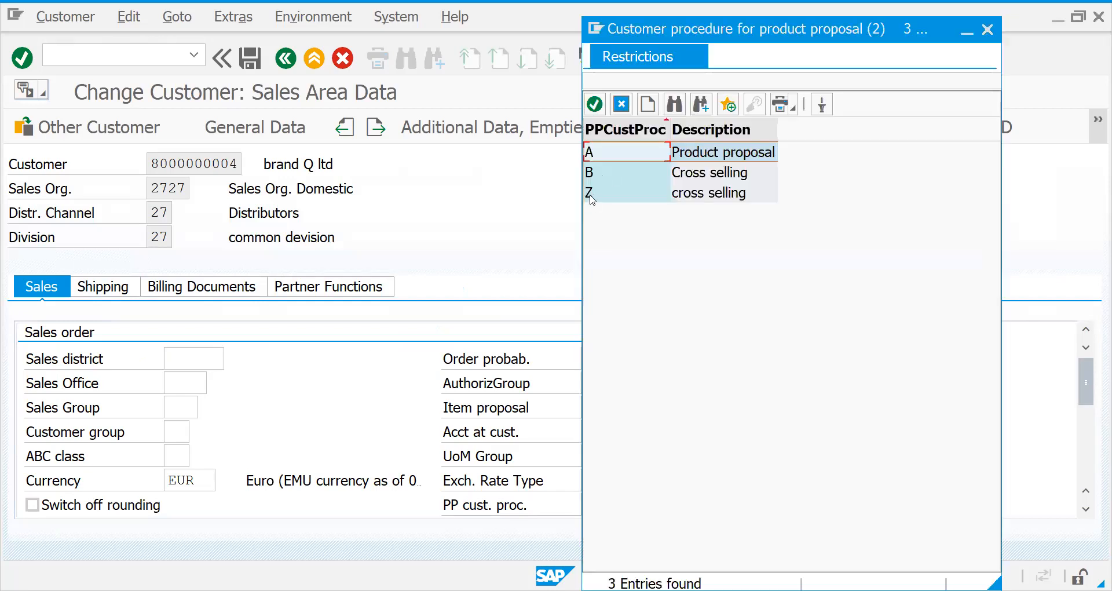
pyautogui.click(589, 197)
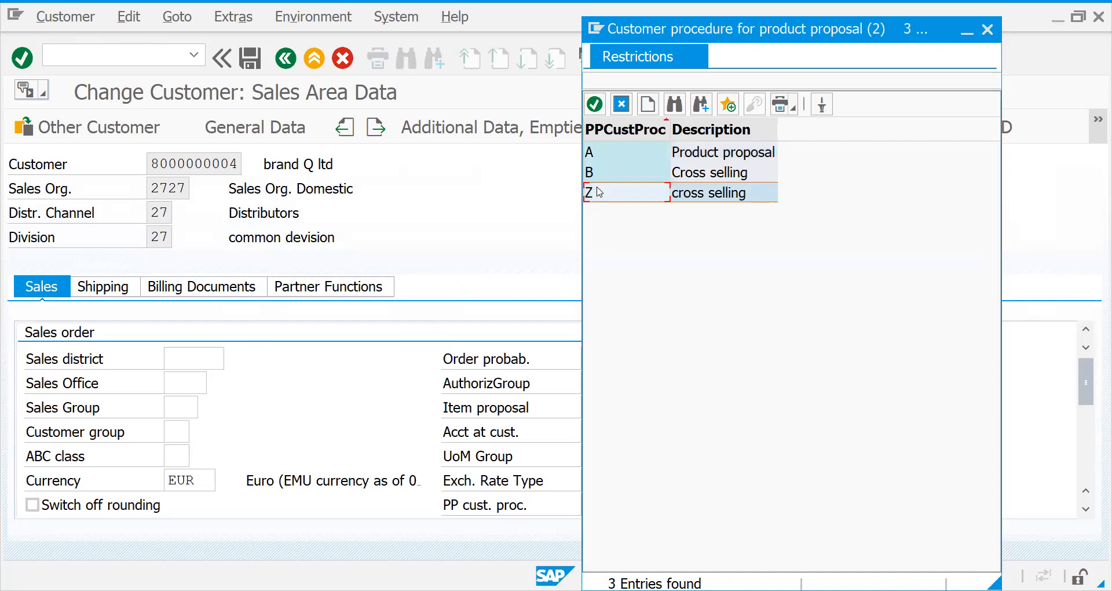
pyautogui.doubleClick(597, 187)
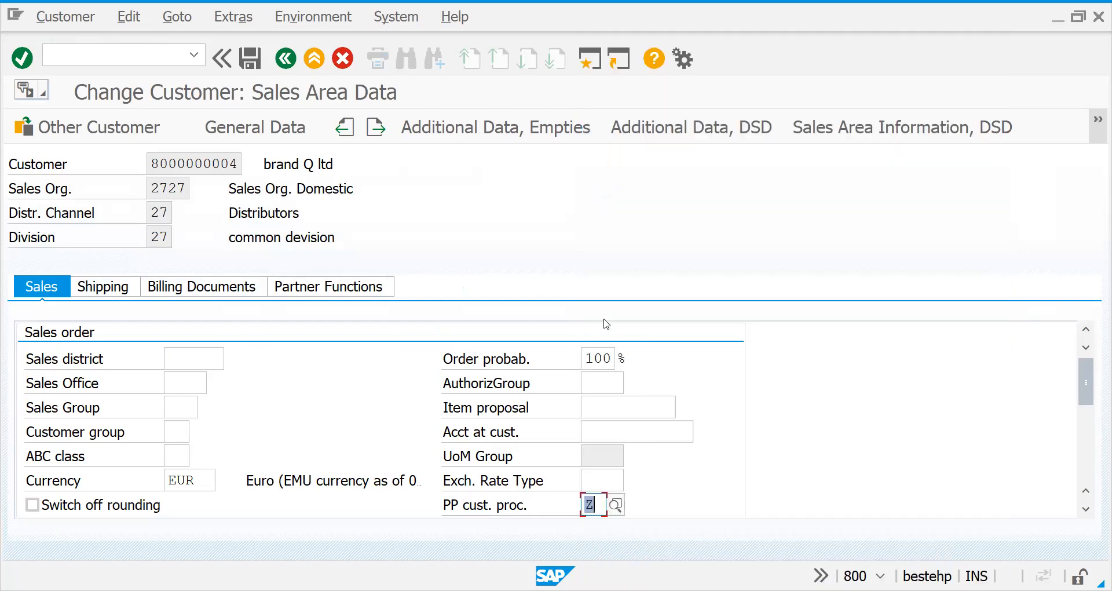
pyautogui.hotkey('ctrl', 's')
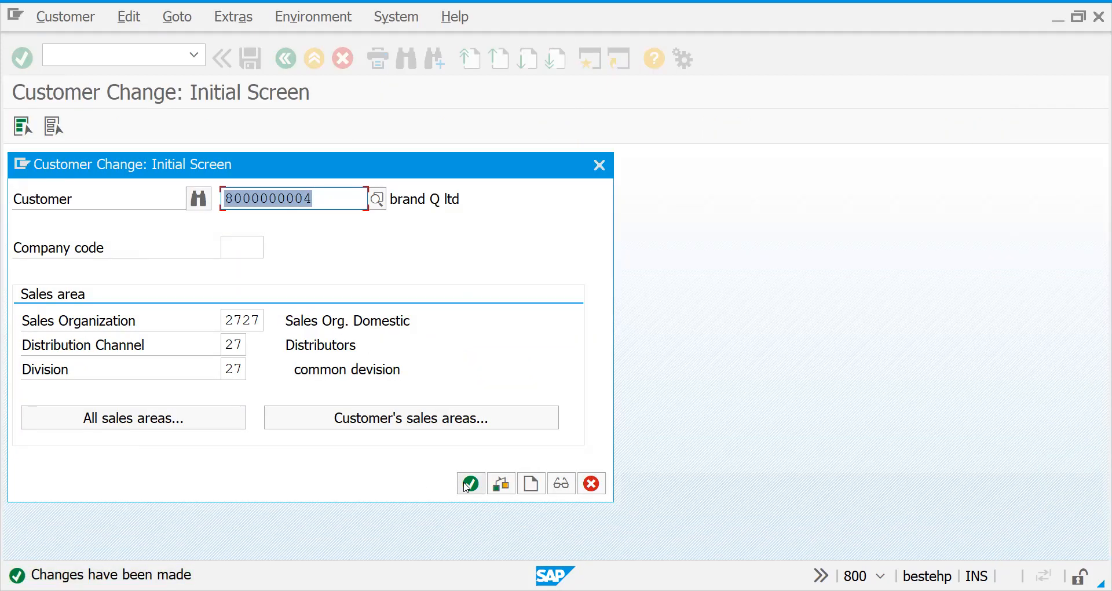
pyautogui.click(590, 483)
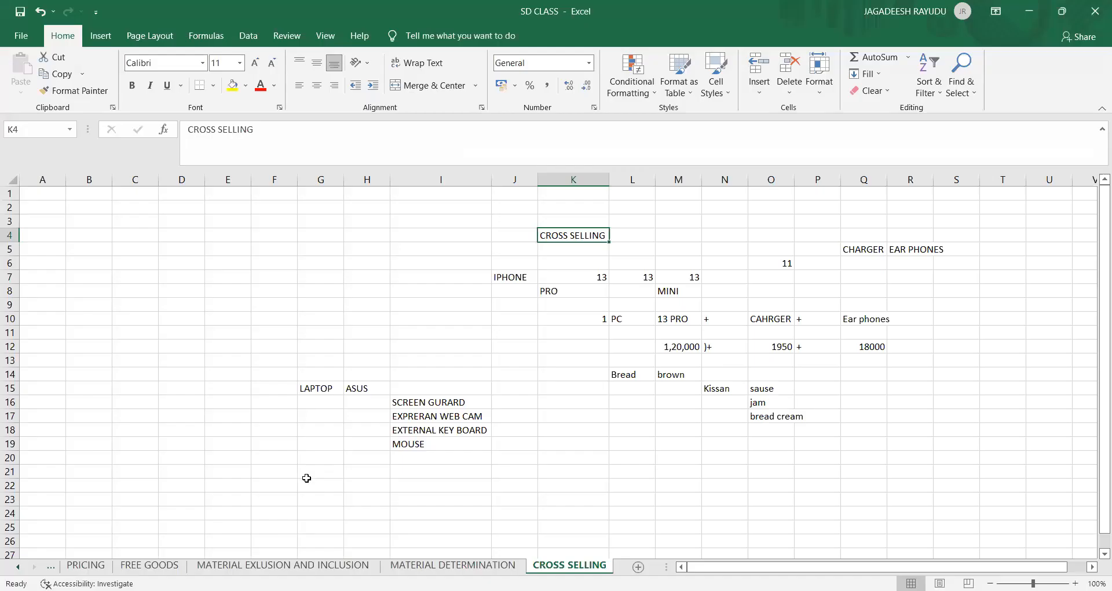
# Step: Switch to the Excel notes and list VB41, VB42 and VB43 in cells G21 to G23 of the CROSS SELLING sheet
pyautogui.click(307, 472)
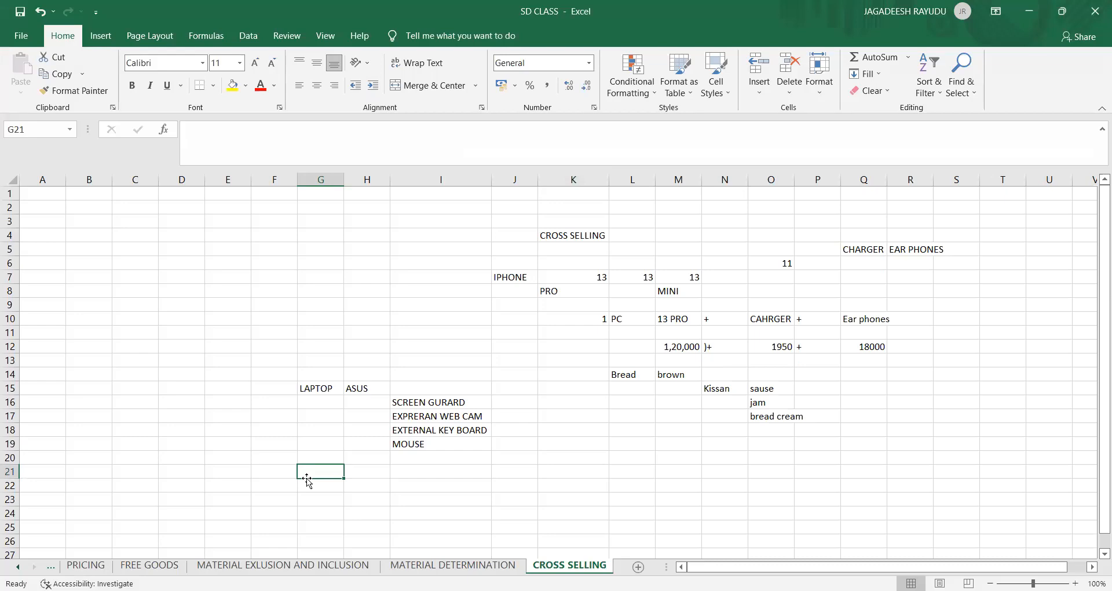
pyautogui.write('VBN')
pyautogui.press('BackSpace')
pyautogui.press('BackSpace')
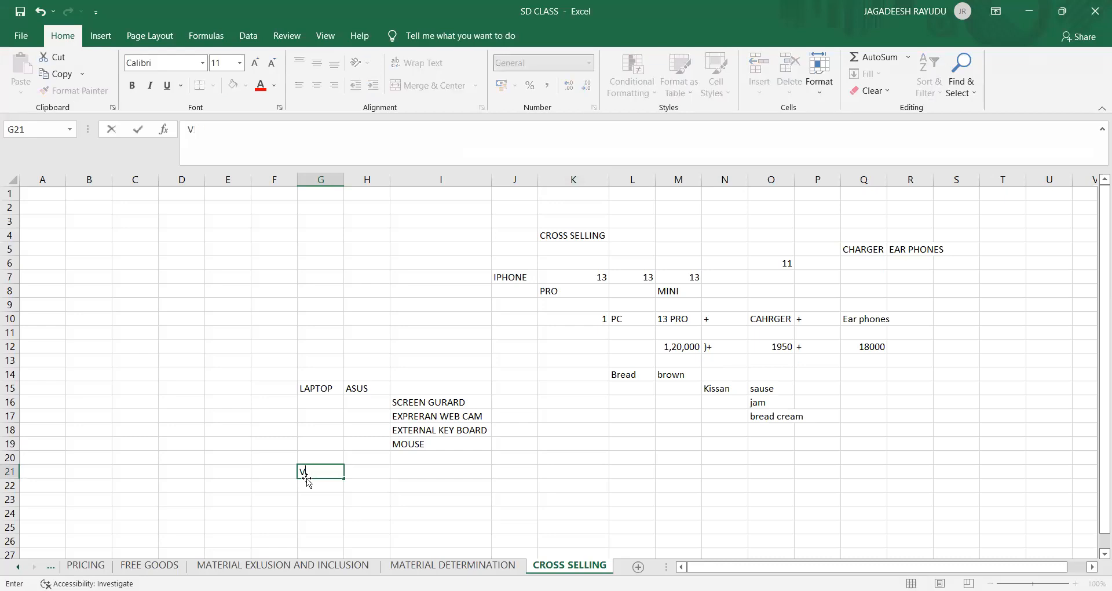
pyautogui.write('B41')
pyautogui.press('Return')
pyautogui.write('VB41')
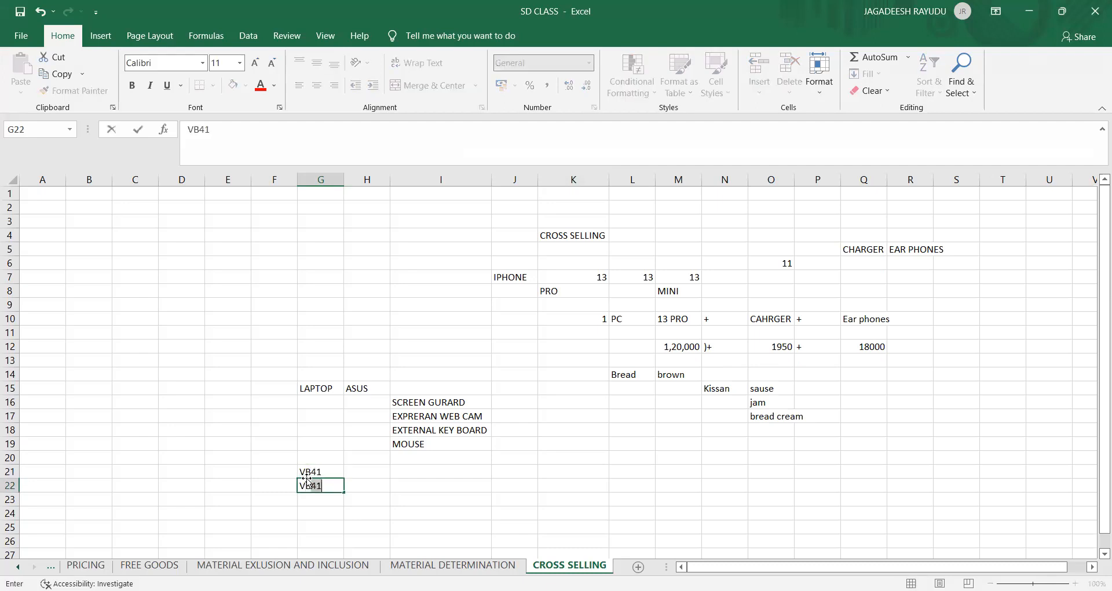
pyautogui.press('BackSpace')
pyautogui.write('2')
pyautogui.press('Return')
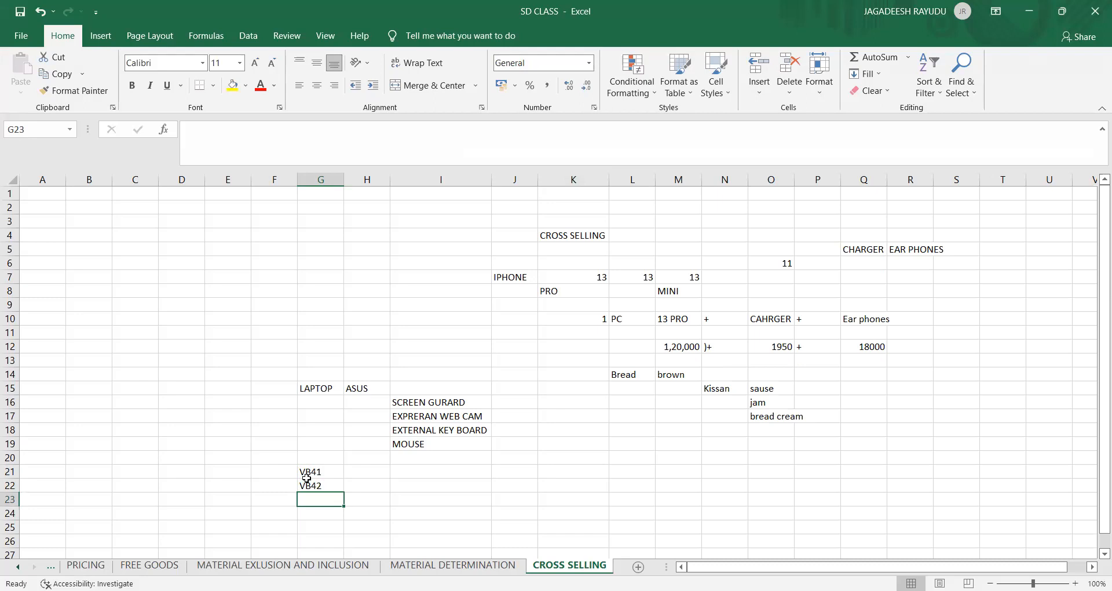
pyautogui.write('VB43')
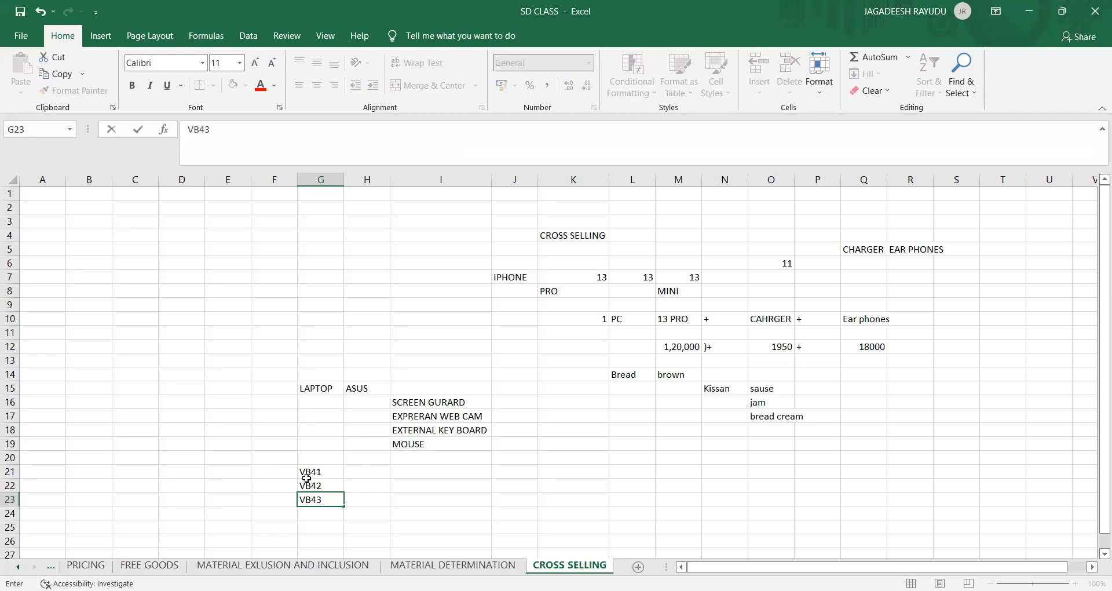
pyautogui.press('Return')
pyautogui.press('Up')
pyautogui.press('Up')
pyautogui.press('Up')
pyautogui.press('Down')
pyautogui.press('Down')
pyautogui.press('Up')
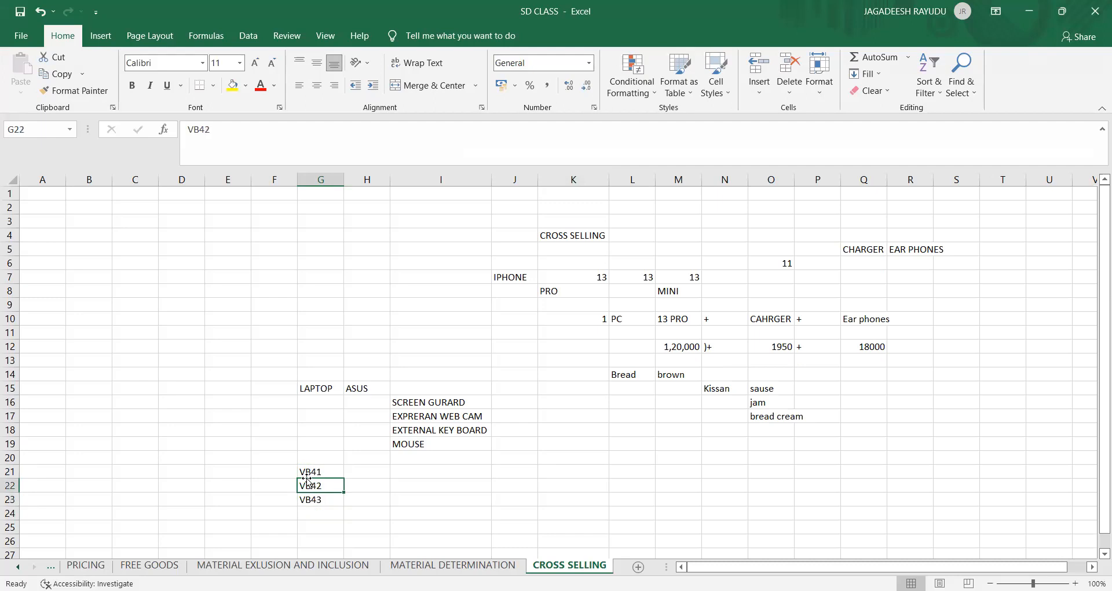
# Step: Show the MATERIAL DETERMINATION sheet of the workbook
pyautogui.click(430, 567)
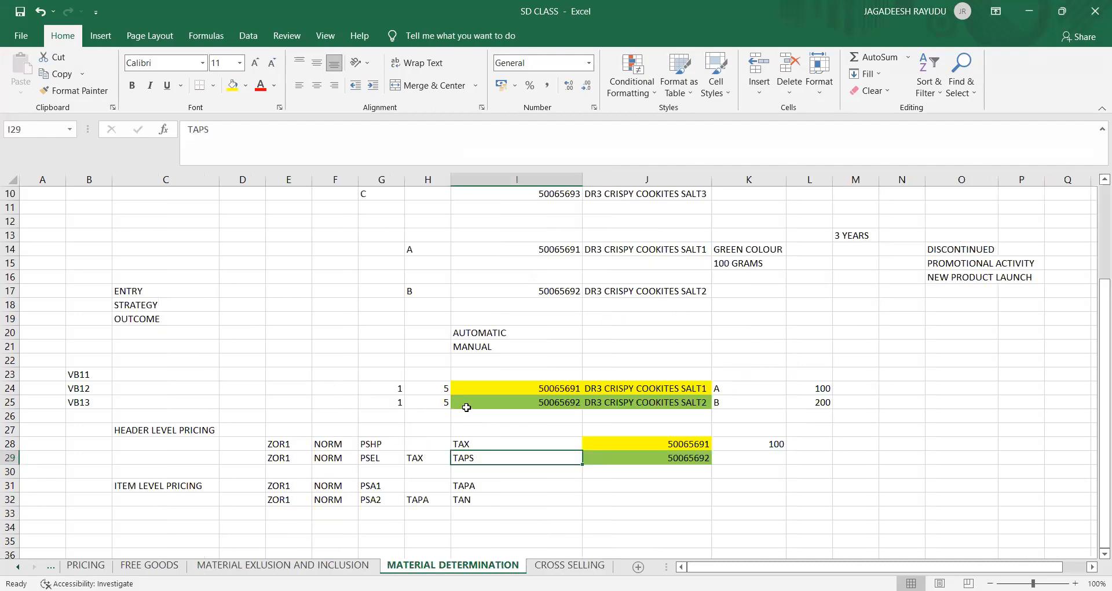
# Step: Copy material numbers 50065691 and 50065692 from I24:I25 into the CROSS SELLING sheet starting at cell K20
pyautogui.click(510, 389)
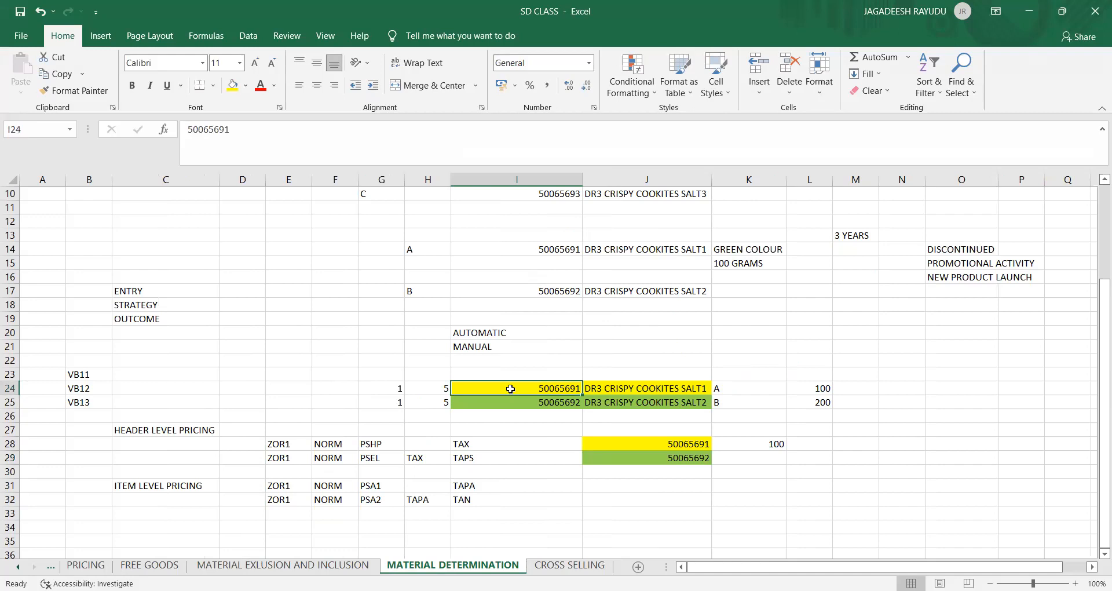
pyautogui.hotkey('shift', 'Down')
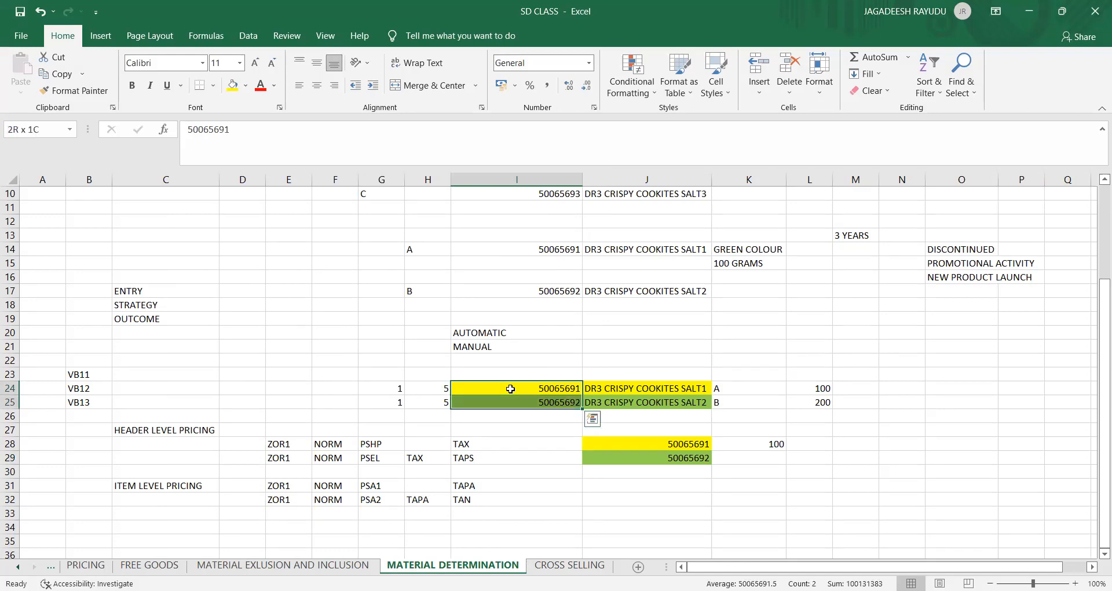
pyautogui.hotkey('ctrl', 'c')
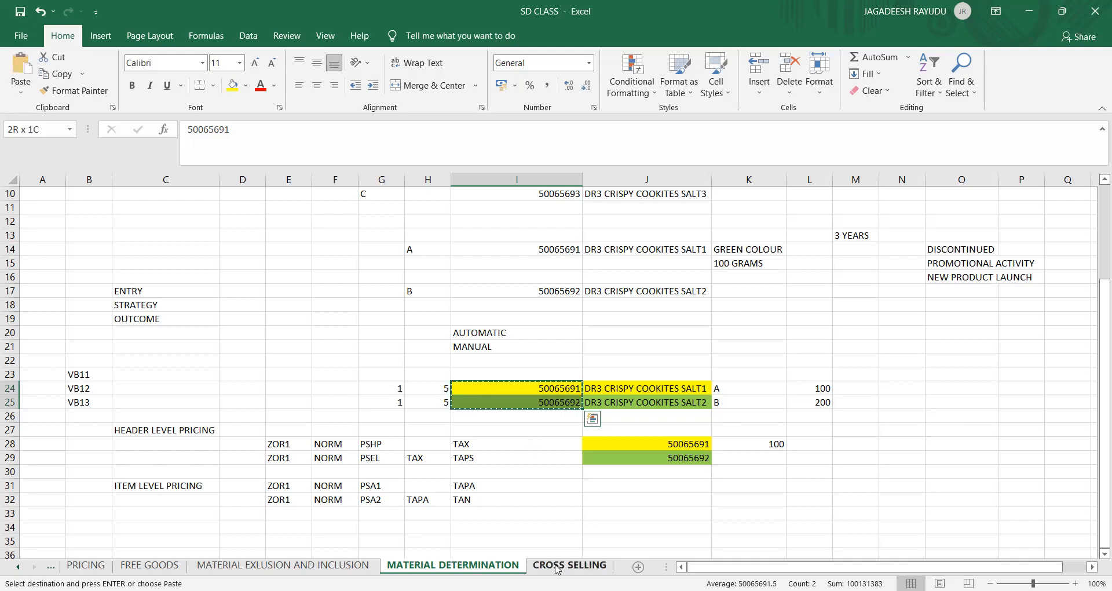
pyautogui.click(558, 567)
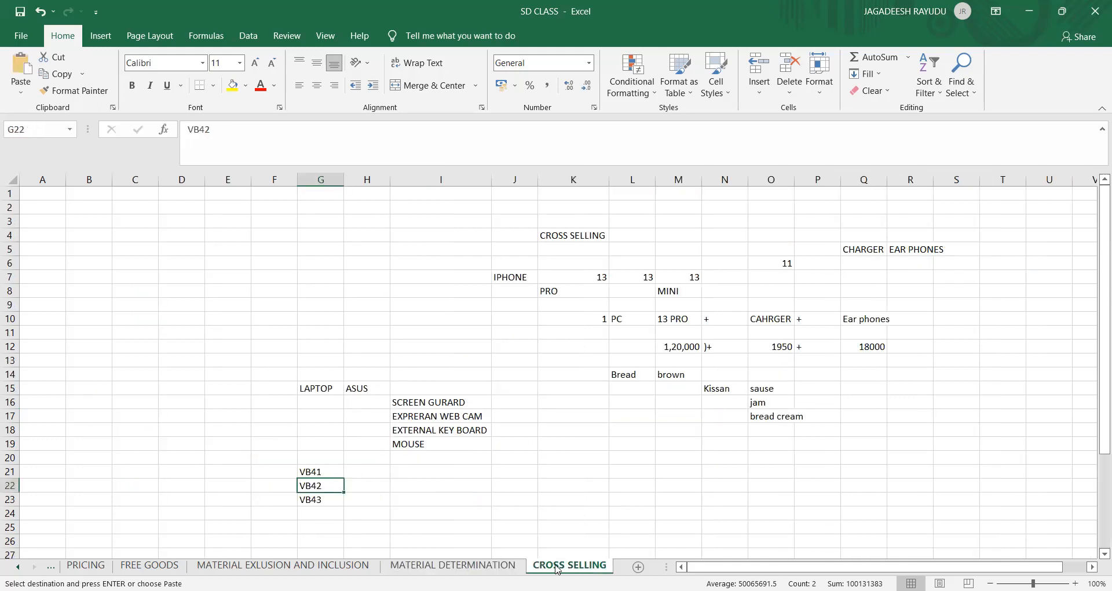
pyautogui.click(563, 461)
pyautogui.hotkey('ctrl', 'v')
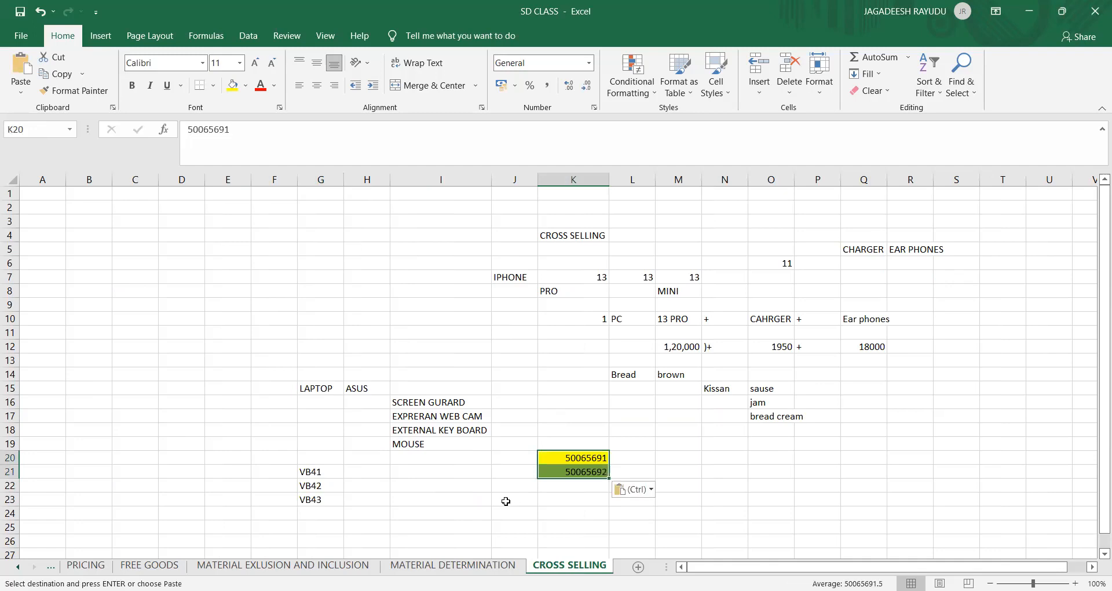
# Step: Copy material number 50065693 from the MATERIAL DETERMINATION sheet into cell K22 of the CROSS SELLING sheet
pyautogui.click(459, 566)
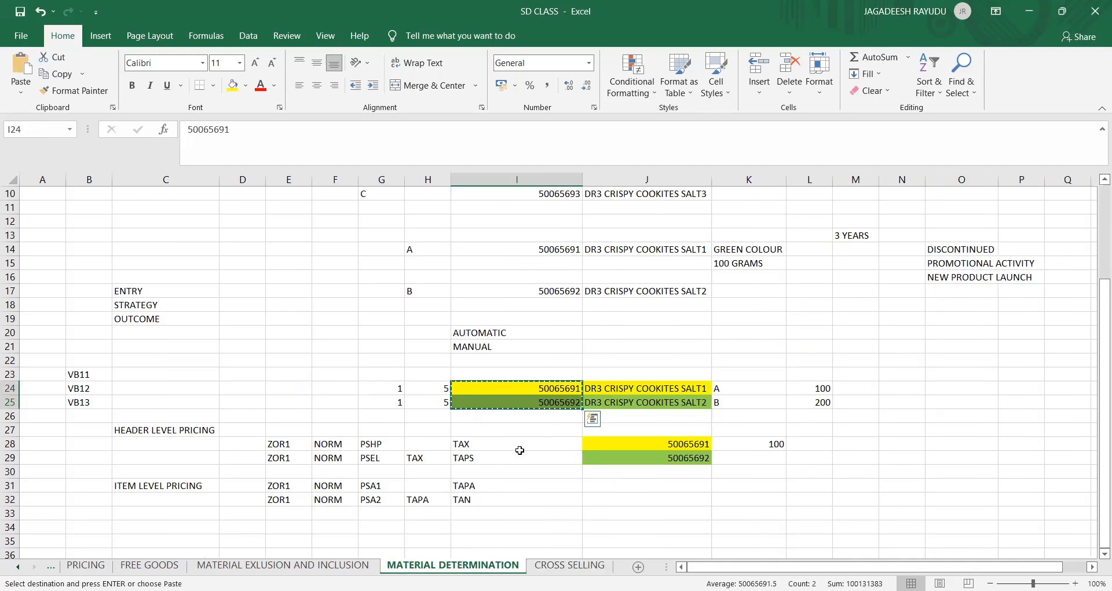
pyautogui.moveTo(1095, 410); pyautogui.dragTo(1095, 361)
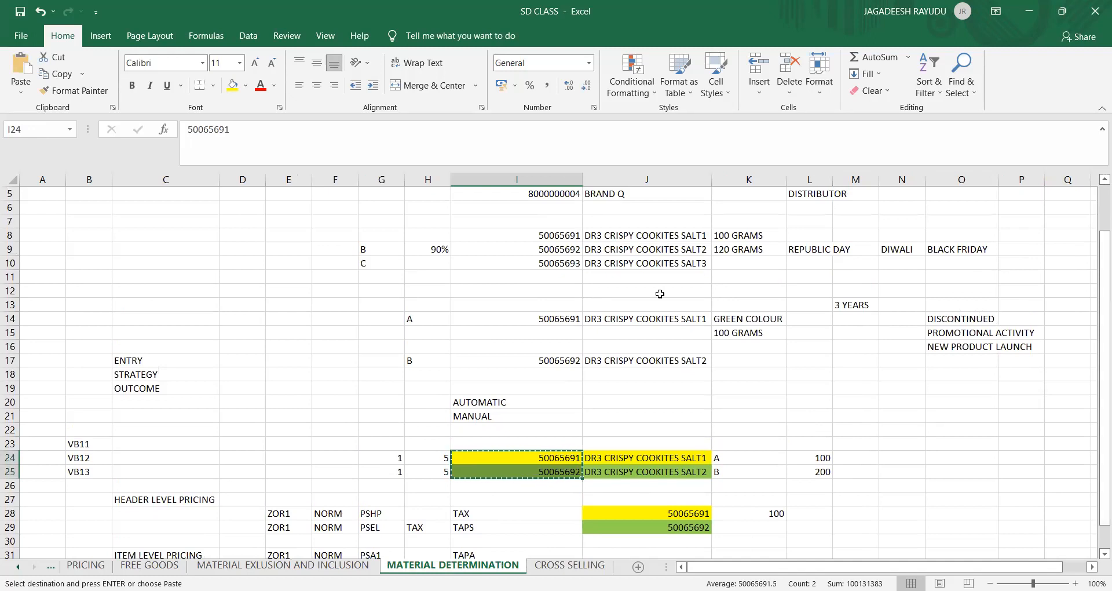
pyautogui.click(567, 266)
pyautogui.hotkey('ctrl', 'c')
pyautogui.click(568, 565)
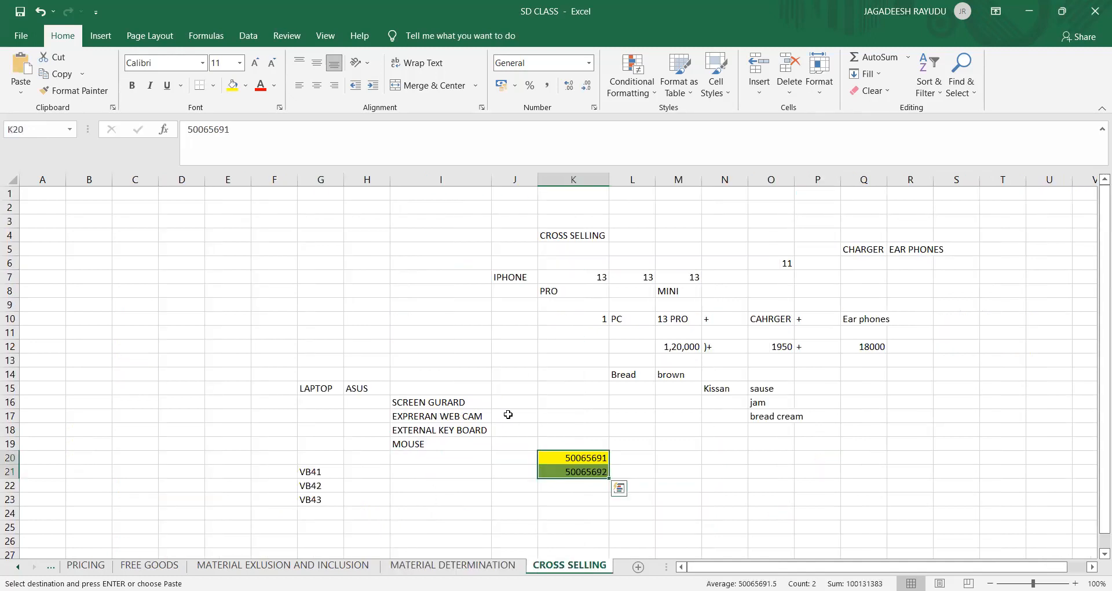
pyautogui.click(543, 483)
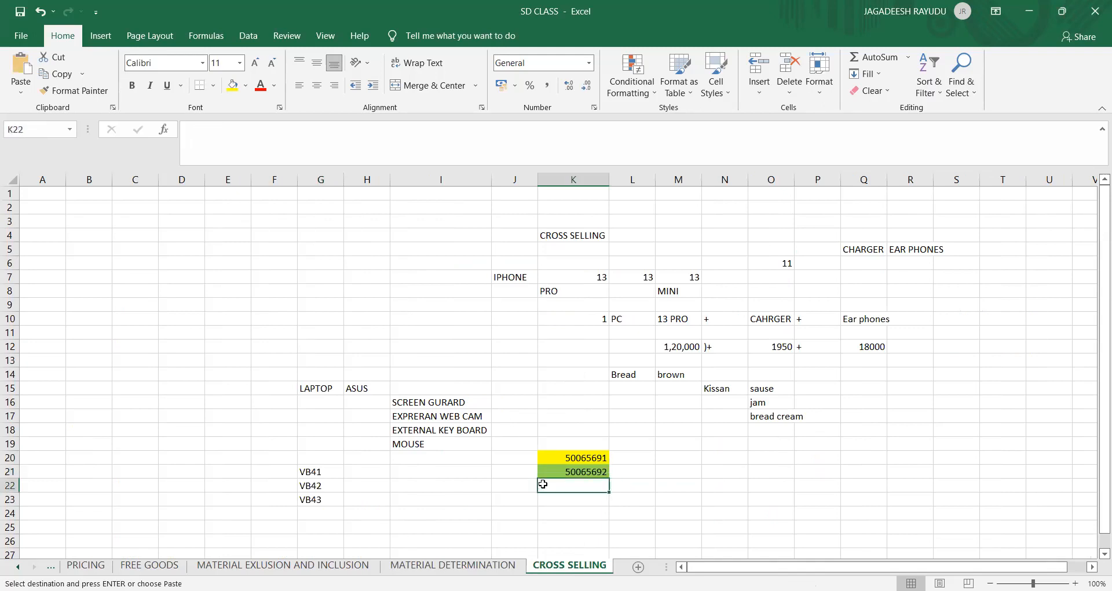
pyautogui.hotkey('ctrl', 'v')
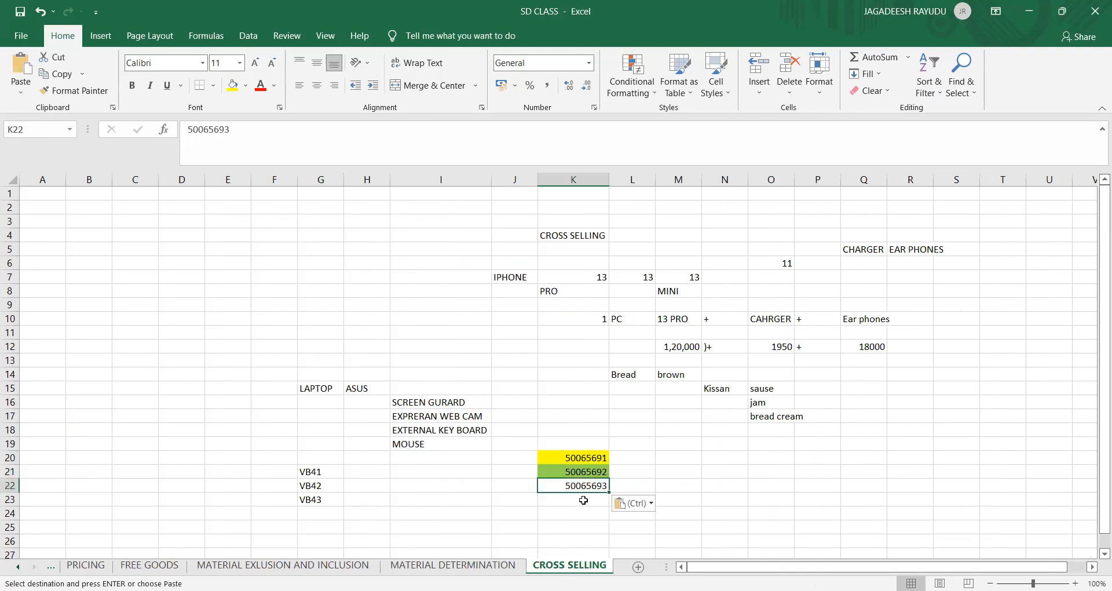
# Step: Copy material numbers 50065641 and 50065642 from M12:M13 of the FREE GOODS sheet into K23:K24 of the CROSS SELLING sheet
pyautogui.click(292, 555)
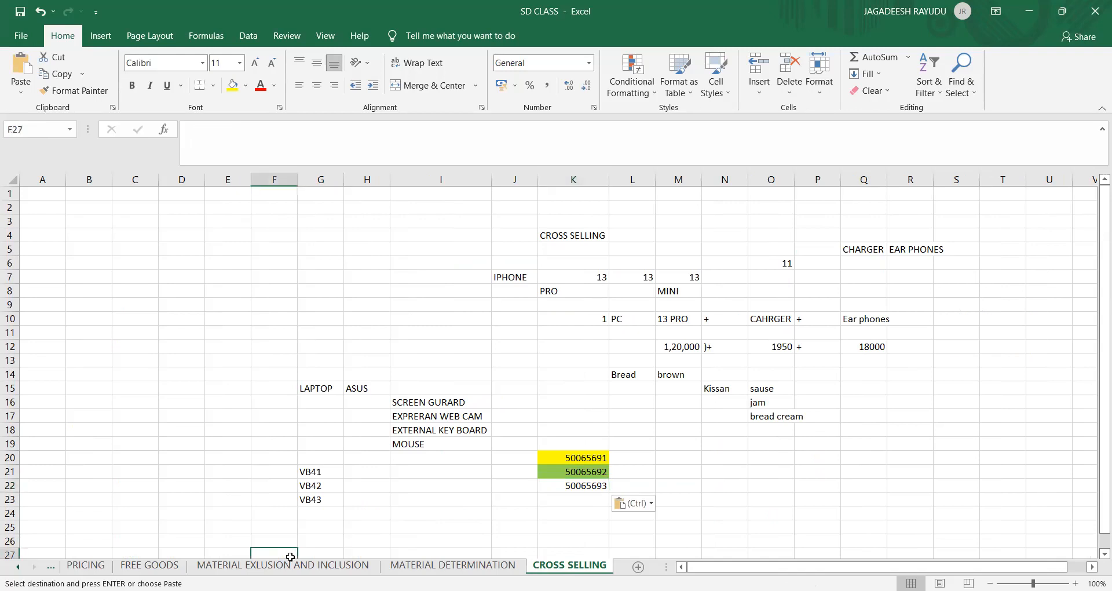
pyautogui.click(290, 566)
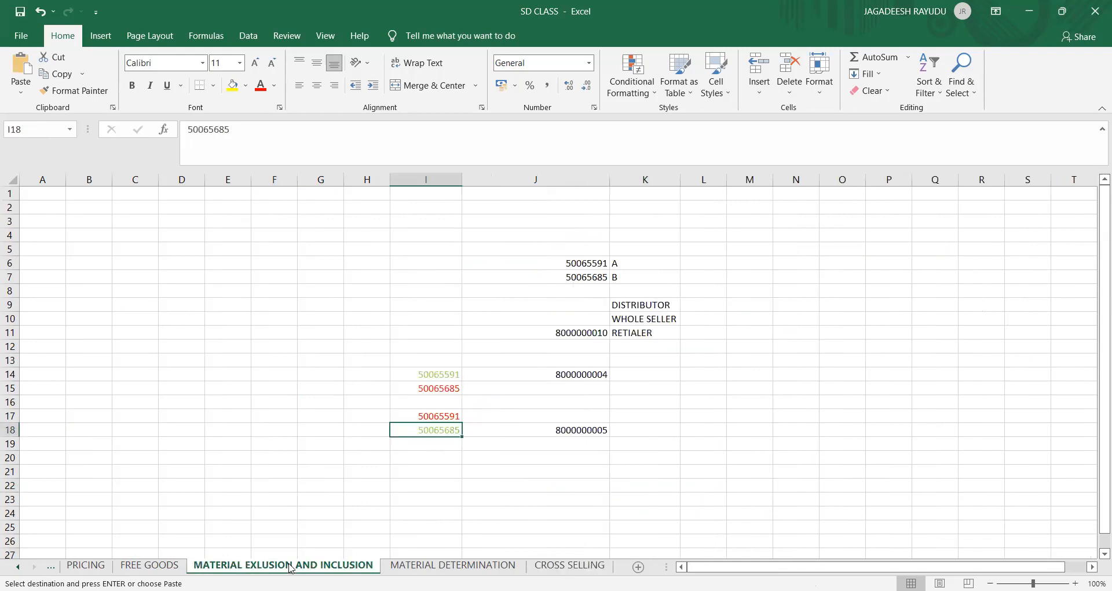
pyautogui.click(149, 564)
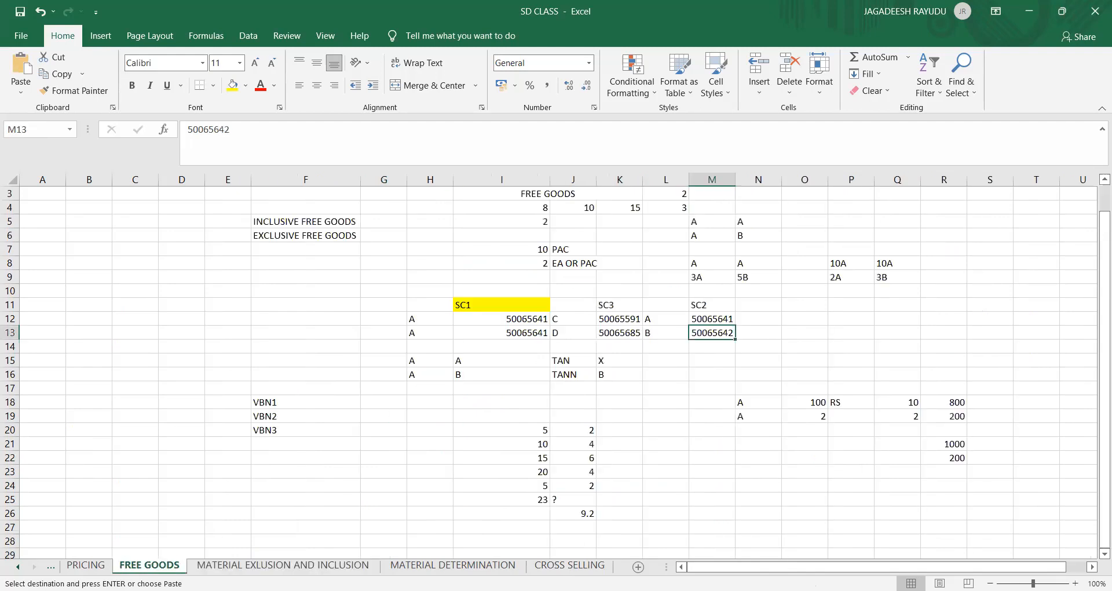
pyautogui.click(514, 323)
pyautogui.click(716, 318)
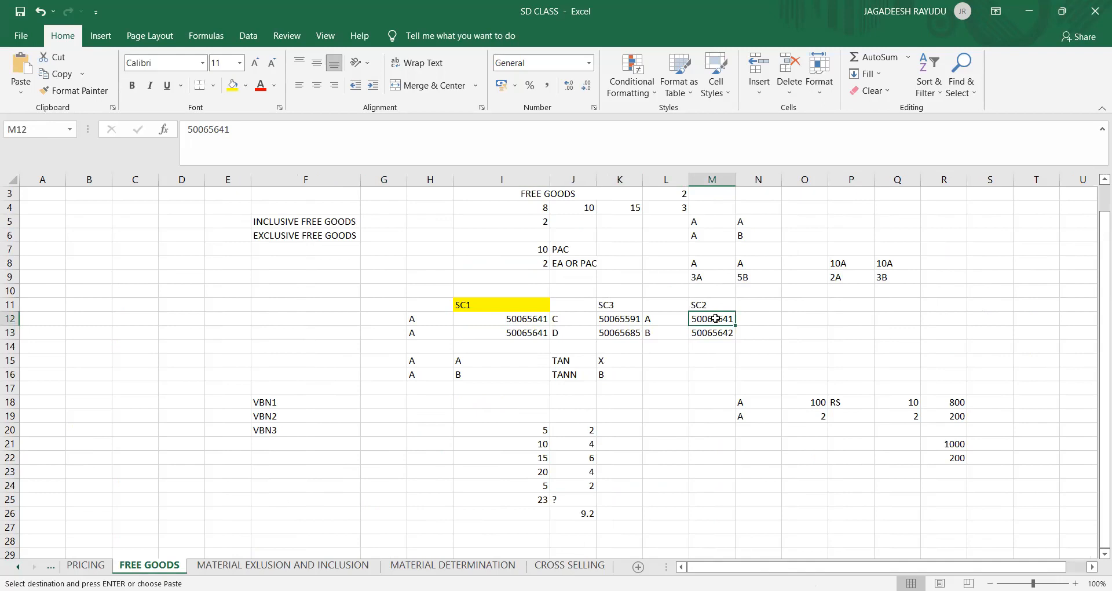
pyautogui.hotkey('shift', 'Down')
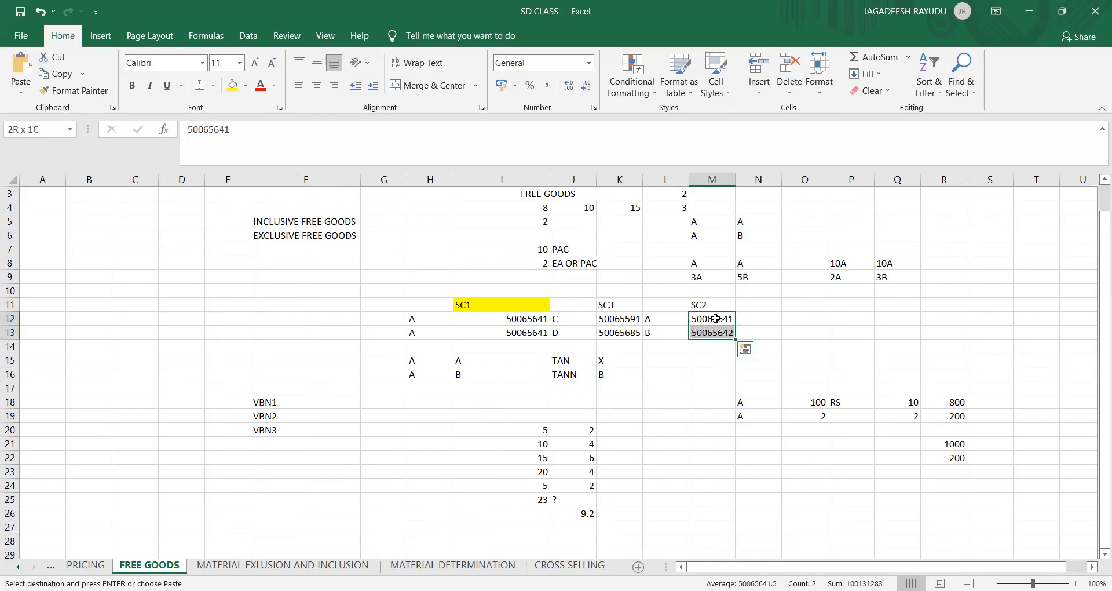
pyautogui.click(562, 564)
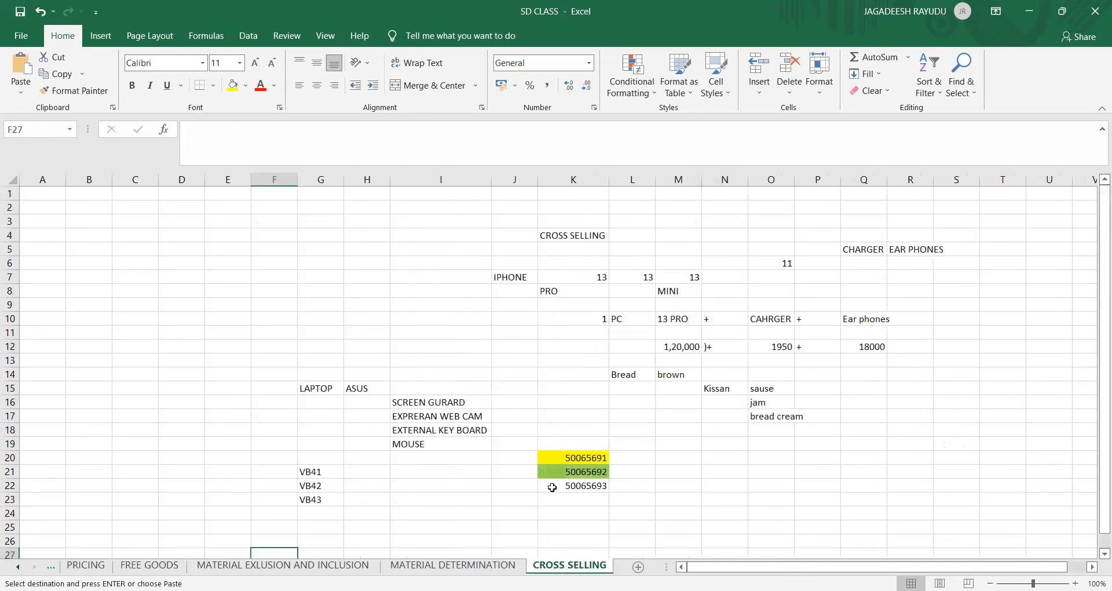
pyautogui.click(573, 498)
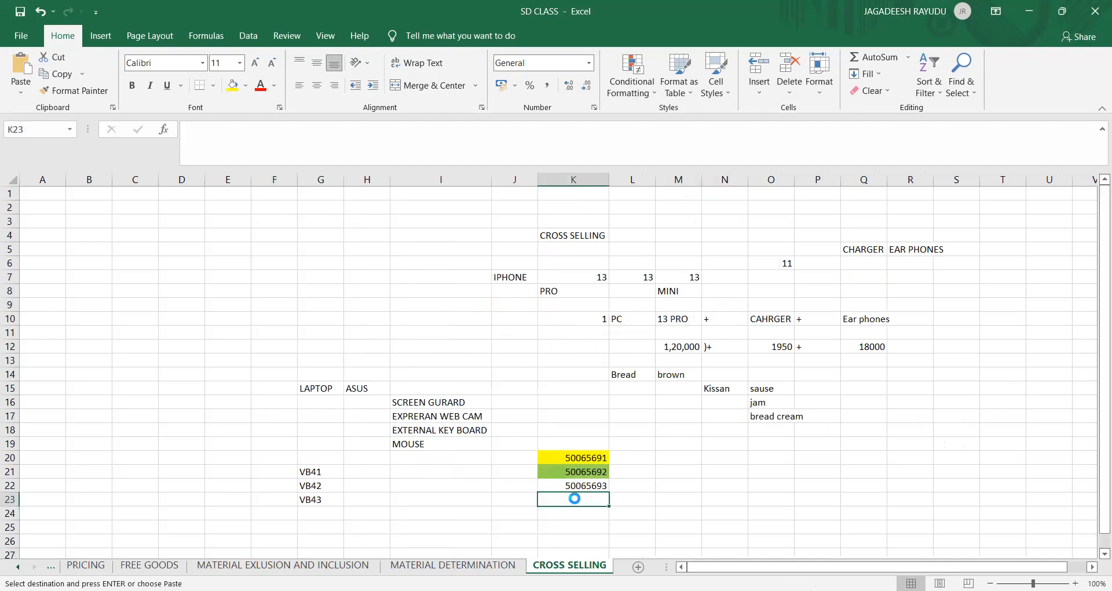
pyautogui.hotkey('ctrl', 'v')
# Step: Fill the material number cells K21 to K24 with yellow
pyautogui.click(571, 474)
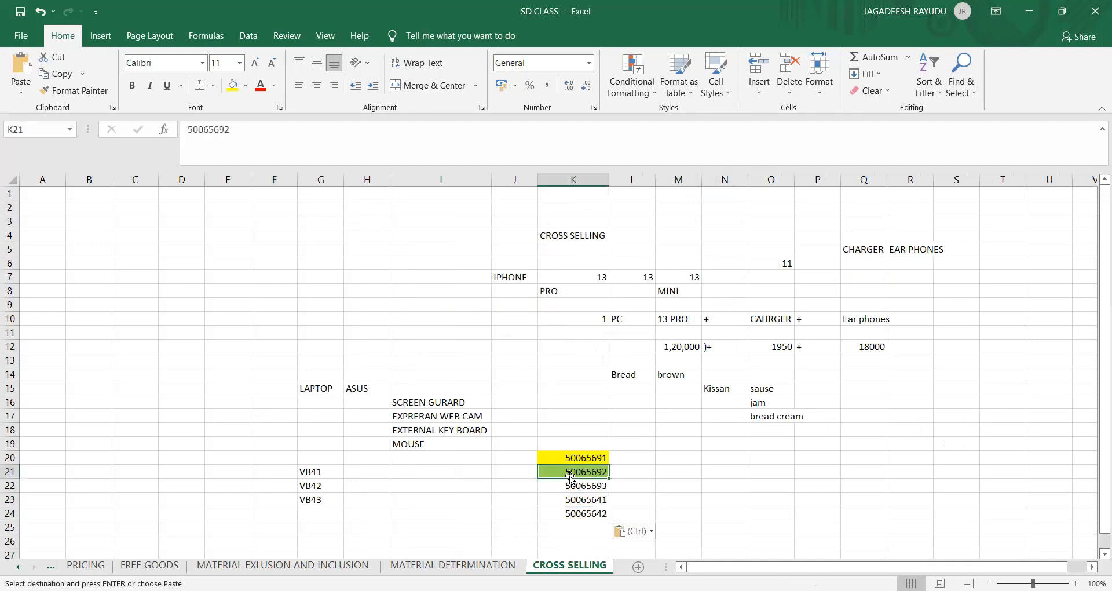
pyautogui.hotkey('shift', 'Down')
pyautogui.hotkey('shift', 'Down')
pyautogui.hotkey('shift', 'Down')
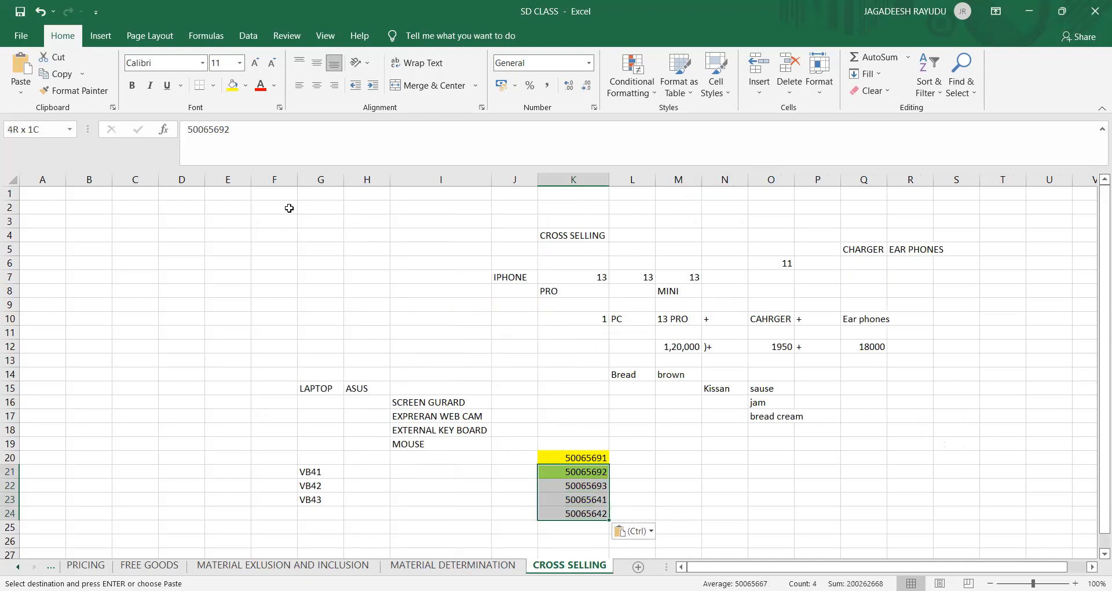
pyautogui.click(233, 86)
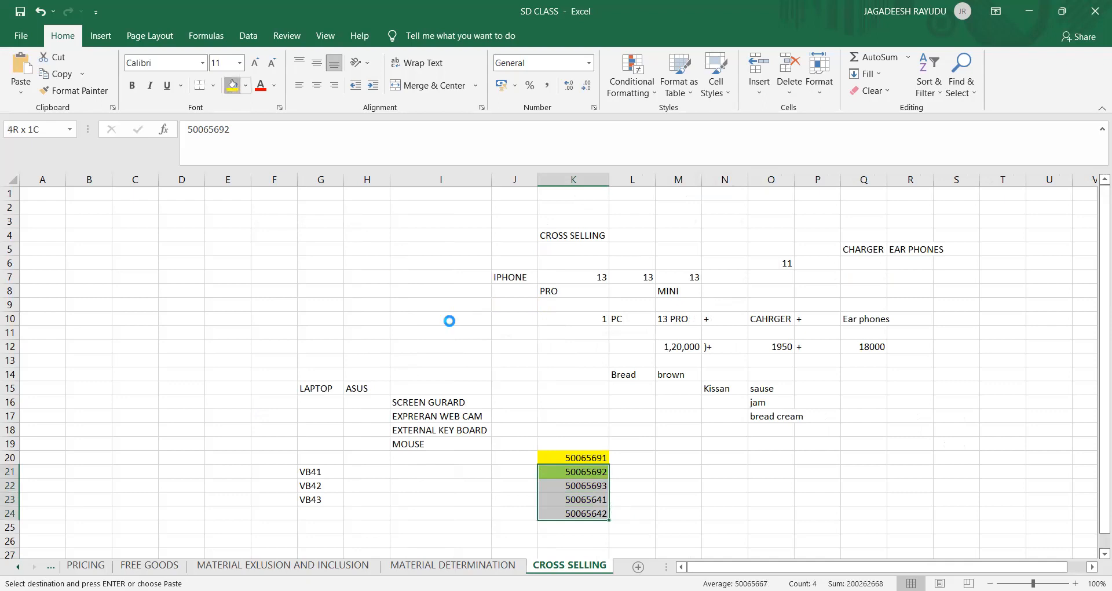
# Step: Fill cell K20, holding the main material number, with light green
pyautogui.click(589, 457)
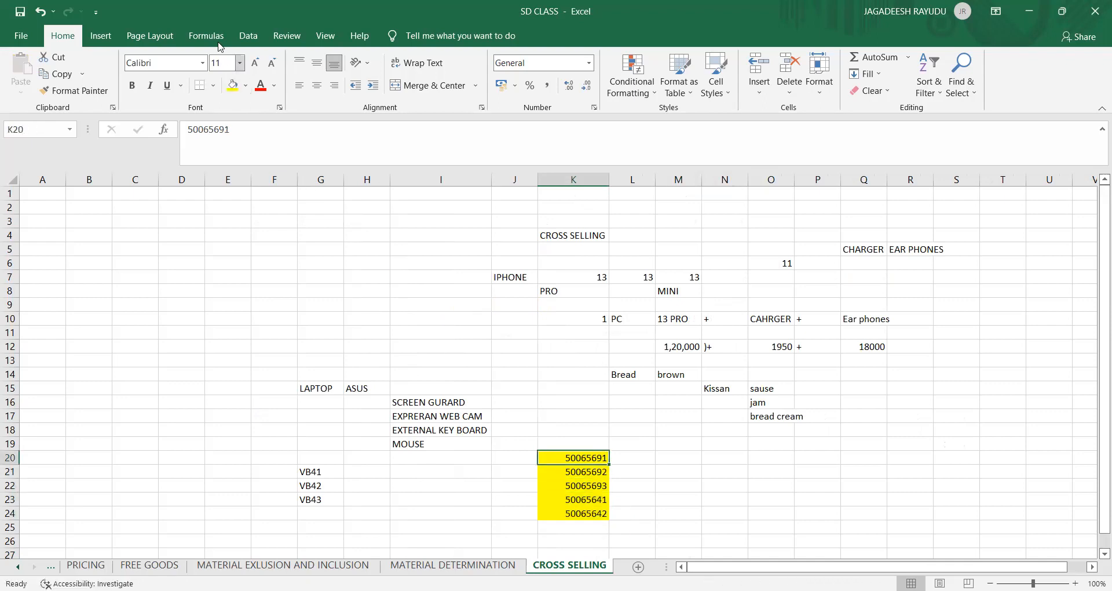
pyautogui.click(249, 87)
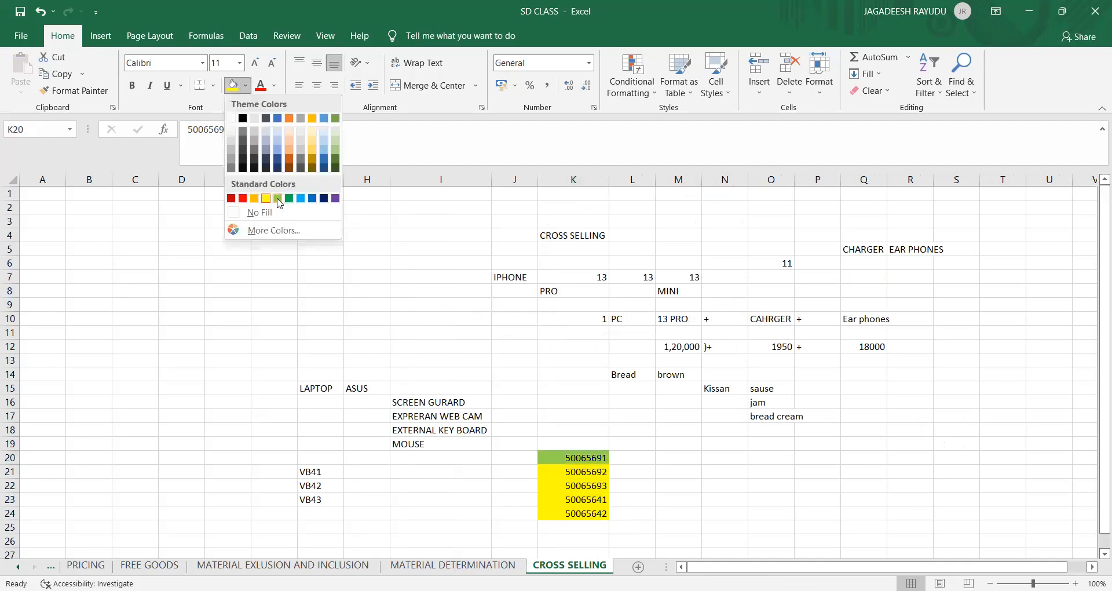
pyautogui.click(277, 199)
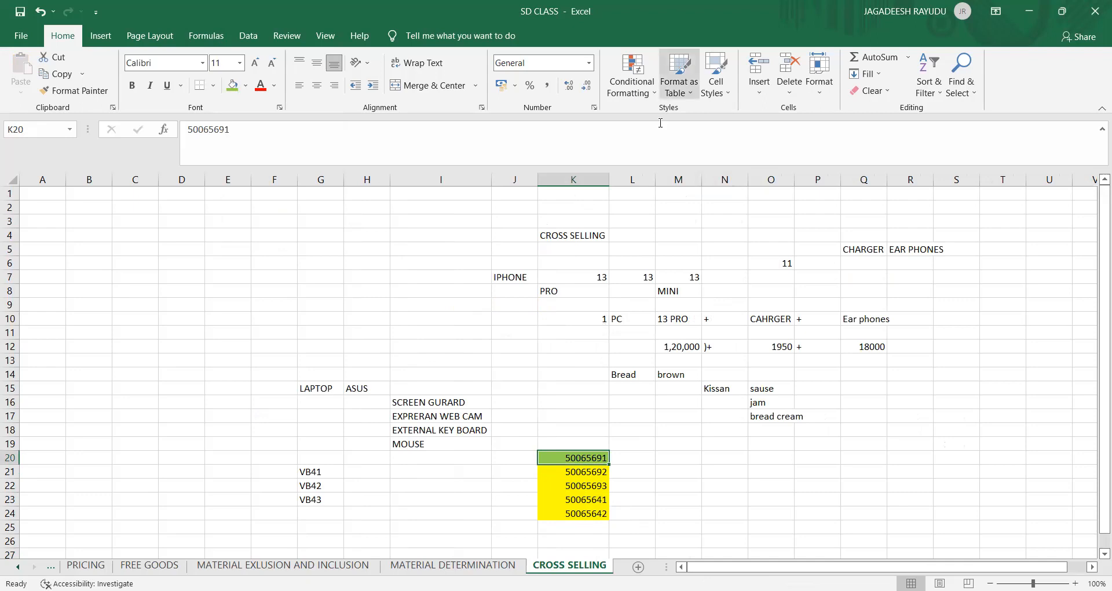
pyautogui.hotkey('alt', 'Tab')
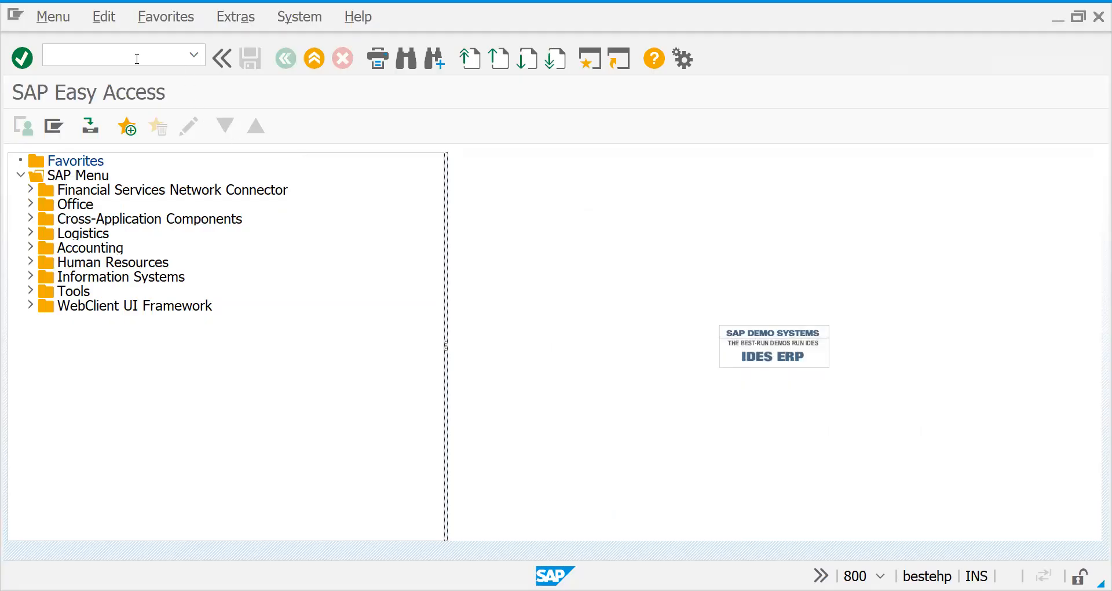
pyautogui.click(134, 59)
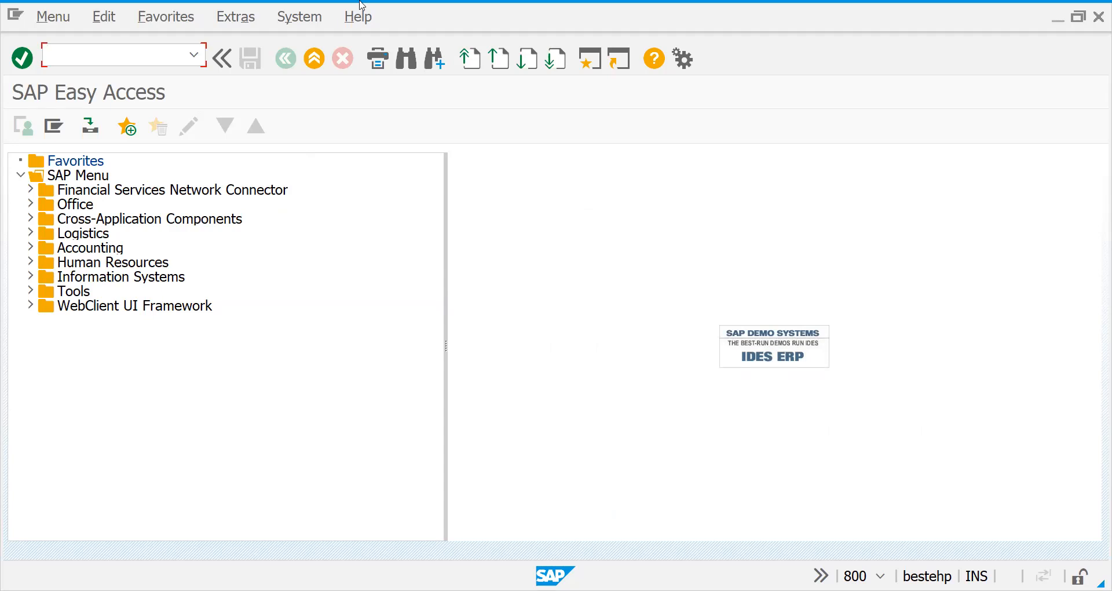
pyautogui.hotkey('alt', 'Tab')
# Step: Enter TAN in cell F15, beside the LAPTOP entry
pyautogui.click(275, 392)
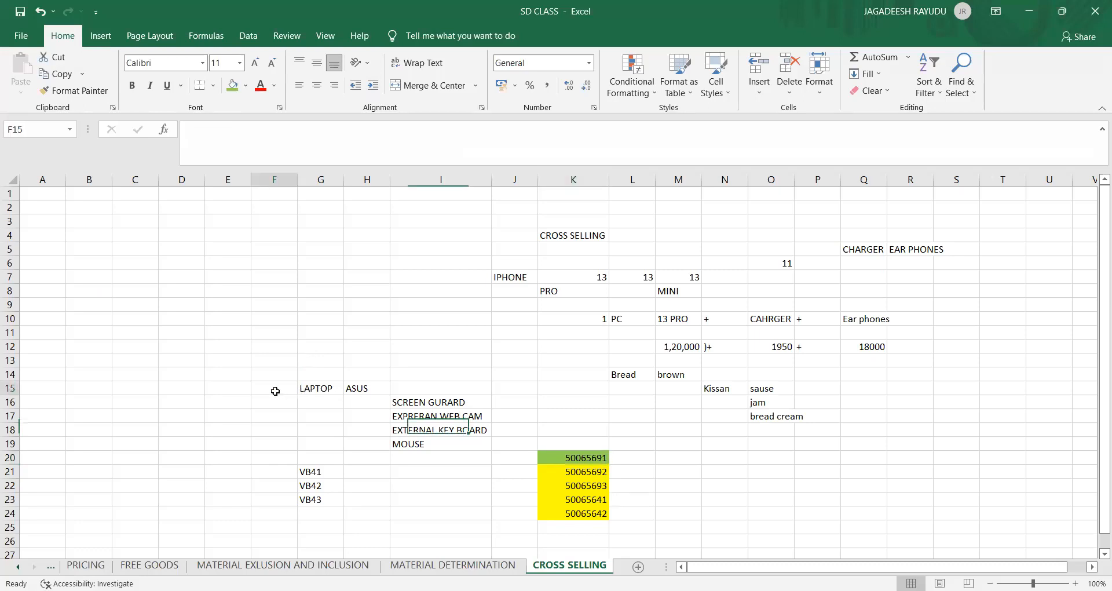
pyautogui.write('T')
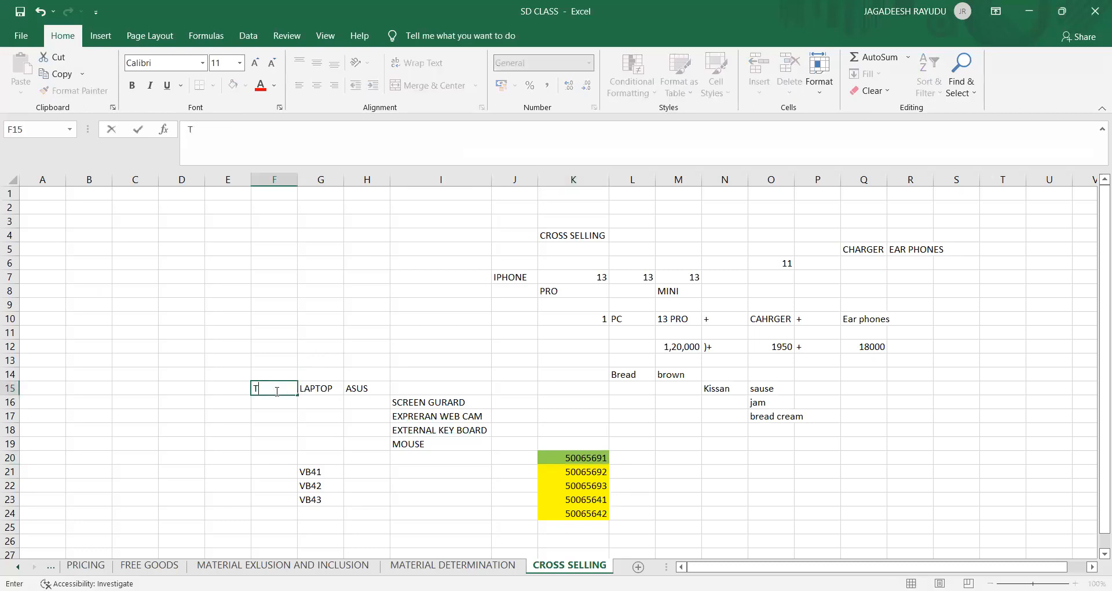
pyautogui.write('AN')
# Step: Enter TAN in cell L20 and fill it down to L24 beside the material numbers
pyautogui.click(634, 457)
pyautogui.write('TAN')
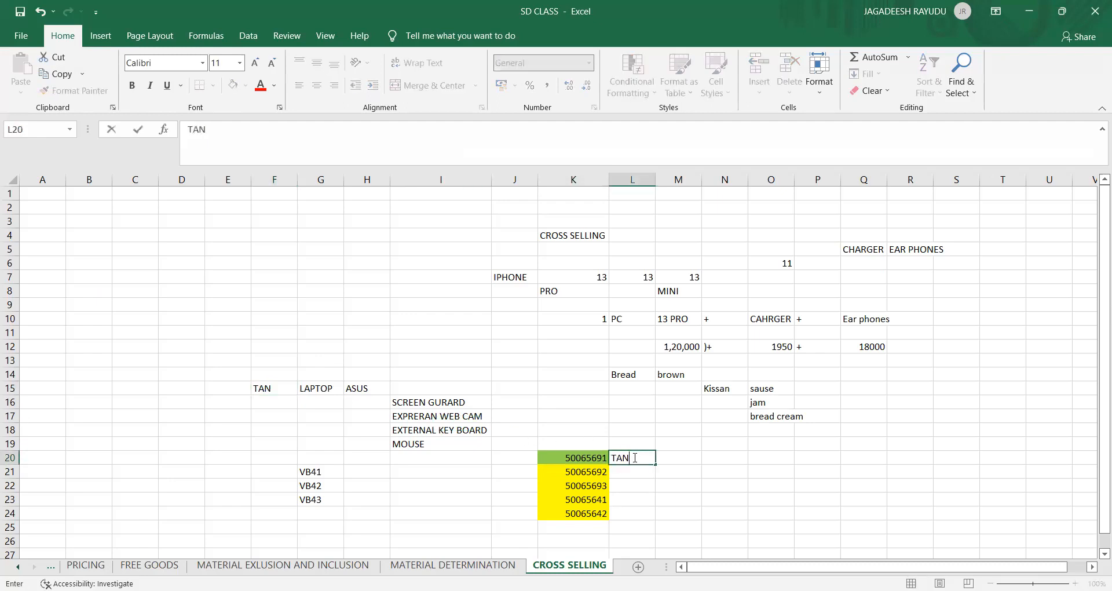
pyautogui.press('Return')
pyautogui.click(634, 457)
pyautogui.moveTo(657, 465); pyautogui.dragTo(648, 516)
pyautogui.click(583, 455)
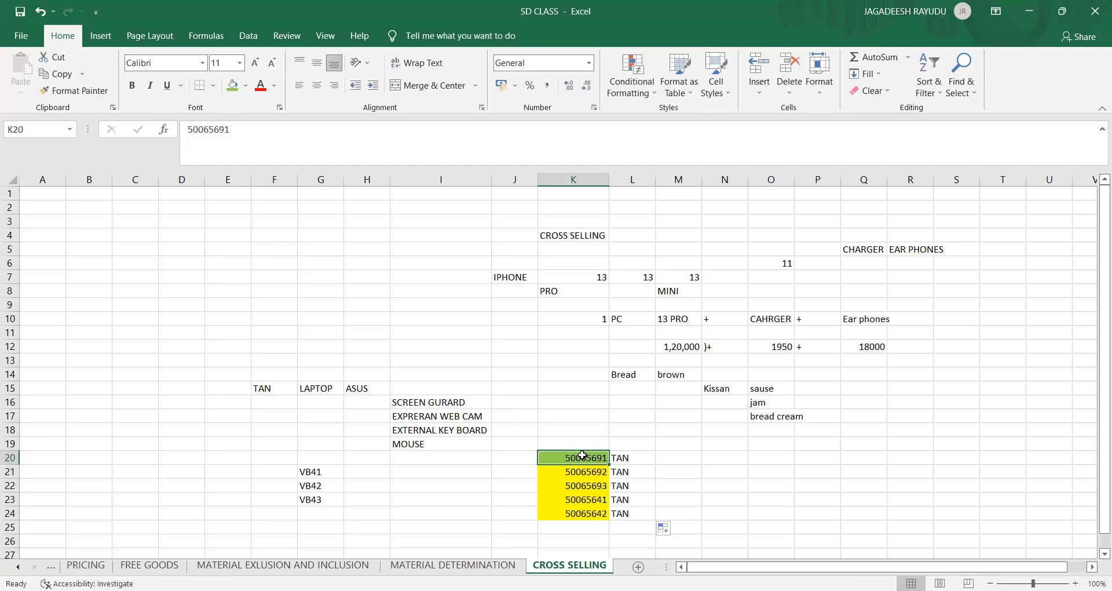
pyautogui.click(672, 457)
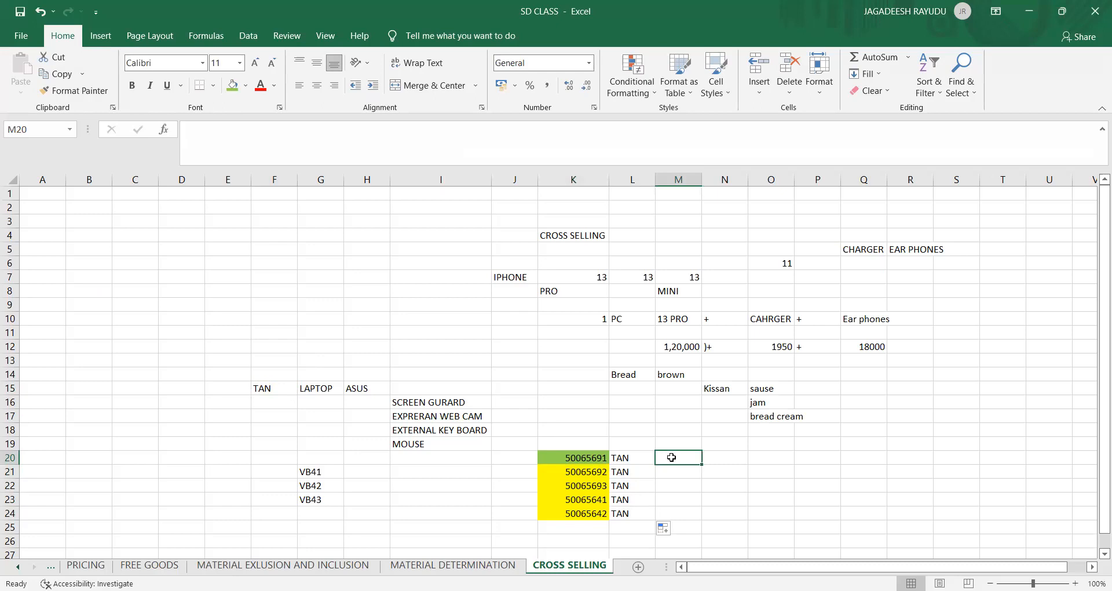
pyautogui.click(588, 476)
pyautogui.click(689, 476)
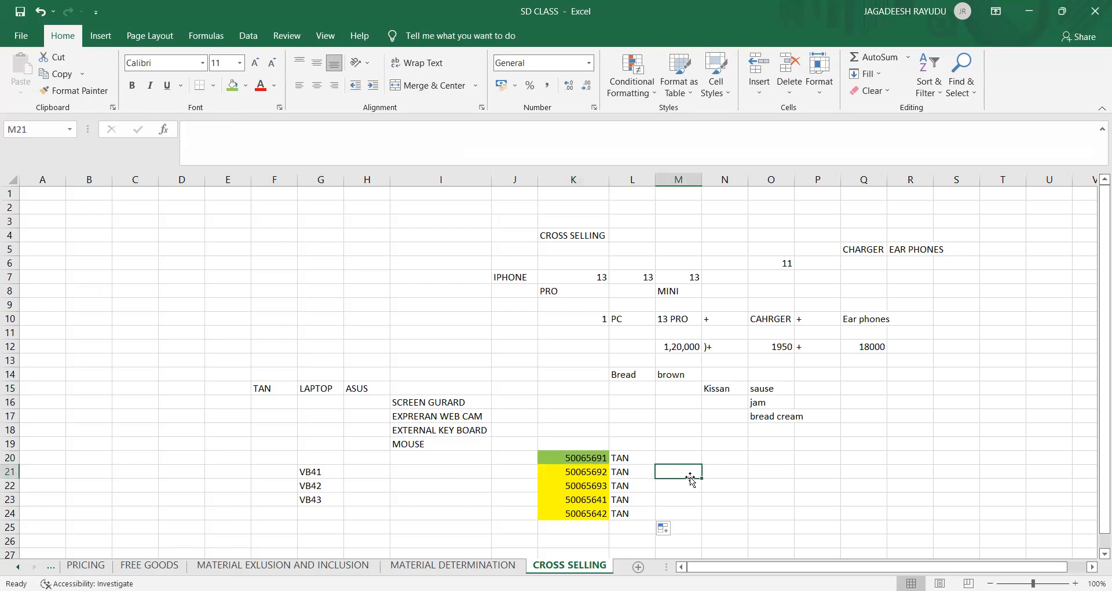
pyautogui.click(591, 498)
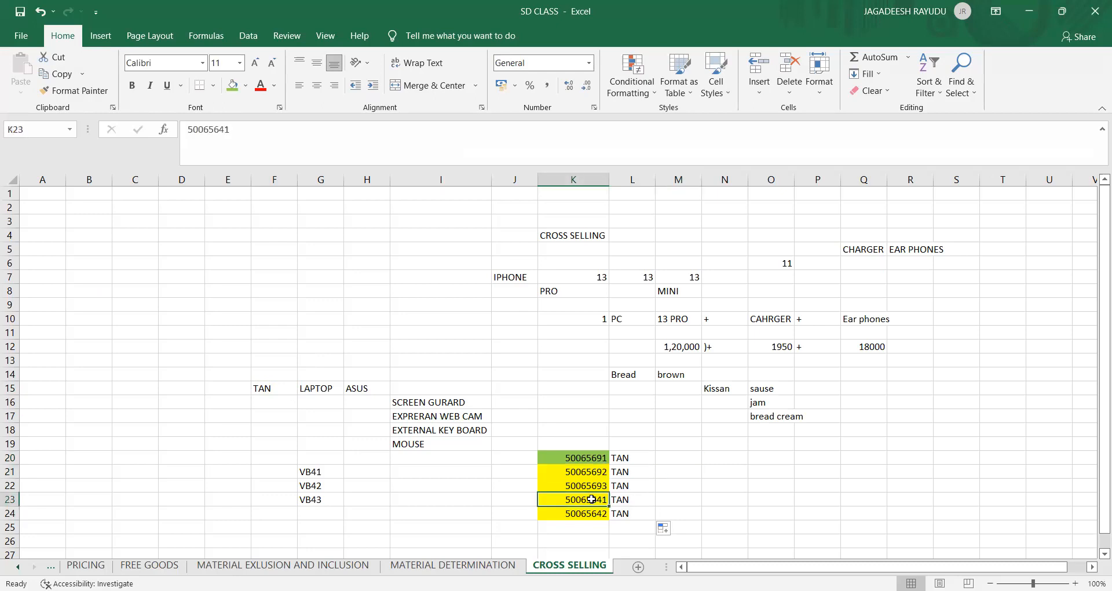
pyautogui.click(615, 461)
pyautogui.click(581, 461)
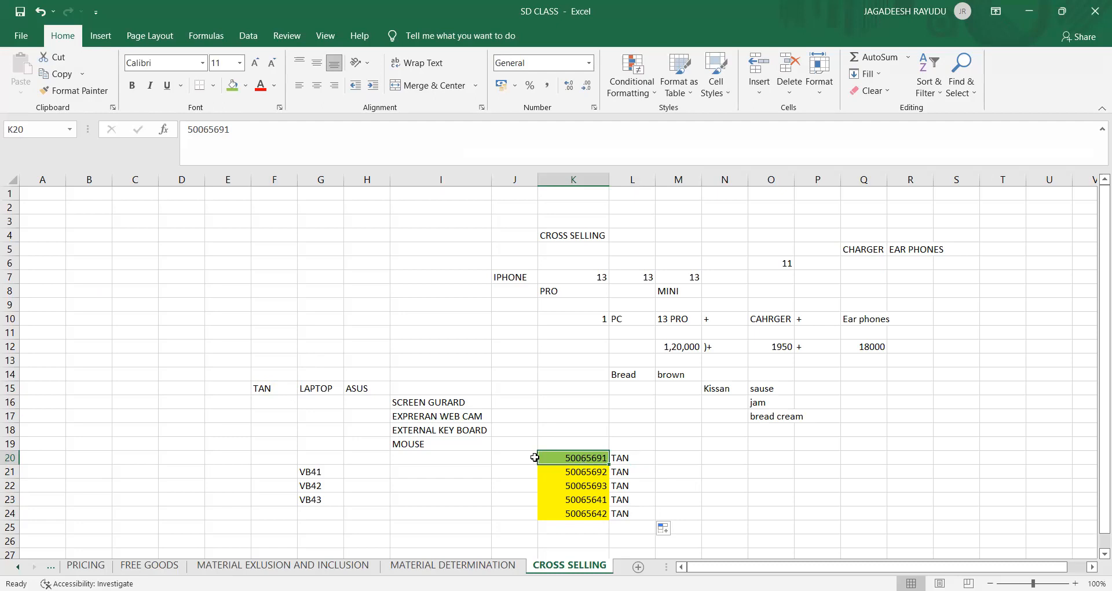
pyautogui.click(639, 459)
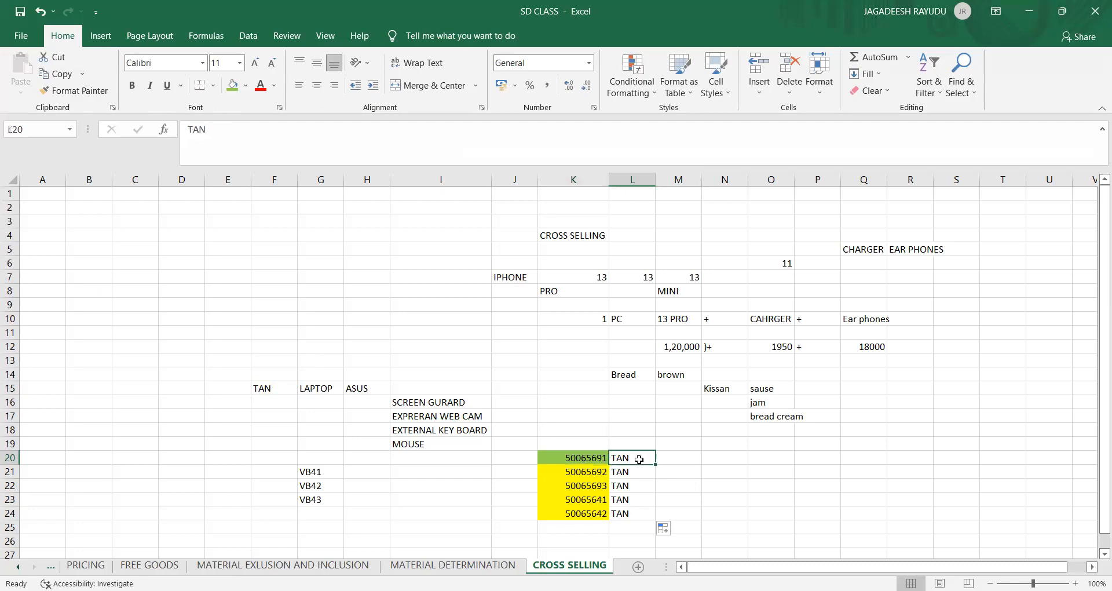
pyautogui.click(604, 486)
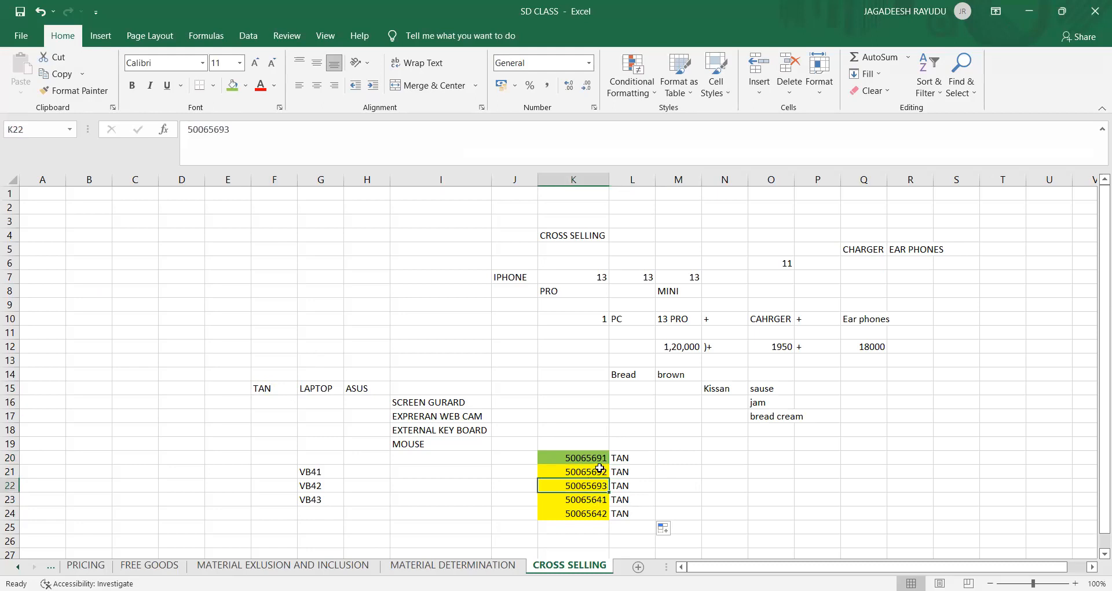
pyautogui.click(580, 458)
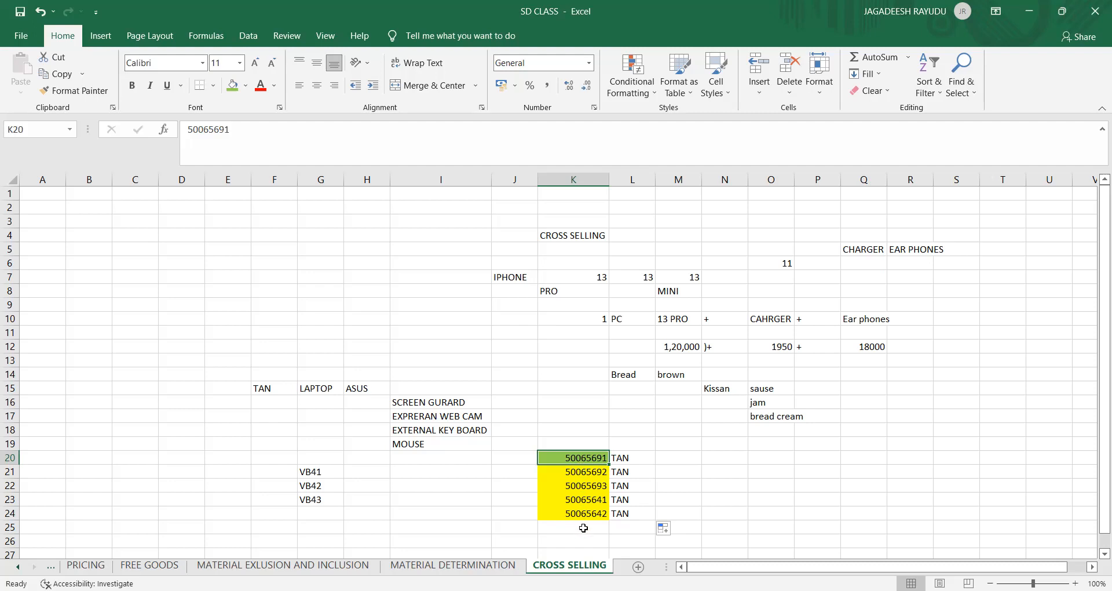
pyautogui.moveTo(585, 464); pyautogui.dragTo(585, 471)
pyautogui.click(585, 471)
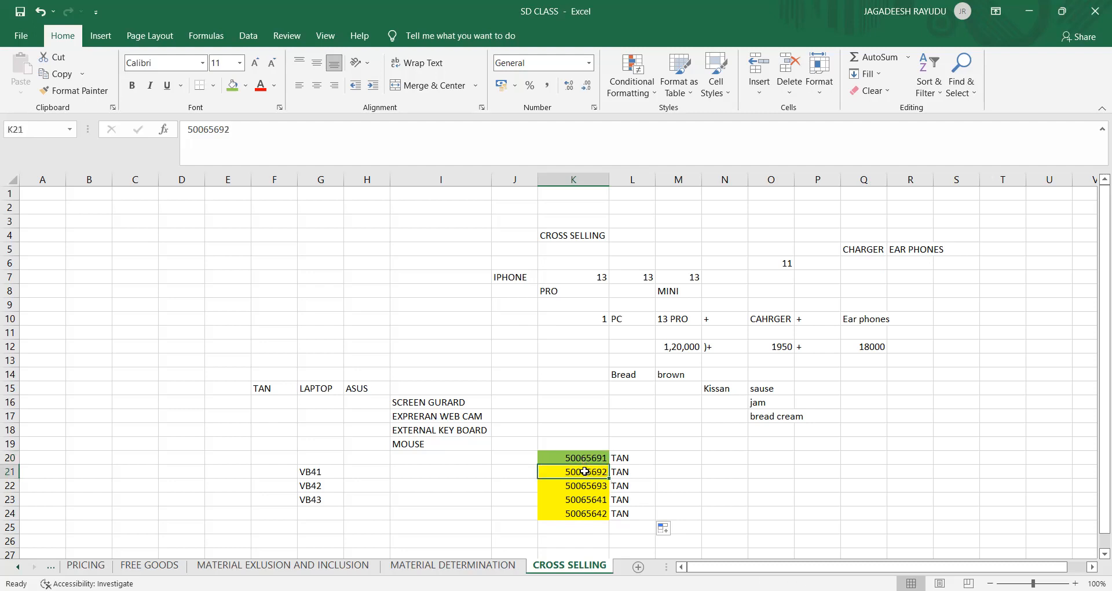
pyautogui.click(585, 456)
pyautogui.hotkey('shift', 'Down')
pyautogui.hotkey('shift', 'Down')
pyautogui.hotkey('shift', 'Down')
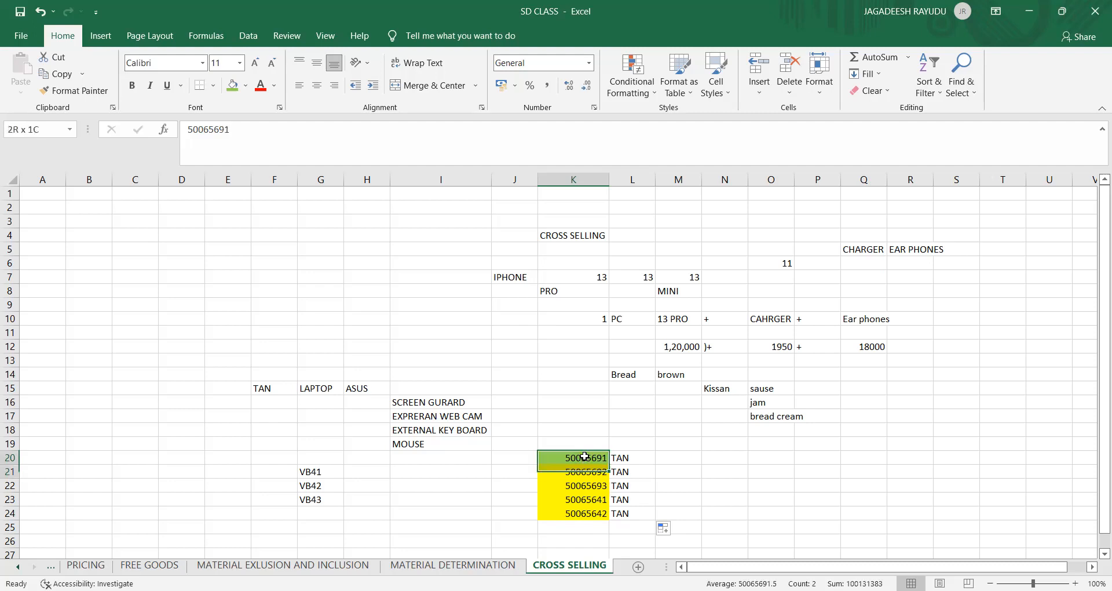
pyautogui.hotkey('shift', 'Down')
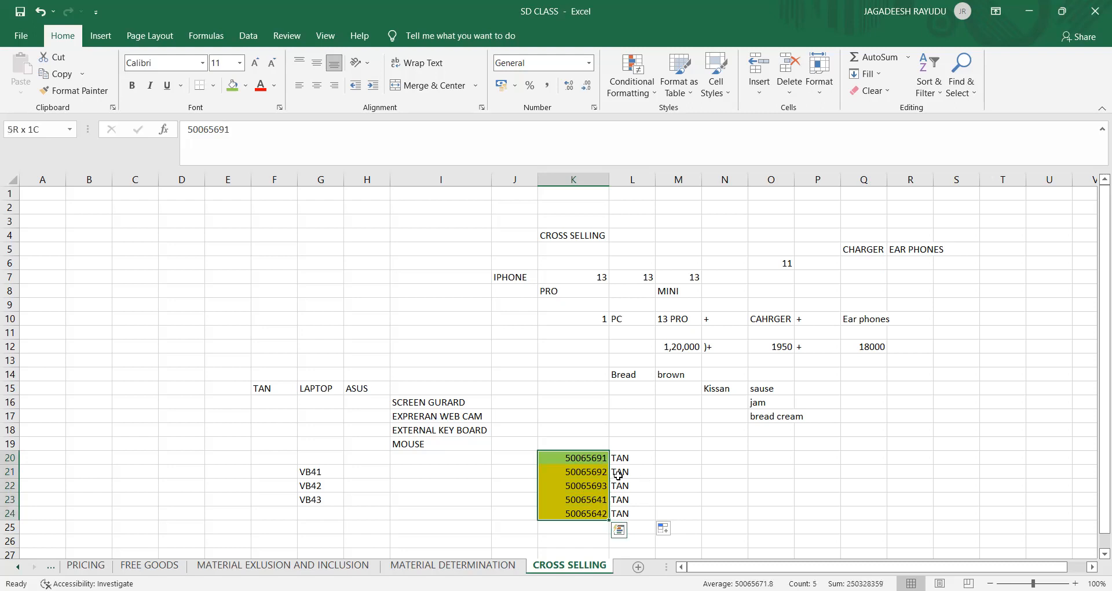
pyautogui.click(582, 471)
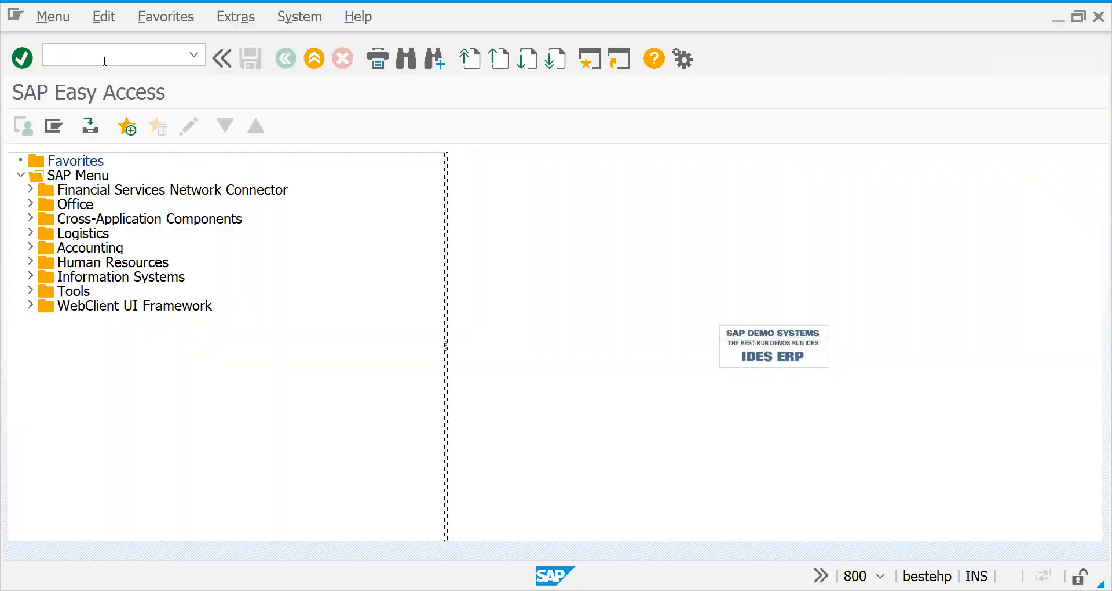
# Step: Switch to SAP and open transaction VB41 for creating cross-selling records
pyautogui.click(104, 61)
pyautogui.write('VB')
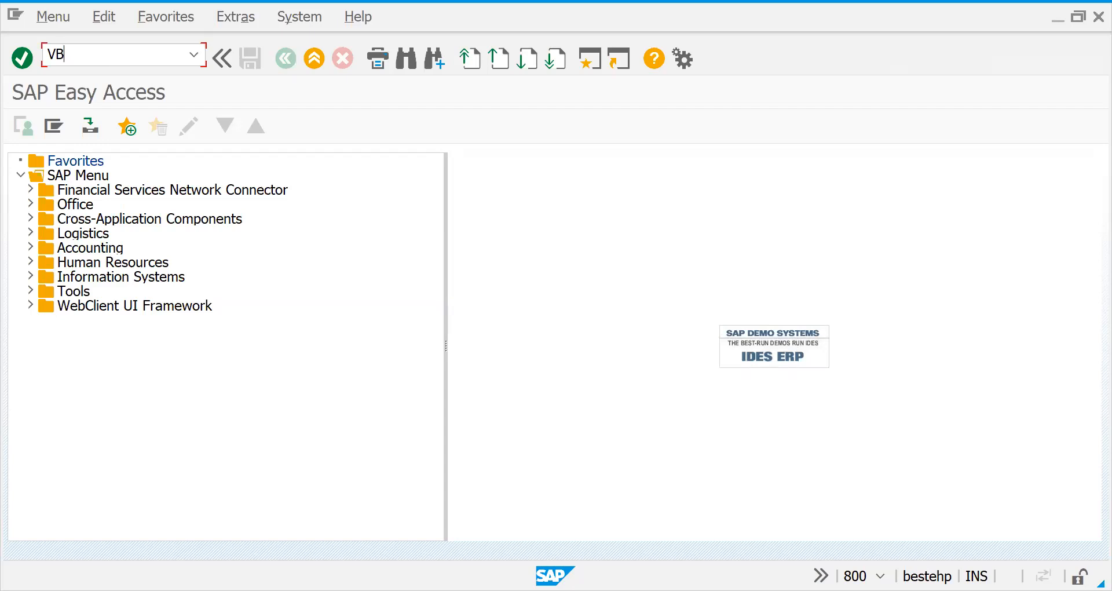
pyautogui.write('41')
pyautogui.press('Return')
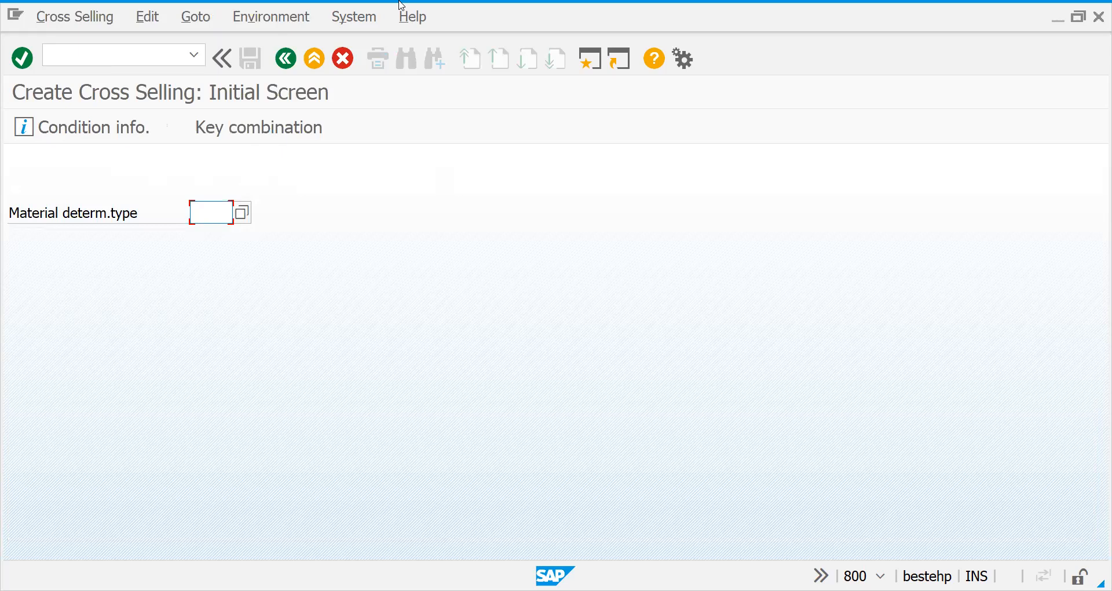
# Step: Back in the Excel notes, enter TAN in cell J20 beside the main material and clear cell L20
pyautogui.hotkey('alt', 'Tab')
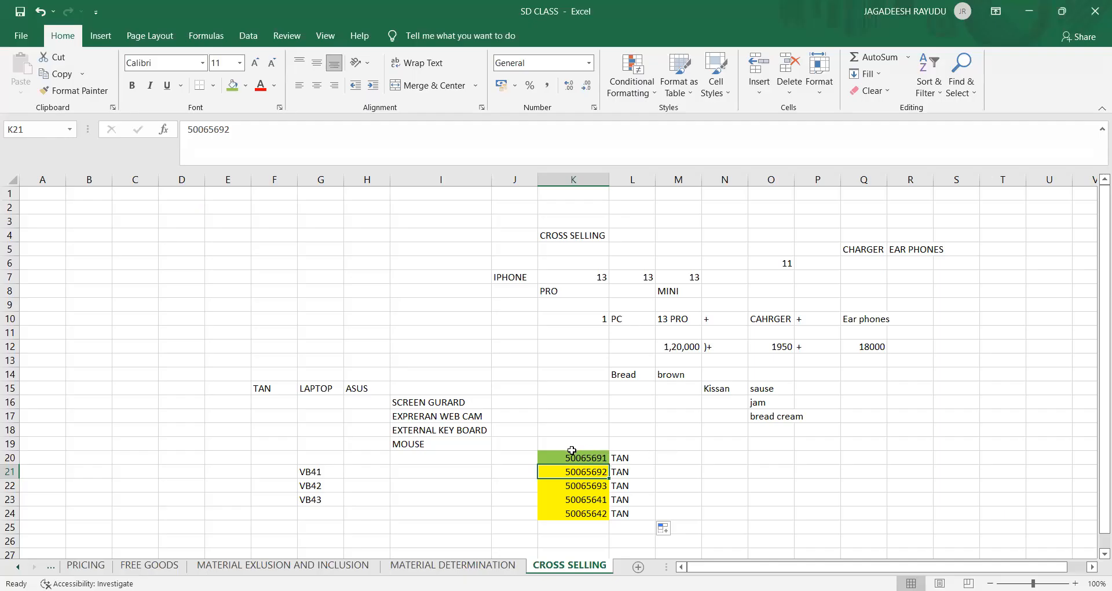
pyautogui.click(523, 455)
pyautogui.write('TAN')
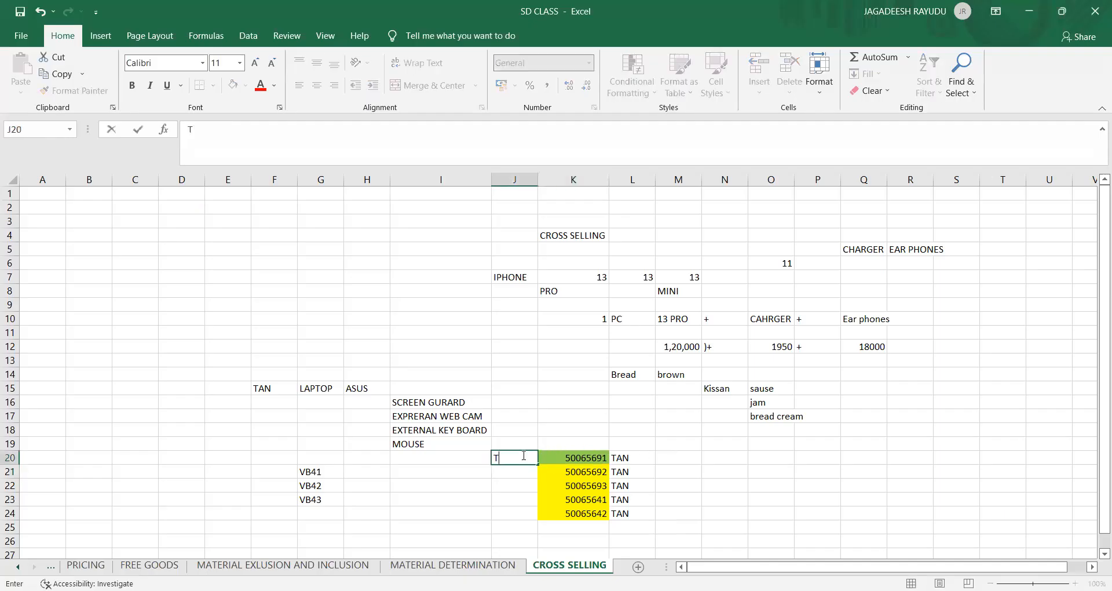
pyautogui.click(590, 455)
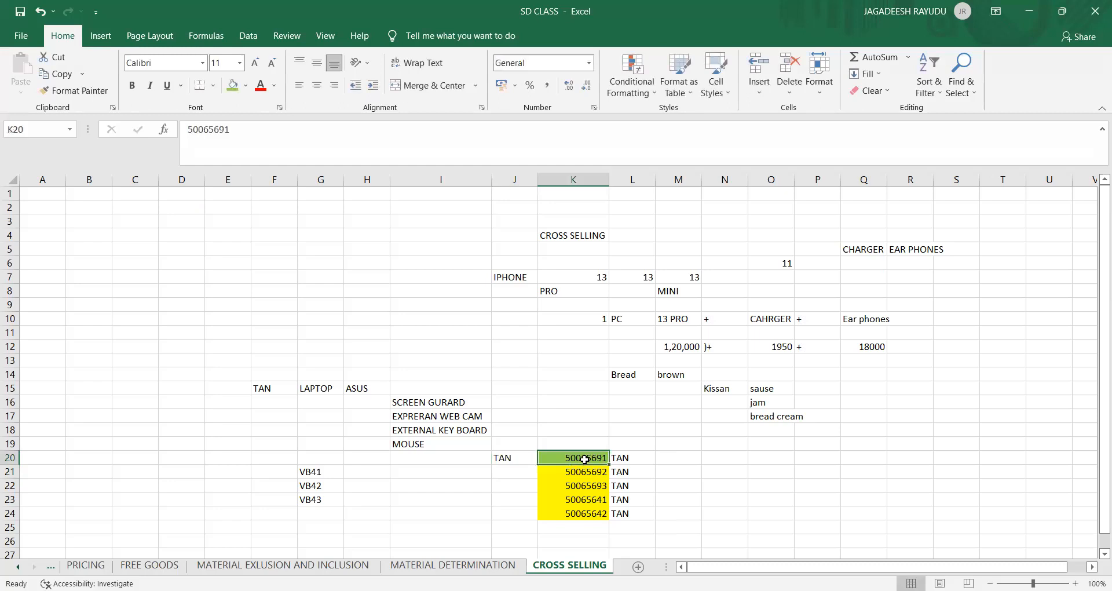
pyautogui.click(626, 459)
pyautogui.press('Delete')
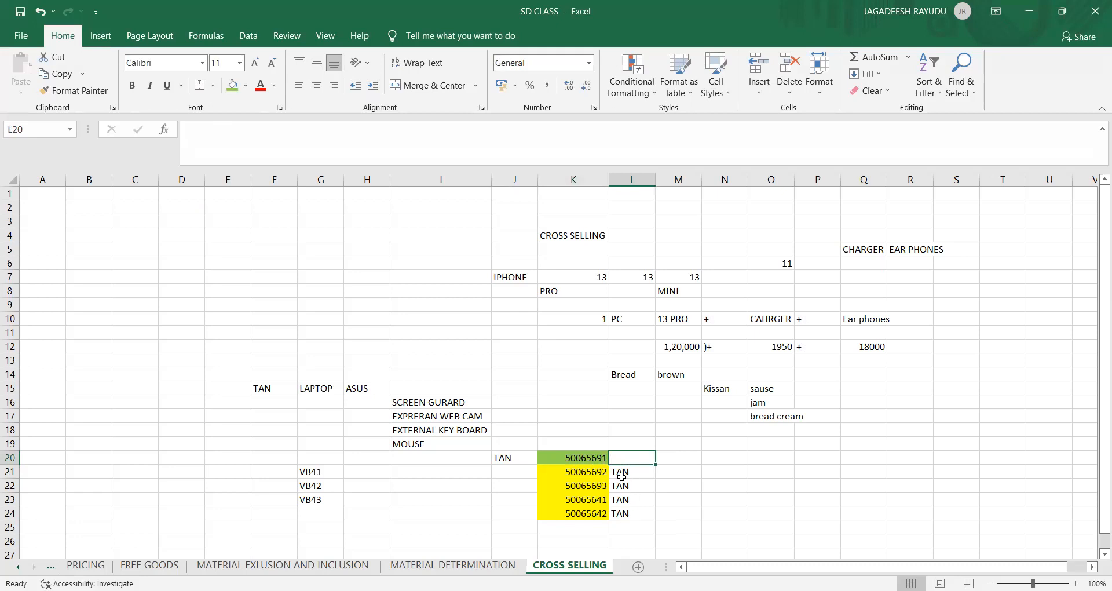
# Step: Enter the order type ZOR1 in cell O20 and the item category group NORM in cell P20
pyautogui.click(757, 482)
pyautogui.click(757, 459)
pyautogui.write('ZOR')
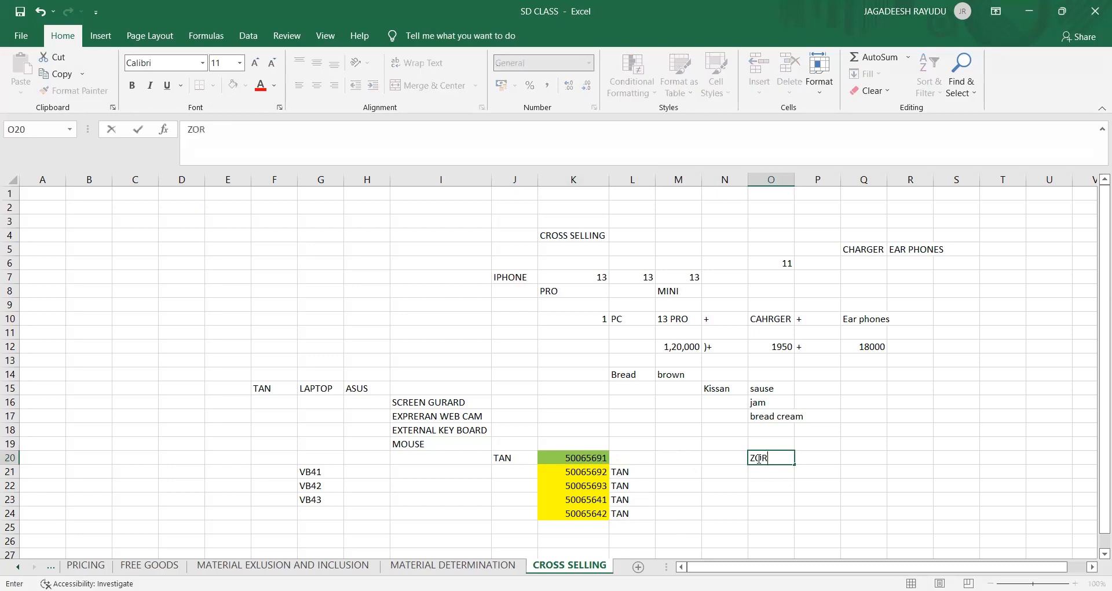
pyautogui.write('1')
pyautogui.press('Tab')
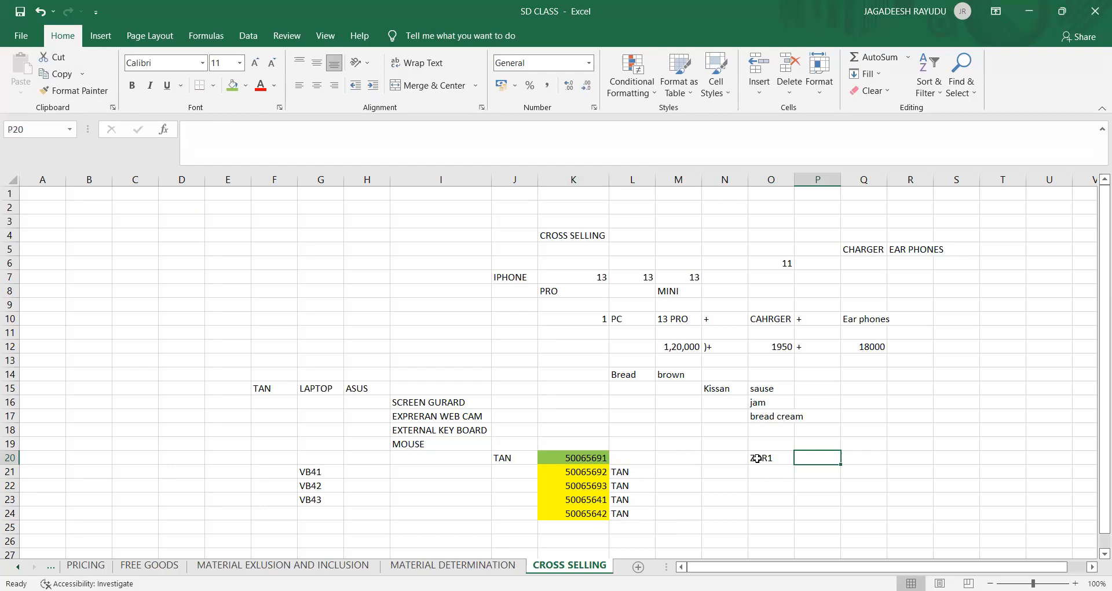
pyautogui.write('N')
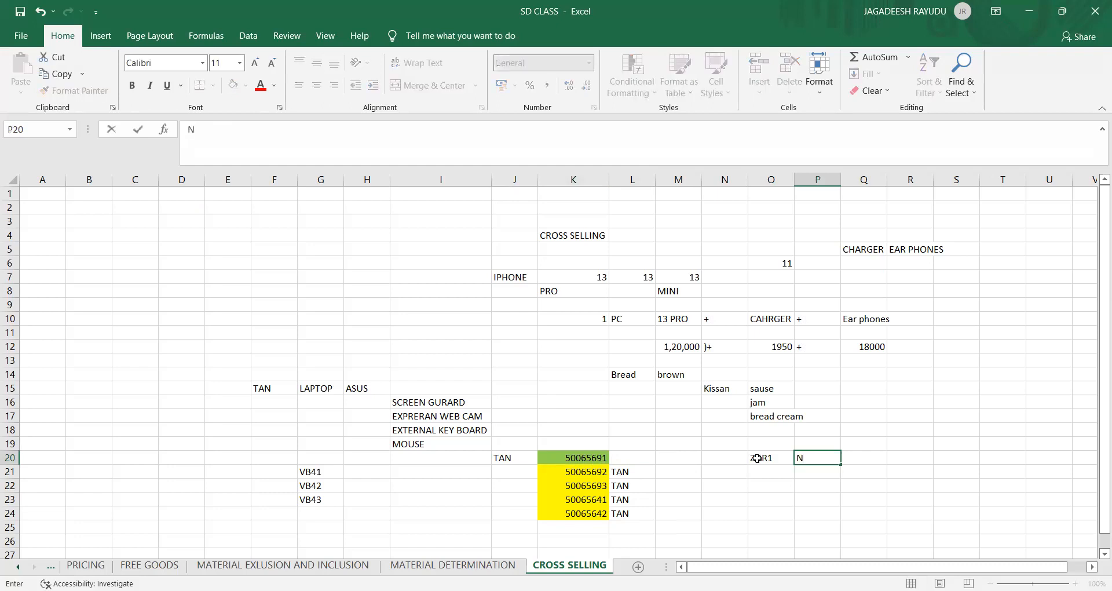
pyautogui.write('ORM')
pyautogui.press('Tab')
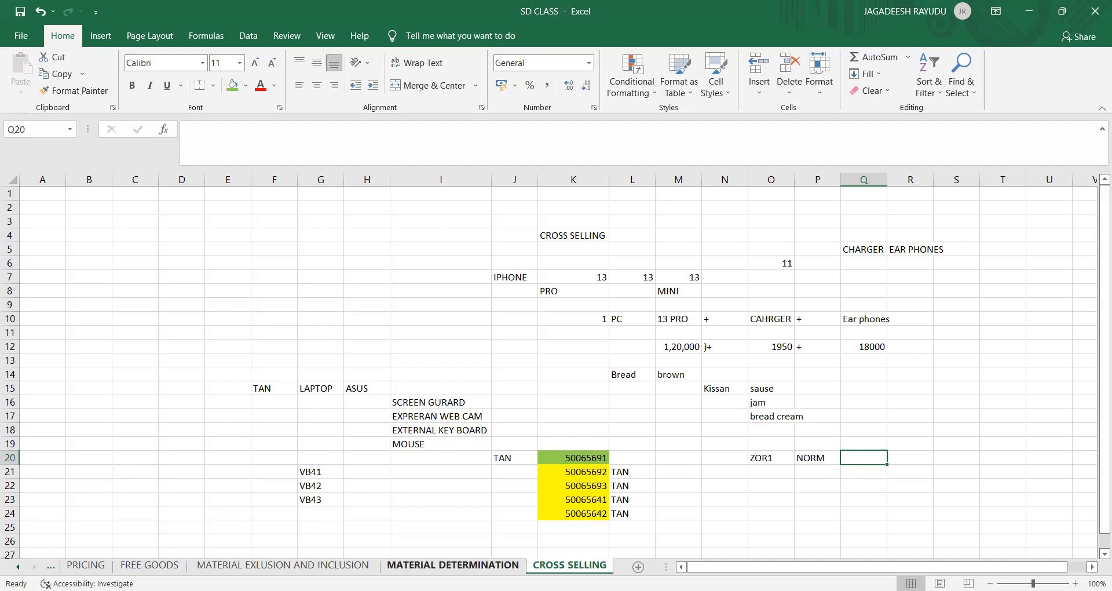
# Step: Check the item usage codes in the header and item level pricing rows of the MATERIAL DETERMINATION sheet, and return to CROSS SELLING
pyautogui.click(453, 564)
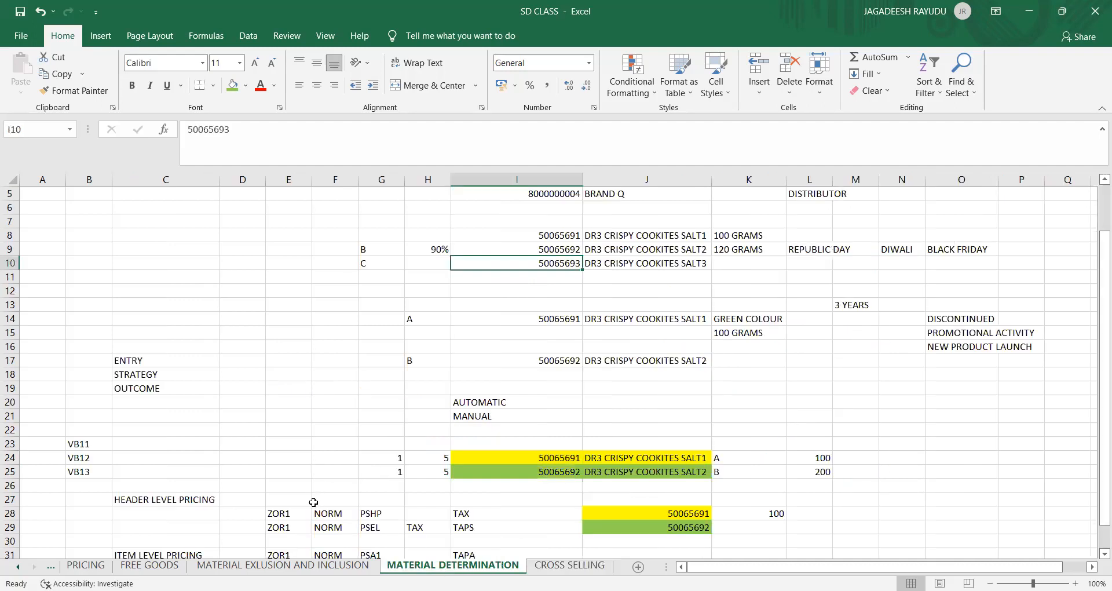
pyautogui.click(371, 513)
pyautogui.click(375, 531)
pyautogui.click(375, 553)
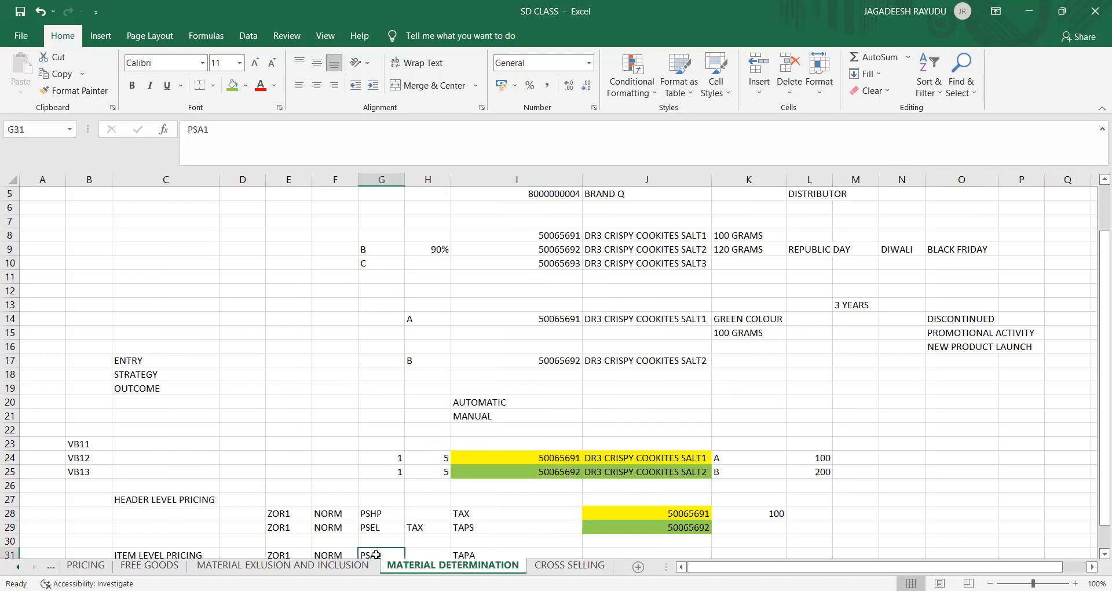
pyautogui.scroll(-1, 375, 554)
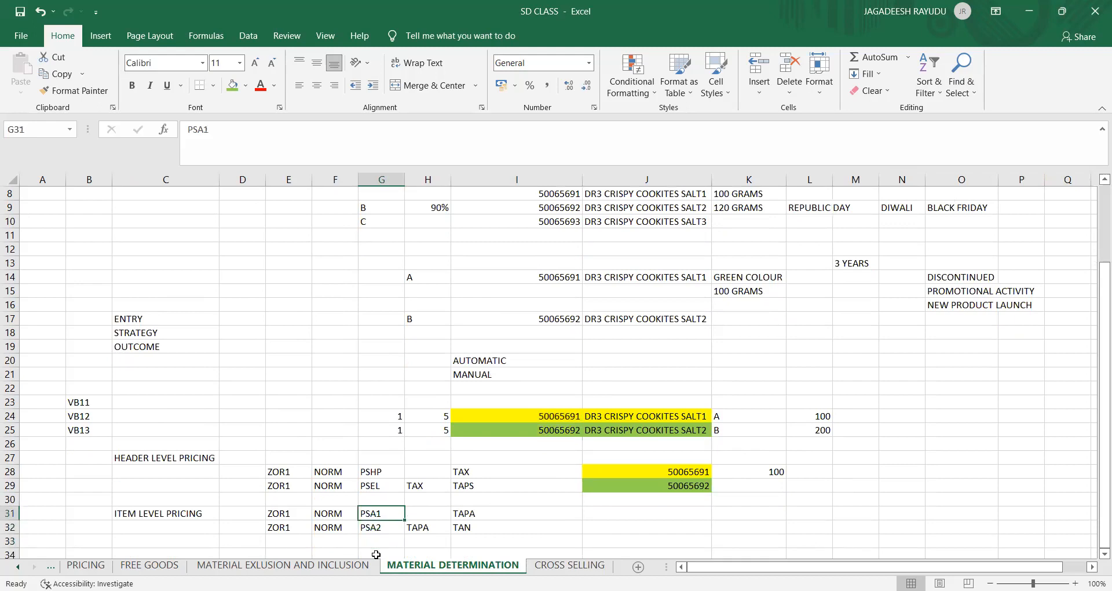
pyautogui.click(570, 564)
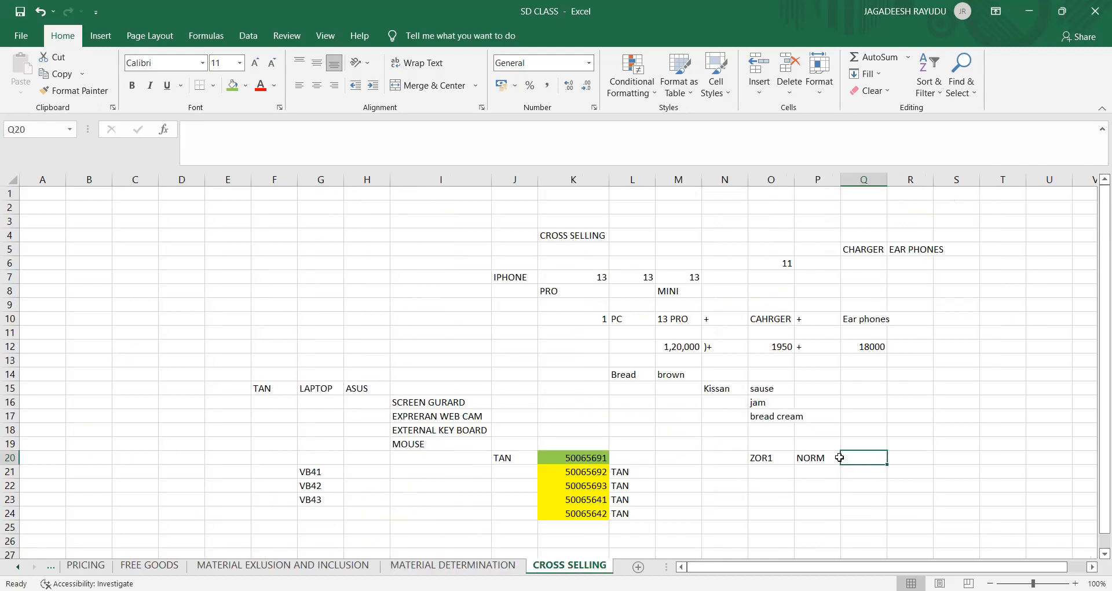
# Step: Complete the ZOR1 row with usage CSEL in cell Q20 and TAN in cells R20 and S20
pyautogui.write('CSEL')
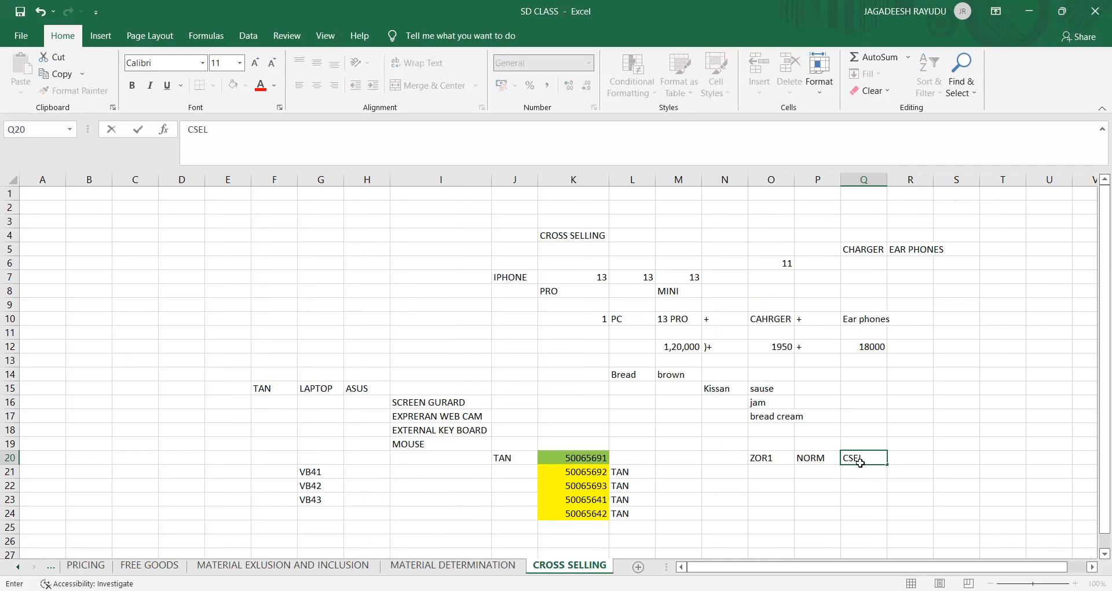
pyautogui.press('Tab')
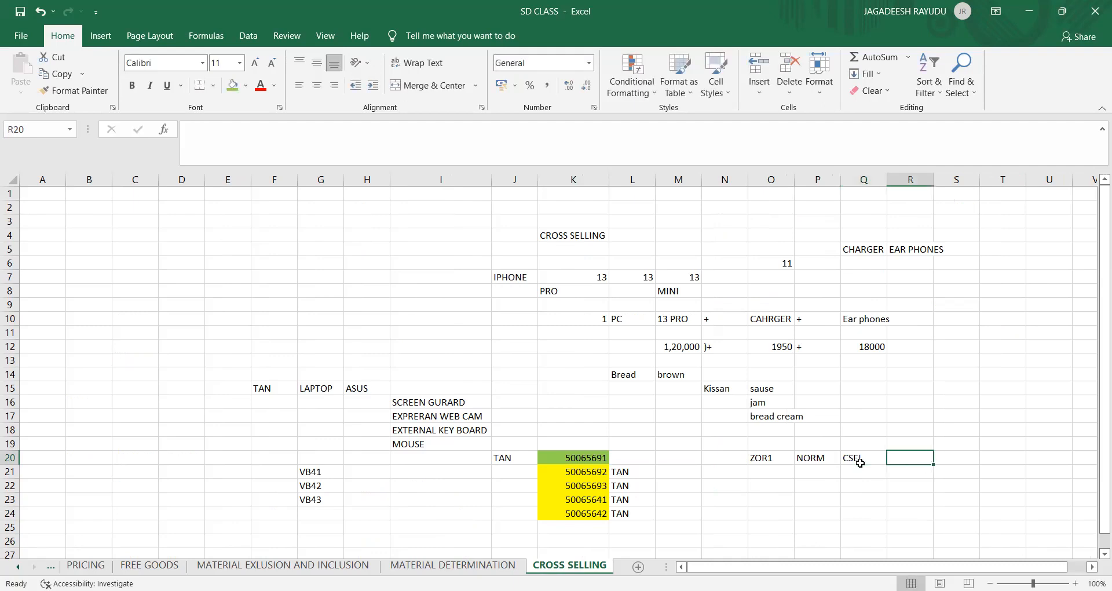
pyautogui.write('TAN')
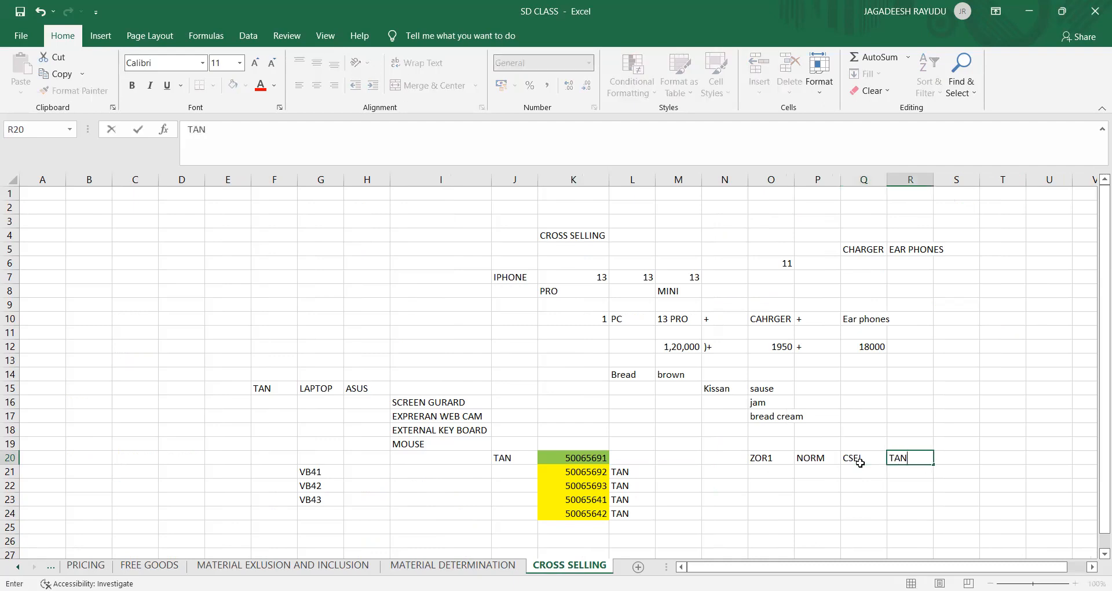
pyautogui.press('Tab')
pyautogui.write('TAN')
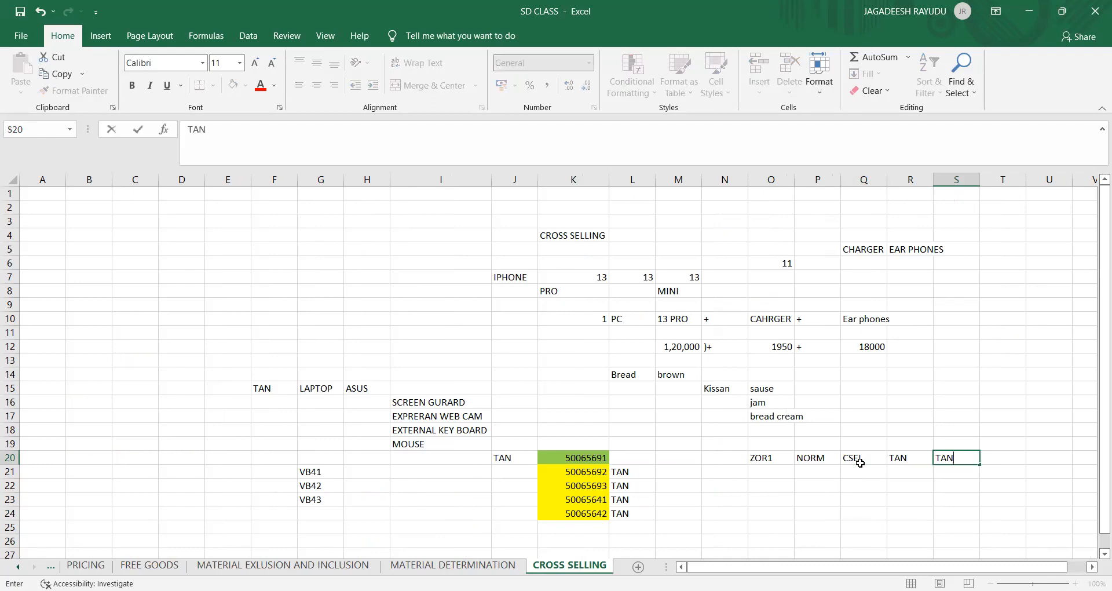
pyautogui.click(860, 463)
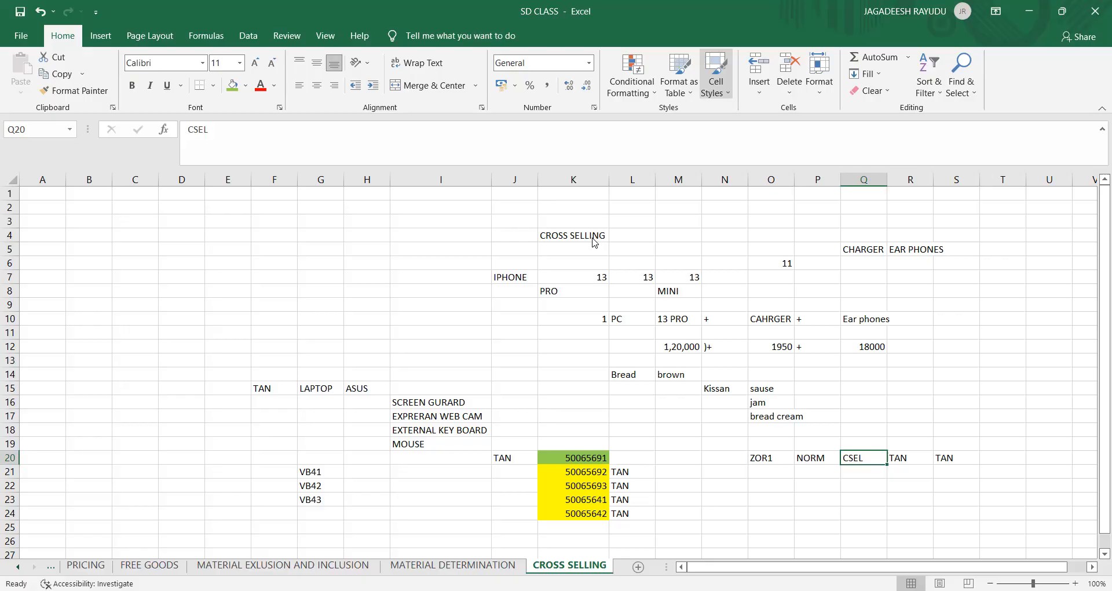
# Step: Switch to SAP and open transaction VOV7, followed by transaction VOV4 for item category assignment
pyautogui.hotkey('alt', 'Tab')
pyautogui.write('/NVOV')
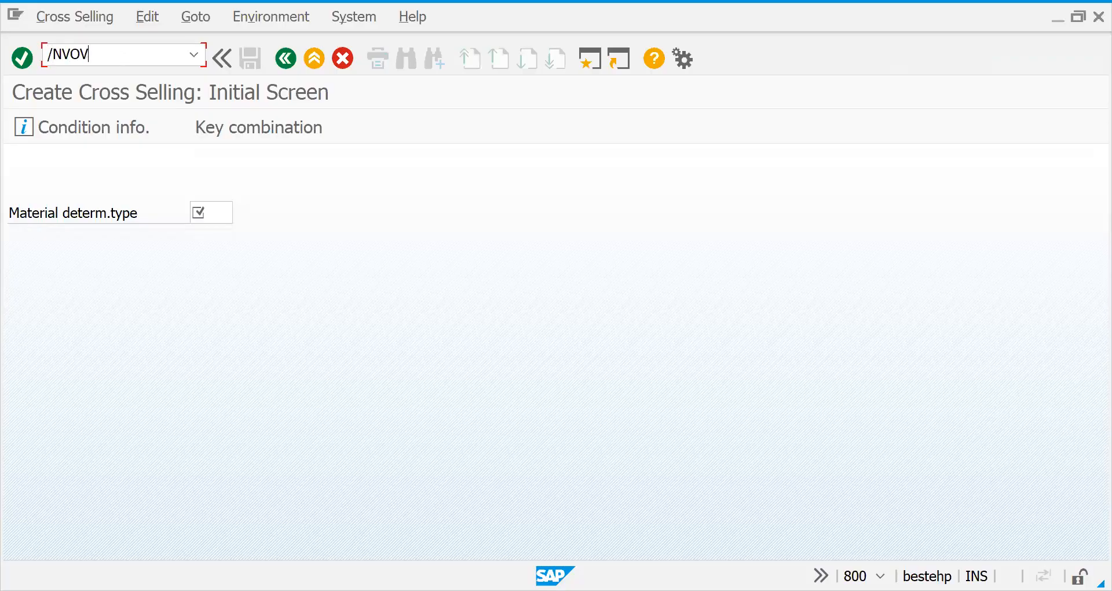
pyautogui.write('7')
pyautogui.press('Return')
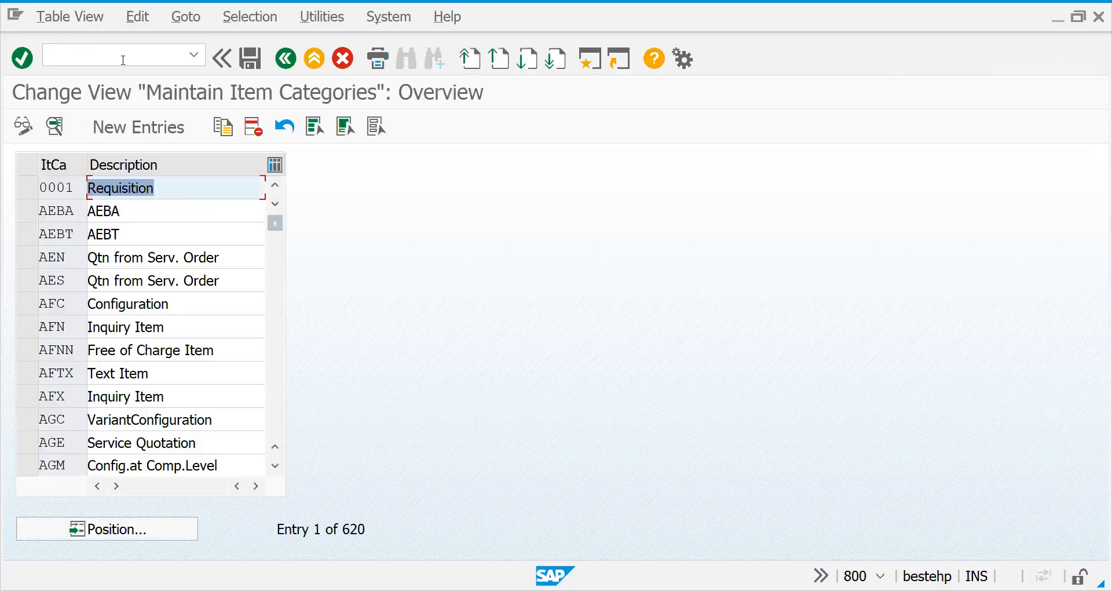
pyautogui.click(121, 54)
pyautogui.write('/NVOV4')
pyautogui.press('Return')
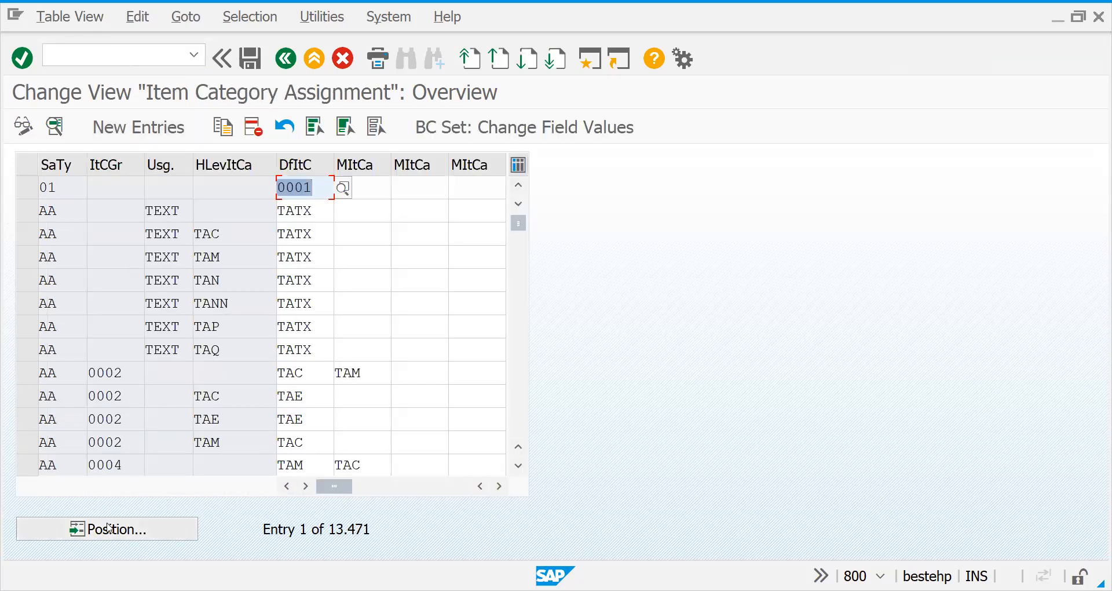
# Step: Position the item category assignment list at sales document type ZOR1 and item category group CSEL
pyautogui.click(109, 527)
pyautogui.write('ZOR')
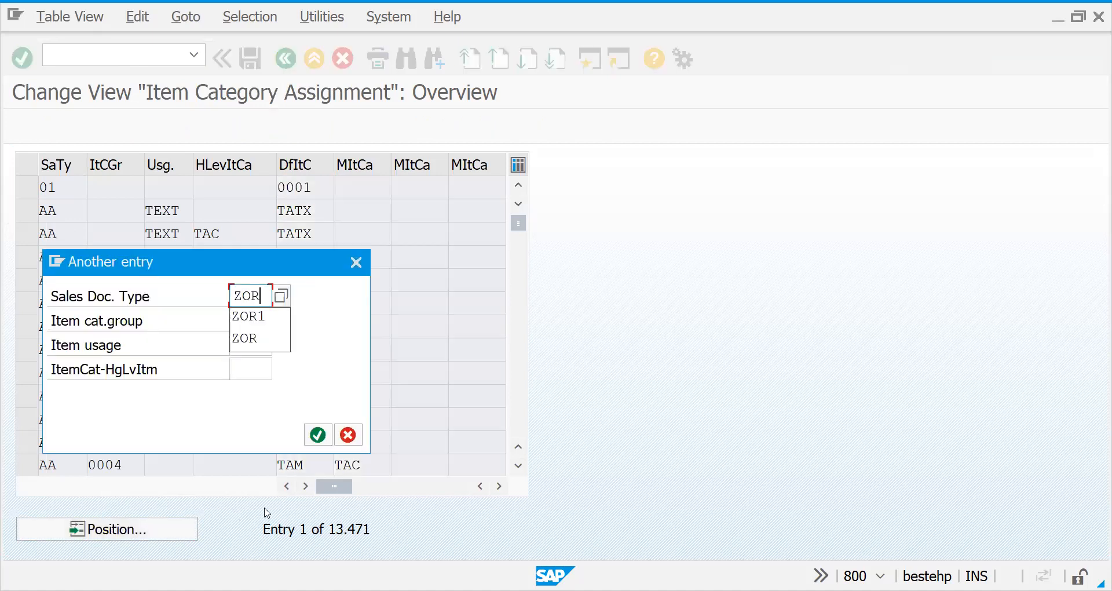
pyautogui.write('1')
pyautogui.press('Tab')
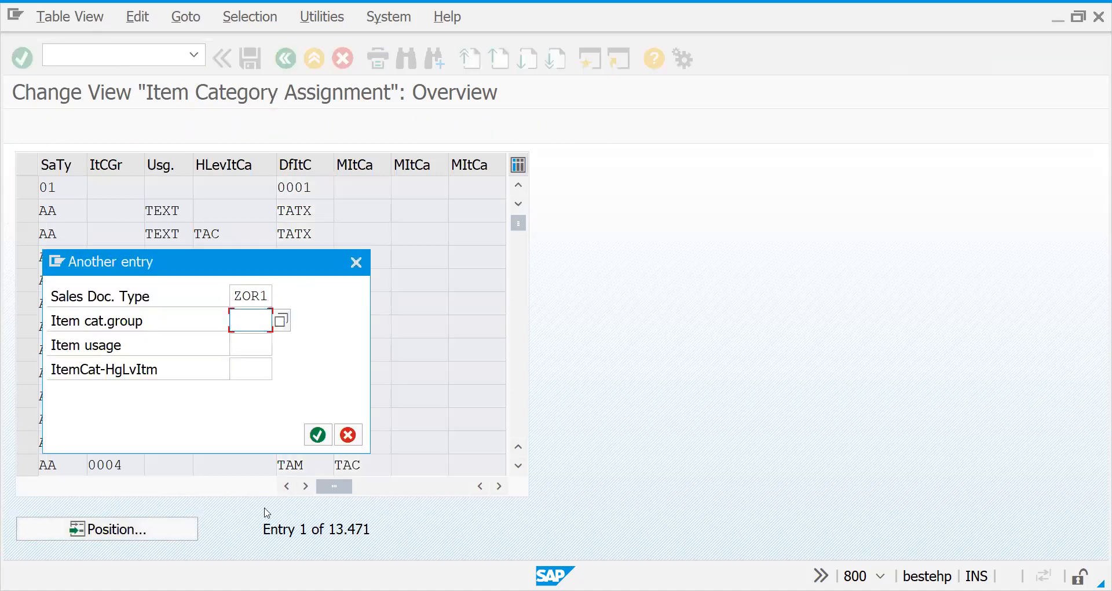
pyautogui.write('CSEL')
pyautogui.press('Return')
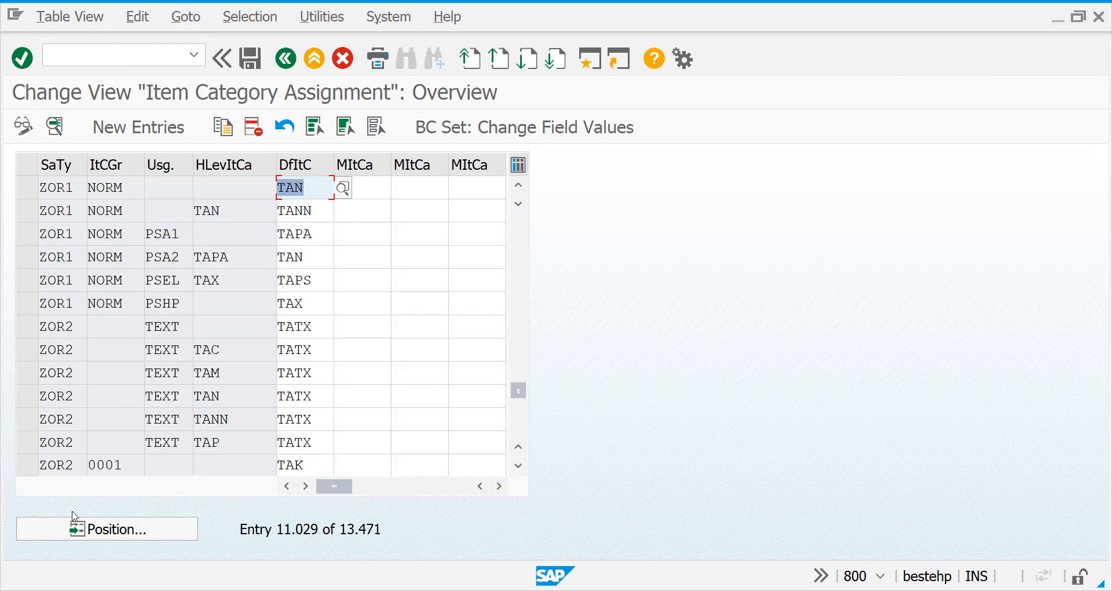
# Step: Position the item category assignment list at sales document type OR, item category group NORM and item usage CSEL
pyautogui.click(122, 538)
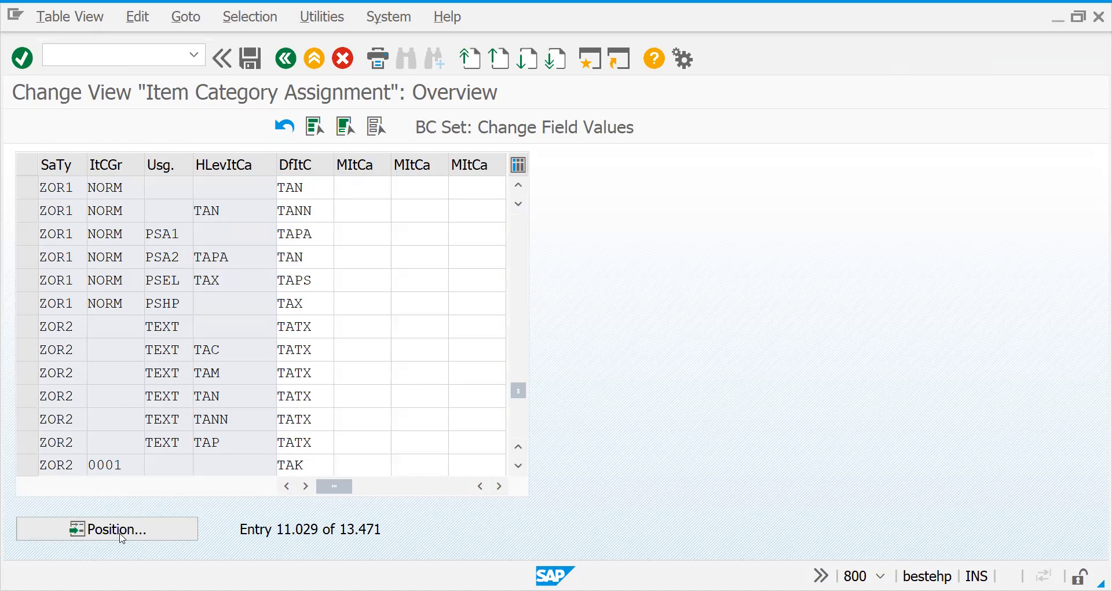
pyautogui.write('OR')
pyautogui.press('Tab')
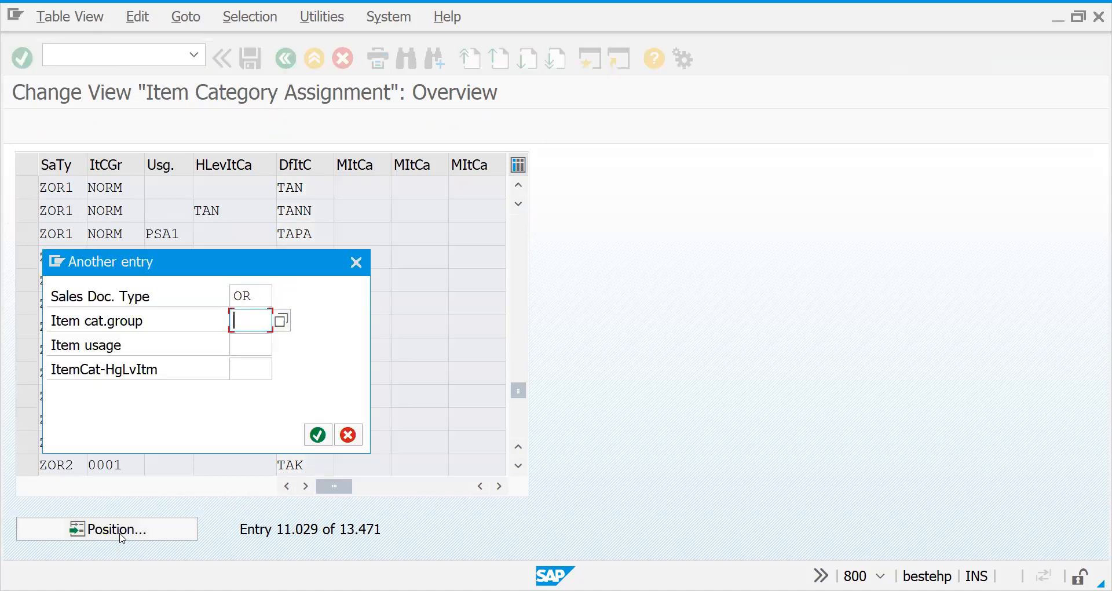
pyautogui.write('NORM')
pyautogui.press('Tab')
pyautogui.write('CSEL')
pyautogui.press('Return')
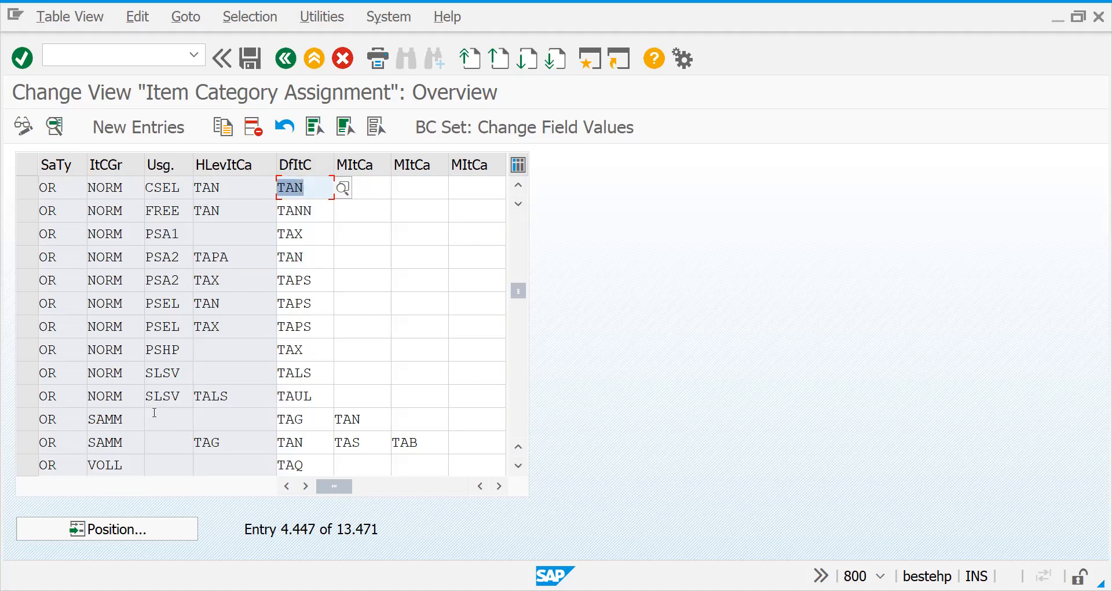
# Step: Position the item category assignment list at sales document type ZOR1
pyautogui.click(142, 530)
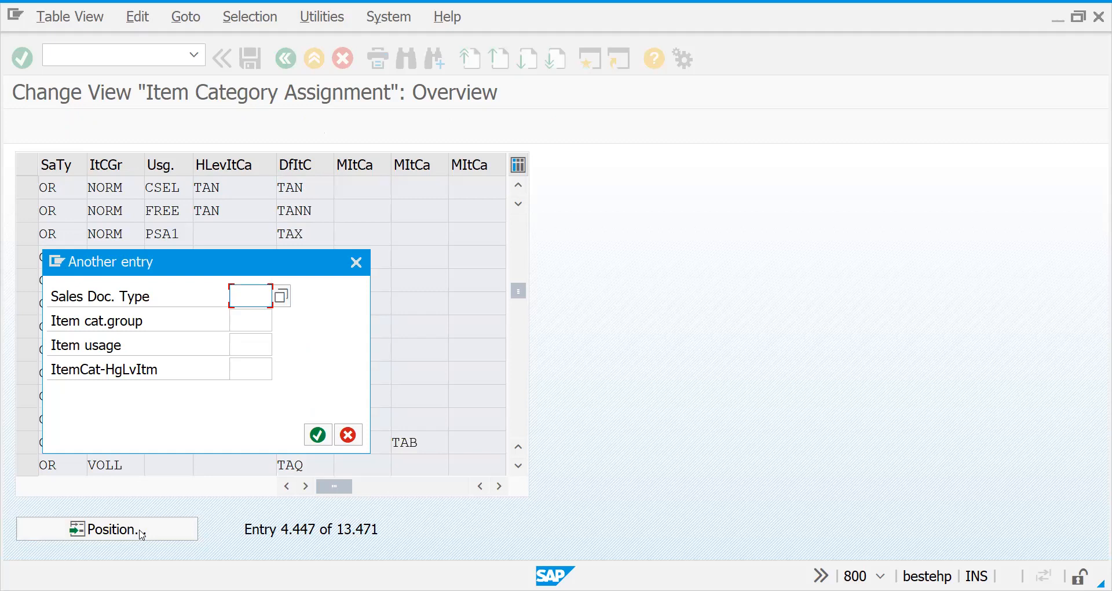
pyautogui.write('Z')
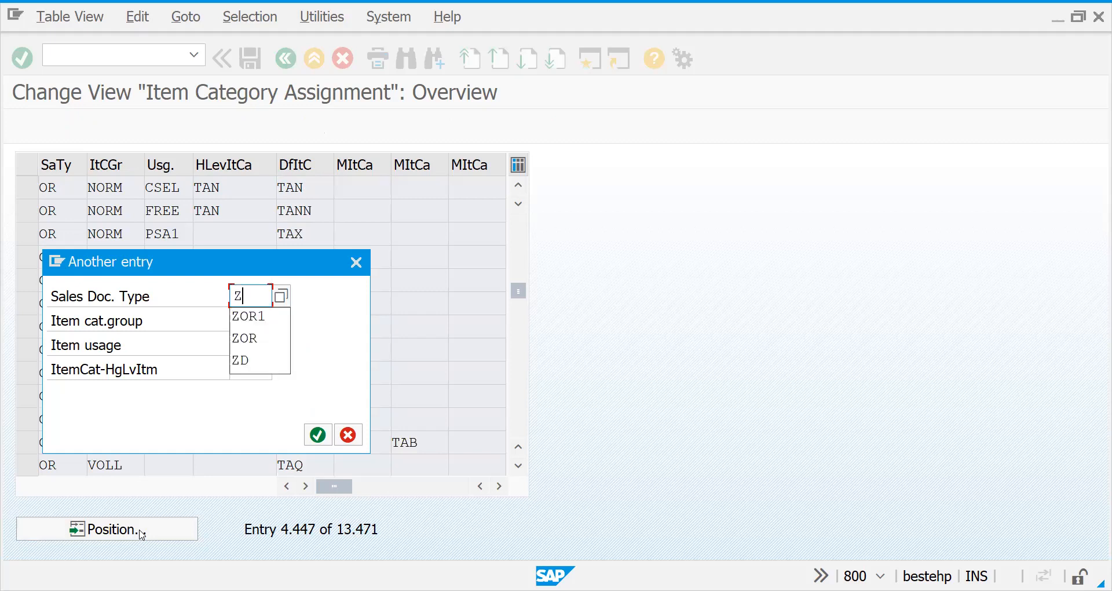
pyautogui.write('OR')
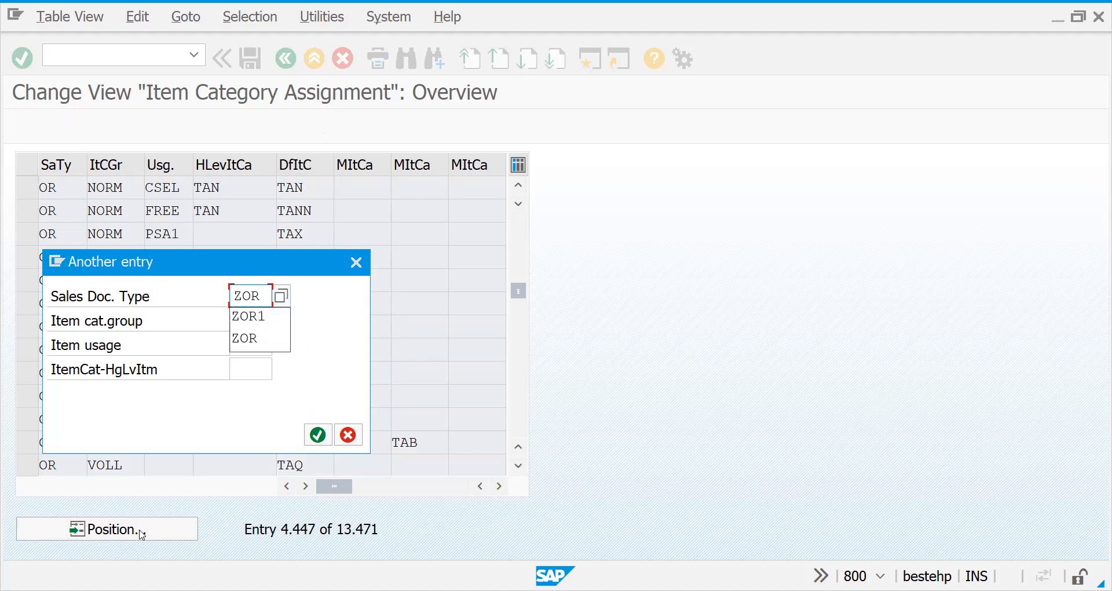
pyautogui.write('1')
pyautogui.press('Return')
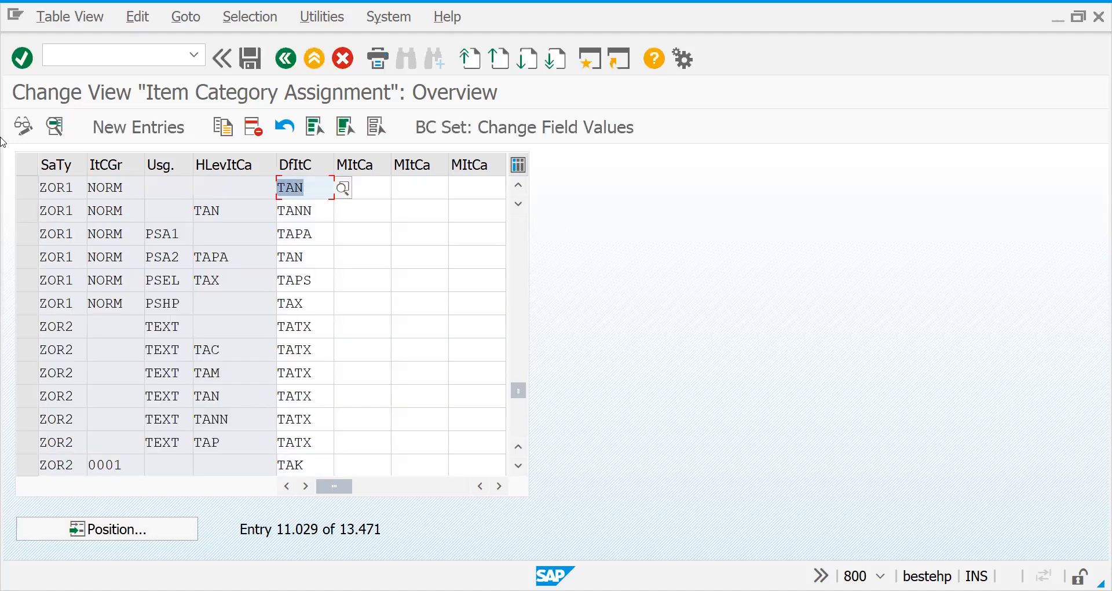
# Step: Start a new item category assignment entry with sales document type ZOR1, item category group NORM and item usage CSEL
pyautogui.click(117, 133)
pyautogui.write('ZOR1')
pyautogui.press('Tab')
pyautogui.write('NORM')
pyautogui.press('Tab')
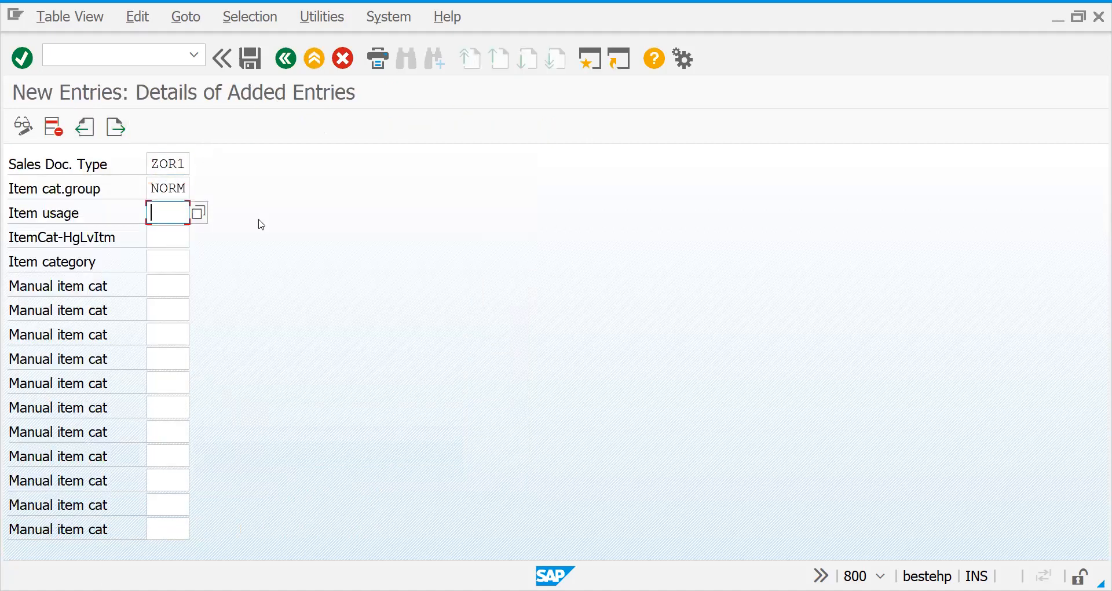
pyautogui.write('CSEL')
pyautogui.press('Tab')
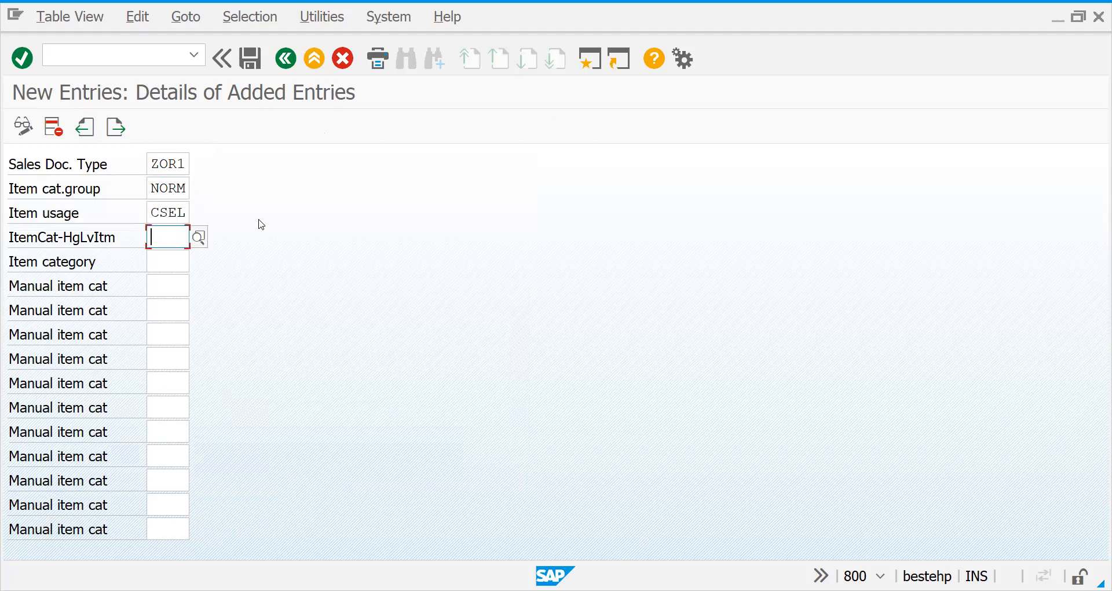
pyautogui.write('N')
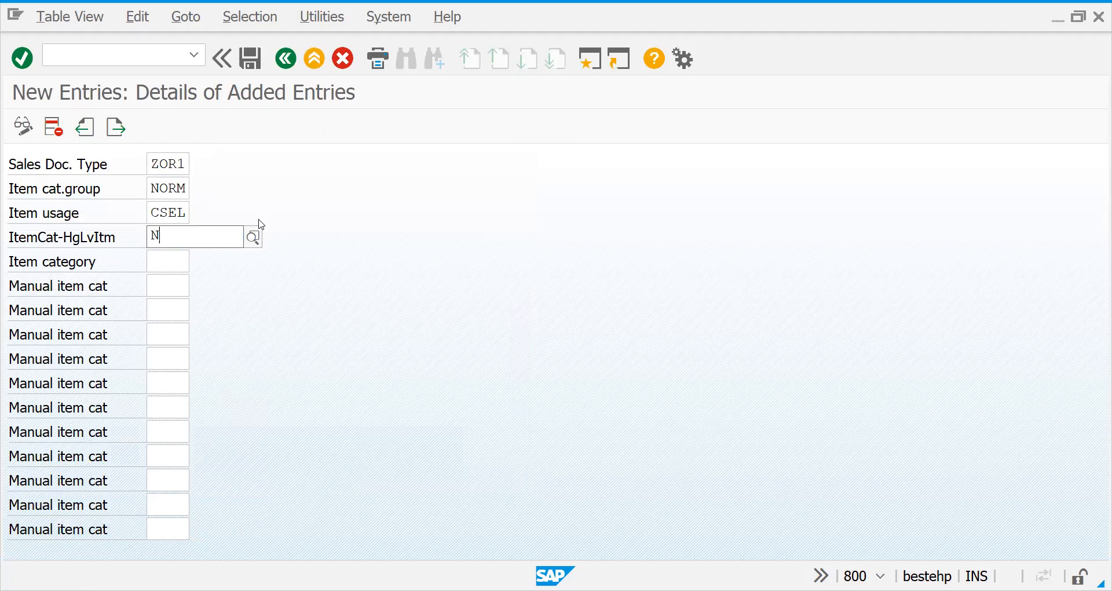
pyautogui.write('ORM')
pyautogui.press('Tab')
pyautogui.write('NORM')
pyautogui.press('BackSpace')
pyautogui.press('BackSpace')
pyautogui.press('BackSpace')
pyautogui.press('BackSpace')
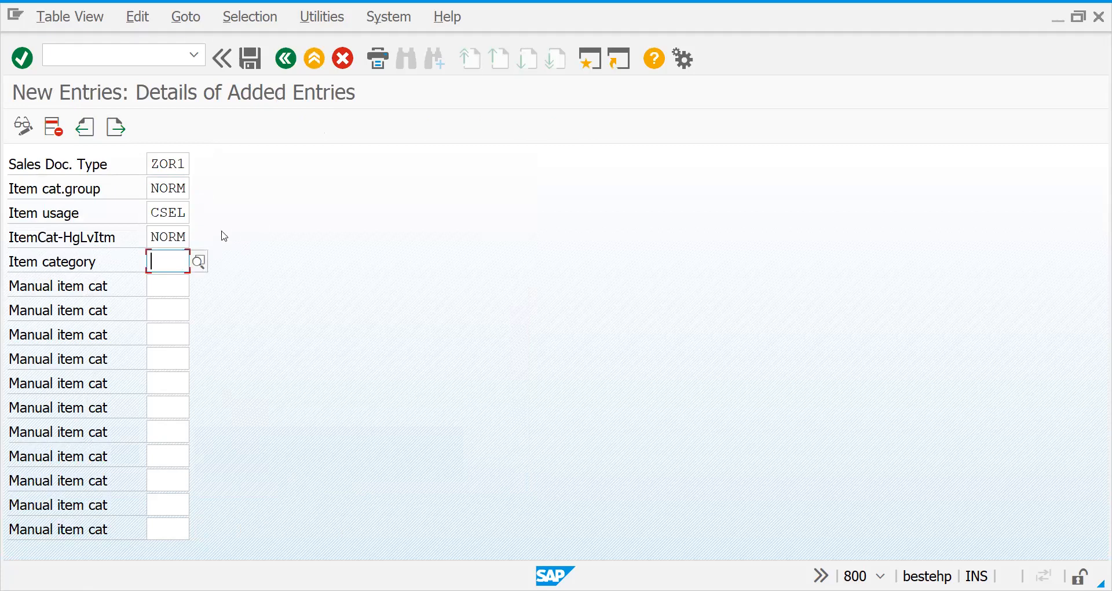
# Step: Set the higher-level item category and the item category to TAN, and save the entry in the proposed customizing request
pyautogui.click(152, 237)
pyautogui.doubleClick(152, 237)
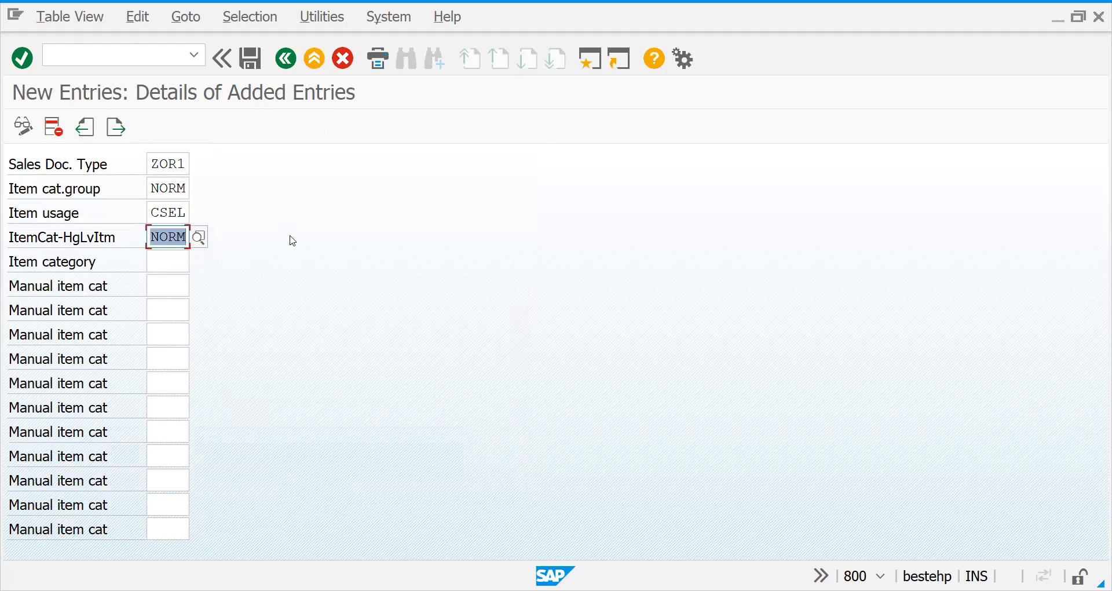
pyautogui.write('TAN')
pyautogui.press('Tab')
pyautogui.write('TAN')
pyautogui.press('Return')
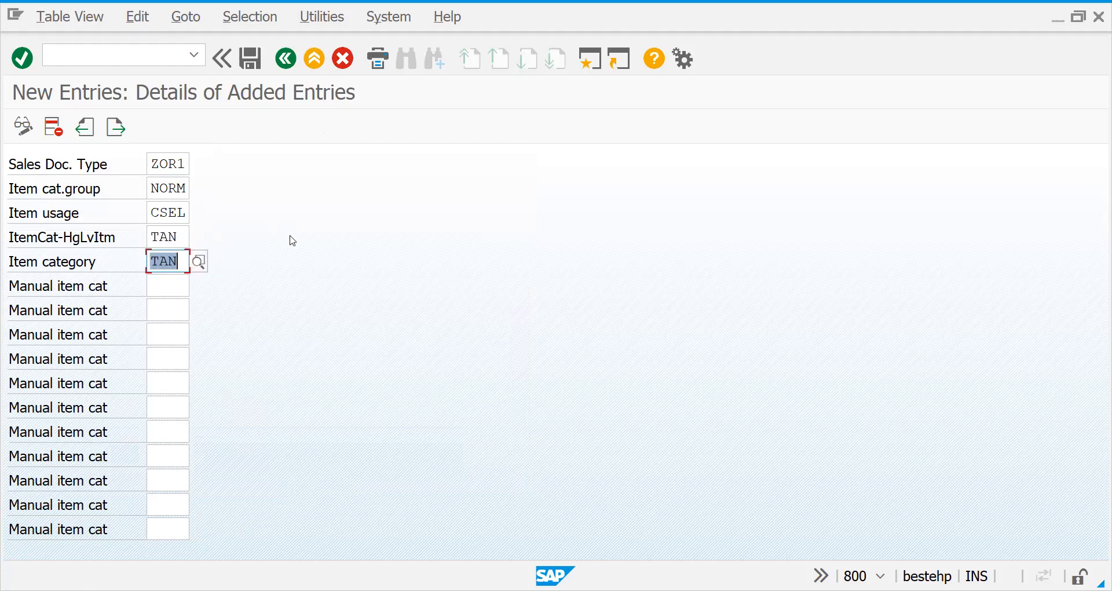
pyautogui.hotkey('ctrl', 's')
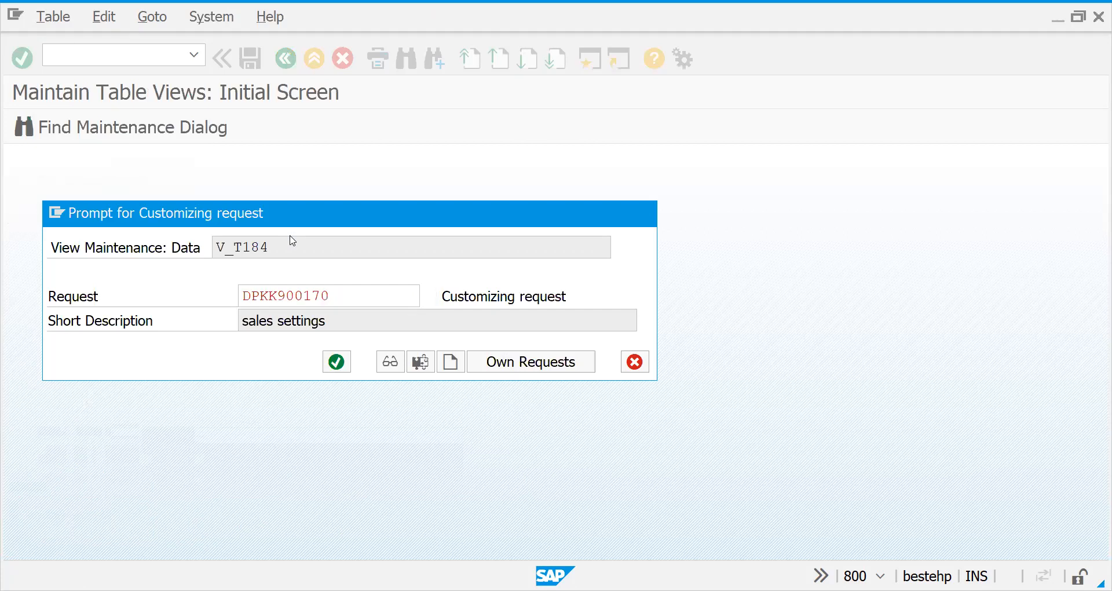
pyautogui.press('Return')
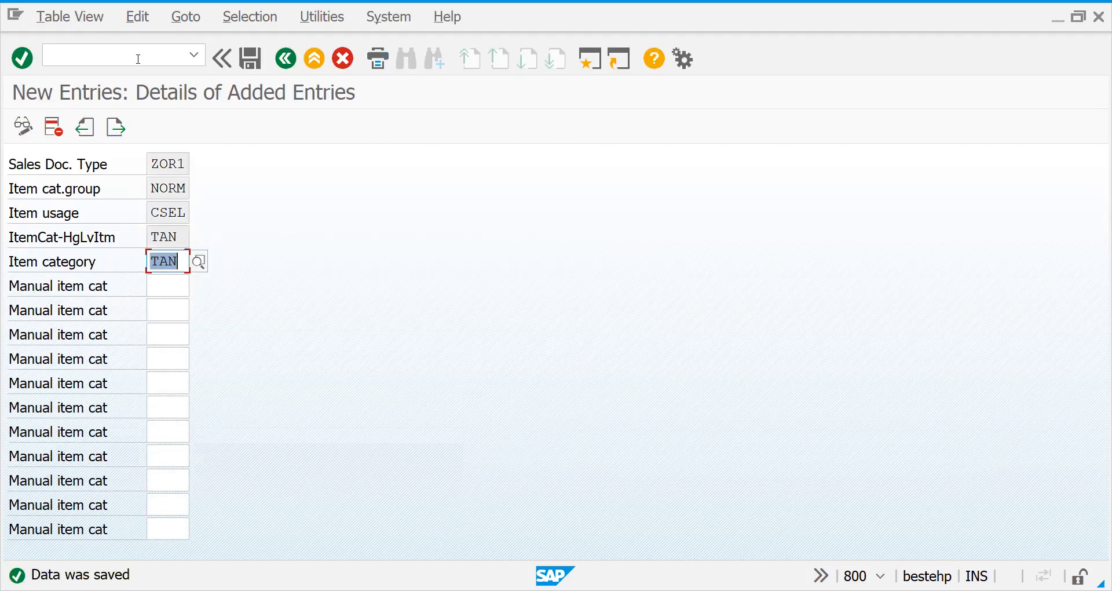
# Step: Open transaction VB41 to create a cross-selling record
pyautogui.click(138, 58)
pyautogui.write('/NVA')
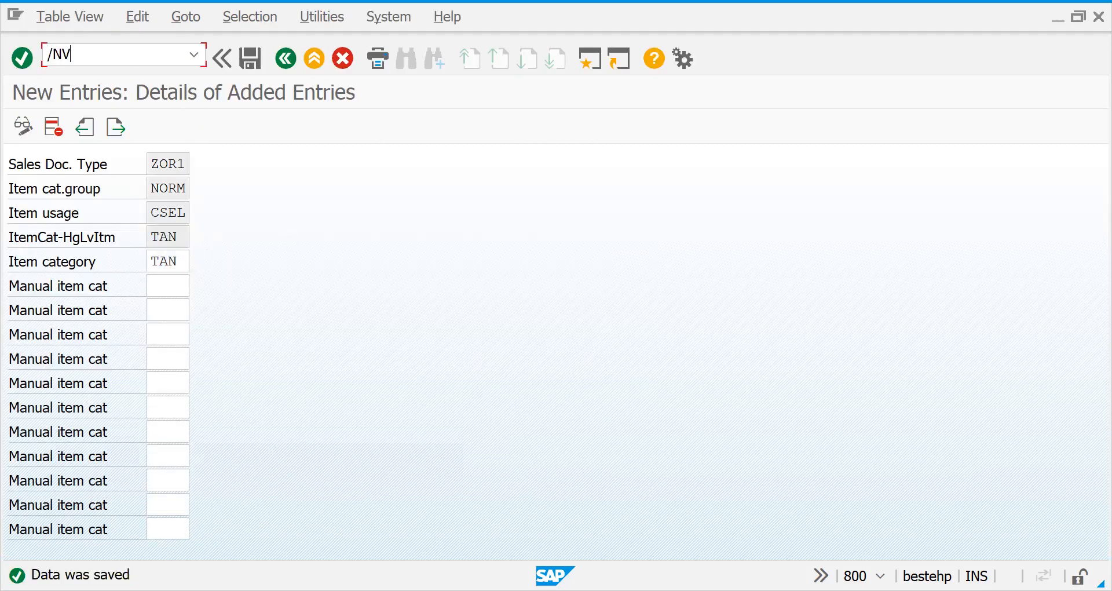
pyautogui.press('BackSpace')
pyautogui.press('BackSpace')
pyautogui.press('Return')
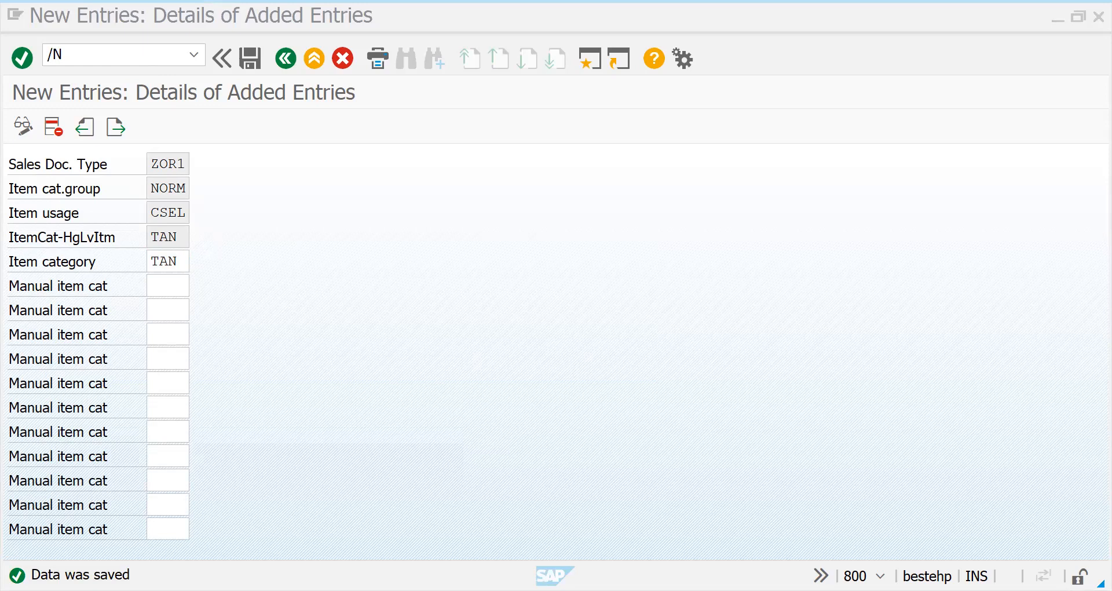
pyautogui.write('VB41')
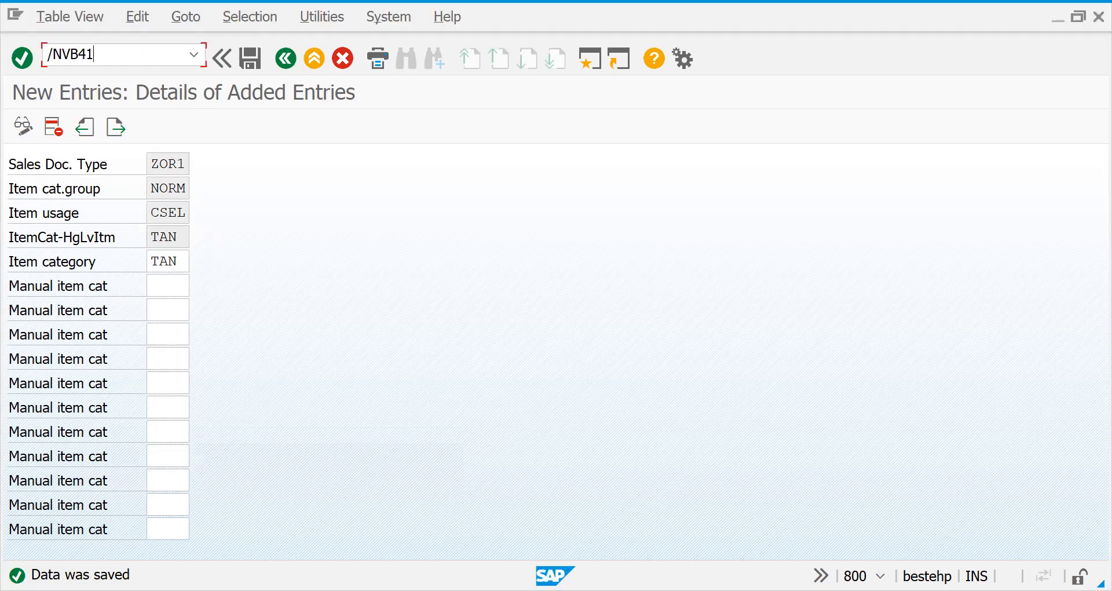
pyautogui.press('Return')
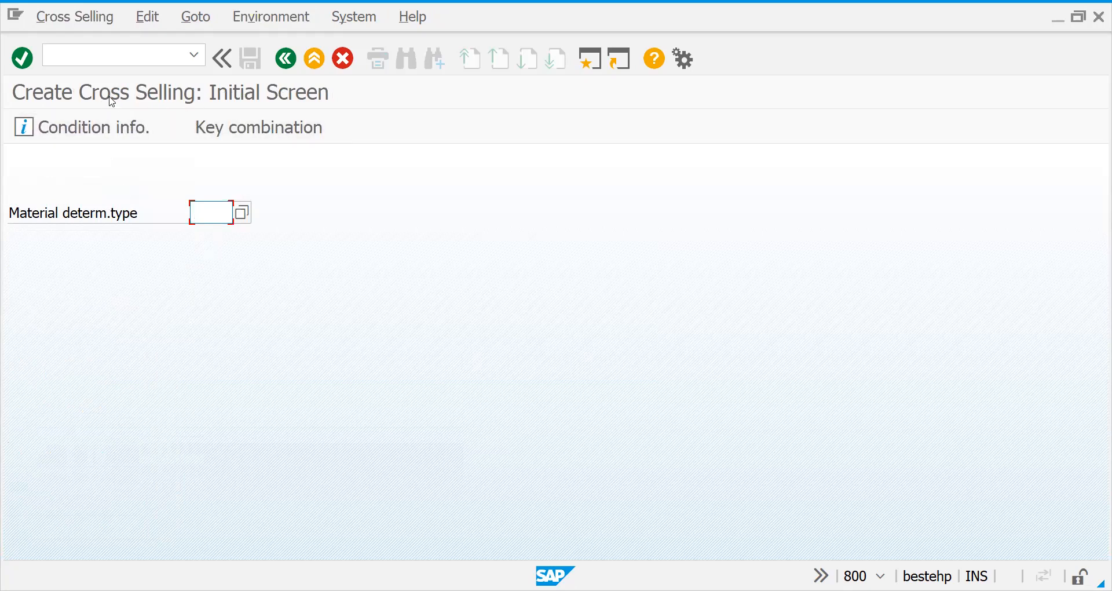
# Step: Choose material determination type Z002 (CROSS SELLING) and continue to its fast entry
pyautogui.click(242, 220)
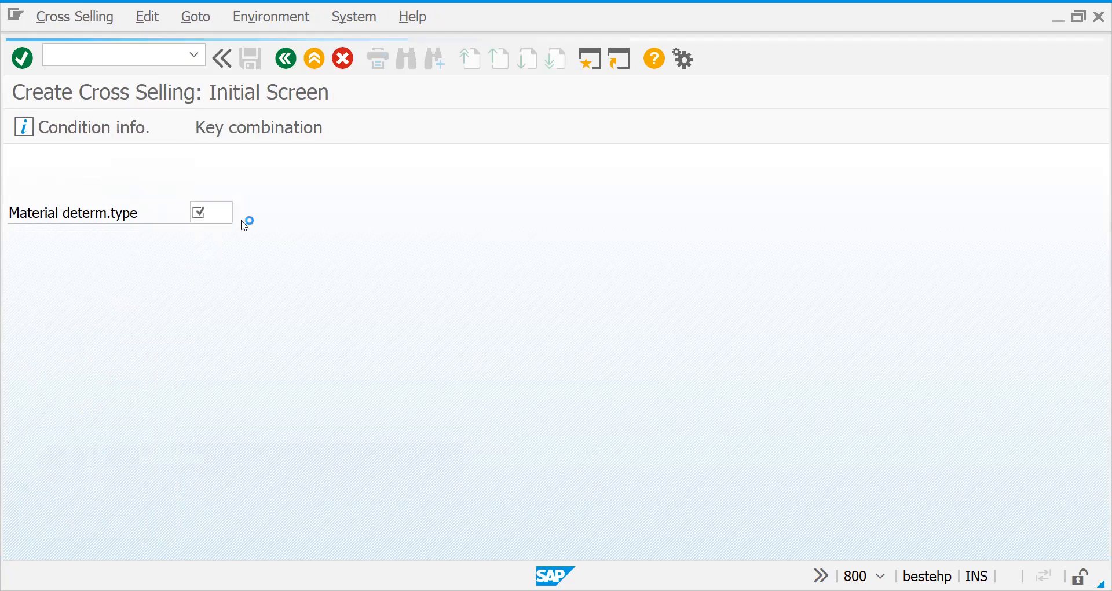
pyautogui.doubleClick(380, 160)
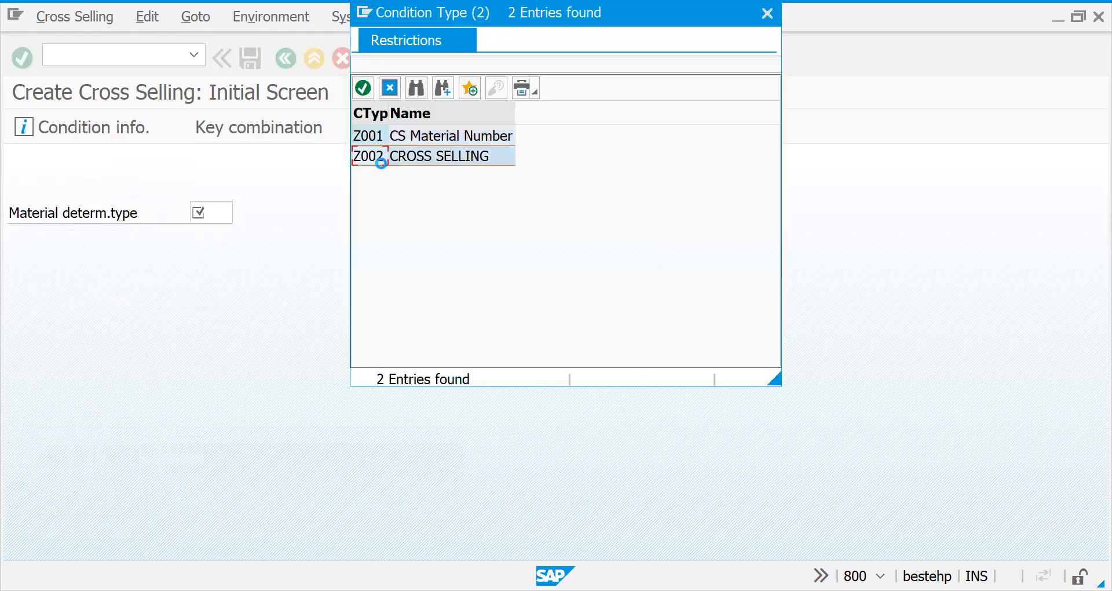
pyautogui.press('Return')
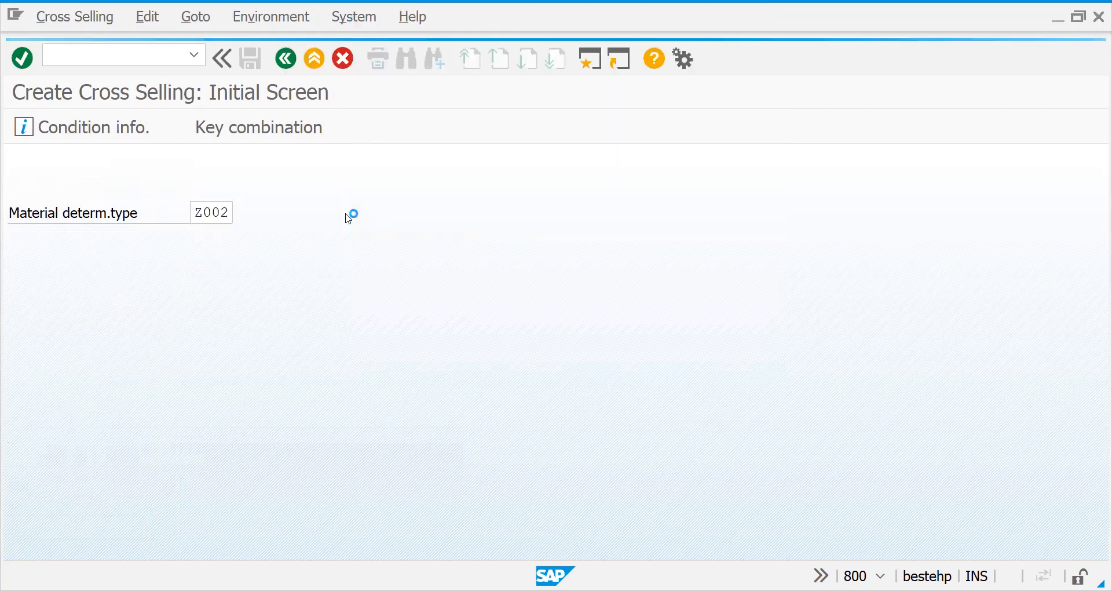
# Step: Copy material 50065691 from Excel cell K20 into the first row of the SAP cross-selling table as the main material
pyautogui.click(115, 333)
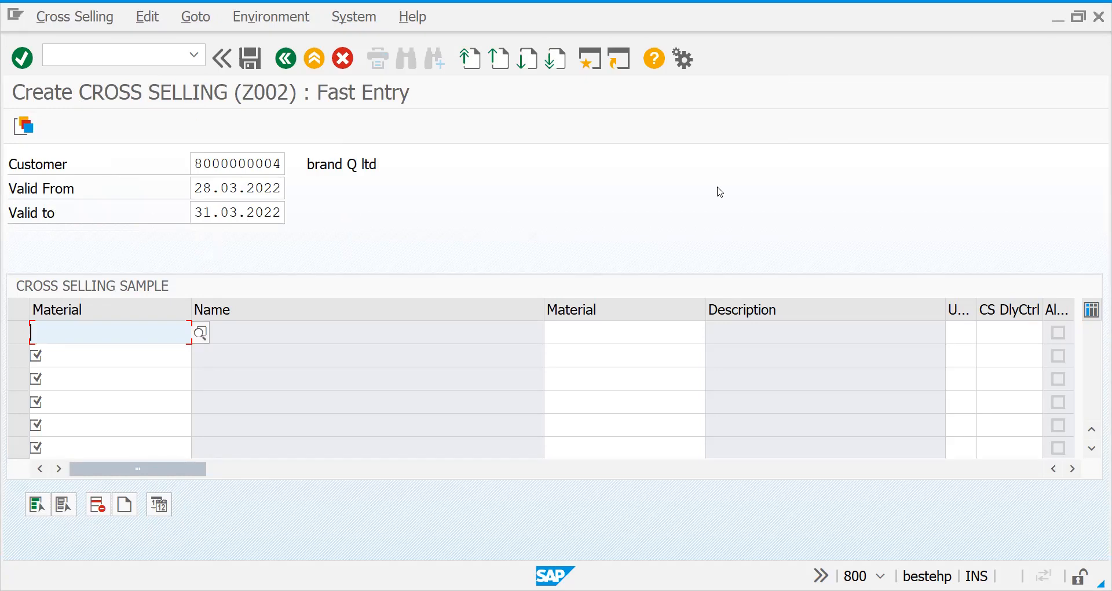
pyautogui.hotkey('alt', 'Tab')
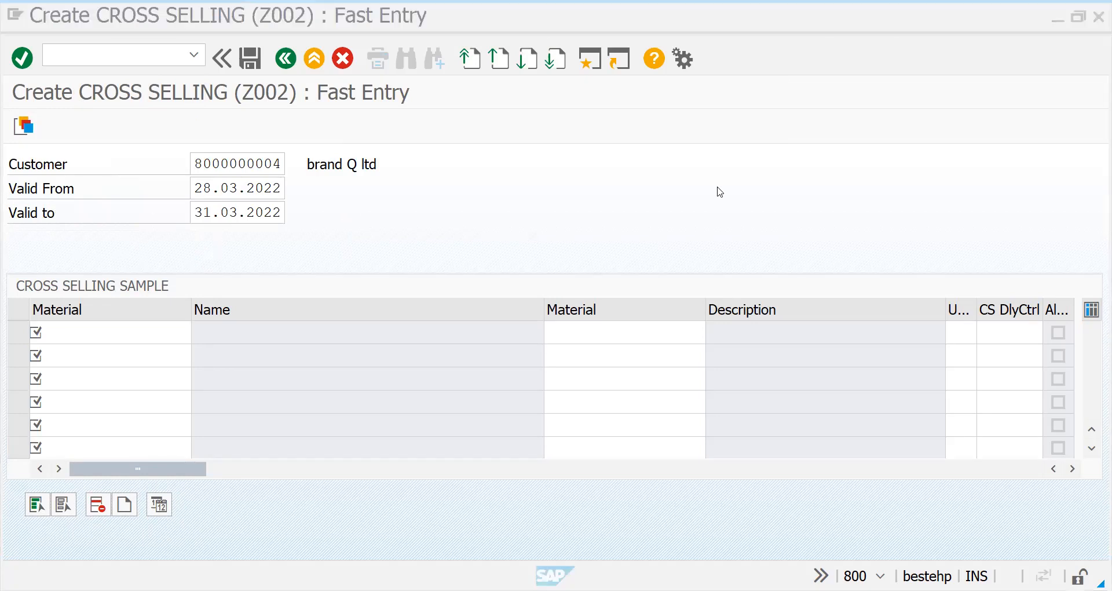
pyautogui.click(589, 456)
pyautogui.hotkey('ctrl', 'c')
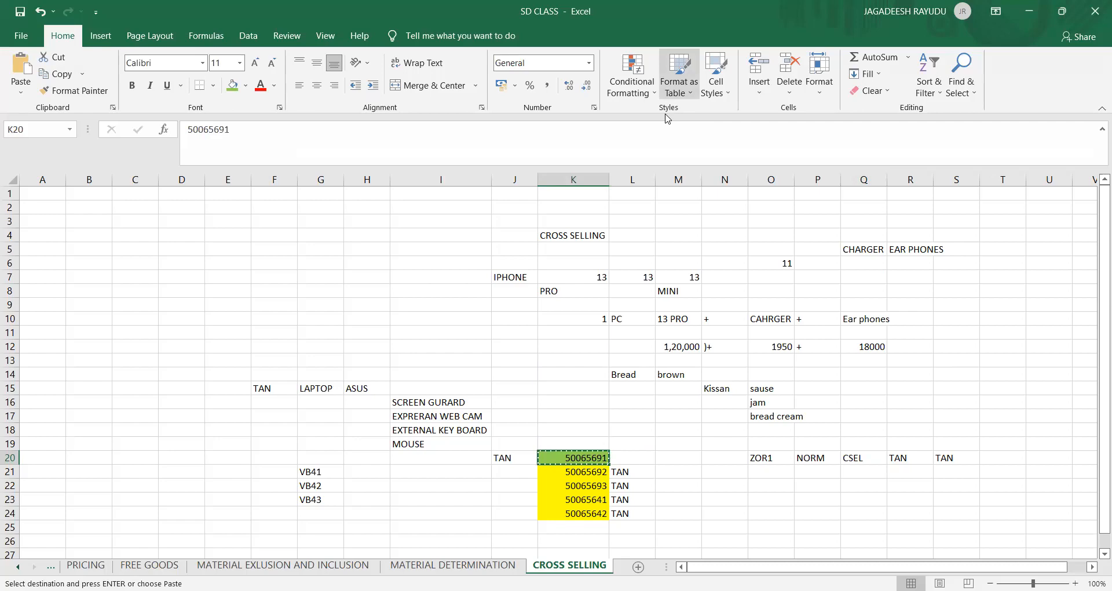
pyautogui.hotkey('alt', 'Tab')
pyautogui.hotkey('ctrl', 'v')
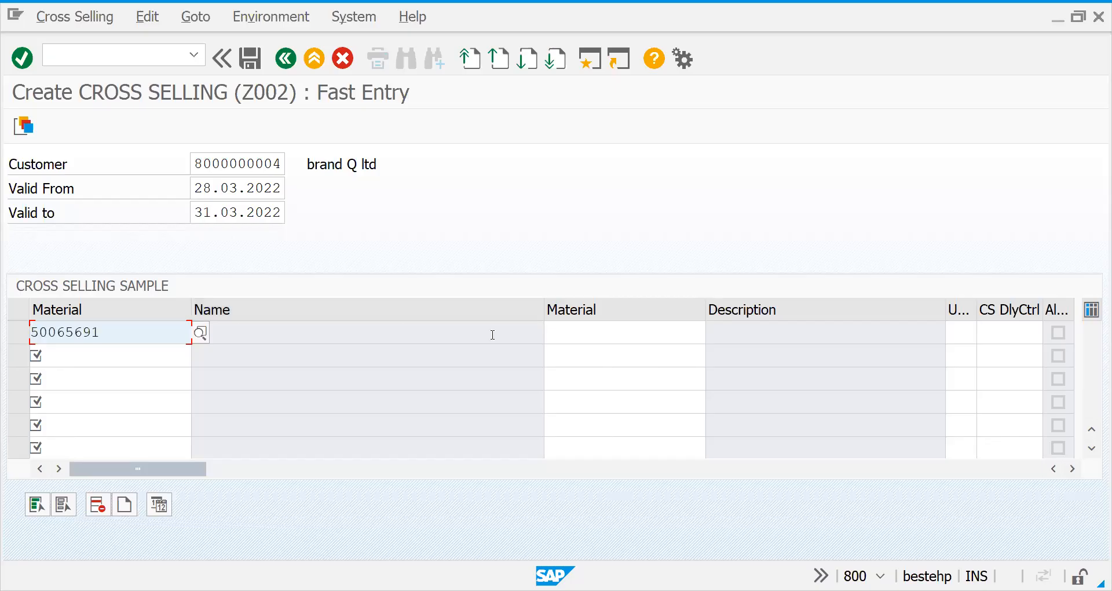
# Step: Copy material 50065692 from Excel cell K21 into the same SAP row as the cross-selling material
pyautogui.click(574, 328)
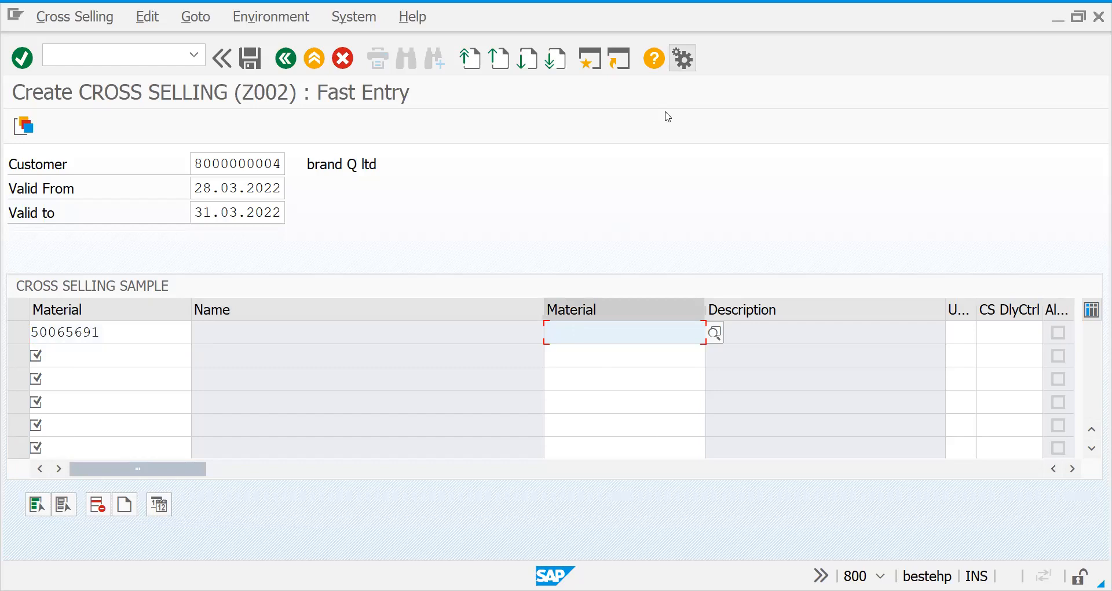
pyautogui.hotkey('alt', 'Tab')
pyautogui.press('Down')
pyautogui.hotkey('ctrl', 'c')
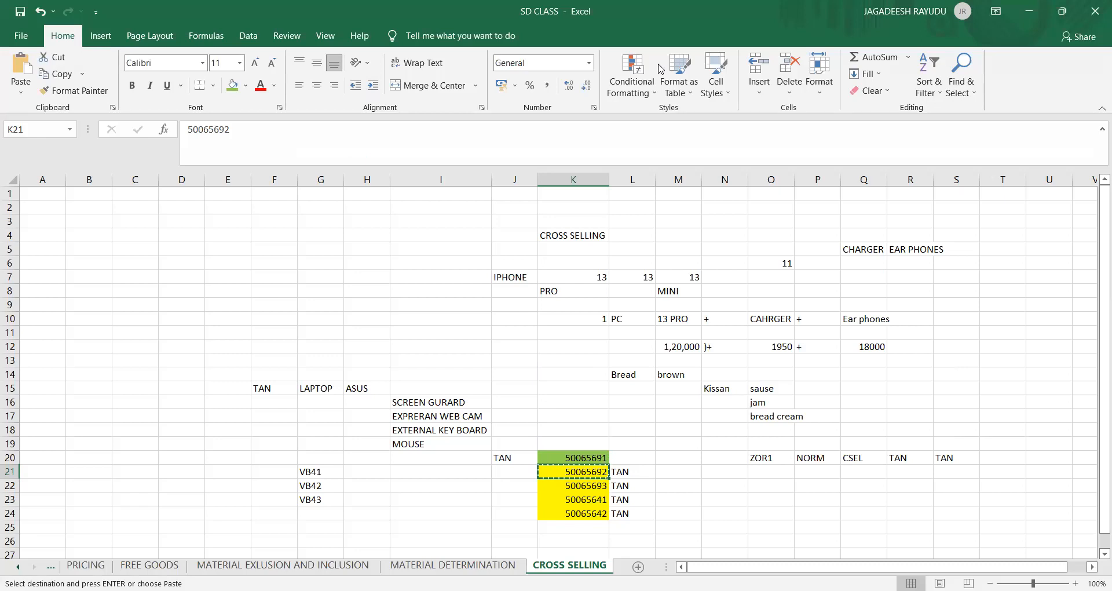
pyautogui.hotkey('alt', 'Tab')
pyautogui.click(618, 338)
pyautogui.hotkey('ctrl', 'v')
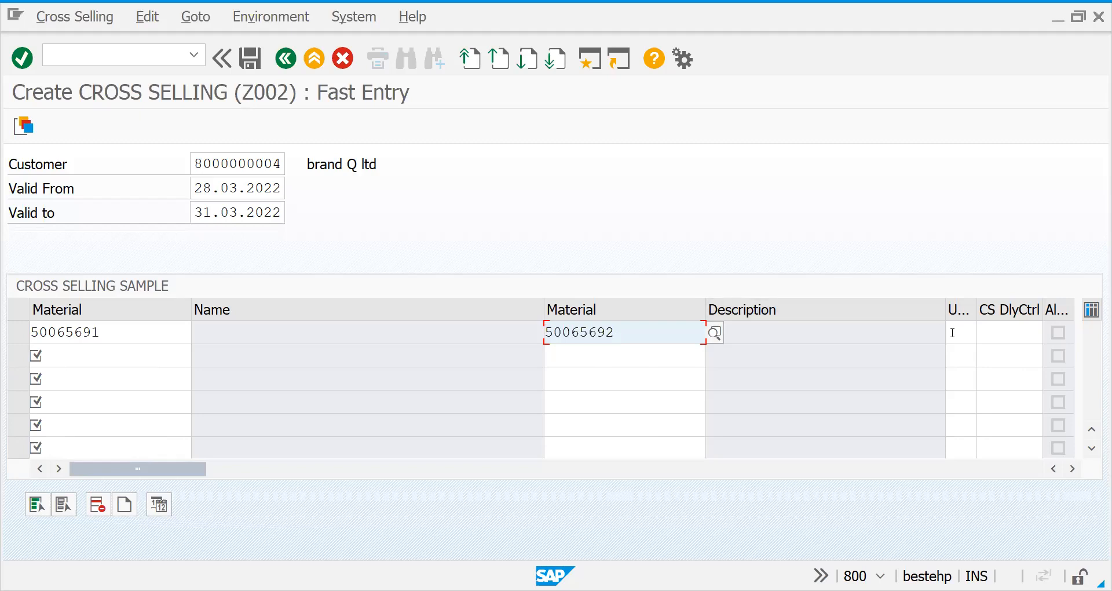
# Step: Review the available cross-selling delivery control options for the row, widening the list to read their descriptions
pyautogui.click(953, 333)
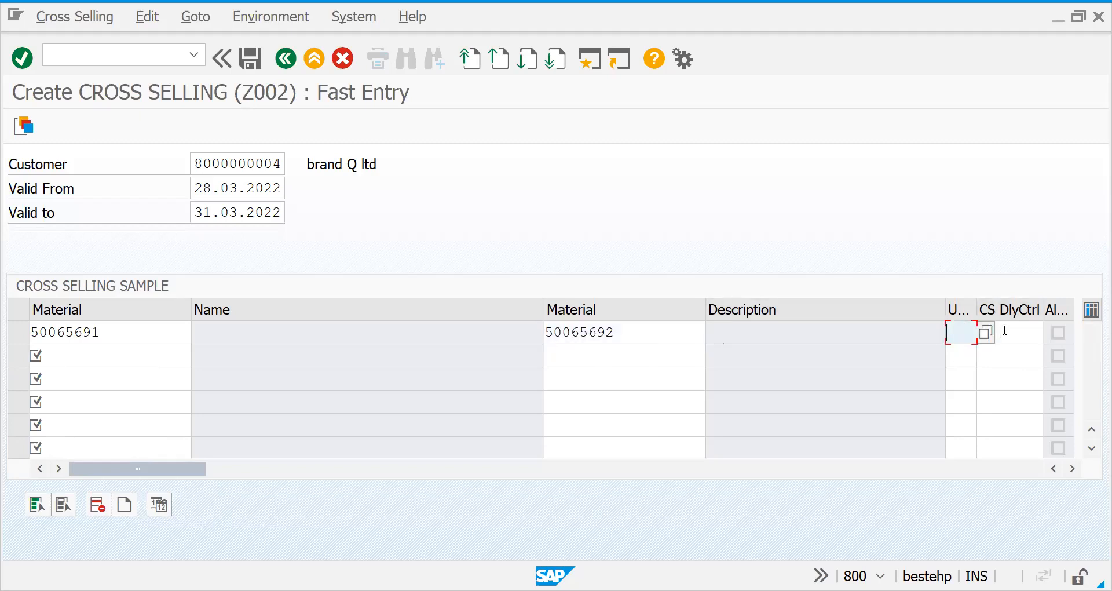
pyautogui.click(1008, 327)
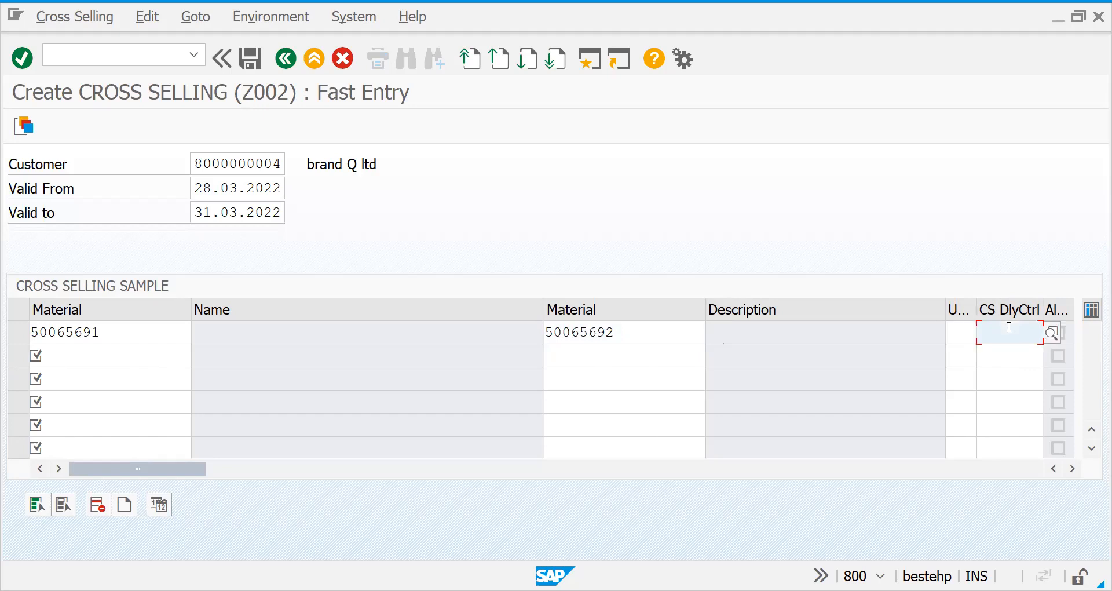
pyautogui.click(1051, 336)
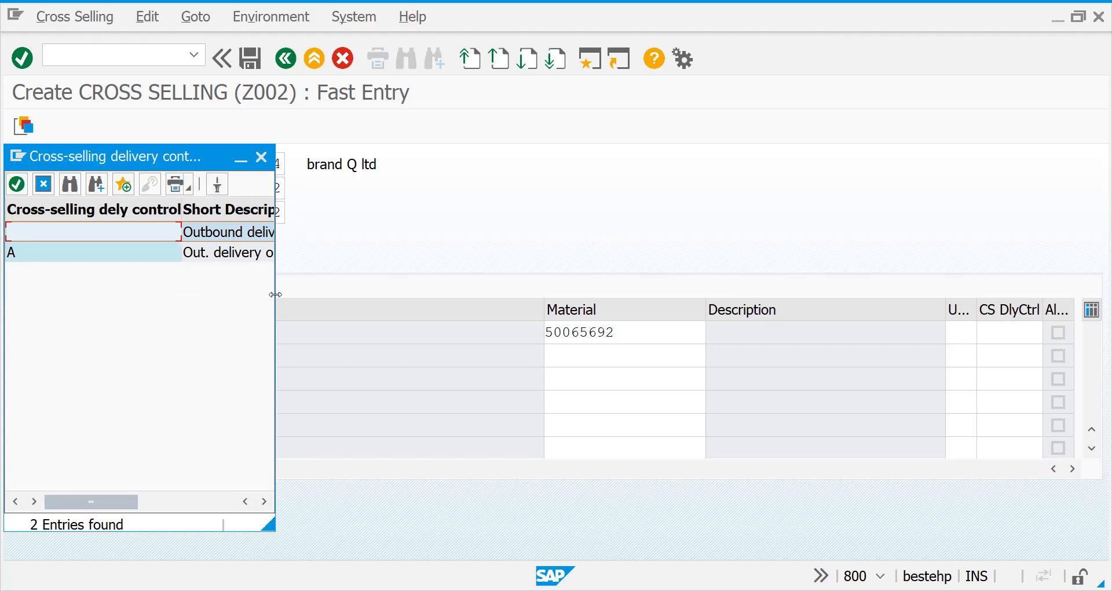
pyautogui.moveTo(275, 295); pyautogui.dragTo(660, 210)
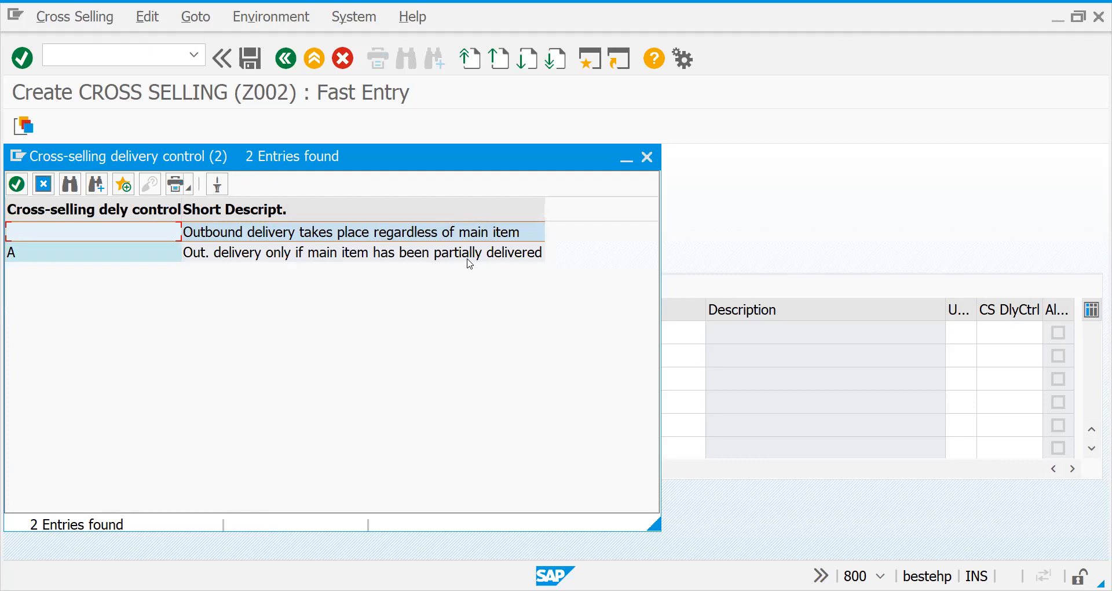
pyautogui.click(644, 168)
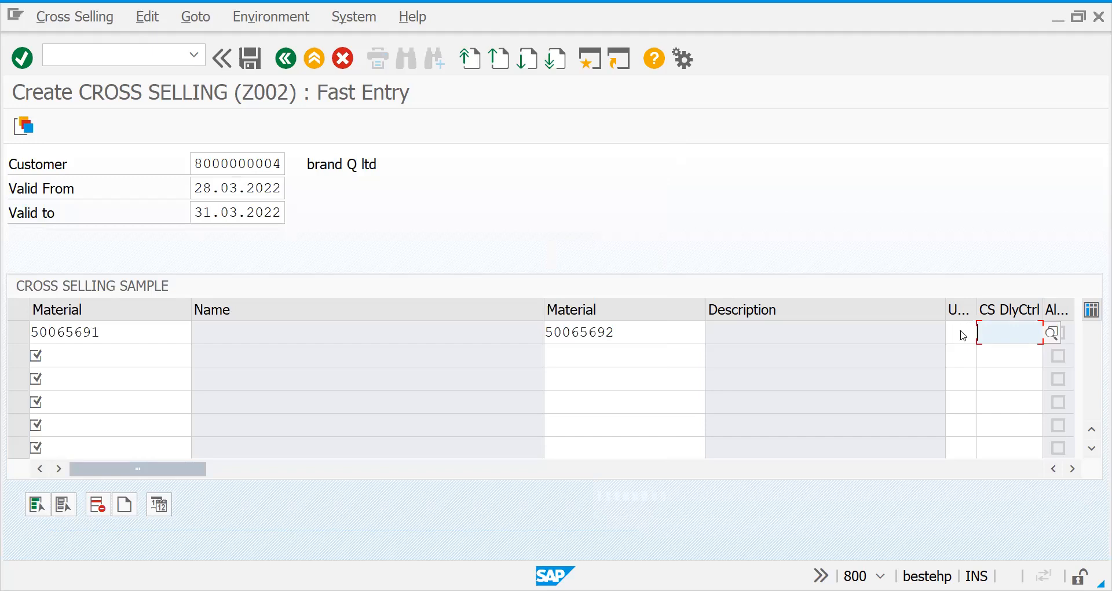
# Step: Validate the entered materials and set the unit of measure for material 50065692 to PAC
pyautogui.press('Return')
pyautogui.click(962, 331)
pyautogui.write('PAC')
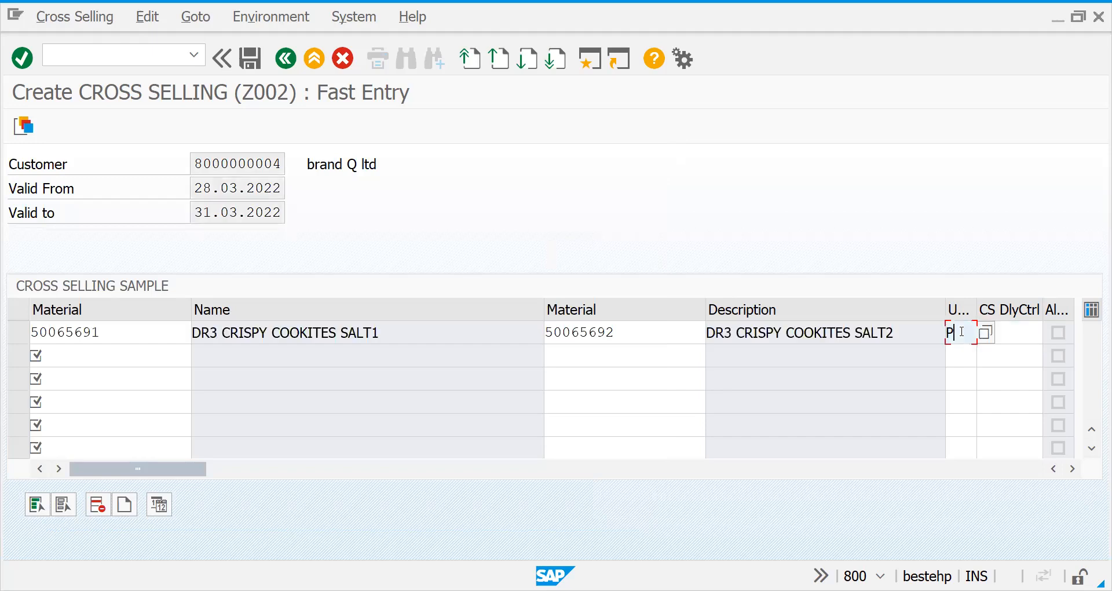
pyautogui.doubleClick(962, 331)
# Step: Open the alternative materials for the 50065691 row and start an entry on the line below 50065692
pyautogui.click(21, 337)
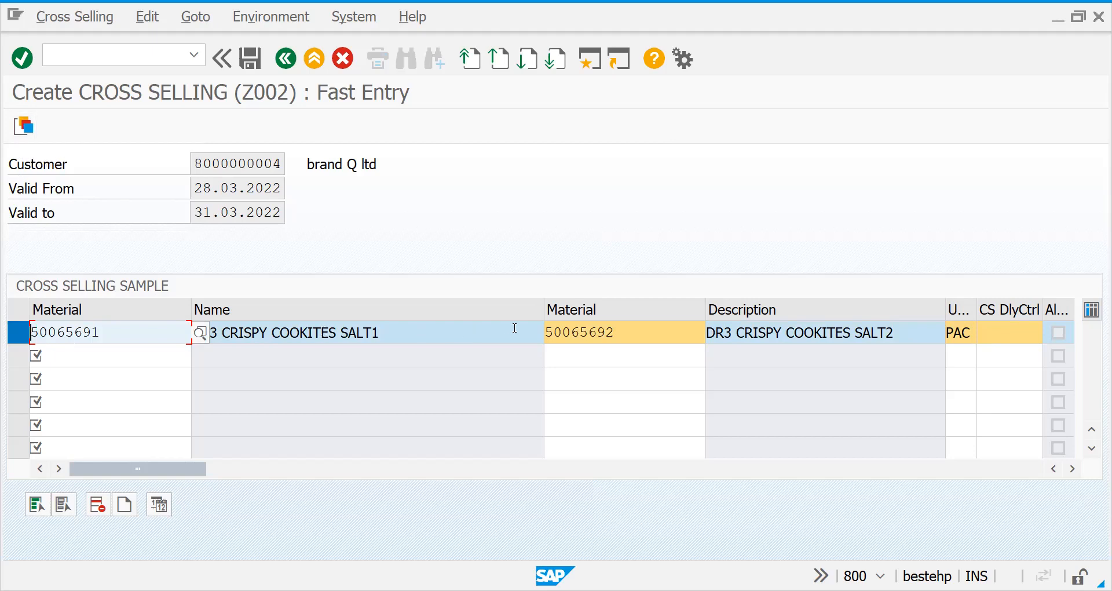
pyautogui.click(24, 127)
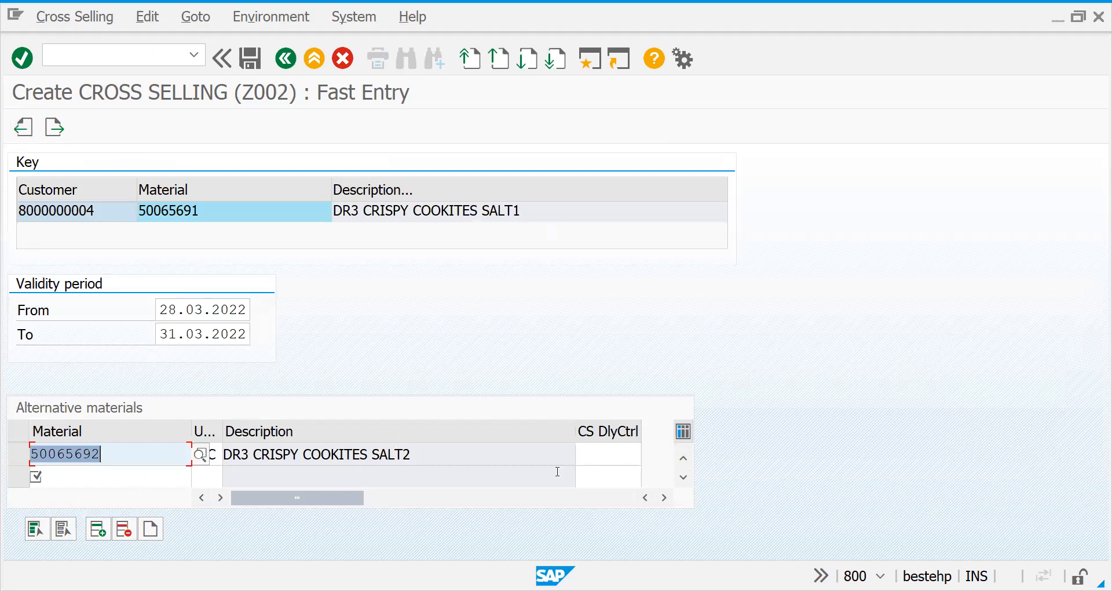
pyautogui.click(165, 476)
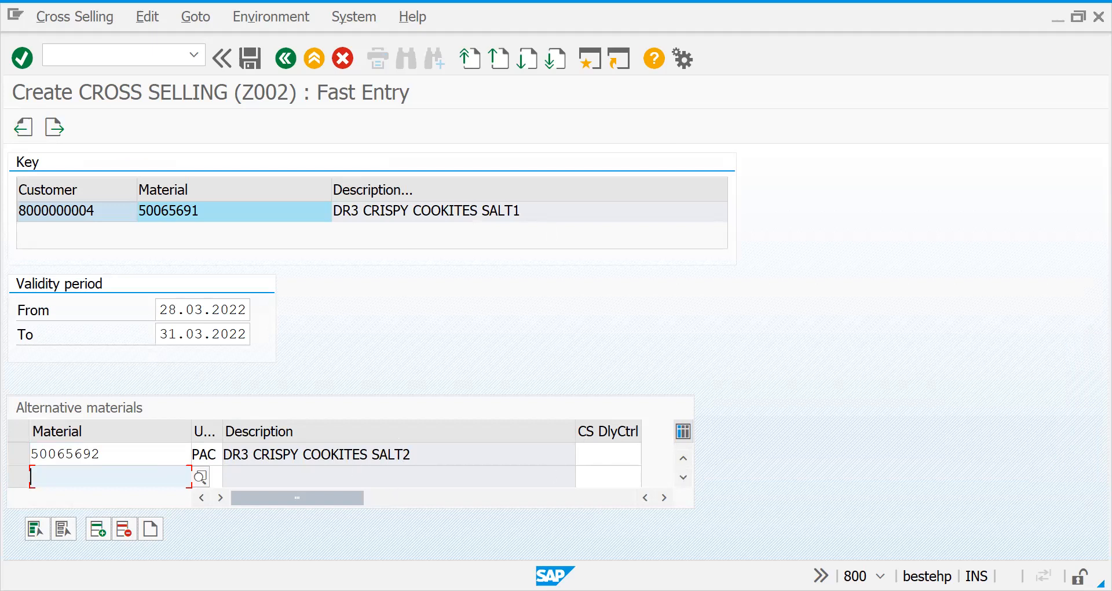
# Step: Switch to Excel and copy the three remaining suggested materials from cells K22 to K24
pyautogui.hotkey('alt', 'Tab')
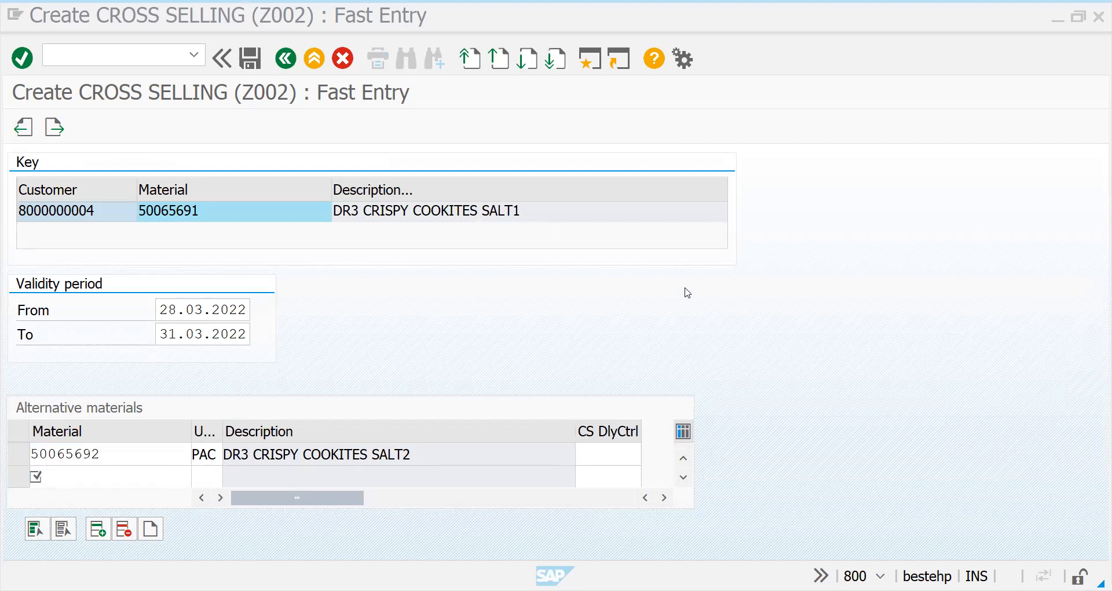
pyautogui.hotkey('alt', 'Tab')
pyautogui.press('Down')
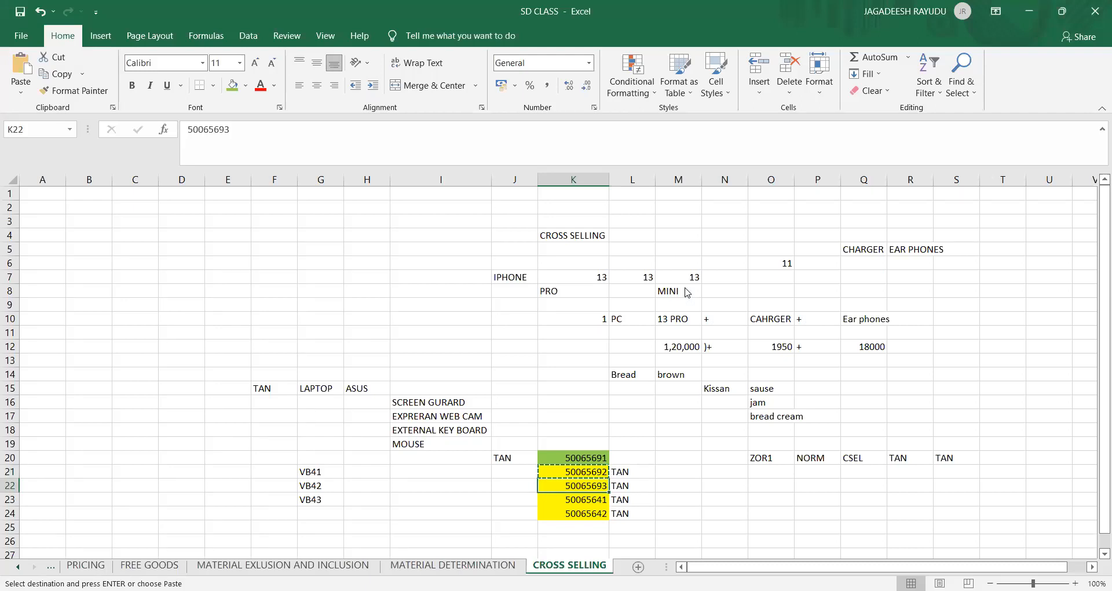
pyautogui.hotkey('shift', 'Down')
pyautogui.hotkey('shift', 'Down')
pyautogui.hotkey('ctrl', 'c')
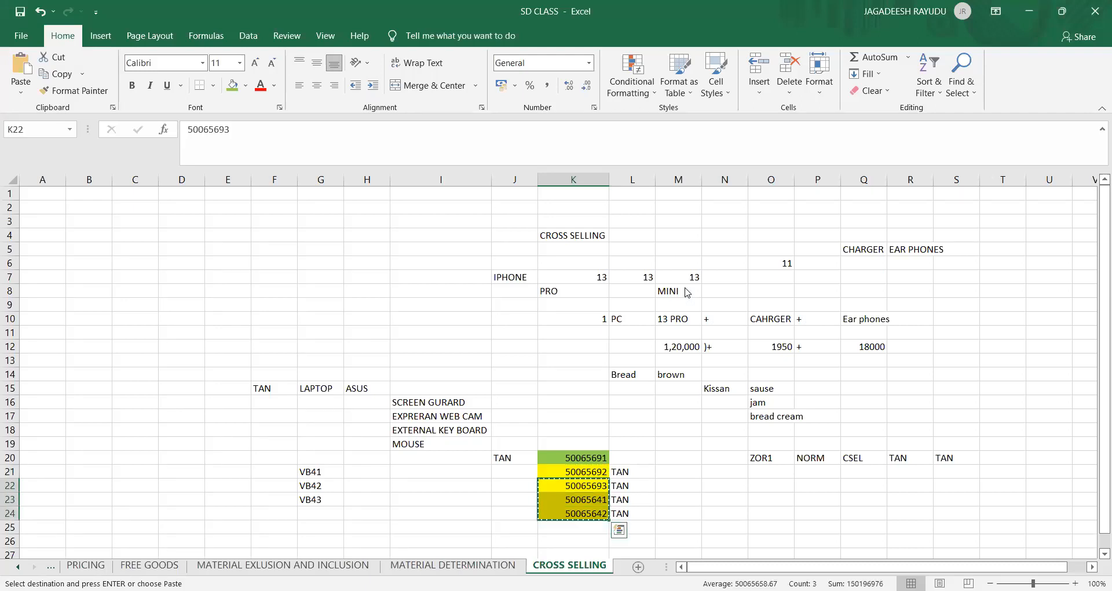
# Step: Switch back to SAP and enter 50065693 as the second alternative material
pyautogui.hotkey('alt', 'Tab')
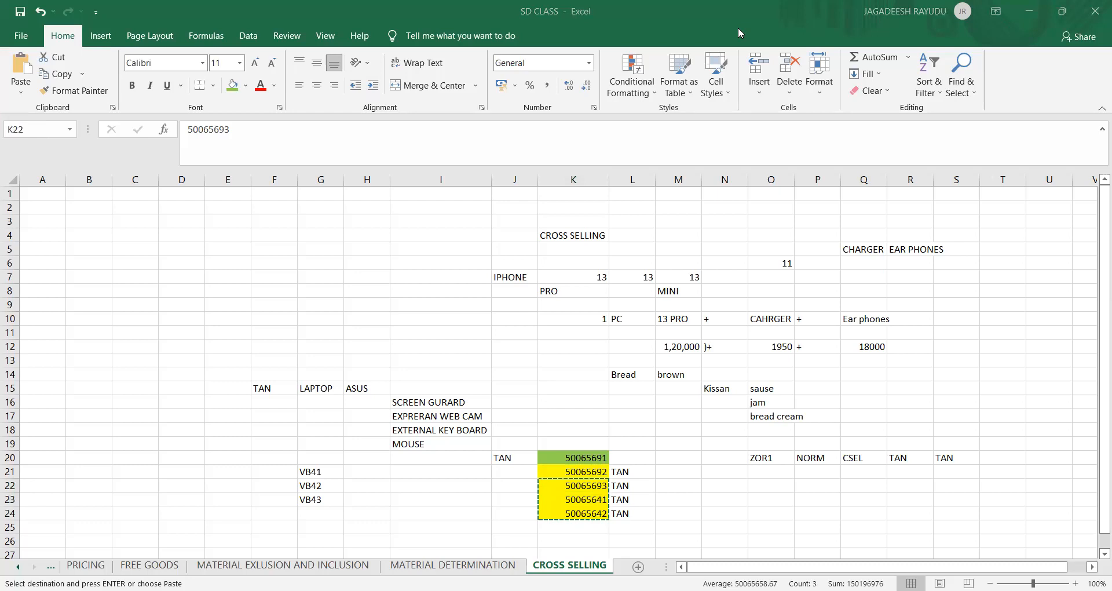
pyautogui.hotkey('ctrl', 'v')
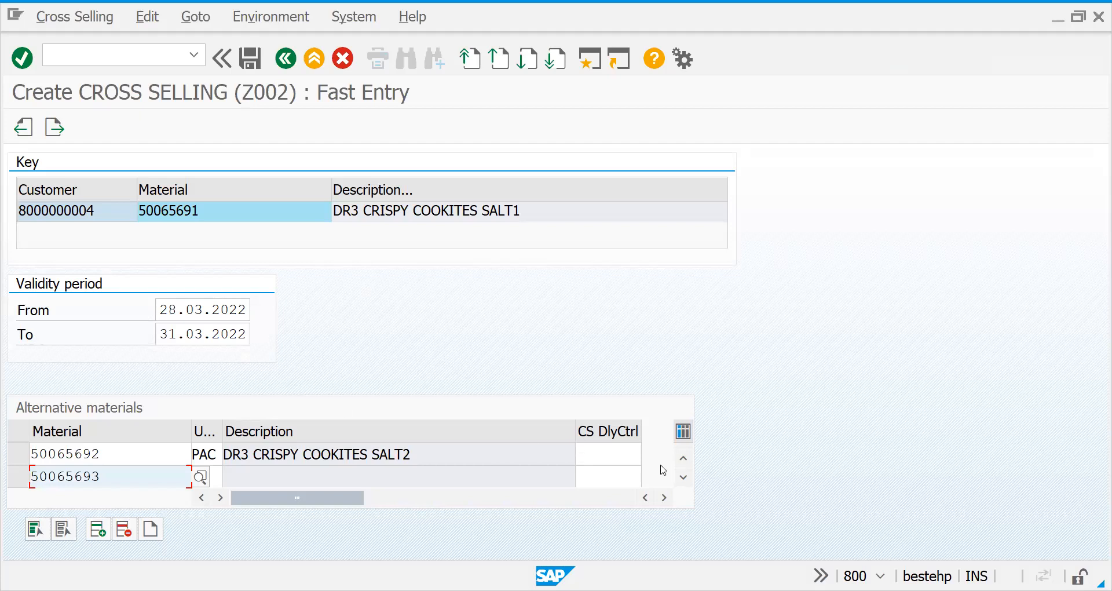
pyautogui.press('Return')
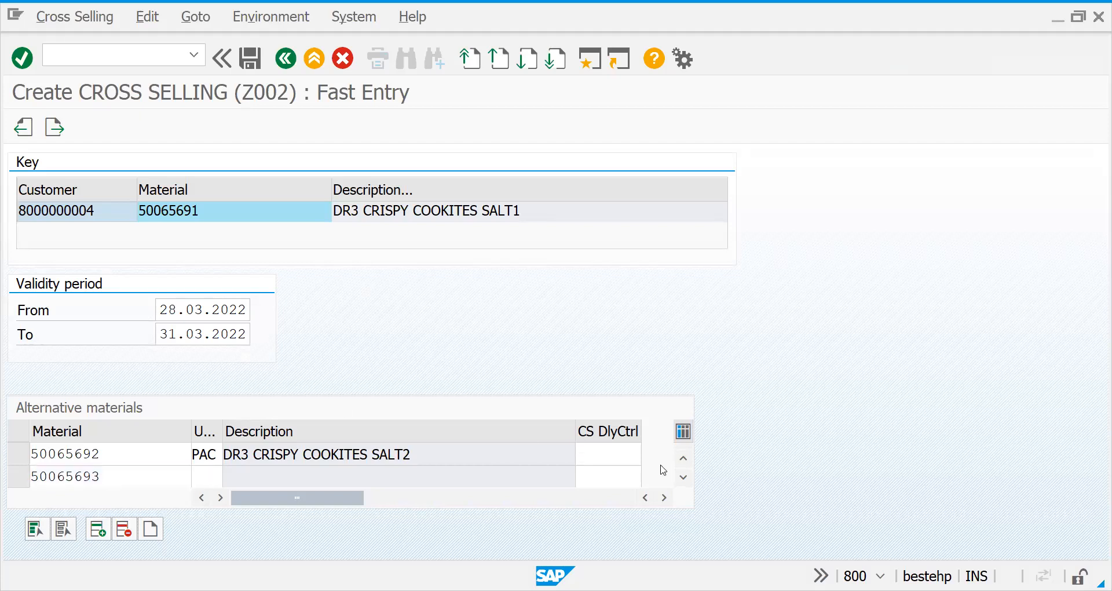
# Step: Add 50065641 as an alternative material on the line below 50065693 and validate the entry
pyautogui.click(683, 477)
pyautogui.click(683, 477)
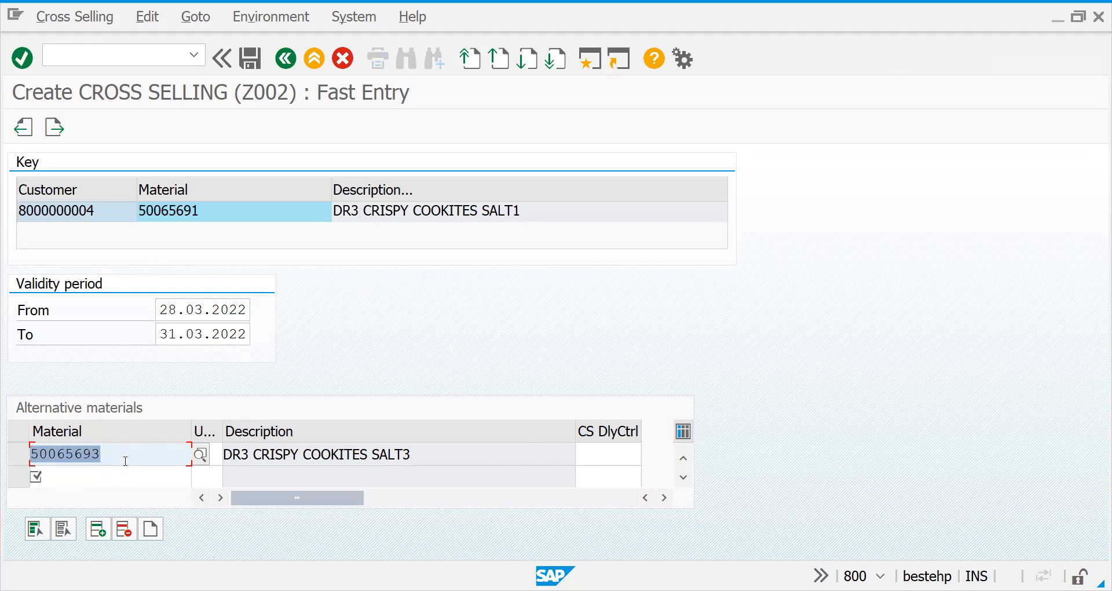
pyautogui.hotkey('ctrl', 'v')
pyautogui.press('Return')
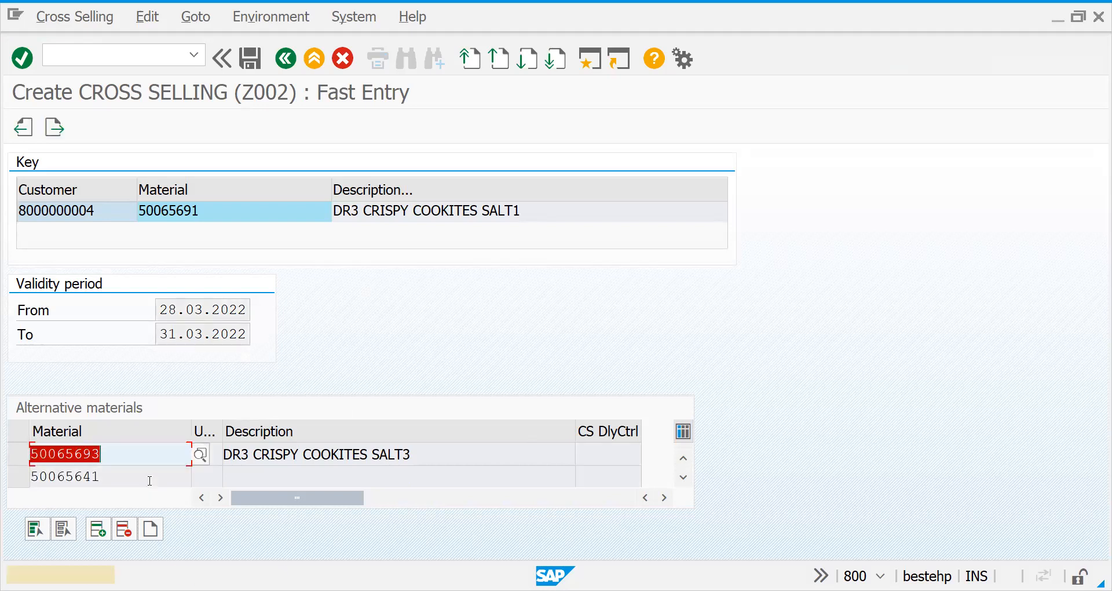
pyautogui.press('Return')
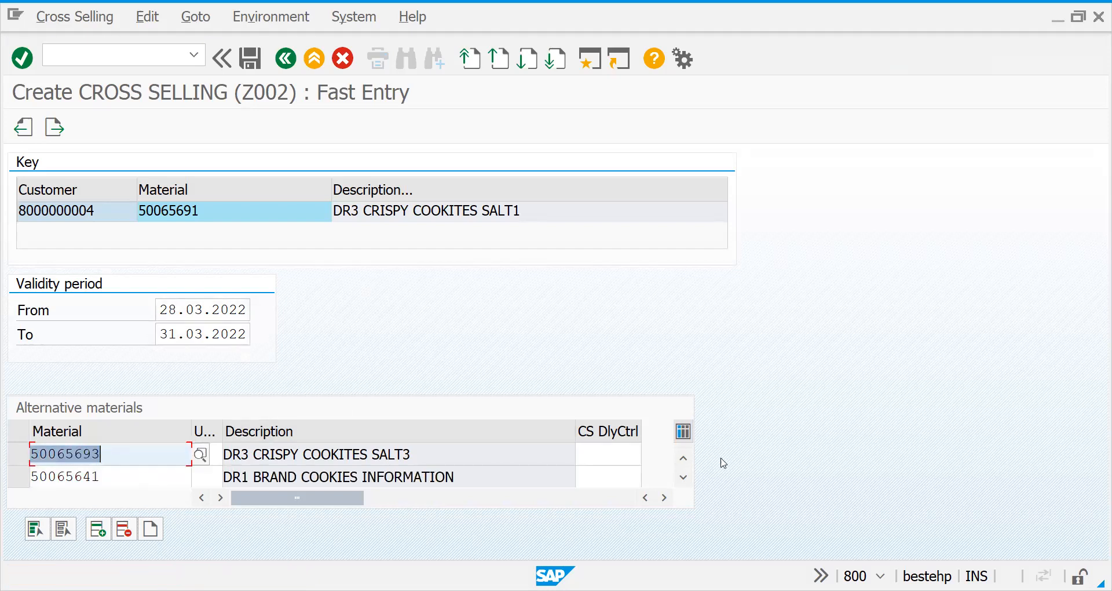
# Step: Add 50065642 as the last alternative material, return to fast entry and save the cross-selling record
pyautogui.scroll(-1, 723, 463)
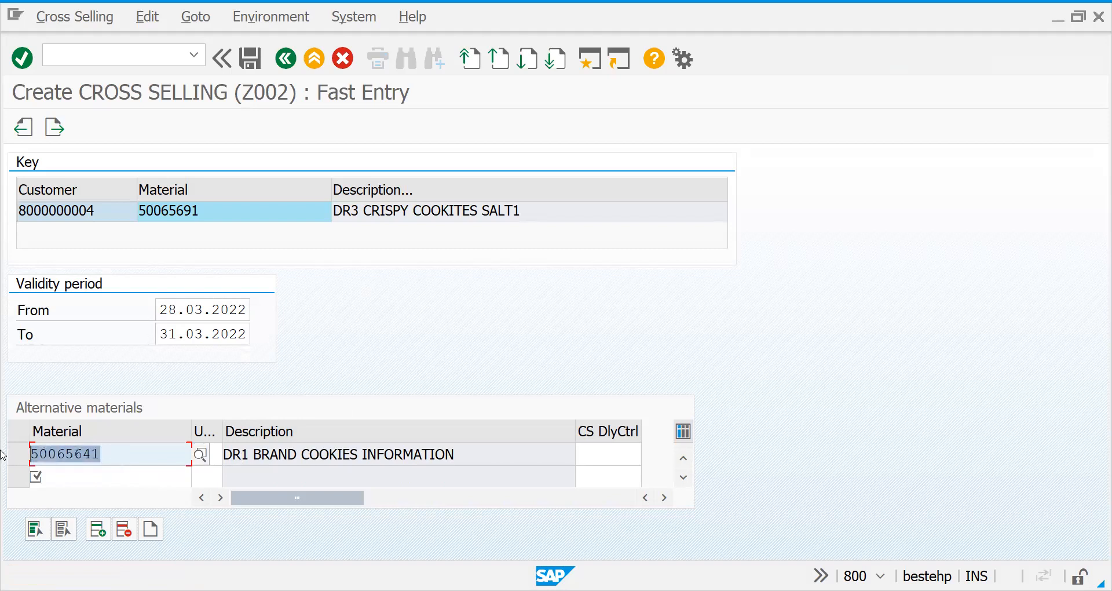
pyautogui.click(38, 457)
pyautogui.click(56, 471)
pyautogui.hotkey('ctrl', 'v')
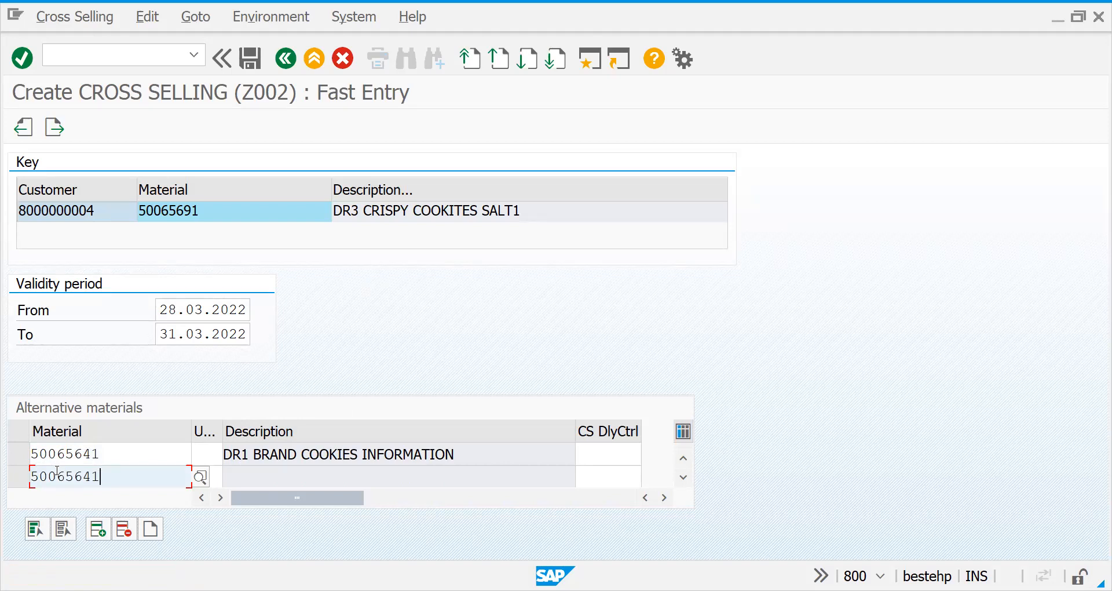
pyautogui.press('BackSpace')
pyautogui.write('2')
pyautogui.press('Return')
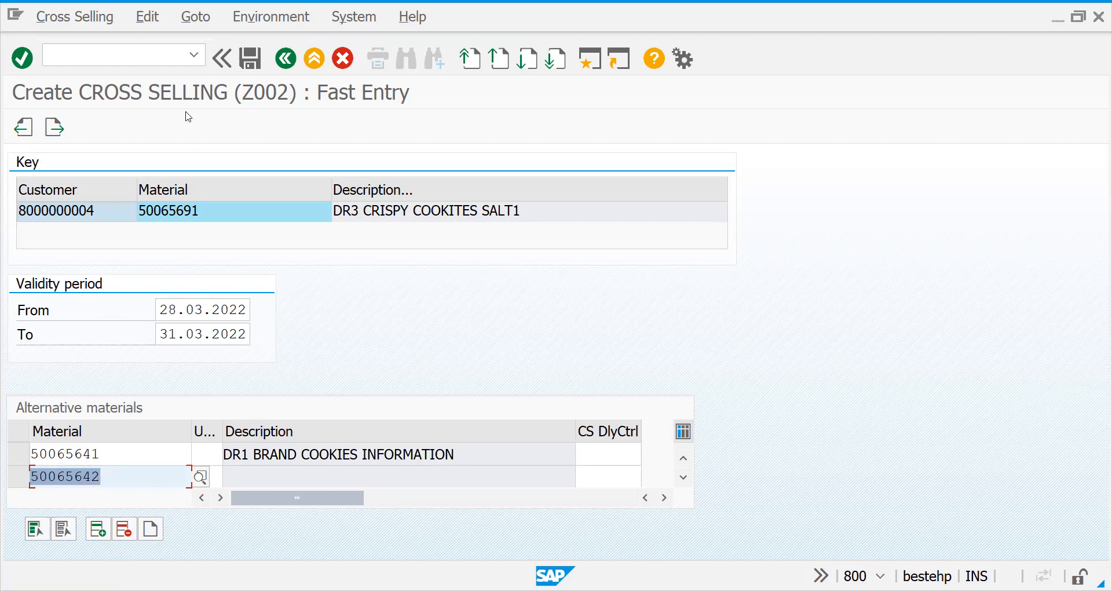
pyautogui.click(285, 59)
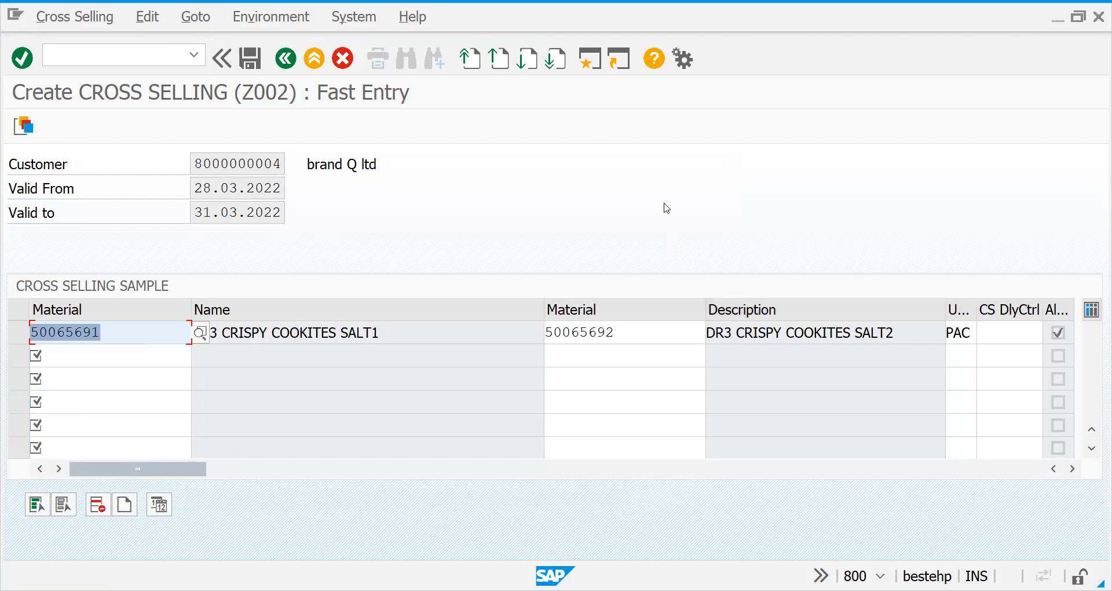
pyautogui.click(260, 65)
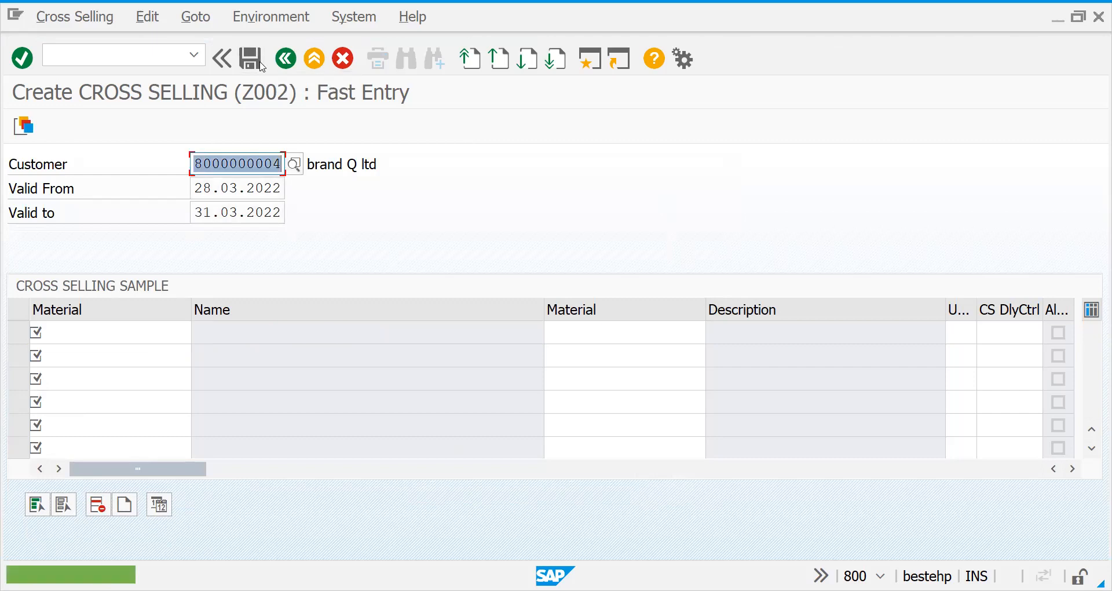
# Step: Copy the customer number from the cross-selling record and open transaction VA01 to create a sales order
pyautogui.click(163, 58)
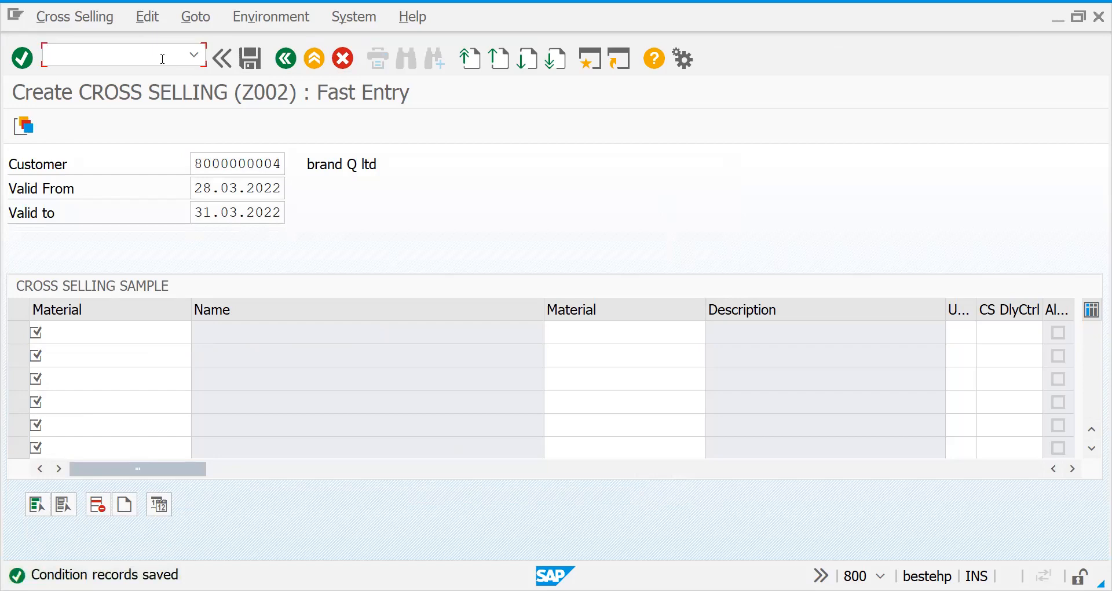
pyautogui.click(202, 167)
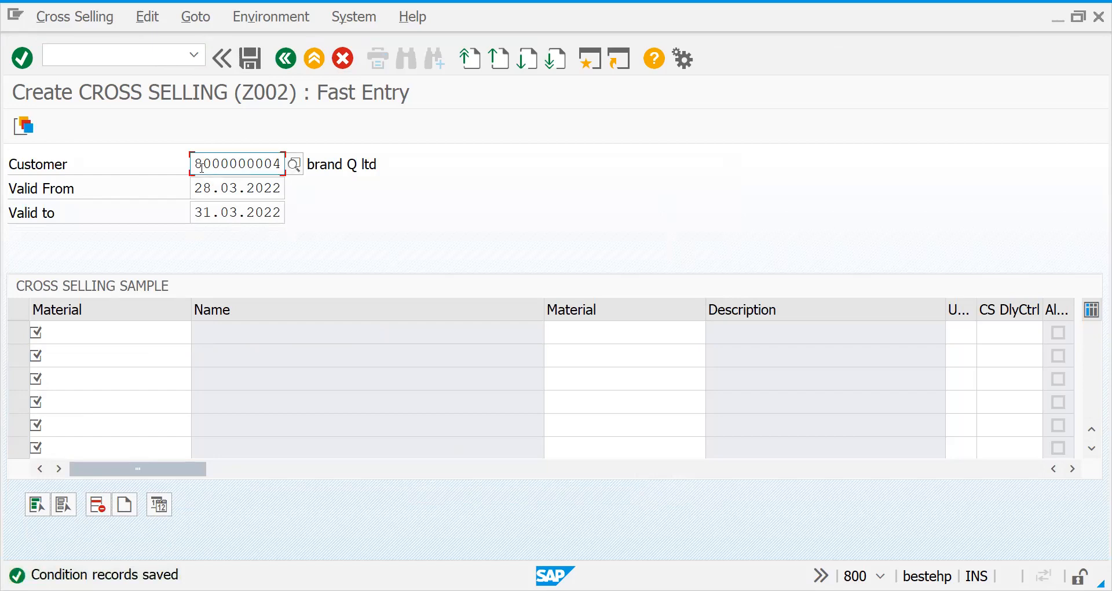
pyautogui.moveTo(194, 164); pyautogui.dragTo(338, 150)
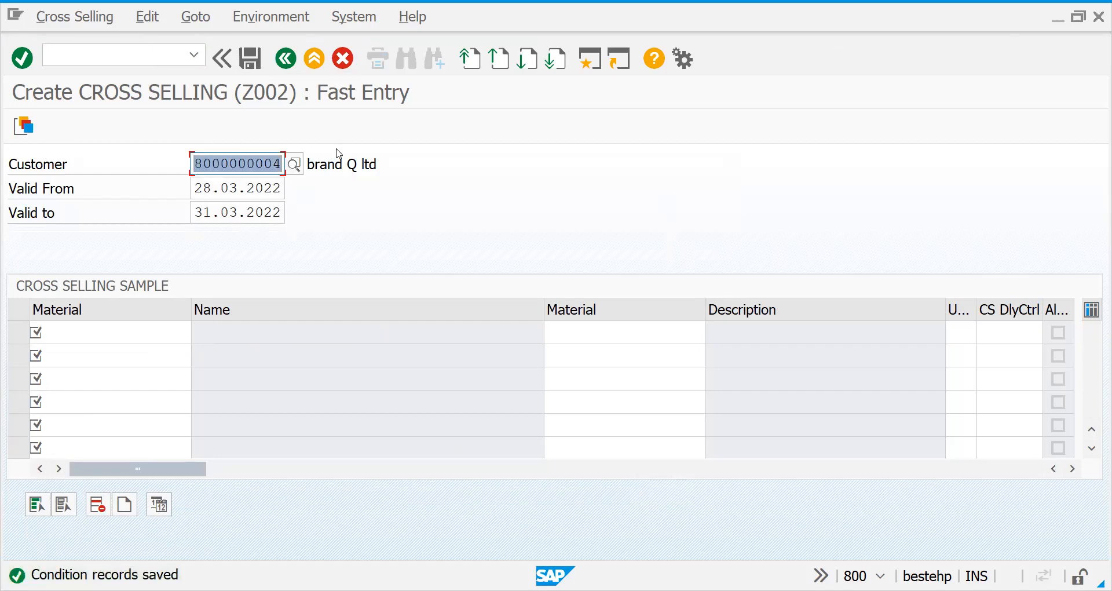
pyautogui.hotkey('ctrl', 'c')
pyautogui.click(141, 61)
pyautogui.write('/nVA01')
pyautogui.press('Return')
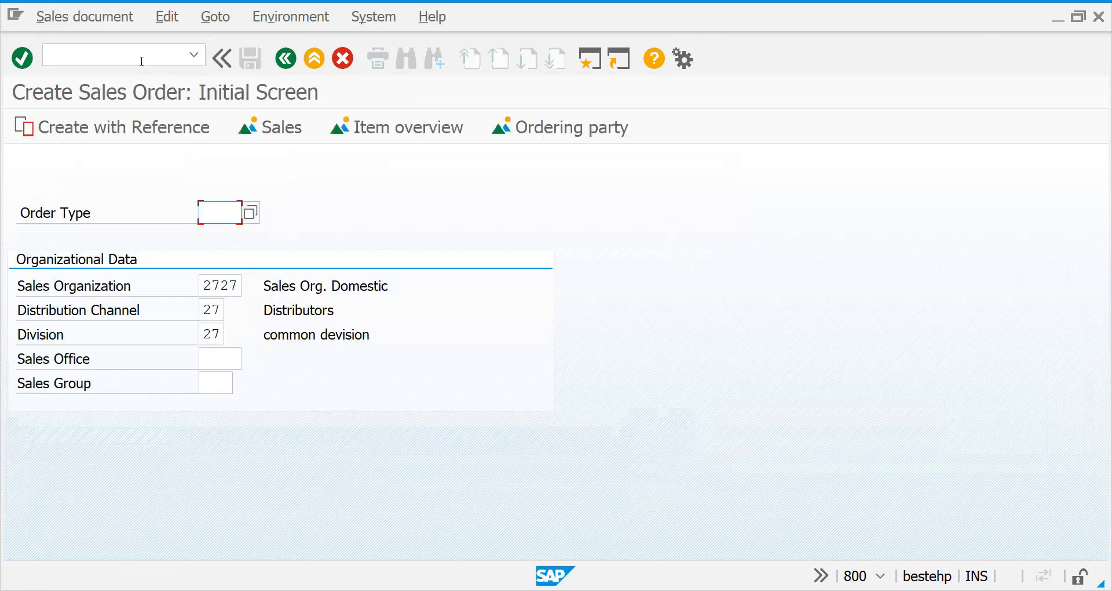
# Step: Start a sales order of type ZOR1 and enter the copied customer number as the sold-to party
pyautogui.write('ZOR1')
pyautogui.press('Return')
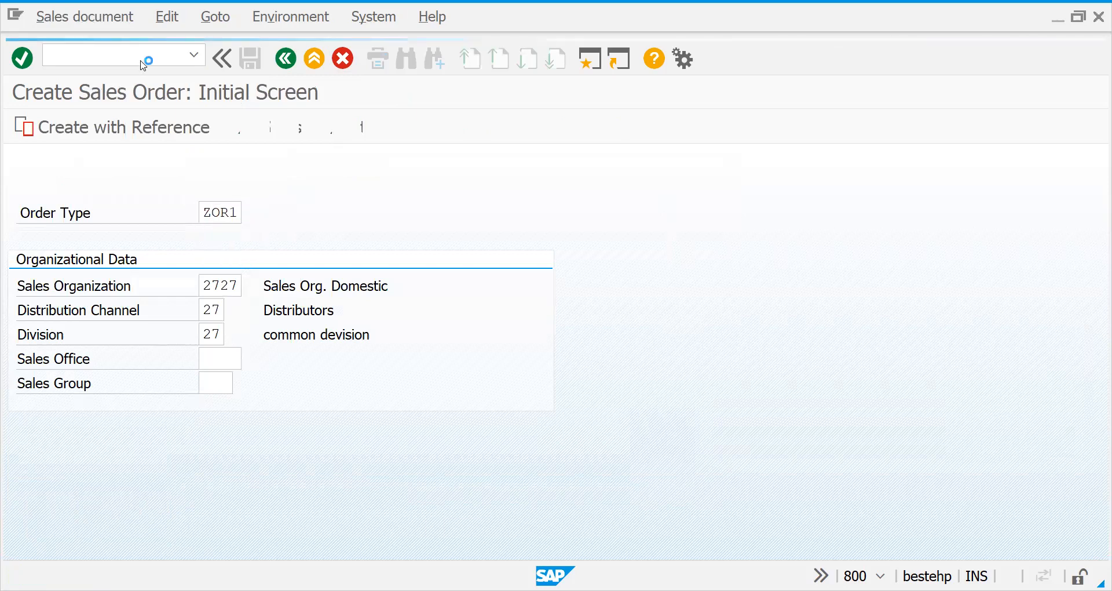
pyautogui.hotkey('ctrl', 'v')
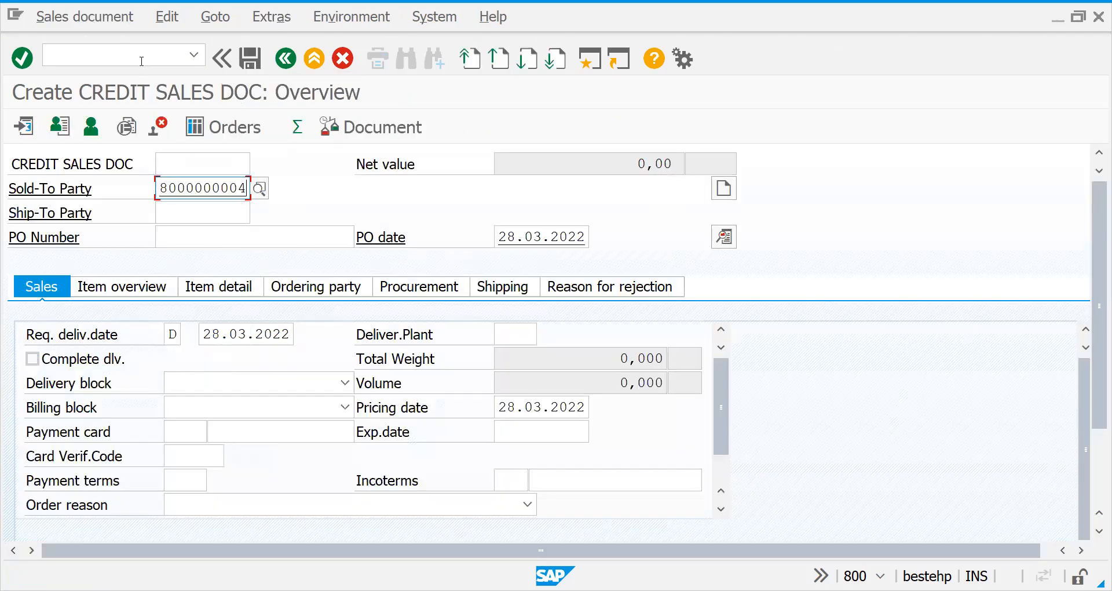
pyautogui.press('Return')
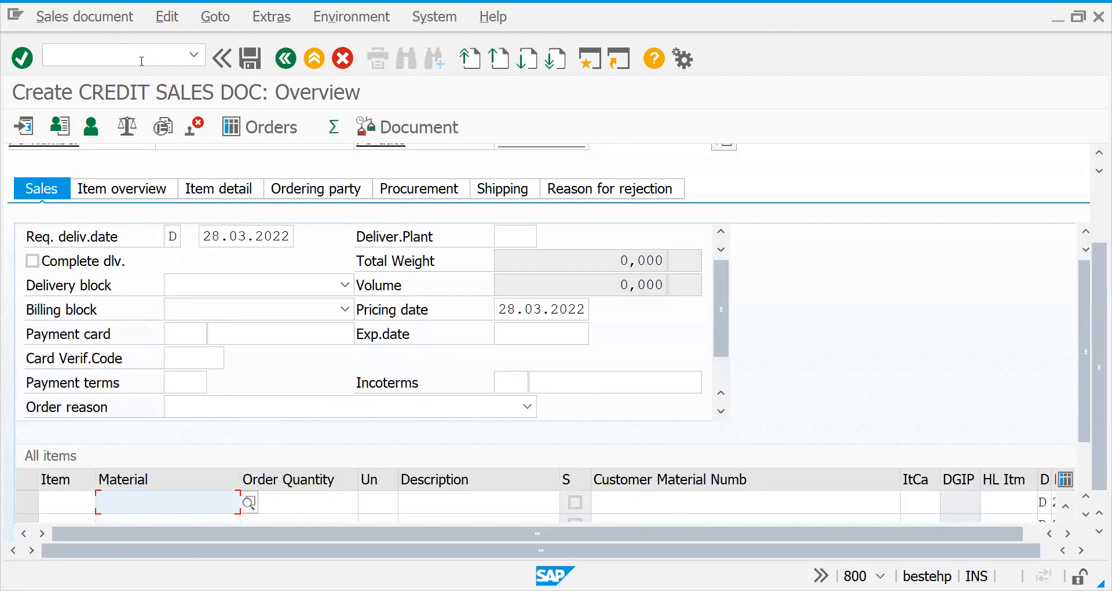
# Step: Enter material 50065691 with order quantity 1 and choose 50065692 from the proposed substitution materials
pyautogui.press('space')
pyautogui.press('Down')
pyautogui.press('Return')
pyautogui.press('Tab')
pyautogui.write('1')
pyautogui.press('Return')
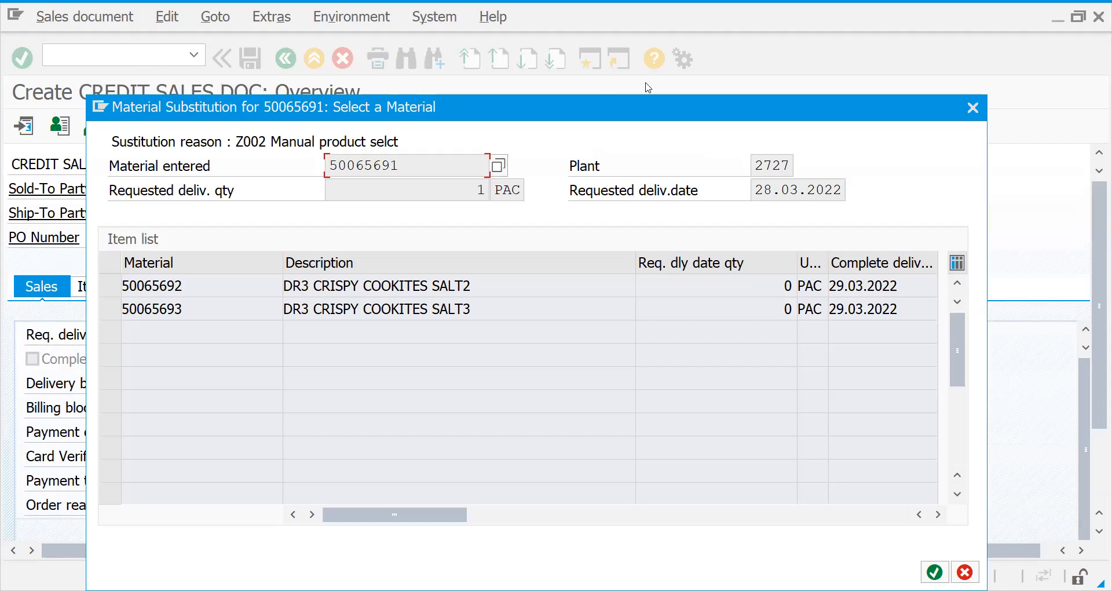
pyautogui.doubleClick(198, 293)
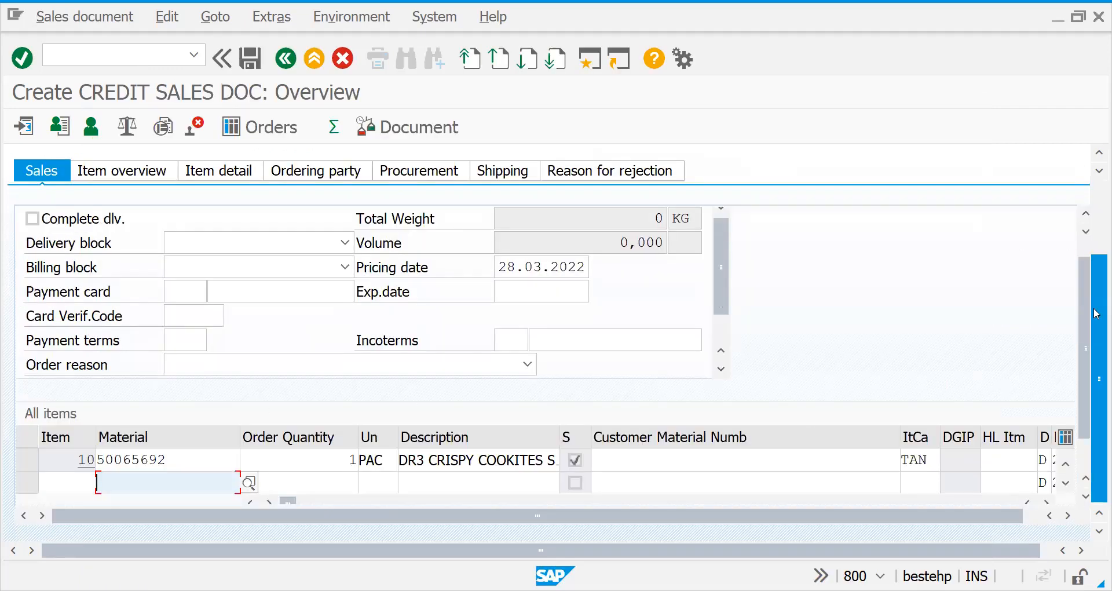
pyautogui.scroll(2, 1097, 339)
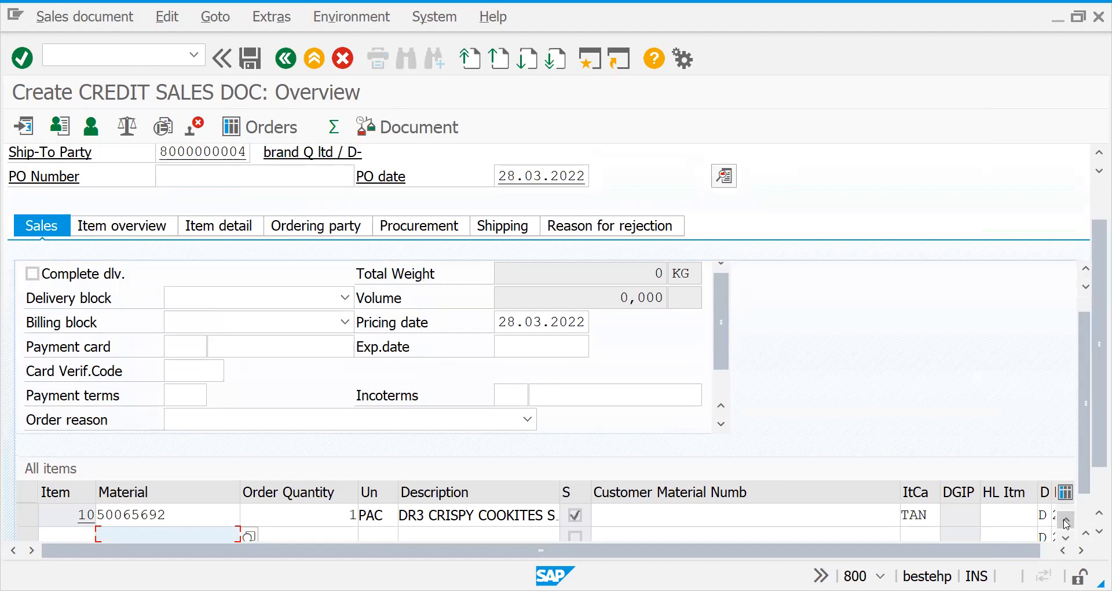
# Step: Leave the order for transaction VB12 and display the Z002 material determination record for distribution channel 27 and material 50065691
pyautogui.click(129, 58)
pyautogui.write('/NVBN')
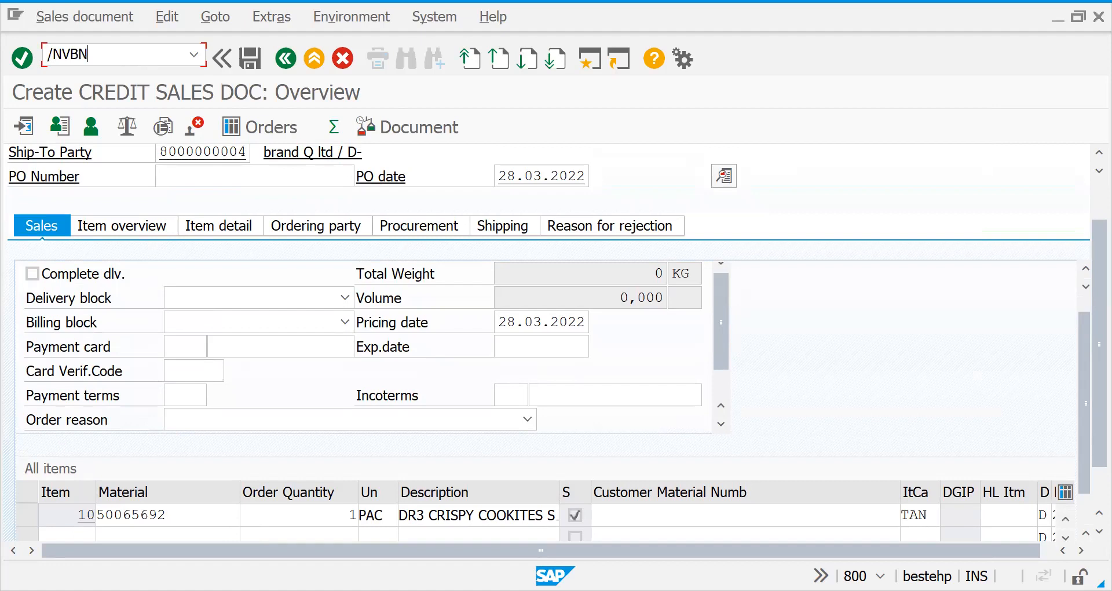
pyautogui.press('BackSpace')
pyautogui.press('BackSpace')
pyautogui.write('B12')
pyautogui.press('Return')
pyautogui.press('Return')
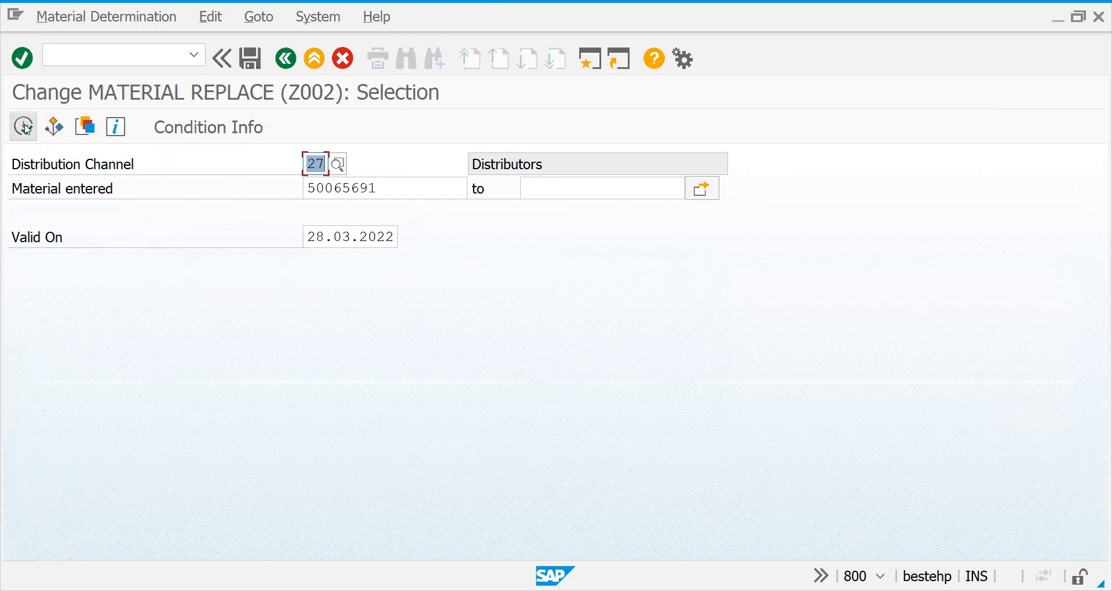
pyautogui.click(24, 125)
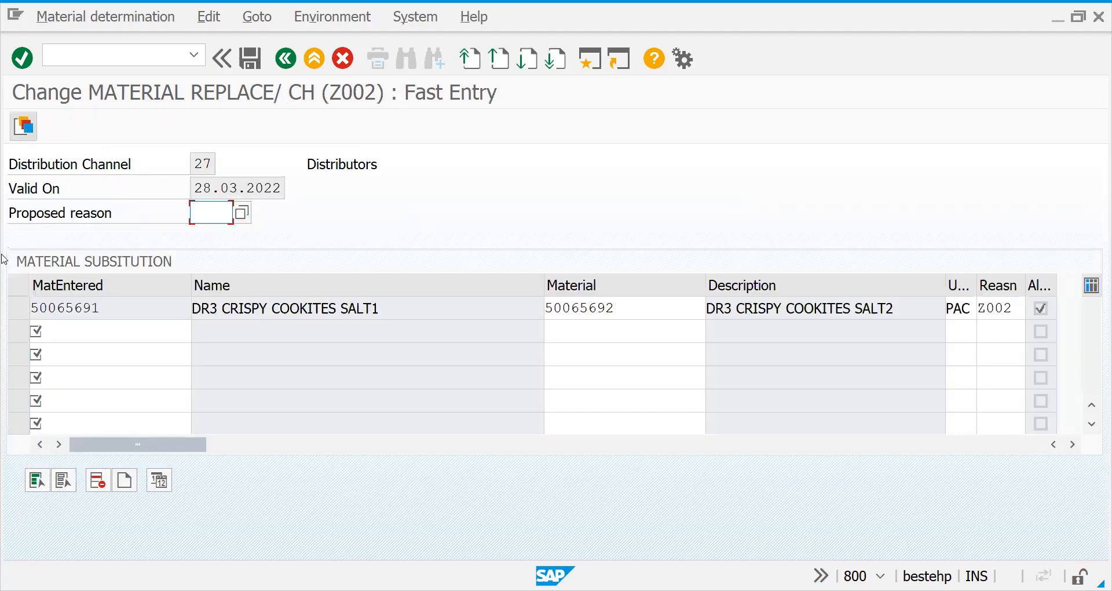
# Step: Delete the substitution line for material 50065691, save, and rerun the selection to check the deletion before returning to the initial screen
pyautogui.click(19, 310)
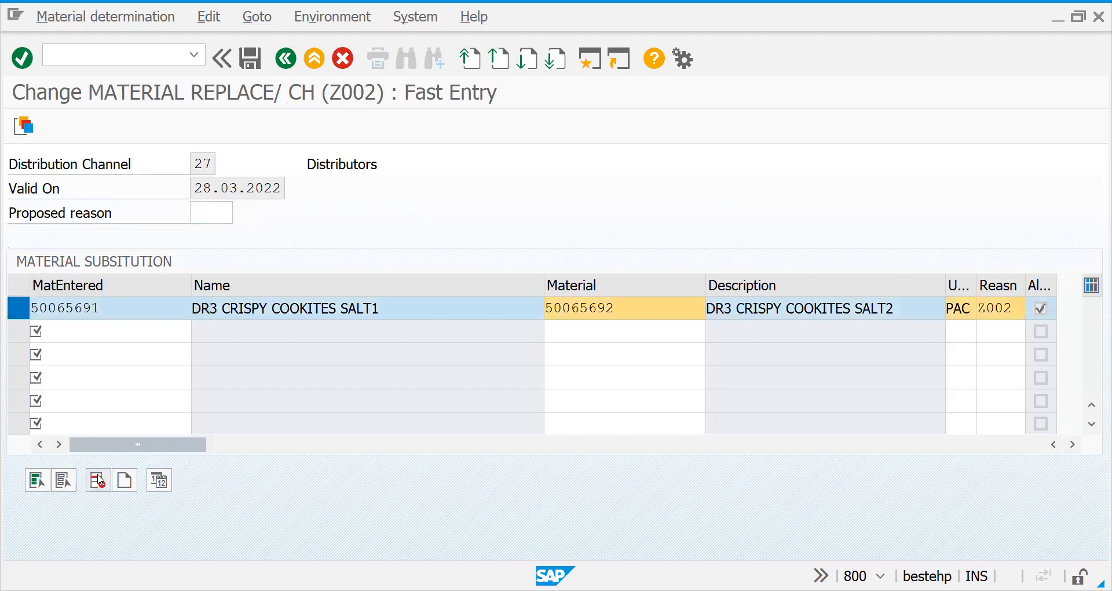
pyautogui.click(98, 480)
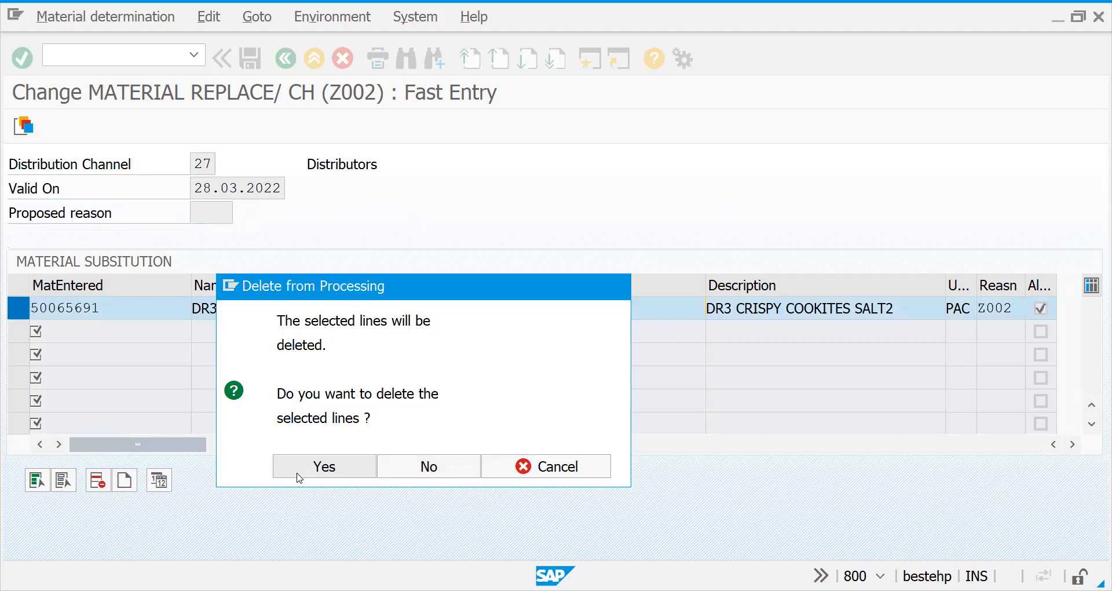
pyautogui.click(299, 477)
pyautogui.click(250, 58)
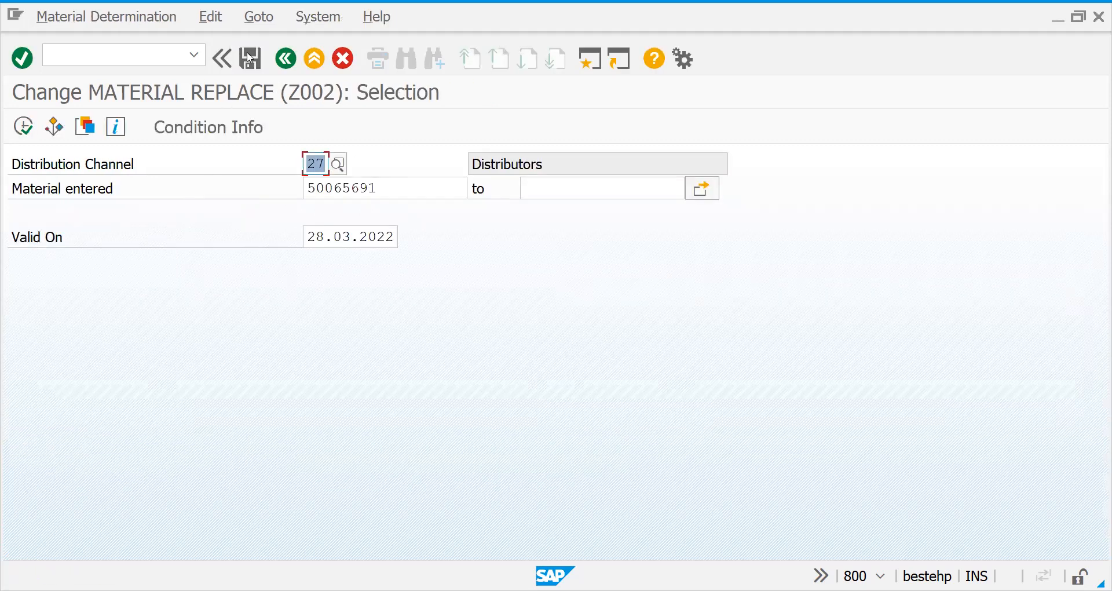
pyautogui.click(24, 127)
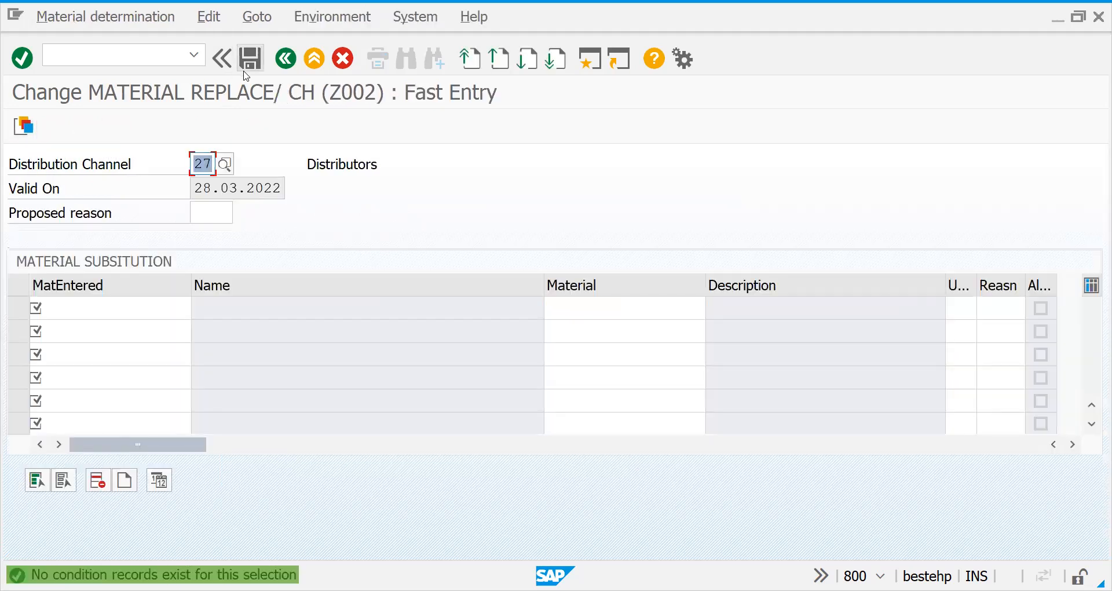
pyautogui.click(285, 58)
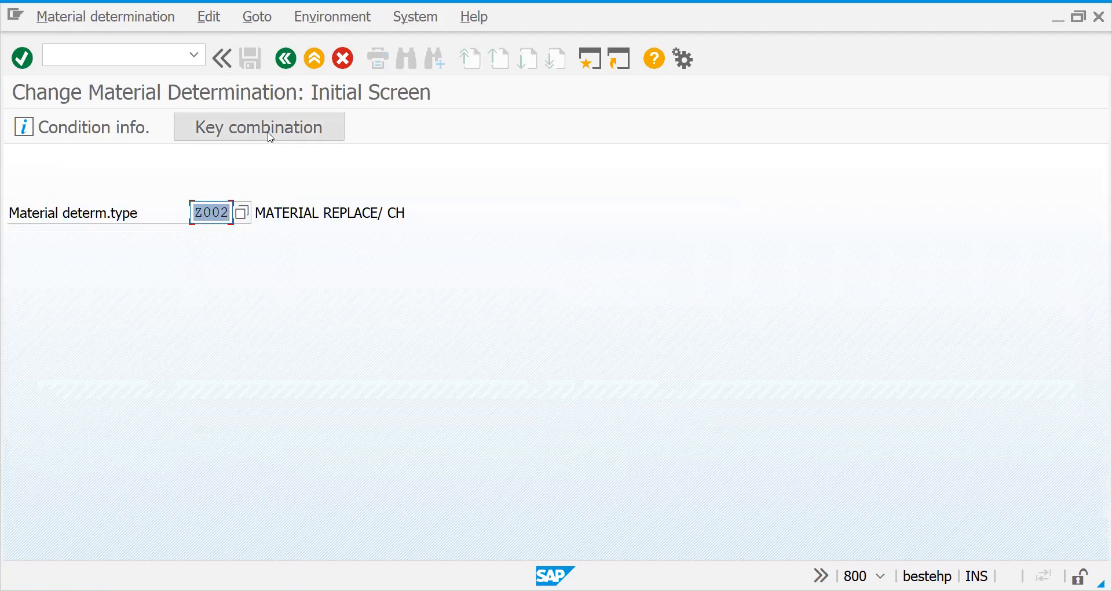
# Step: Enter material determination type Z001 and check it, then dismiss the selection to stay on the initial screen
pyautogui.click(222, 211)
pyautogui.press('Delete')
pyautogui.write('1')
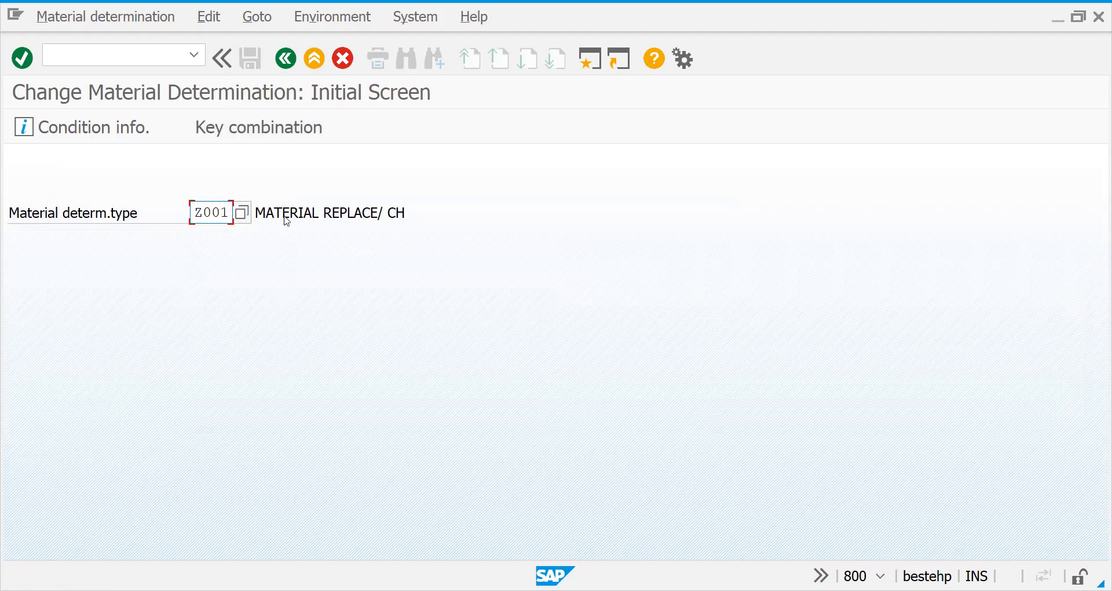
pyautogui.press('Return')
pyautogui.press('Escape')
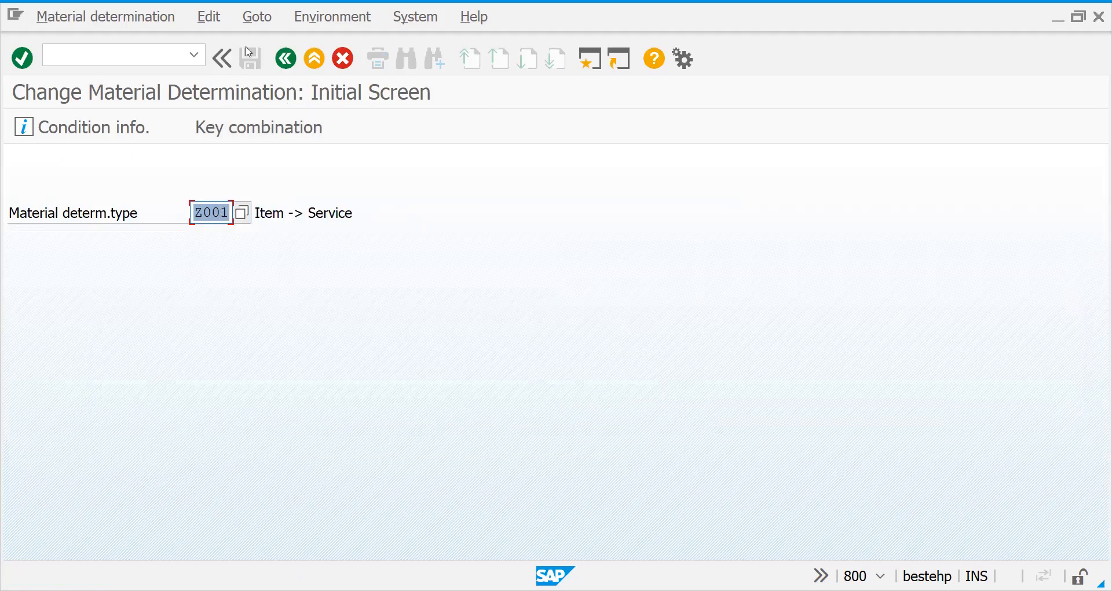
# Step: Go to transaction VA01 and start a ZOR1 sales order with the most recently used customer number as sold-to party
pyautogui.click(116, 53)
pyautogui.write('/NV')
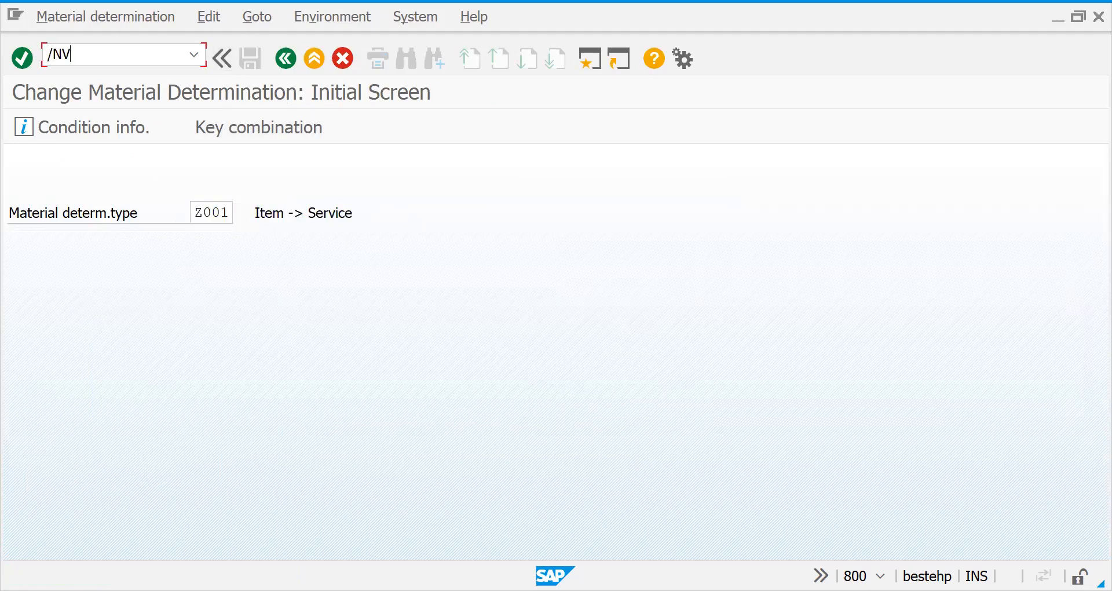
pyautogui.write('A01')
pyautogui.press('Return')
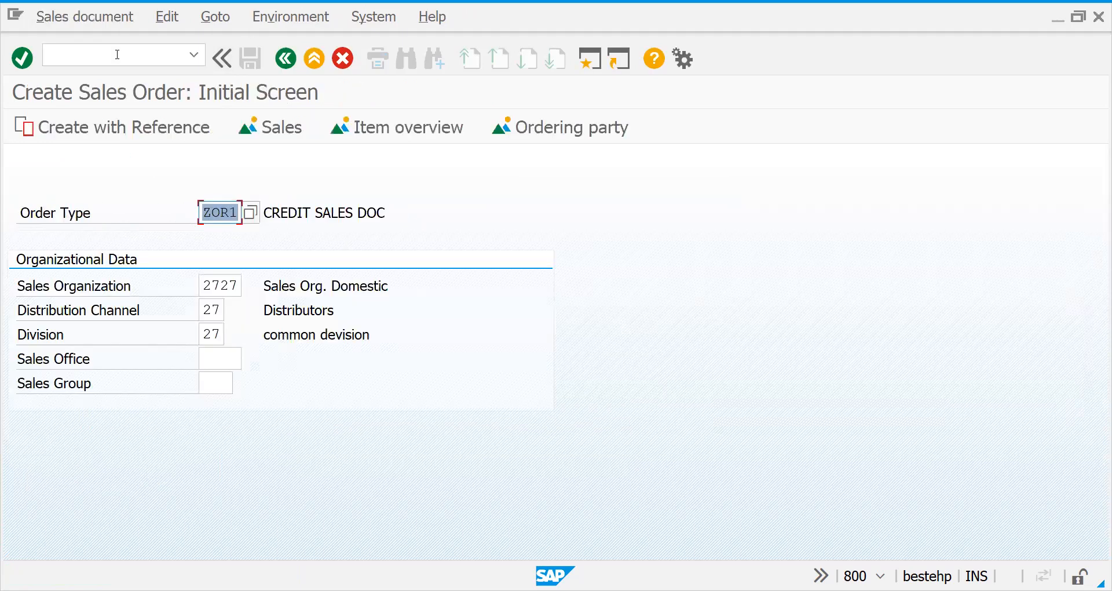
pyautogui.press('Return')
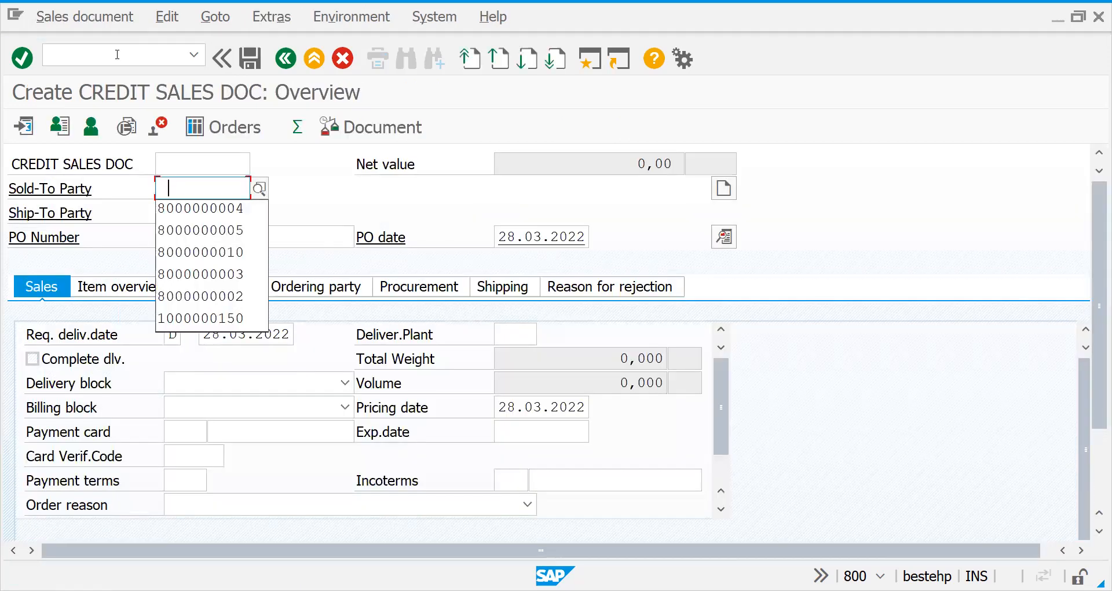
pyautogui.press('Return')
pyautogui.press('Return')
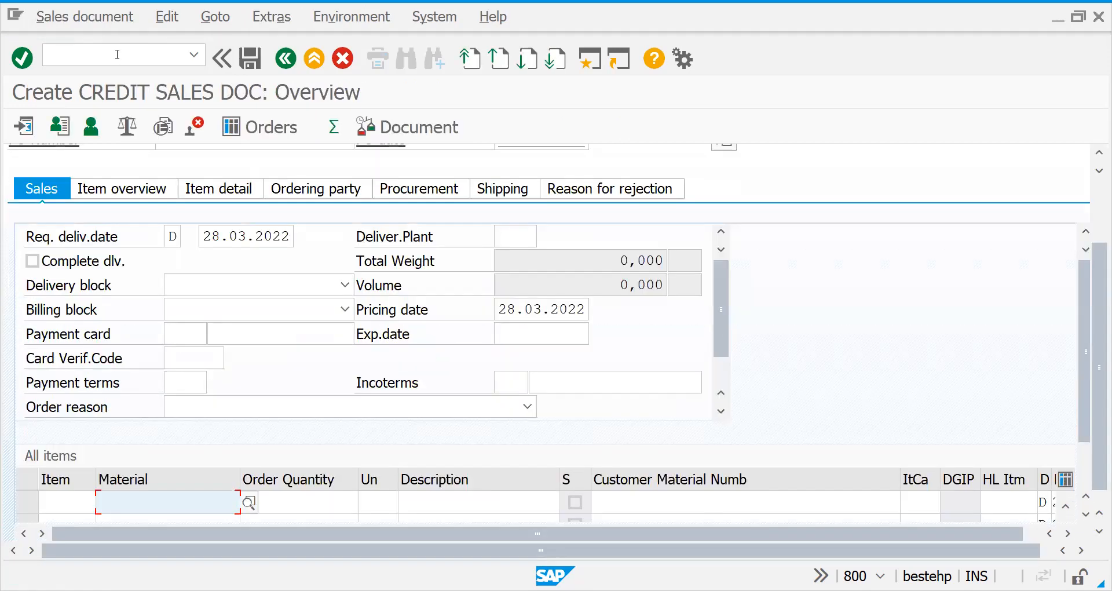
# Step: Enter material 50065691 with order quantity 1 to call up the cross-selling proposals
pyautogui.press('Return')
pyautogui.press('Tab')
pyautogui.write('1')
pyautogui.press('Escape')
pyautogui.press('Return')
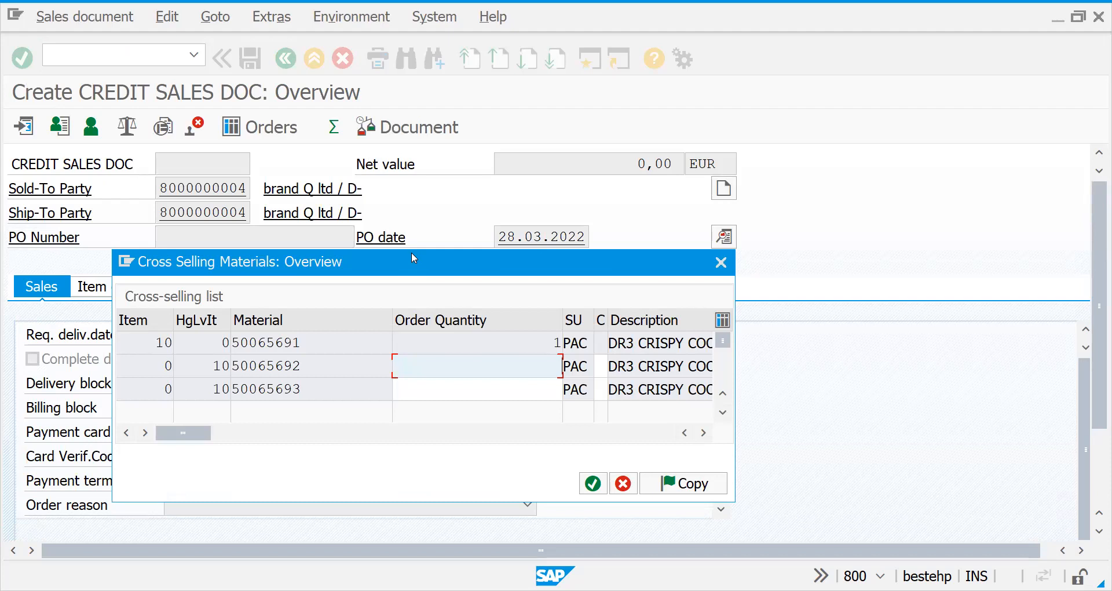
# Step: Review the proposed cross-selling materials and cancel the proposal without adding any quantities
pyautogui.moveTo(411, 253); pyautogui.dragTo(697, 125)
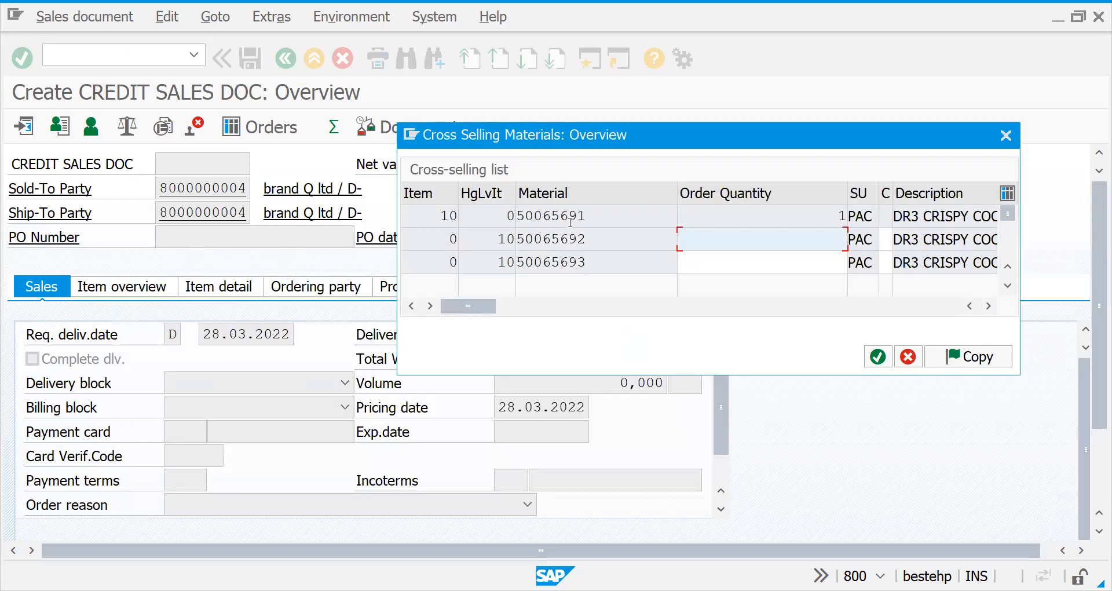
pyautogui.click(775, 257)
pyautogui.click(775, 243)
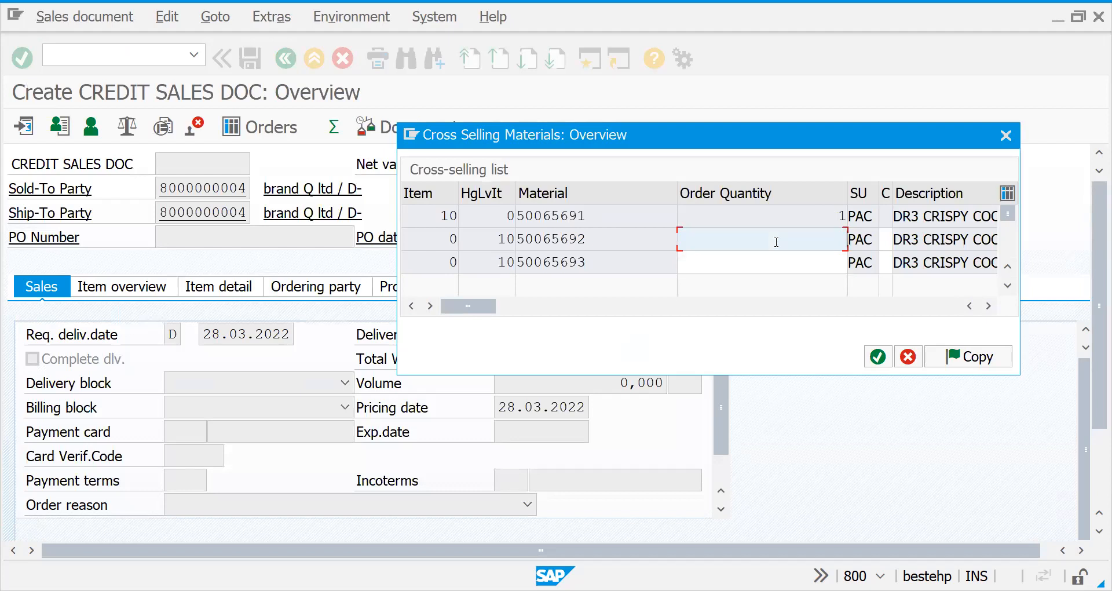
pyautogui.click(908, 357)
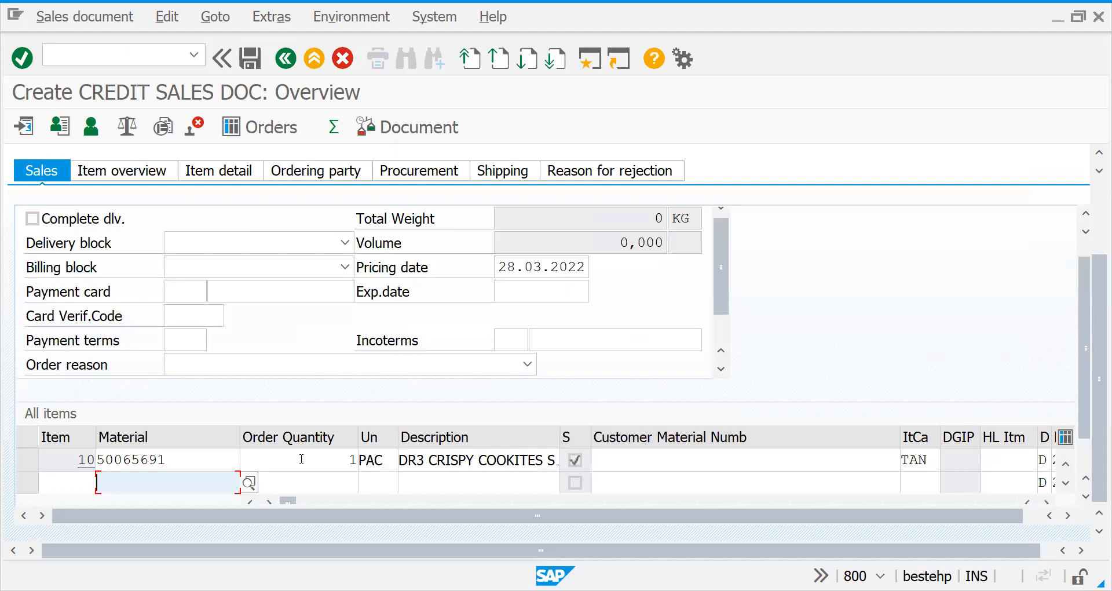
# Step: Add material 50065691 again as a second order line with quantity 1
pyautogui.click(158, 466)
pyautogui.doubleClick(157, 467)
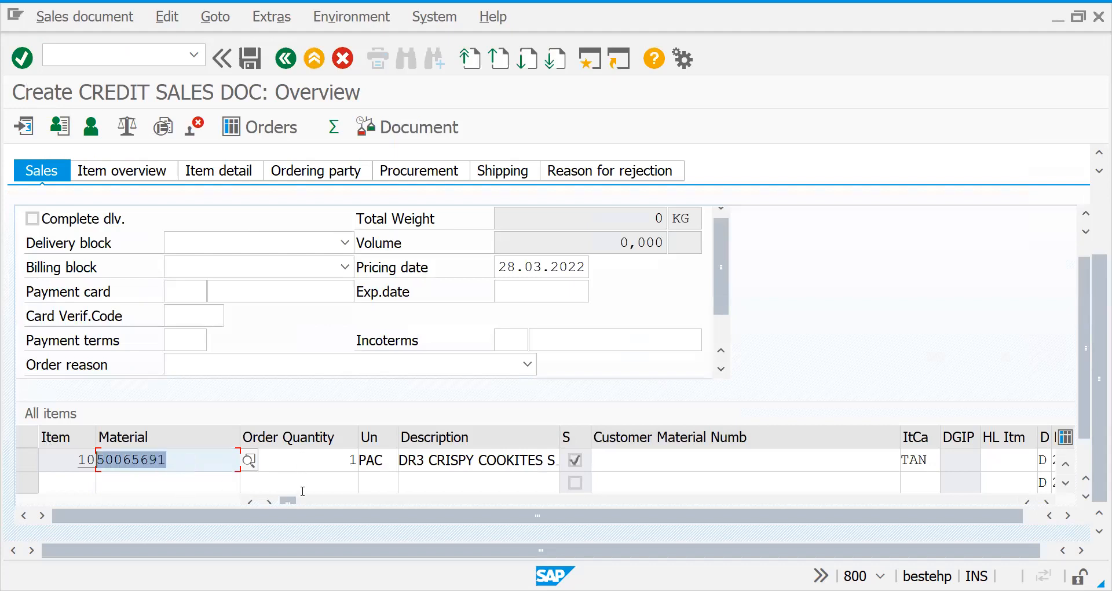
pyautogui.click(100, 49)
pyautogui.click(142, 480)
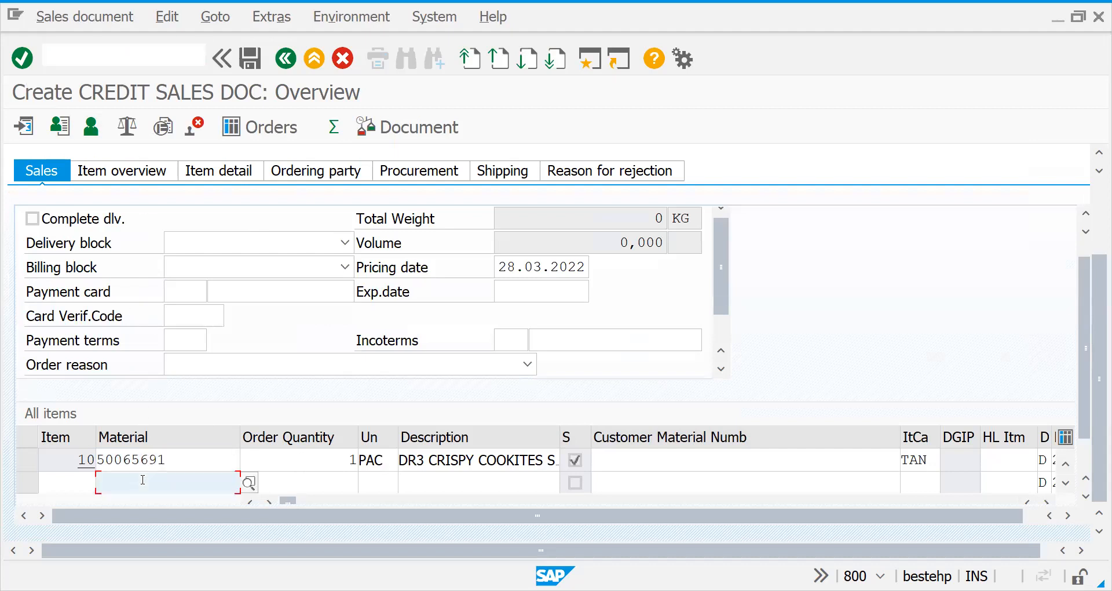
pyautogui.press('Down')
pyautogui.press('Down')
pyautogui.press('Return')
pyautogui.press('Tab')
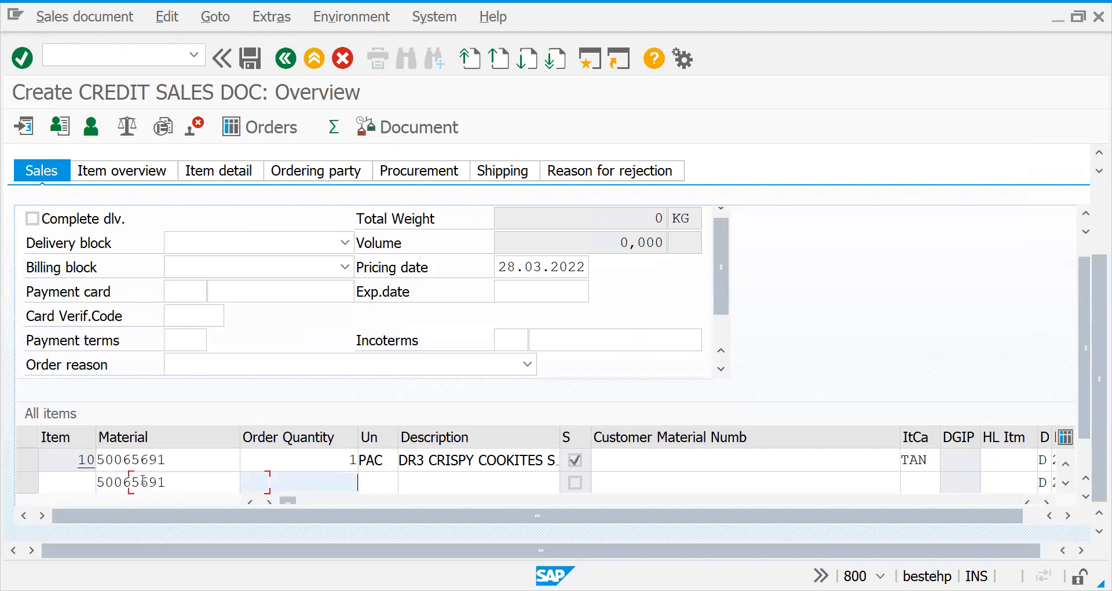
pyautogui.write('1')
pyautogui.press('Return')
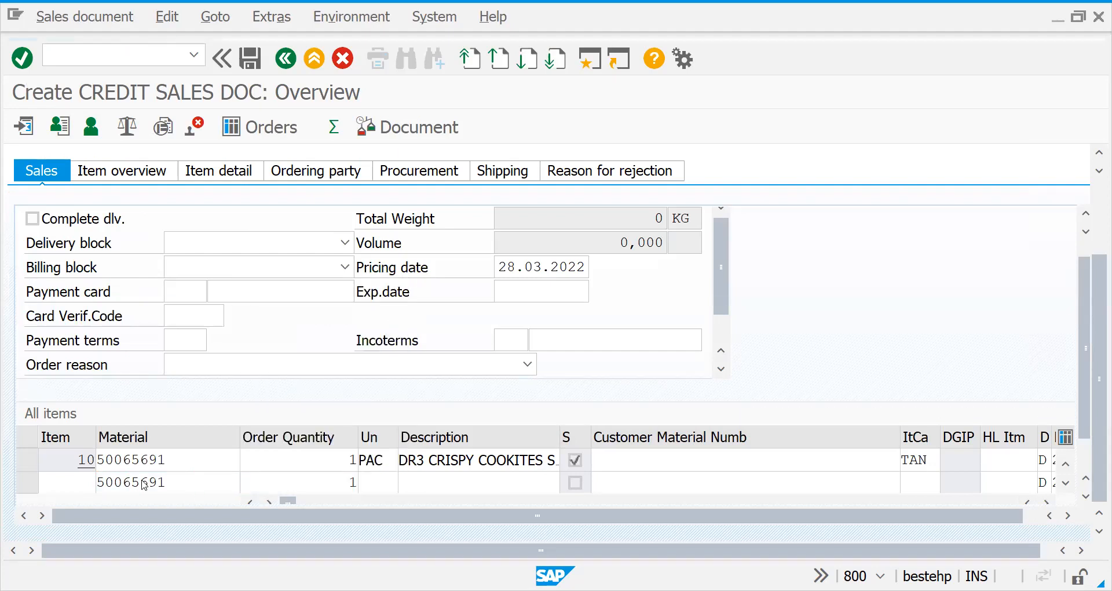
# Step: Accept the cross-selling materials 50065692 and 50065693 with quantity 1 each and check all items in the item overview
pyautogui.write('1')
pyautogui.click(527, 390)
pyautogui.write('1')
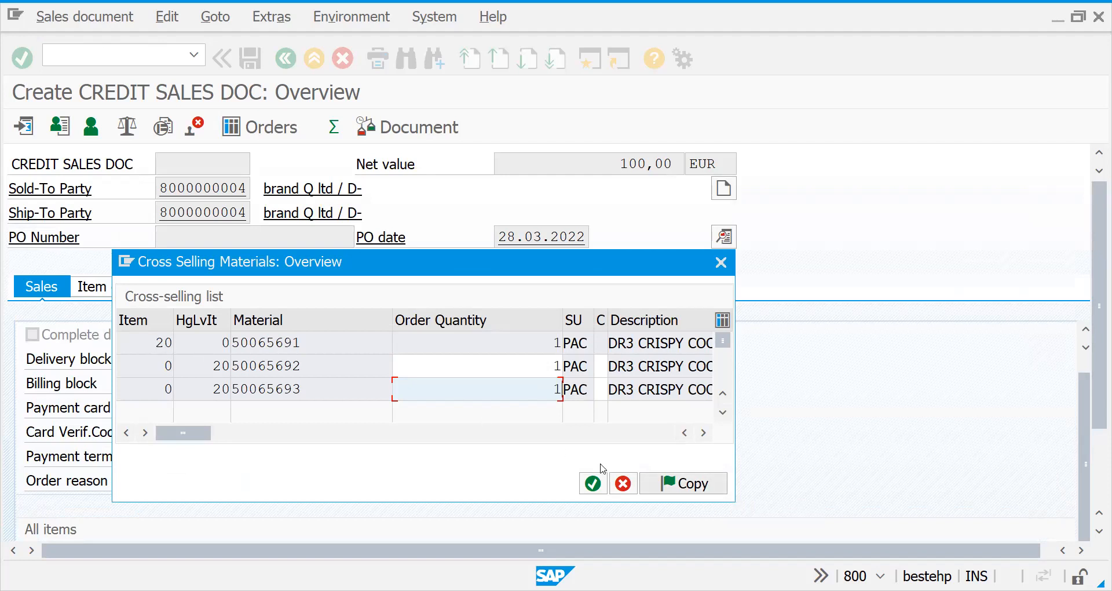
pyautogui.click(593, 482)
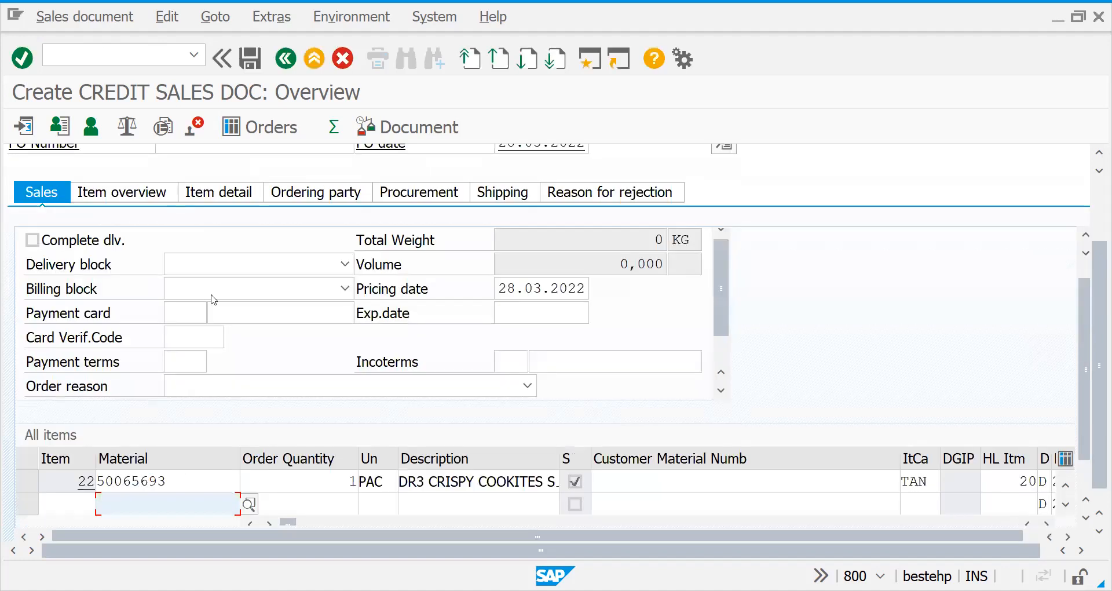
pyautogui.click(141, 197)
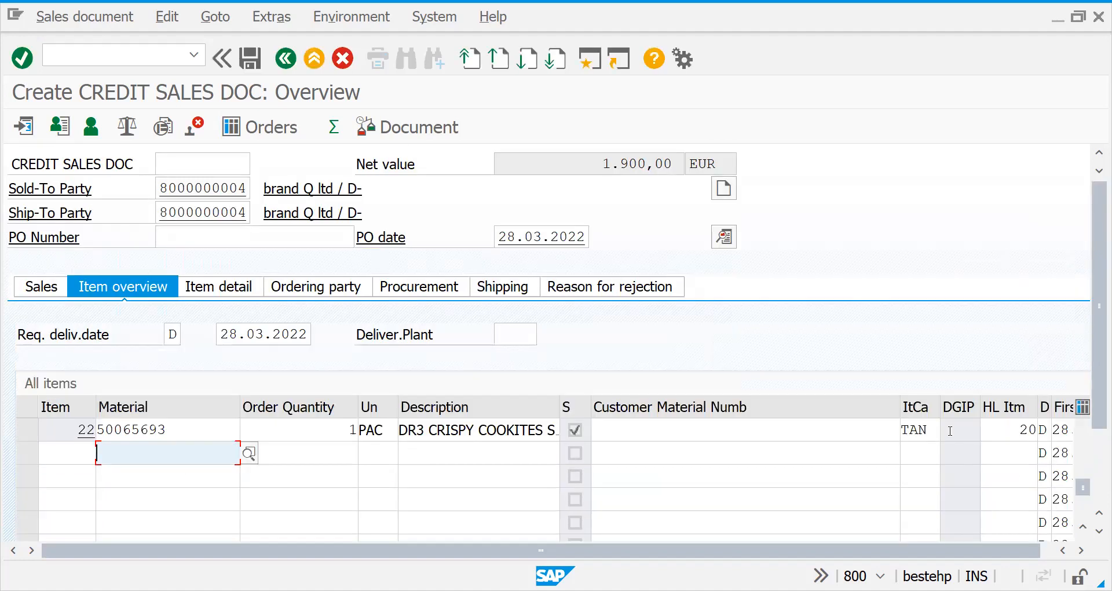
pyautogui.moveTo(1083, 487); pyautogui.dragTo(1085, 414)
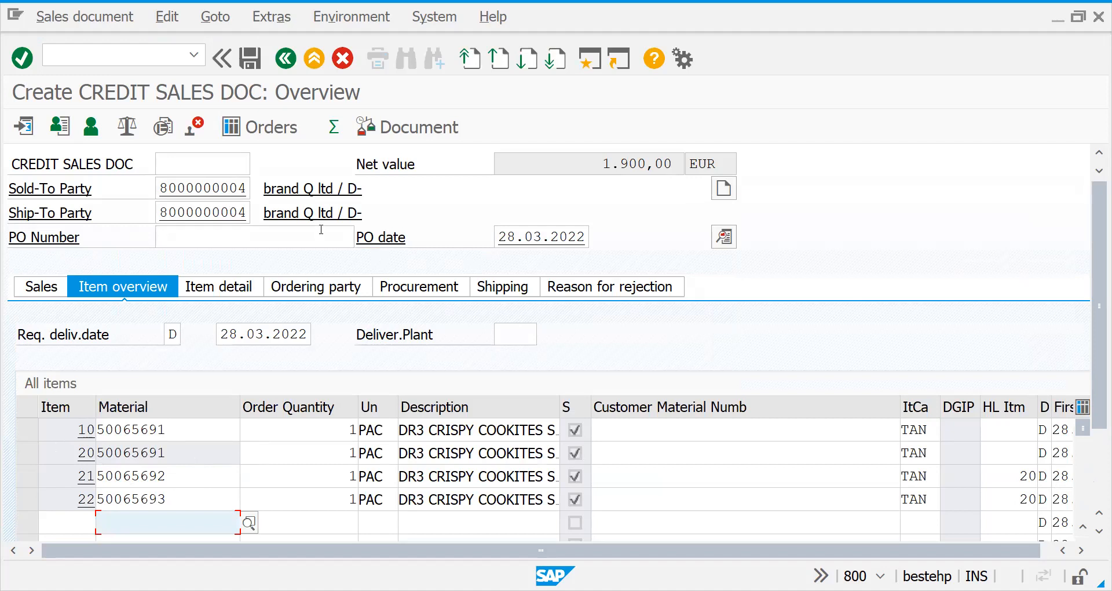
# Step: Switch to the customizing session, leave the profile determination, and open the definition details of cross-selling profile Z00002
pyautogui.hotkey('alt', 'Tab')
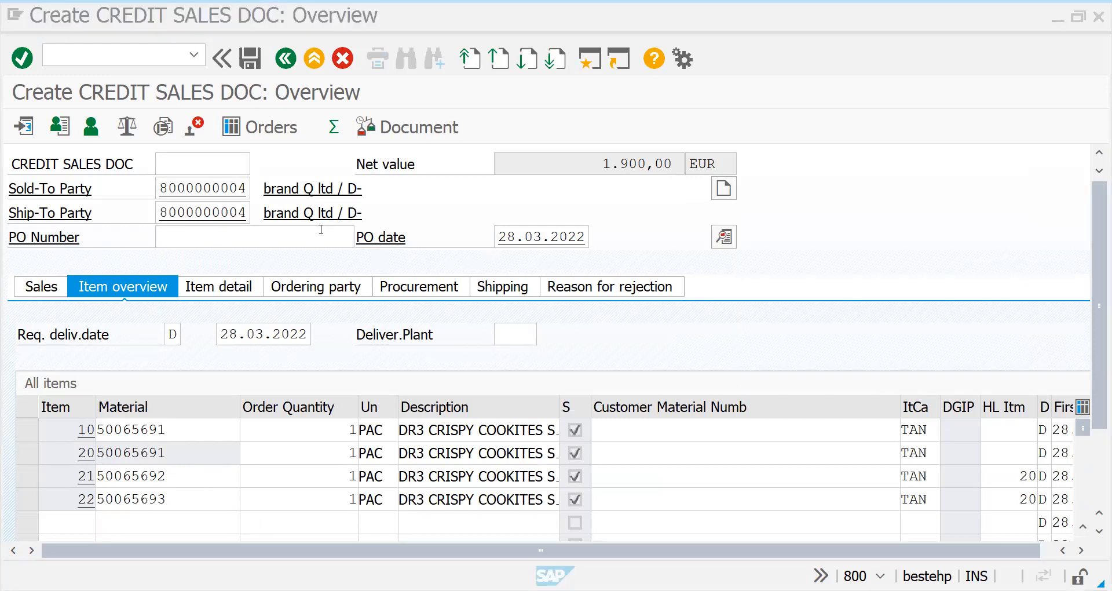
pyautogui.hotkey('alt', 'Tab')
pyautogui.click(284, 59)
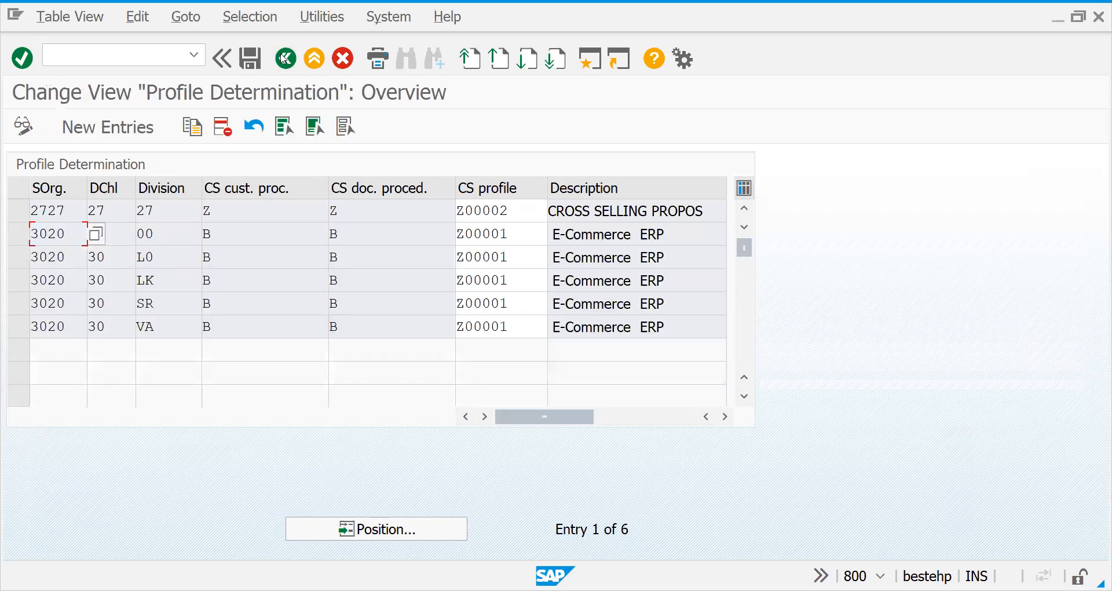
pyautogui.click(284, 58)
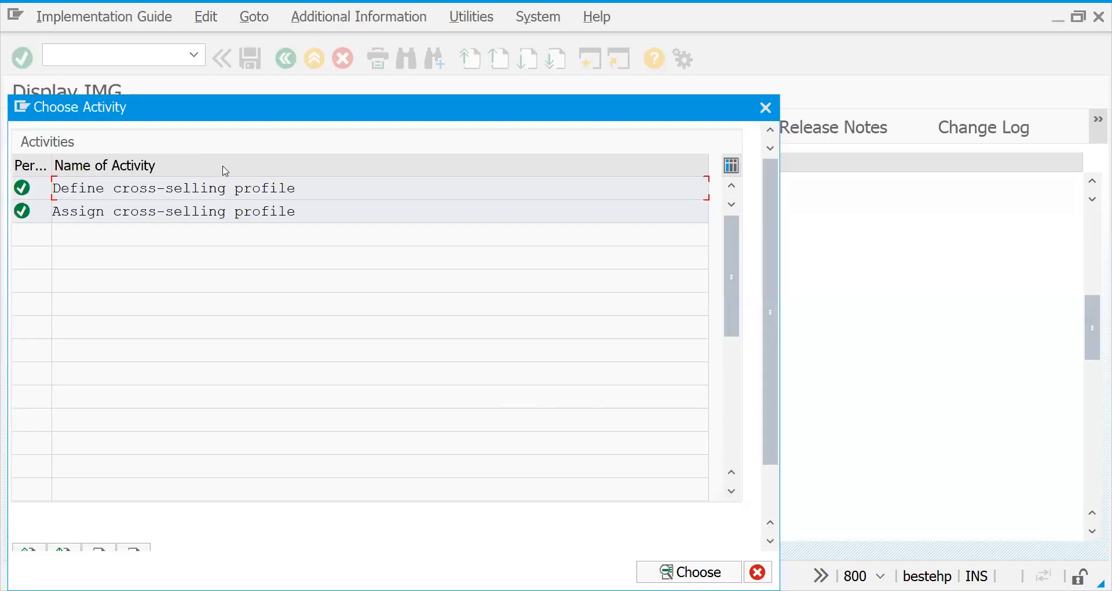
pyautogui.doubleClick(213, 188)
pyautogui.click(235, 236)
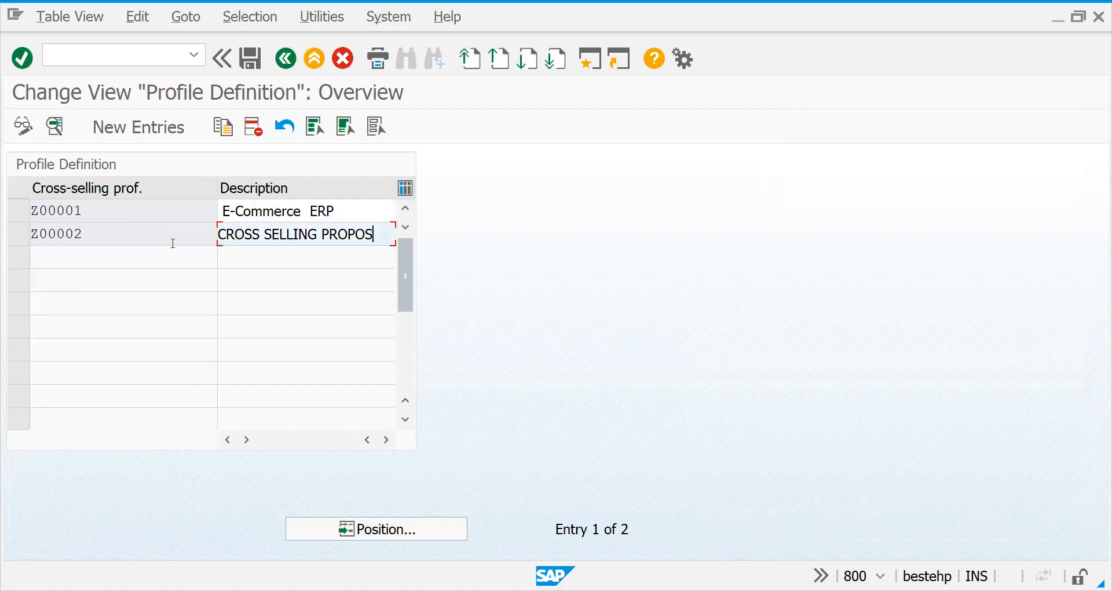
pyautogui.doubleClick(131, 235)
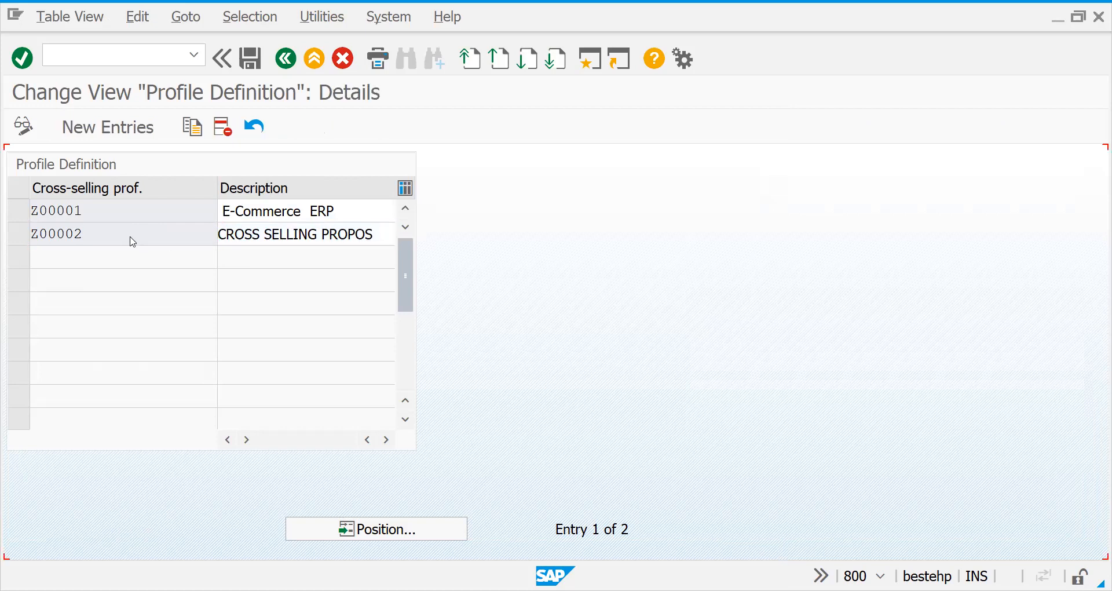
# Step: Set the cross-selling dialog box indicator of profile Z00002 to A and save it in the "sales settings" customizing request
pyautogui.click(319, 337)
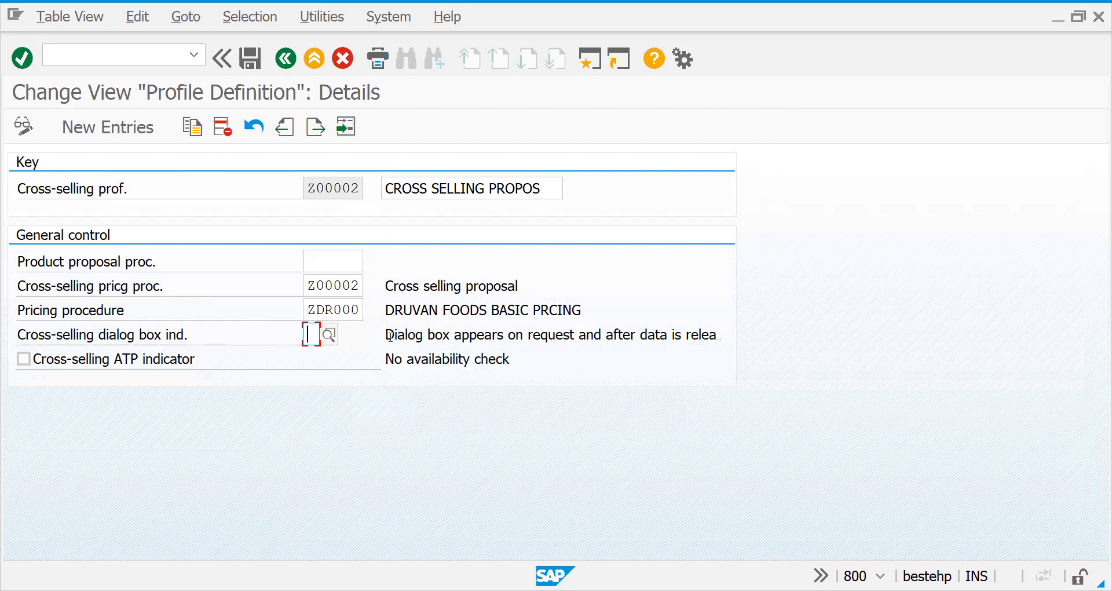
pyautogui.click(335, 335)
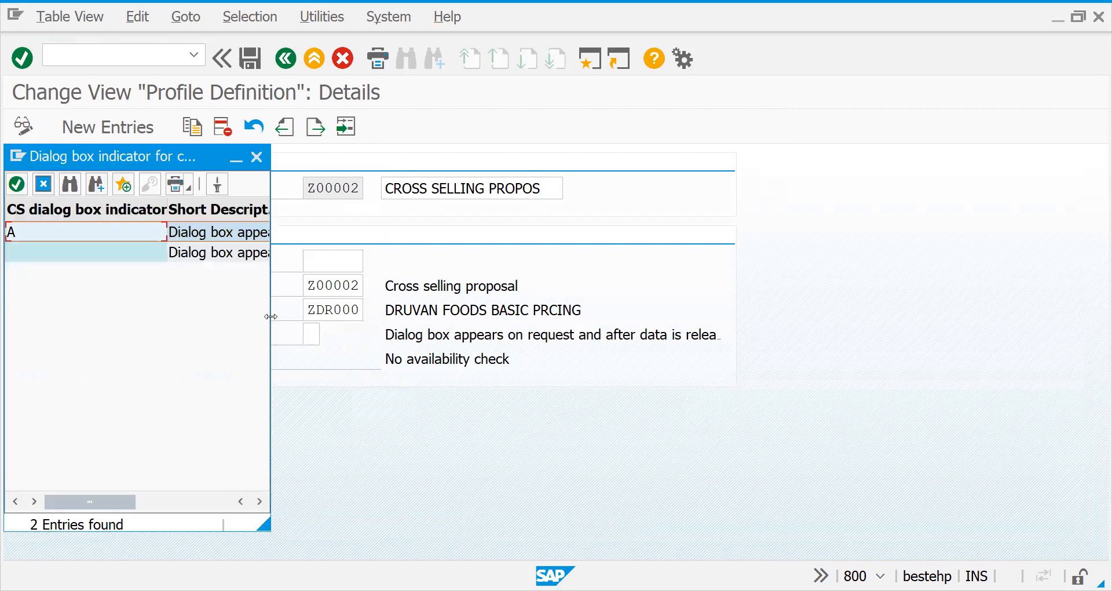
pyautogui.moveTo(271, 316); pyautogui.dragTo(559, 313)
pyautogui.doubleClick(333, 233)
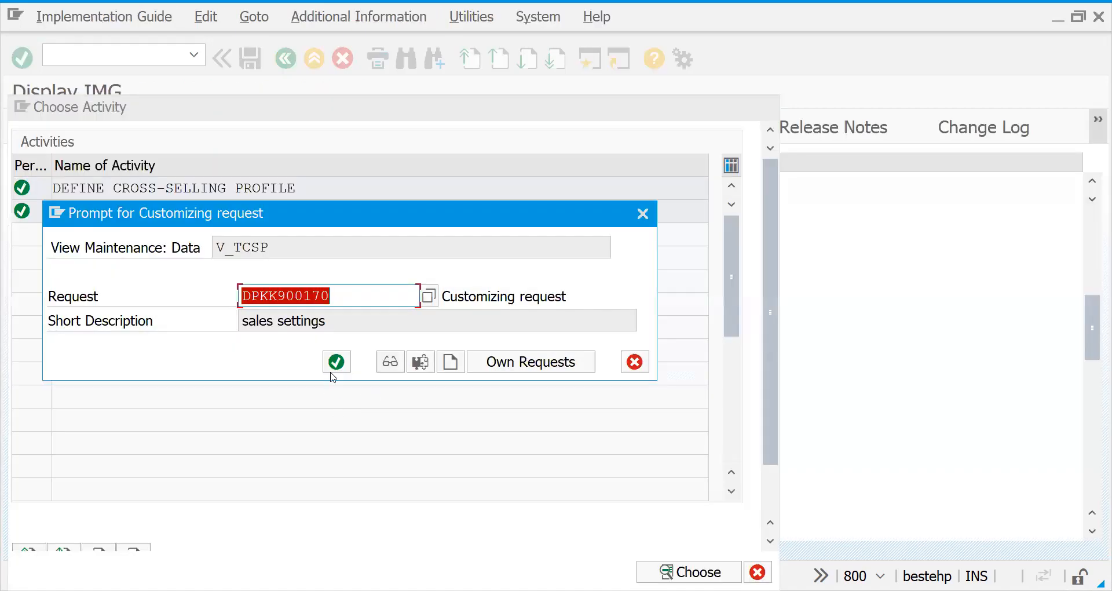
pyautogui.click(335, 362)
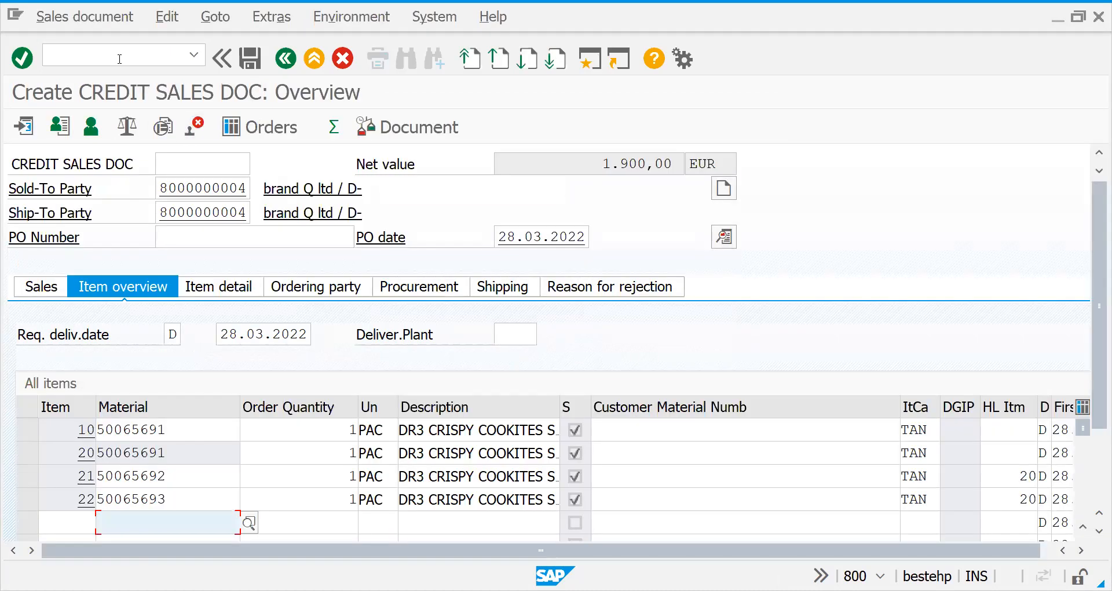
# Step: Return to the sales order session, restart VA01 with order type ZOR1, and enter the same sold-to party
pyautogui.click(119, 59)
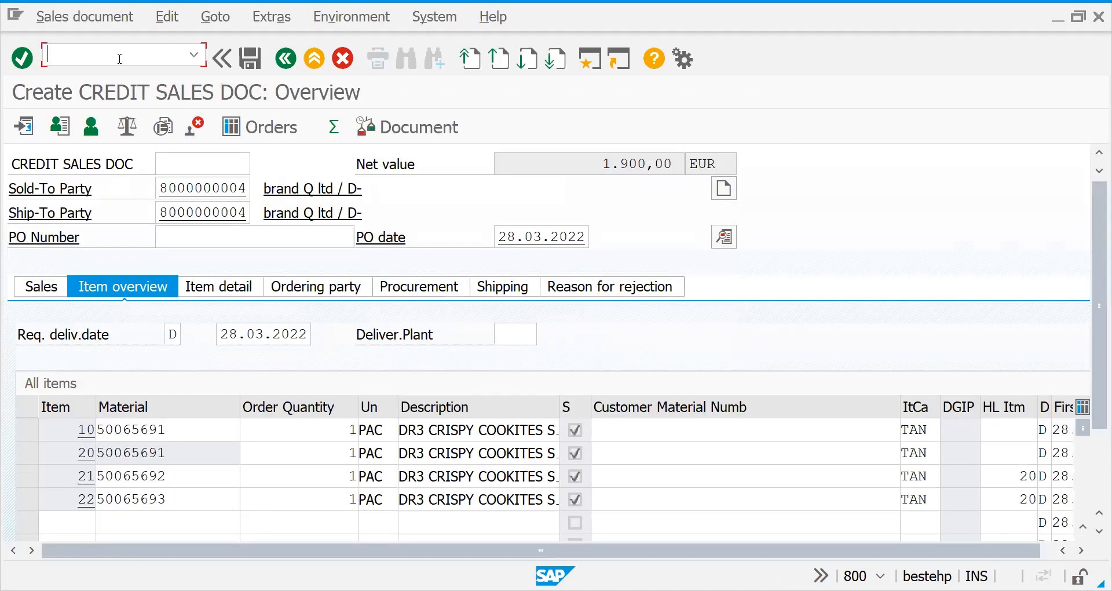
pyautogui.write('/nva01')
pyautogui.press('Return')
pyautogui.press('Return')
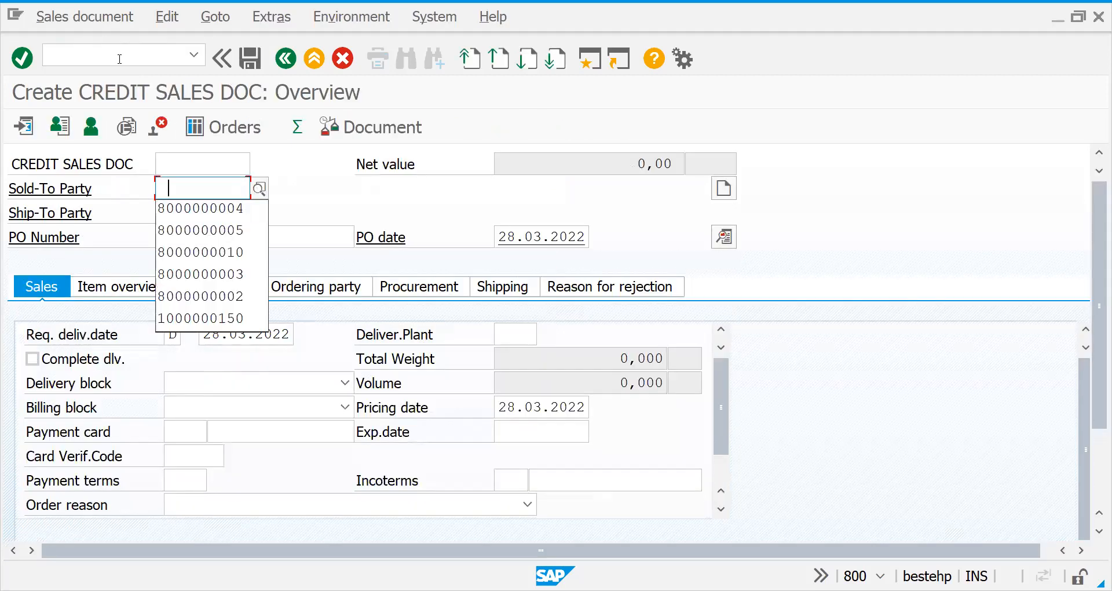
pyautogui.press('Return')
pyautogui.press('Return')
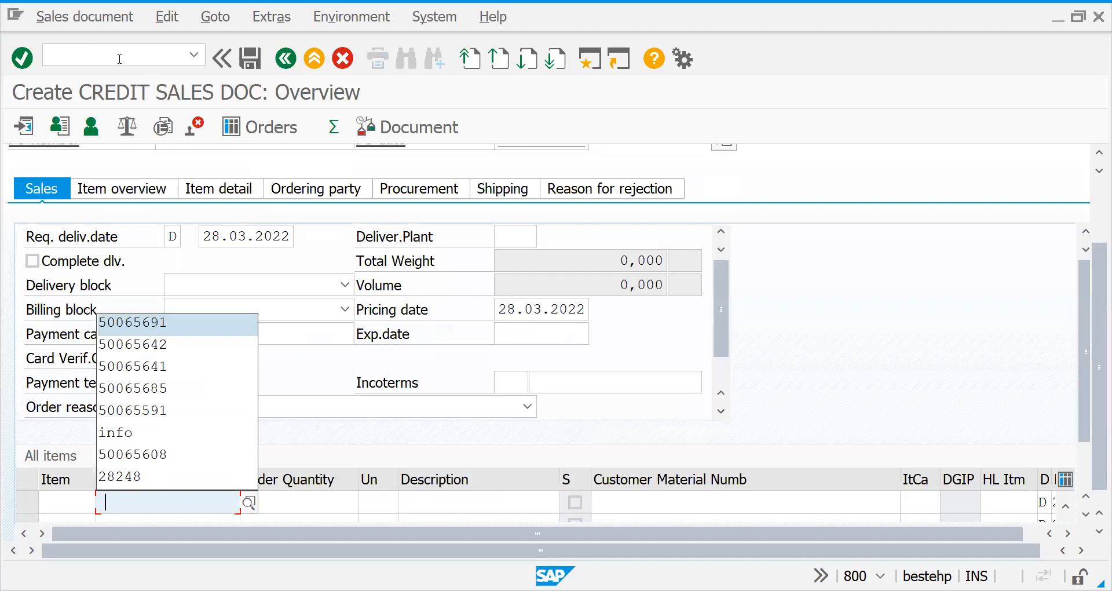
# Step: Enter material 50065691 with order quantity 1 as the first item of the new order
pyautogui.press('Return')
pyautogui.press('Tab')
pyautogui.write('1')
pyautogui.press('Return')
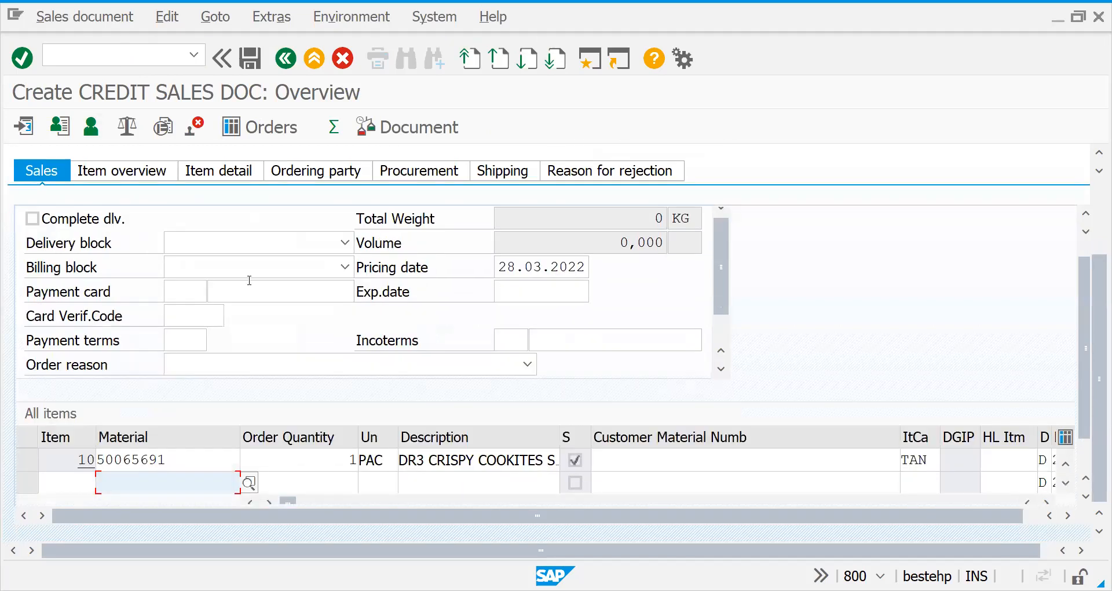
# Step: Select order item 10 with material 50065691 and switch on the cross-selling analysis for the sales order
pyautogui.click(27, 463)
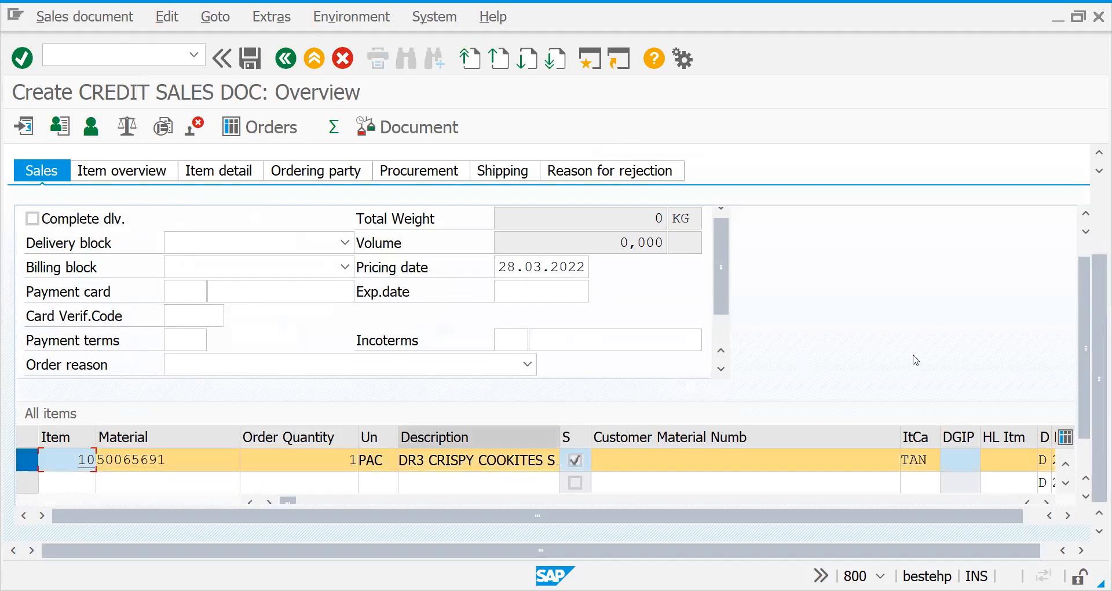
pyautogui.scroll(-1, 1083, 371)
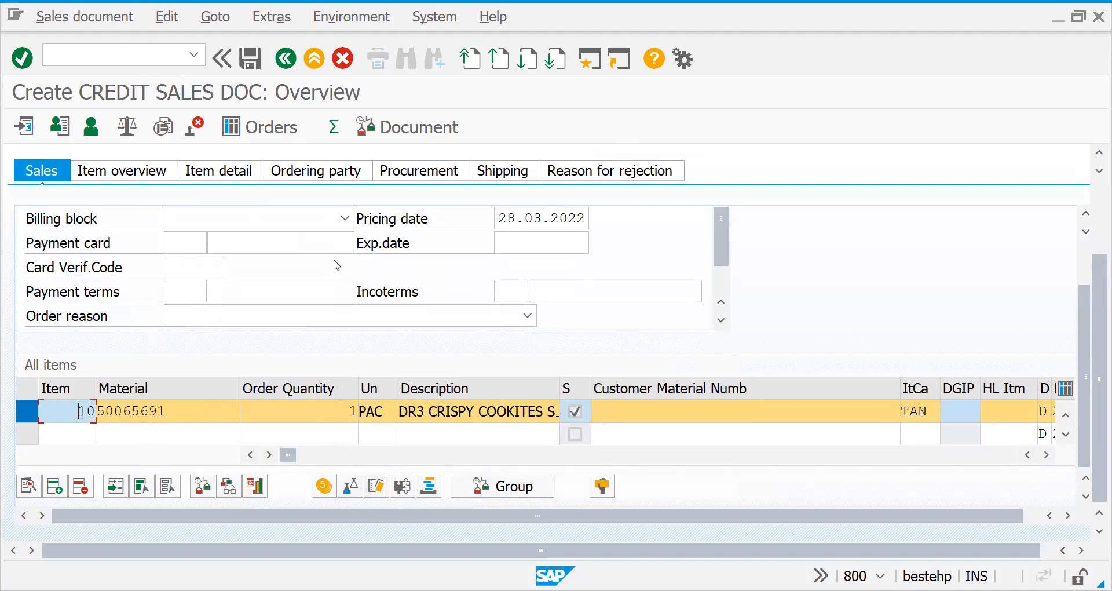
pyautogui.click(341, 22)
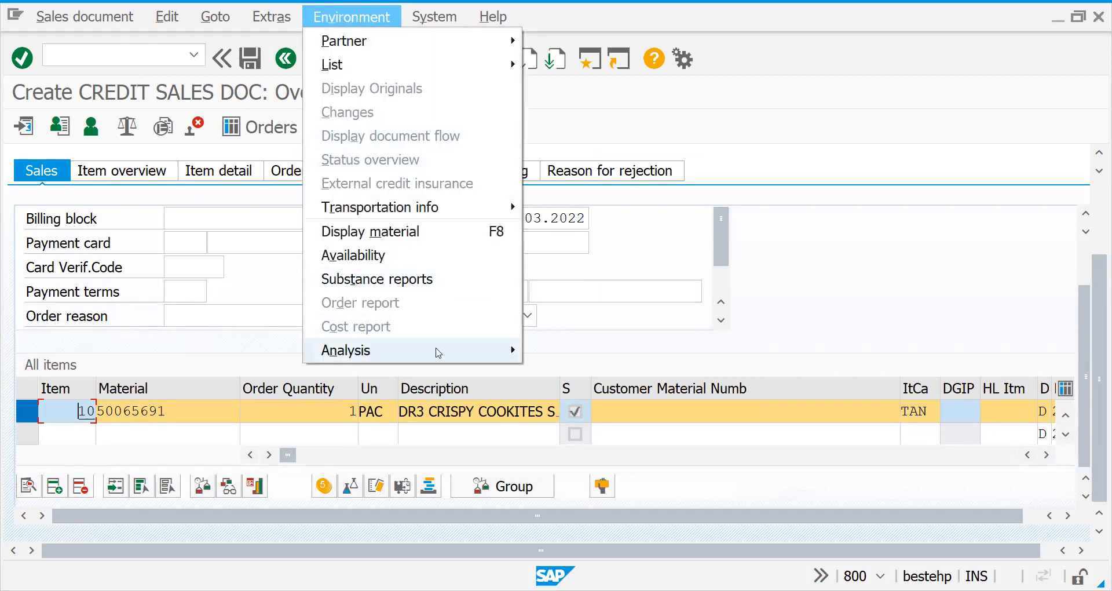
pyautogui.moveTo(443, 353)
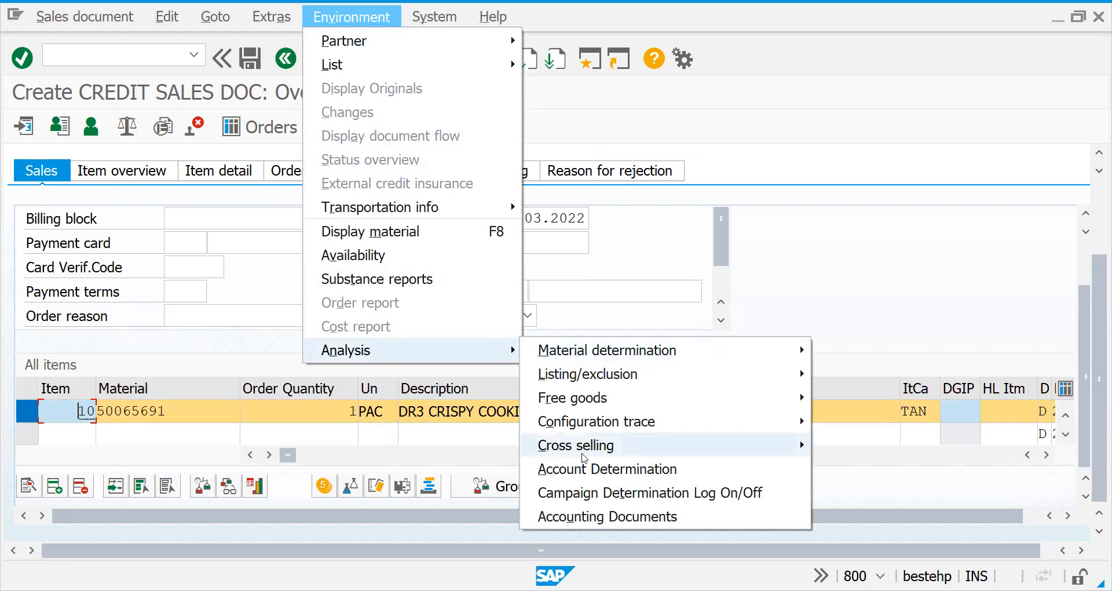
pyautogui.moveTo(582, 452)
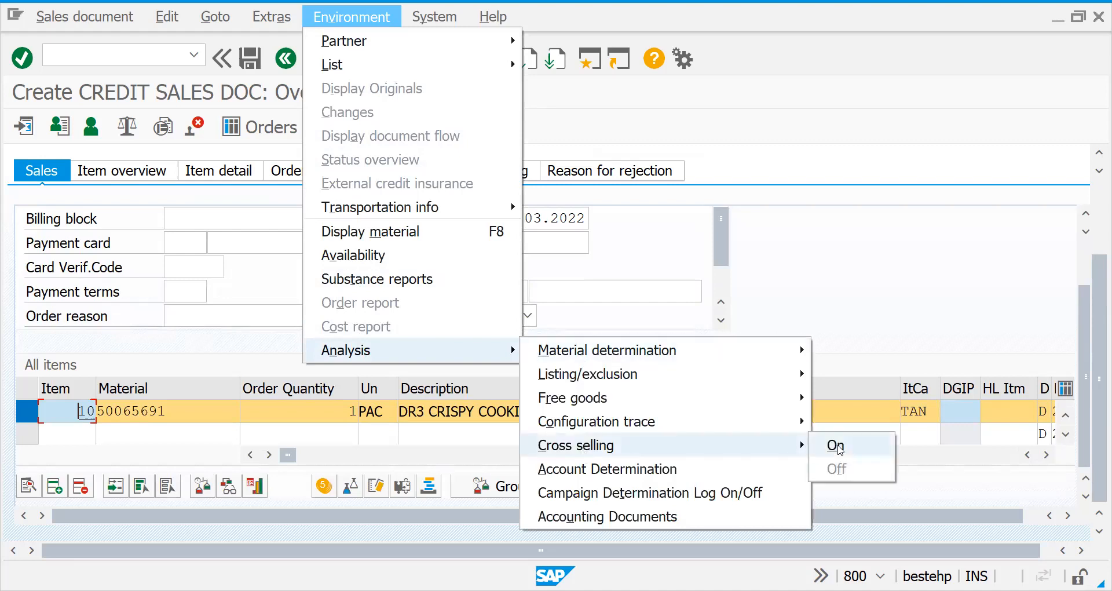
pyautogui.click(836, 445)
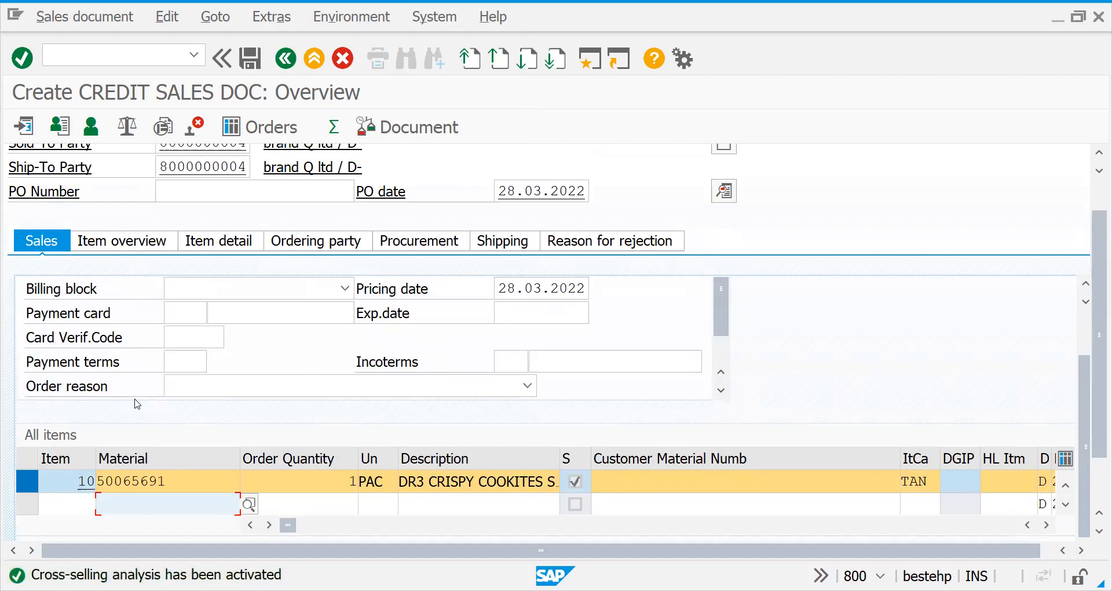
pyautogui.press('Return')
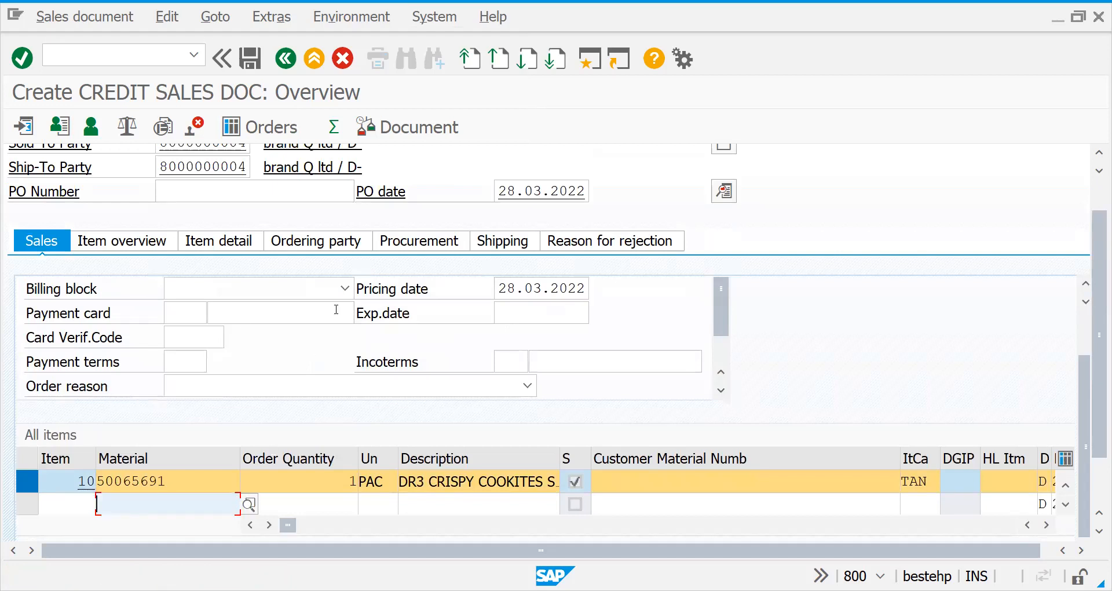
# Step: In the customizing session, set the cross-selling dialog box indicator of profile Z00002 to the blank option and save the profile
pyautogui.click(582, 60)
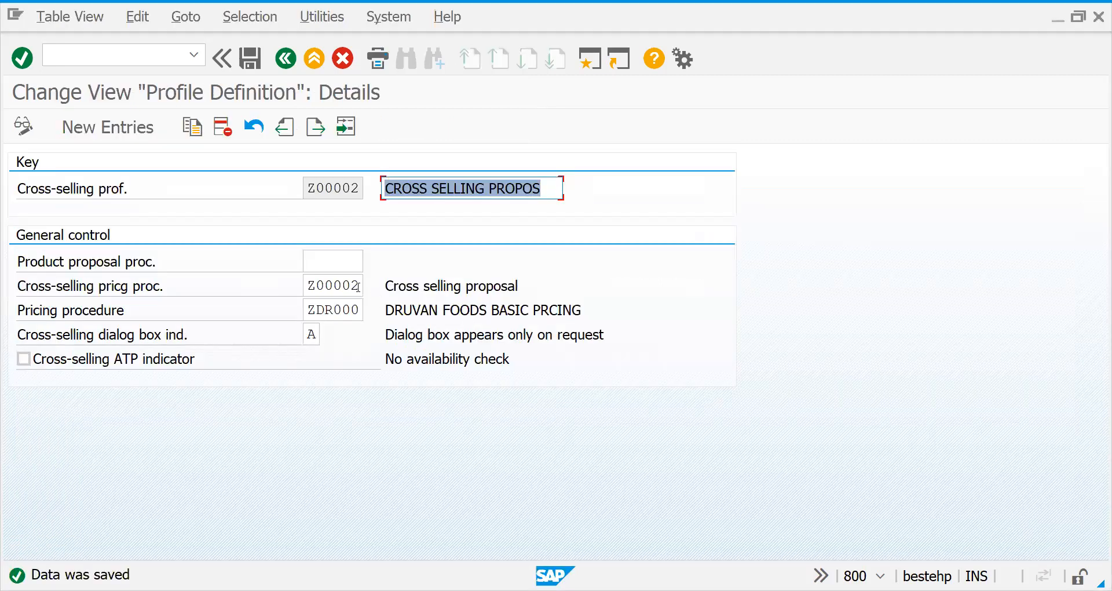
pyautogui.click(321, 335)
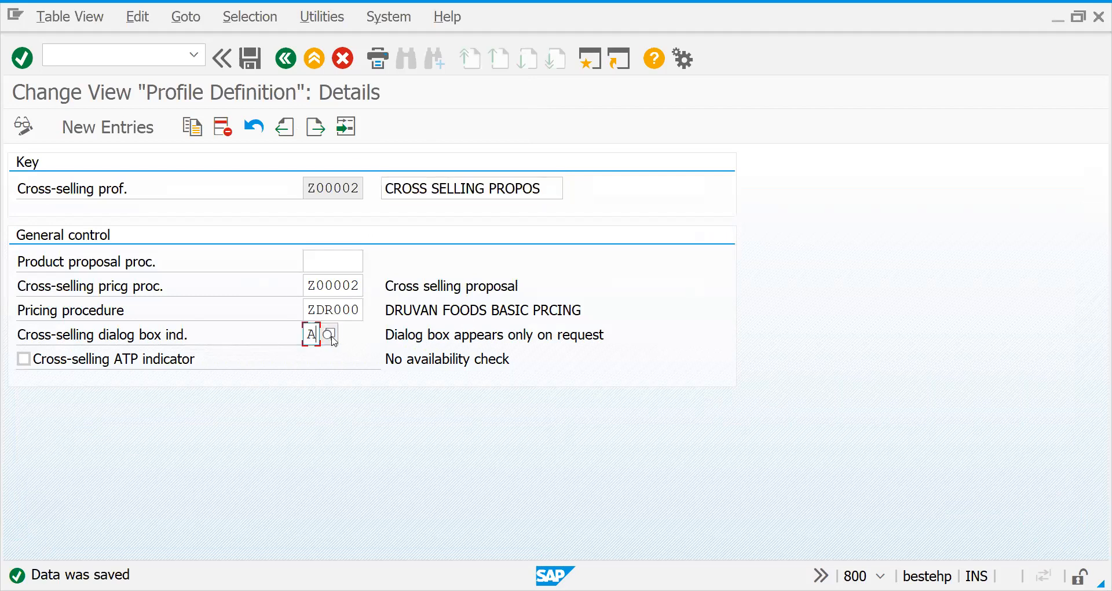
pyautogui.click(330, 335)
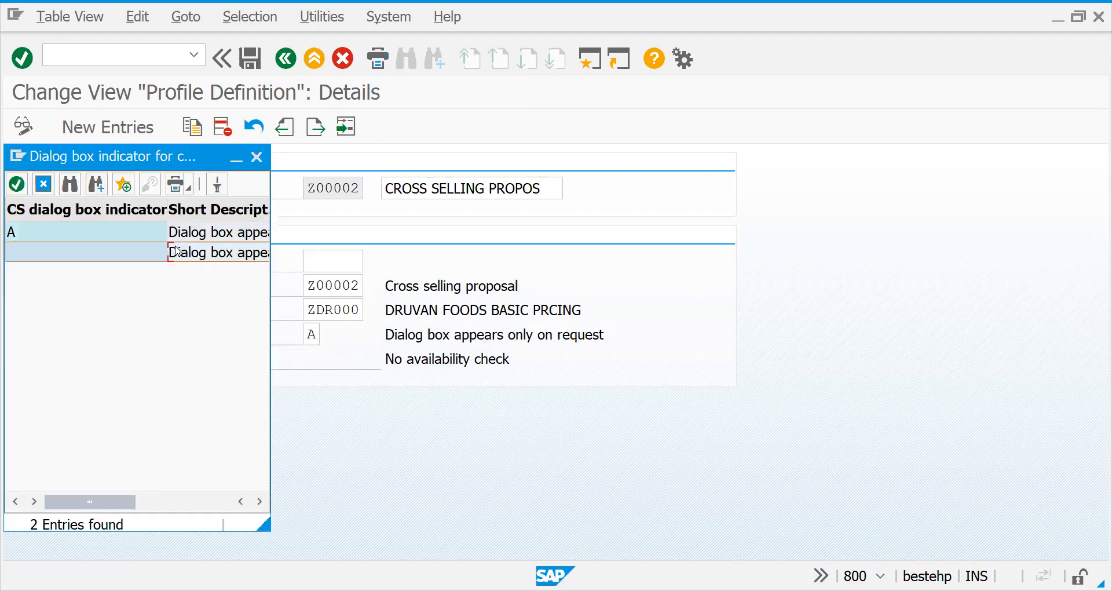
pyautogui.doubleClick(177, 252)
pyautogui.click(250, 58)
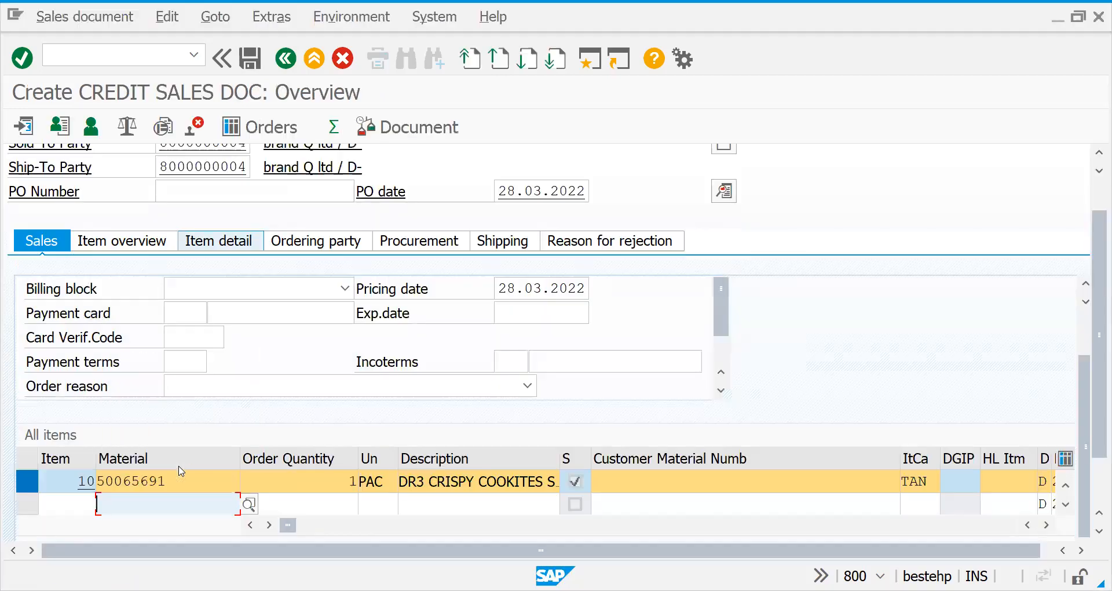
# Step: Return to the sales order session and enter material 50065691 with order quantity 1 as the second item to trigger the analysis
pyautogui.press('Down')
pyautogui.press('Return')
pyautogui.press('Tab')
pyautogui.write('1')
pyautogui.press('Return')
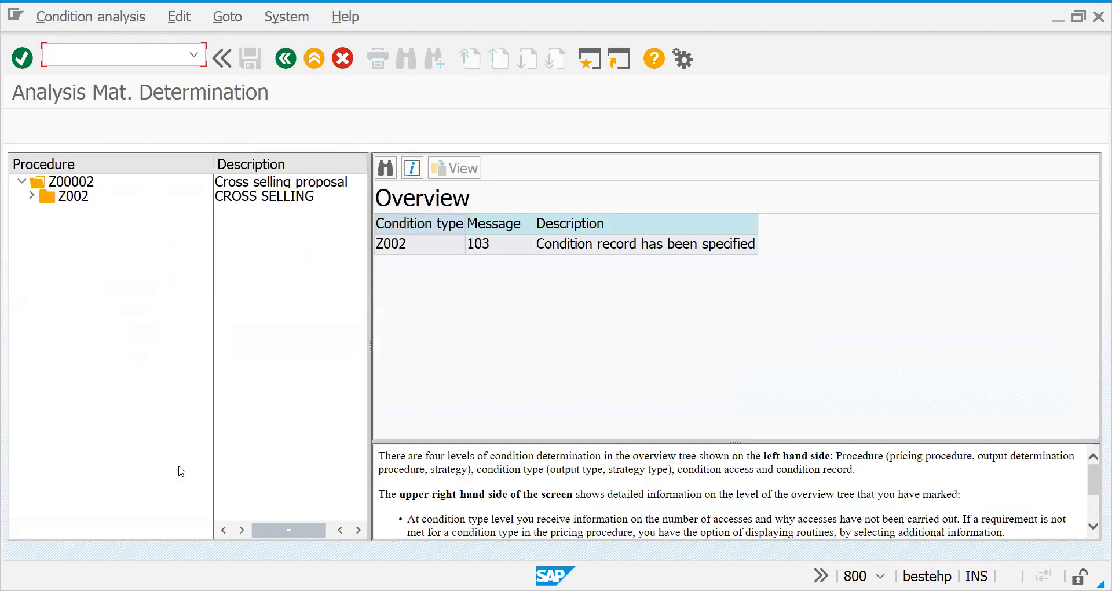
# Step: Expand condition type Z002 and access 010 (Z001) in the analysis, and try to display the condition record beneath it
pyautogui.click(31, 197)
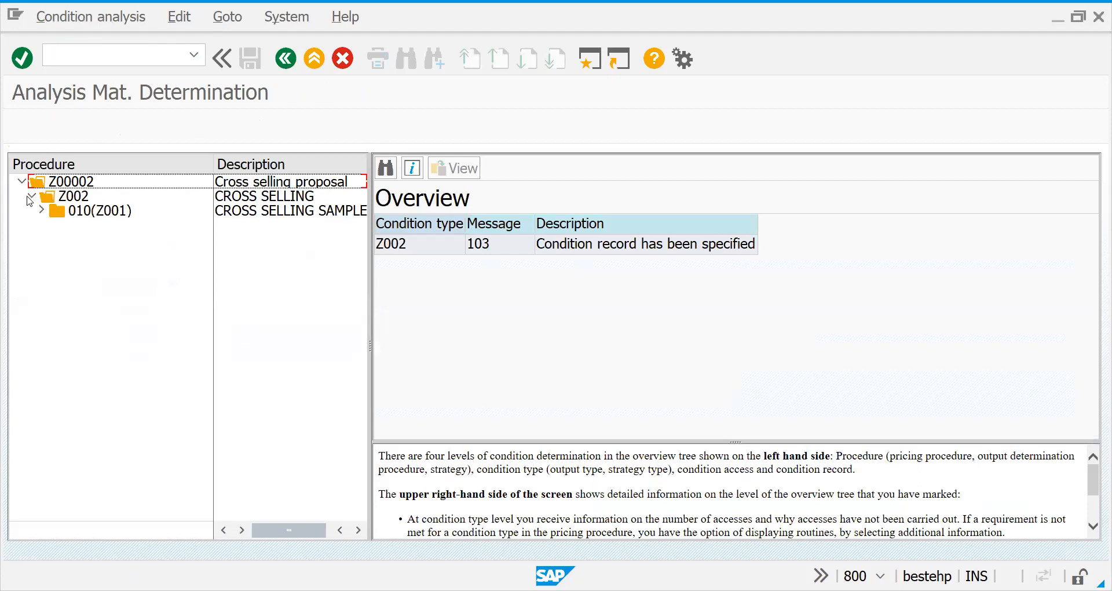
pyautogui.click(42, 211)
pyautogui.doubleClick(116, 225)
pyautogui.press('Return')
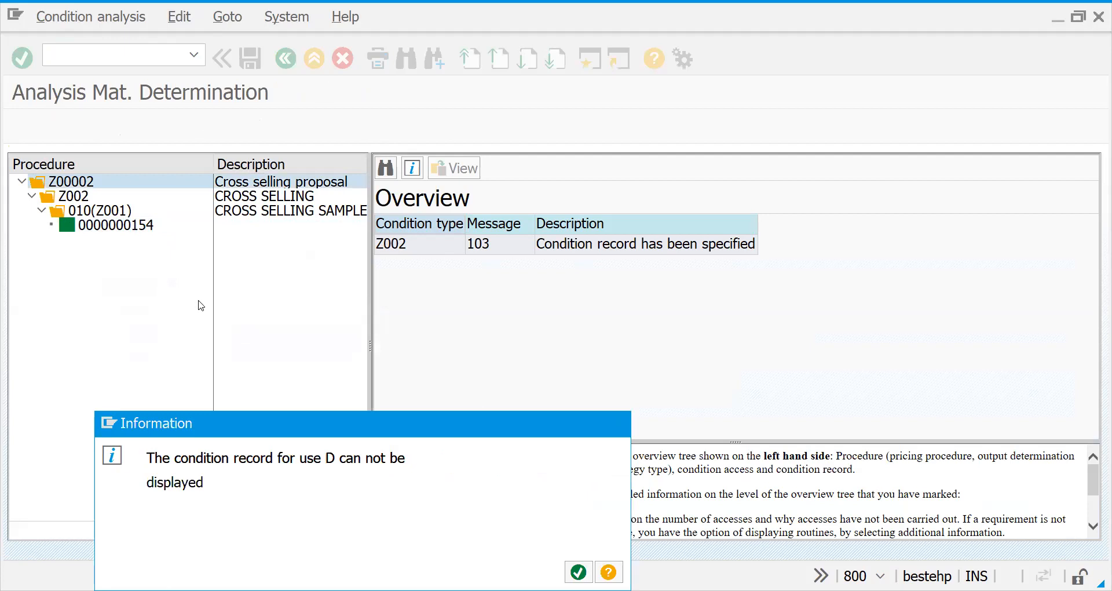
# Step: Restart VA01, begin a new order with order type ZOR1, and enter the same sold-to party
pyautogui.click(126, 53)
pyautogui.write('/')
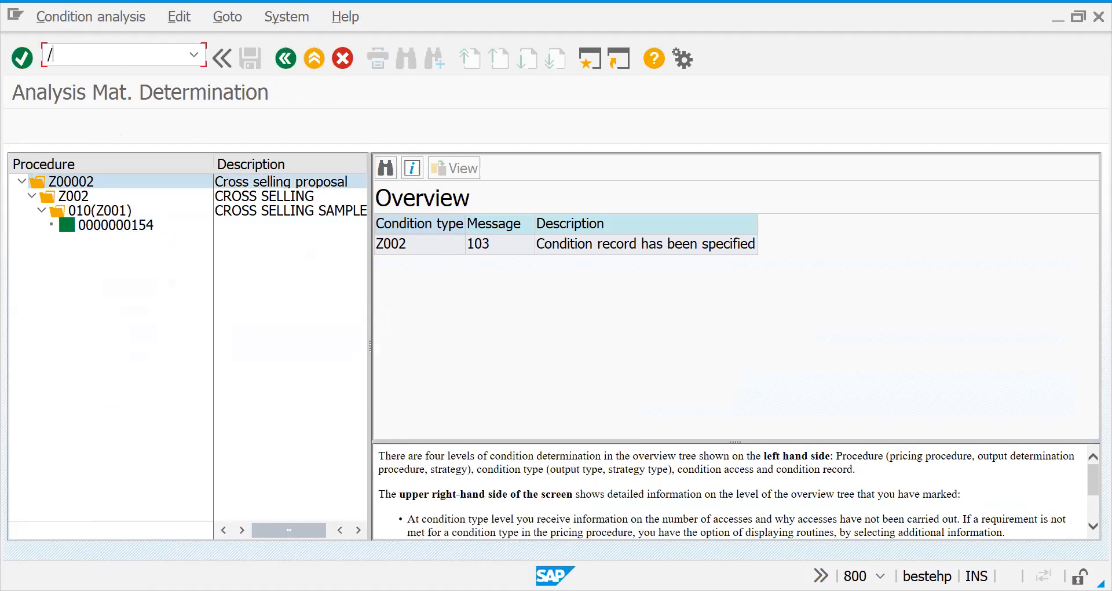
pyautogui.write('NVA01')
pyautogui.press('Return')
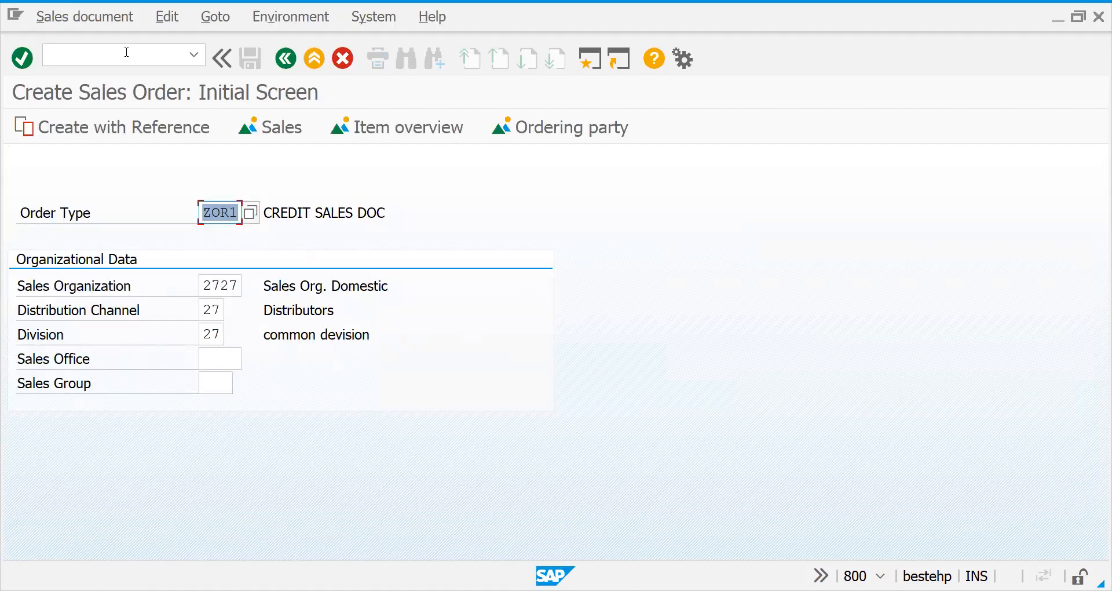
pyautogui.press('Return')
pyautogui.press('Down')
pyautogui.press('Return')
pyautogui.press('Return')
# Step: Enter material 50065691 with order quantity 1 as the first item of the new order
pyautogui.press('Down')
pyautogui.press('Return')
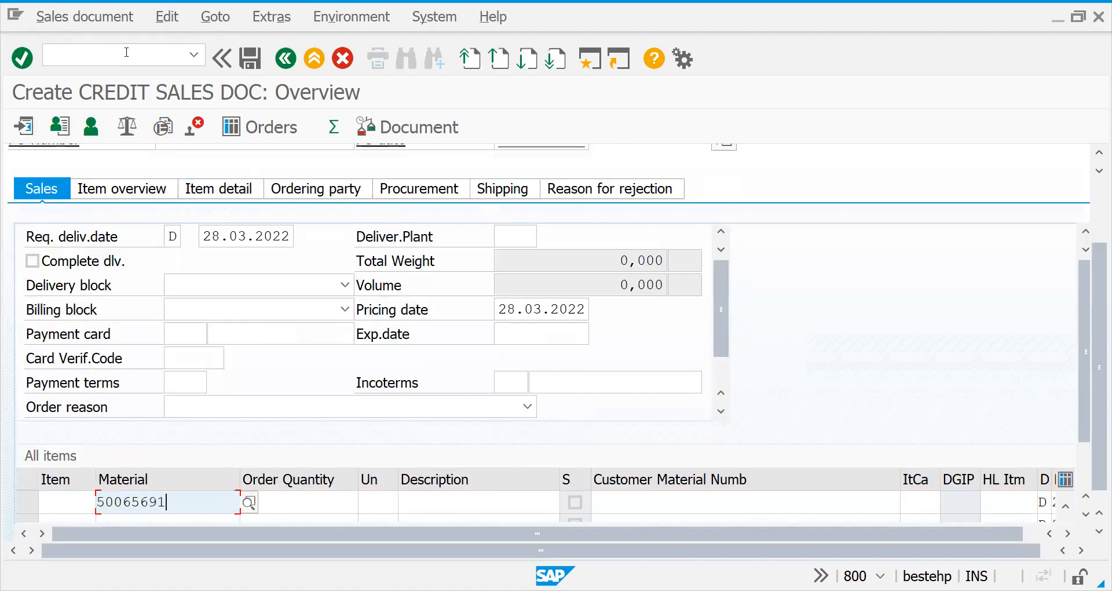
pyautogui.press('Tab')
pyautogui.write('1')
pyautogui.press('Return')
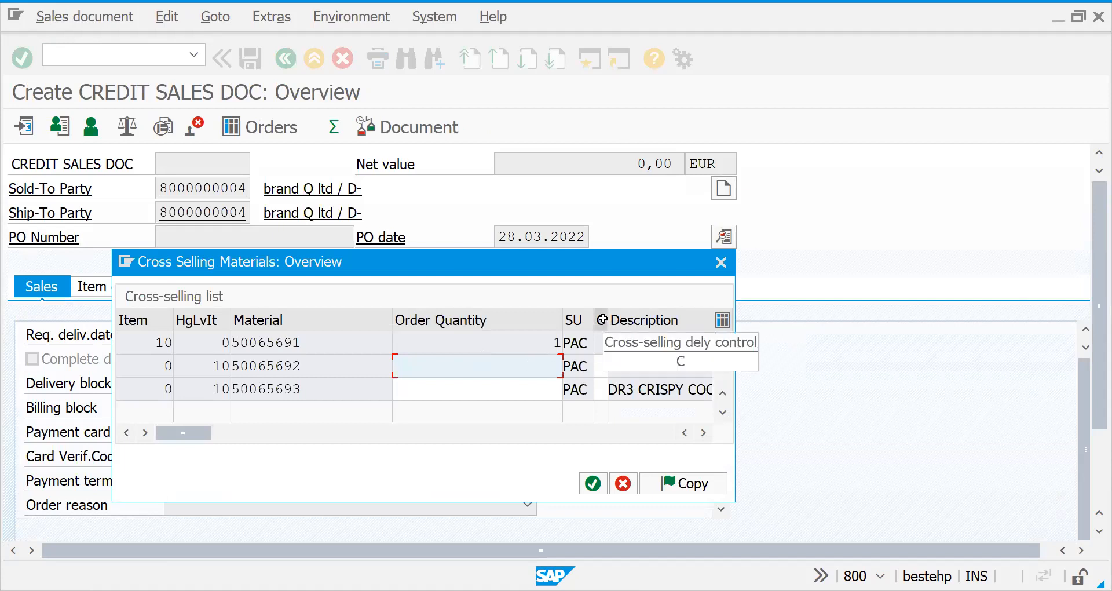
# Step: Set the order quantity of cross-selling material 50065692 to 1 and accept the cross-selling proposal into the order
pyautogui.click(601, 365)
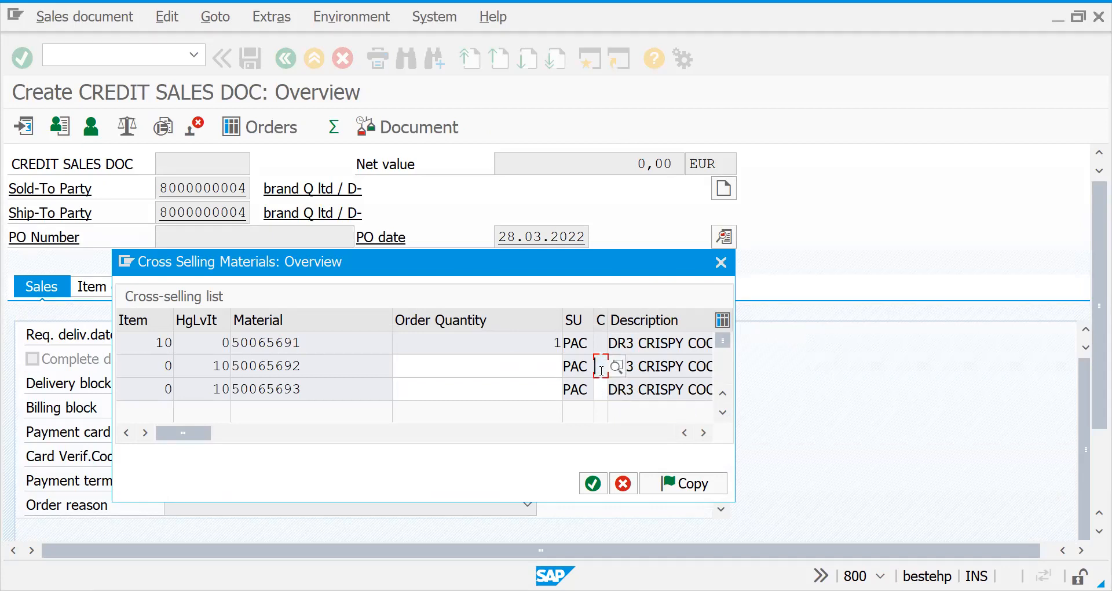
pyautogui.click(601, 389)
pyautogui.click(443, 363)
pyautogui.write('1')
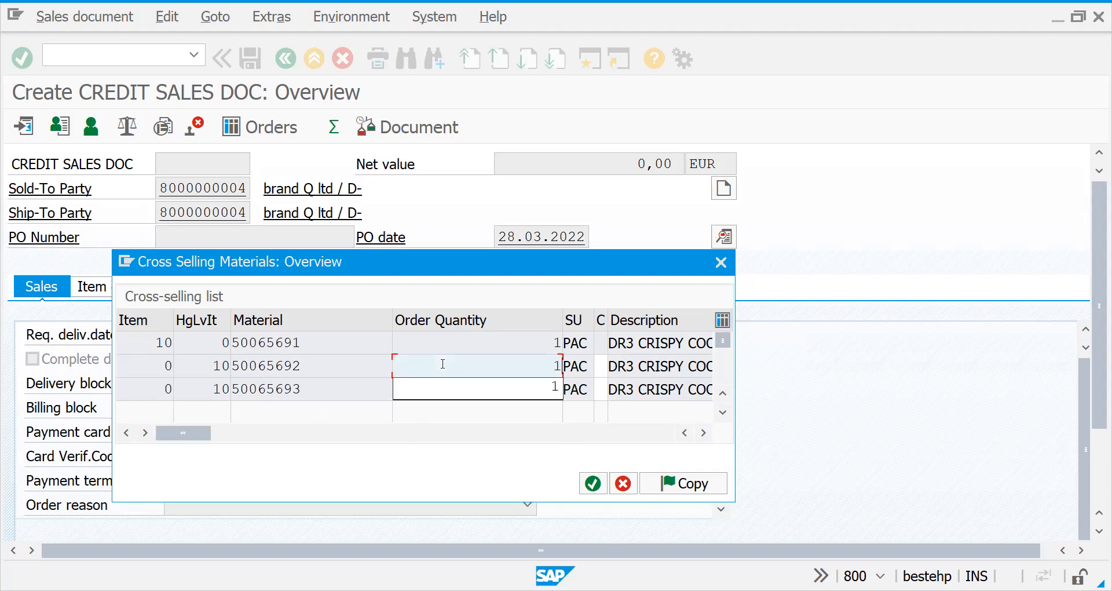
pyautogui.click(498, 394)
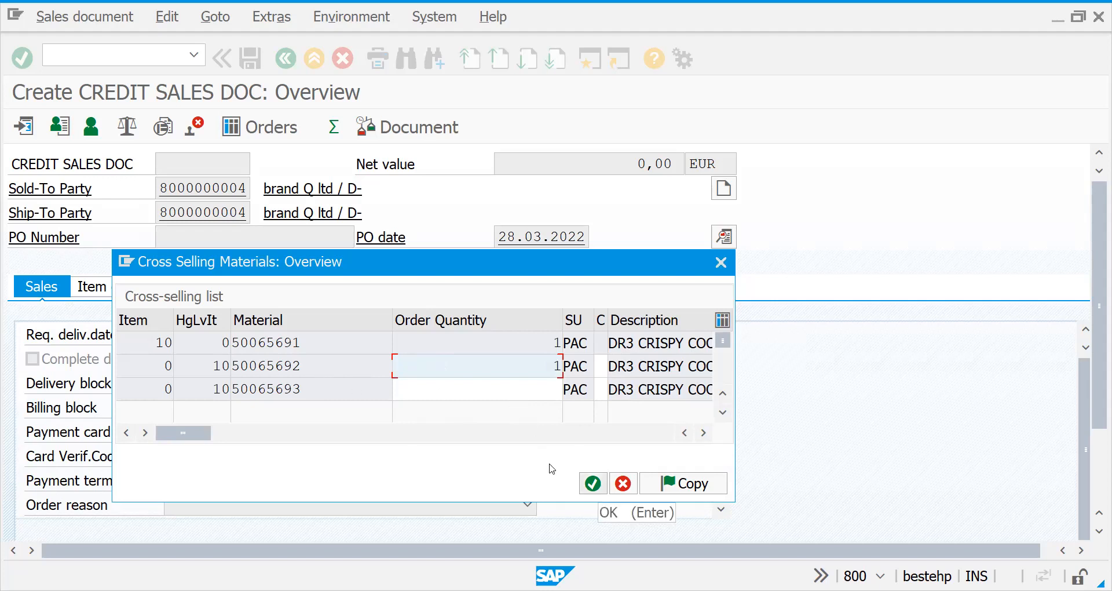
pyautogui.press('Return')
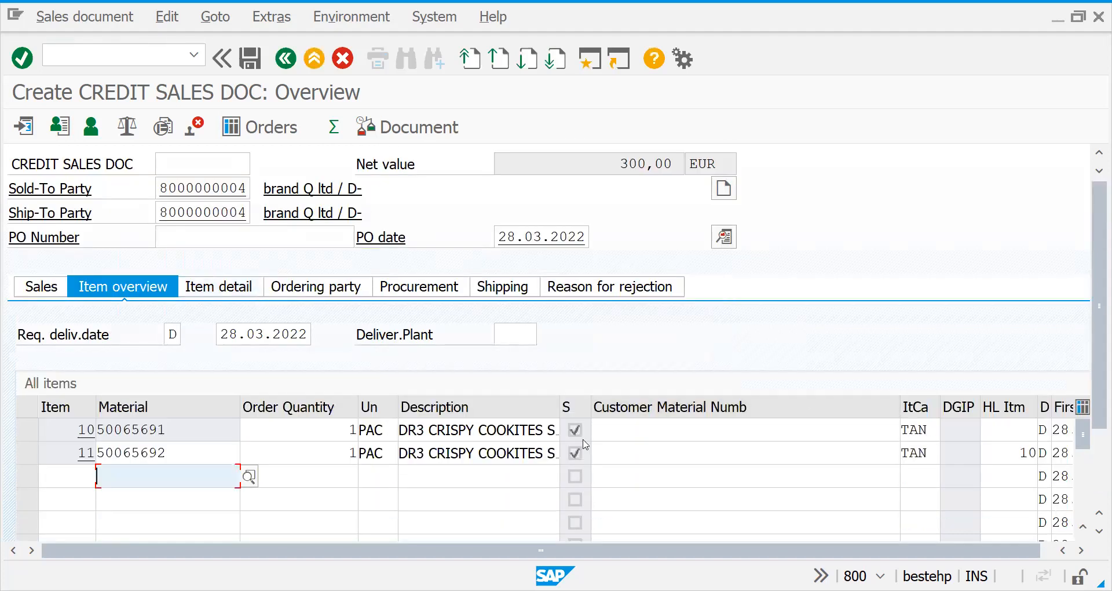
# Step: Examine the pricing conditions of item 10 and the following item, and return to the order overview
pyautogui.doubleClick(321, 434)
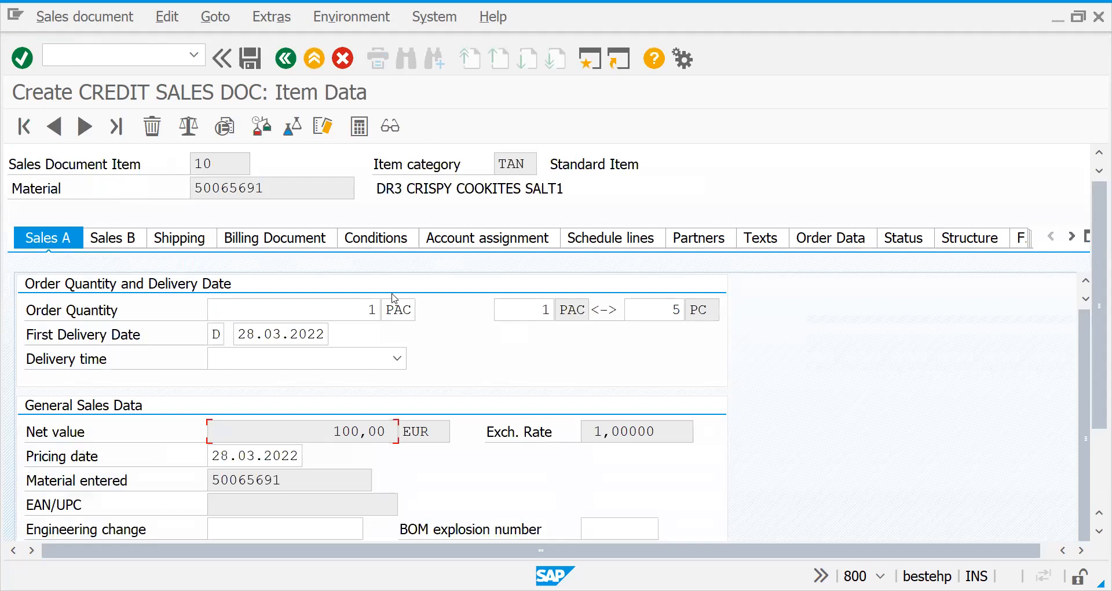
pyautogui.click(359, 242)
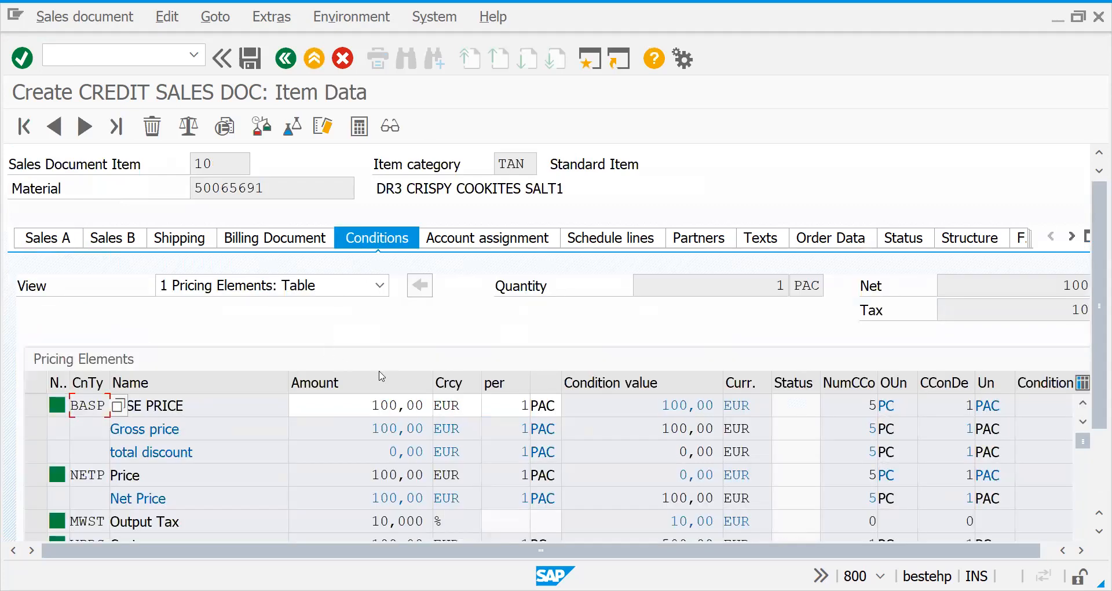
pyautogui.click(85, 126)
pyautogui.click(286, 69)
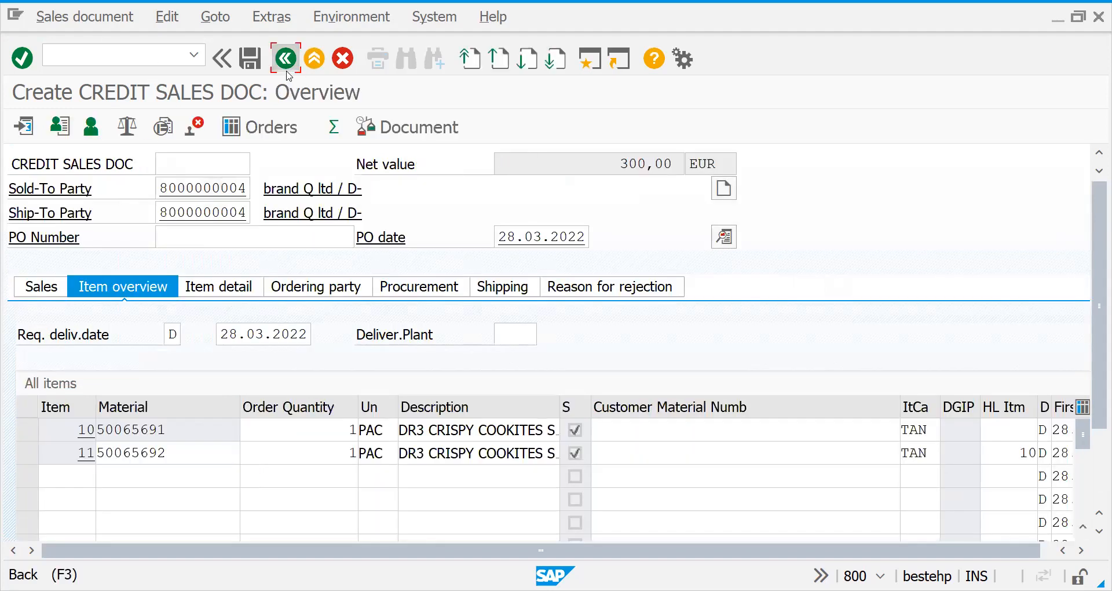
# Step: Leave the sales order without saving and return to the initial screen for creating sales orders
pyautogui.click(285, 58)
pyautogui.click(427, 392)
pyautogui.click(373, 132)
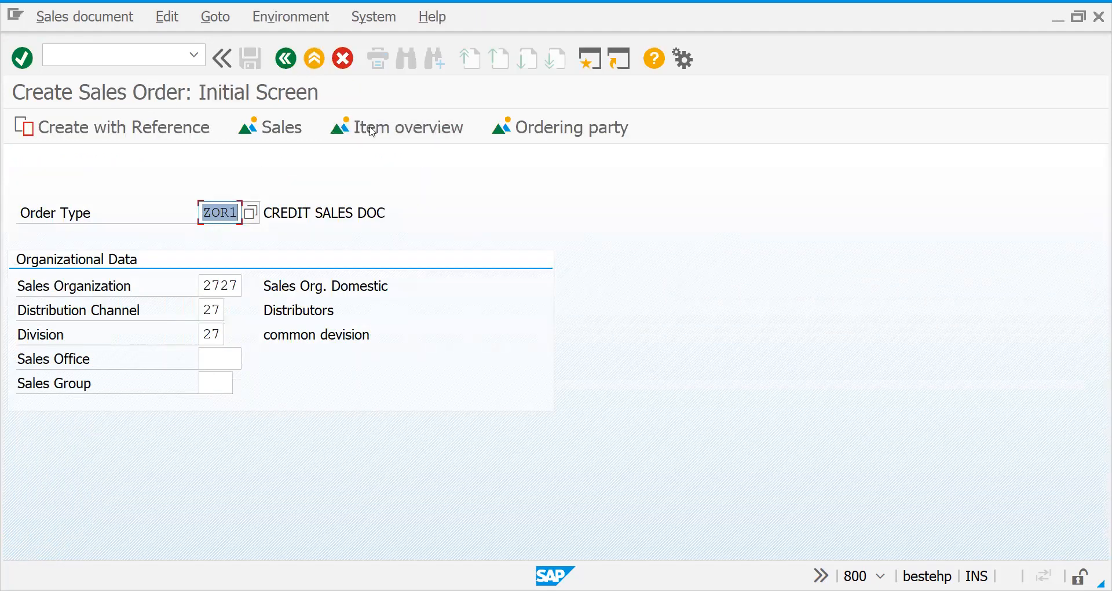